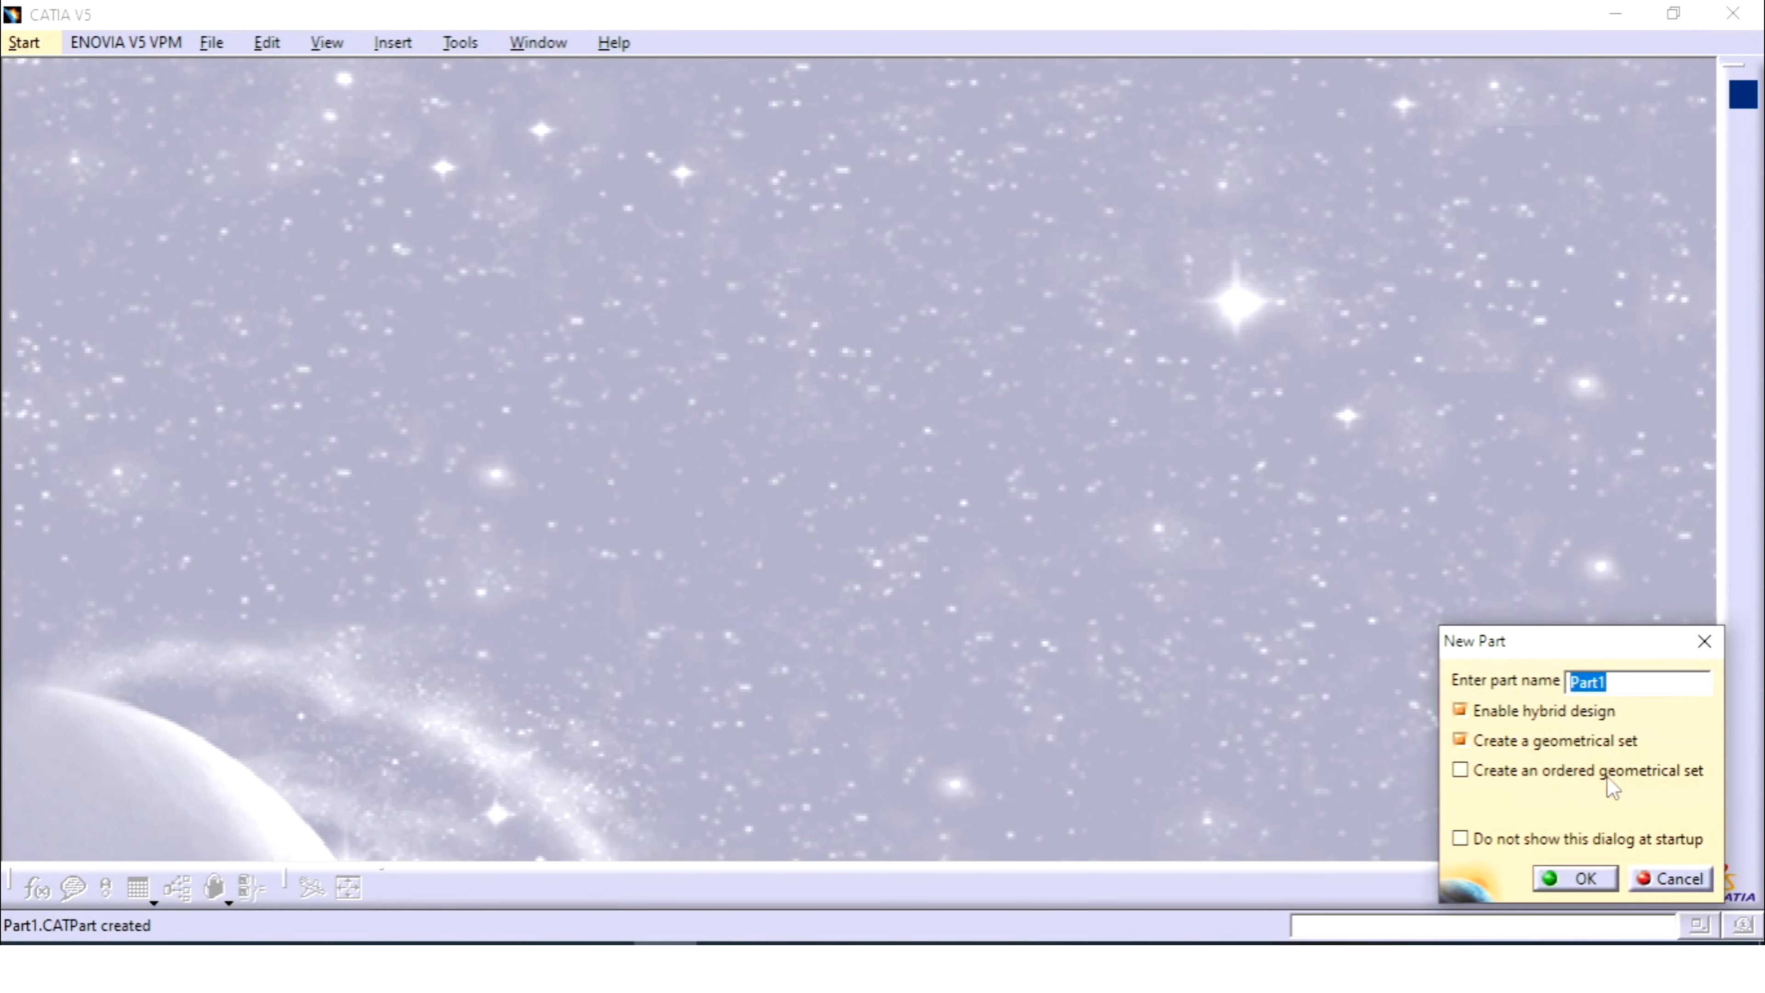
# - Replace the default name with 'Inverting Orientation' and create the new part
pyautogui.press('BackSpace')
pyautogui.write('Inverting Orientation')
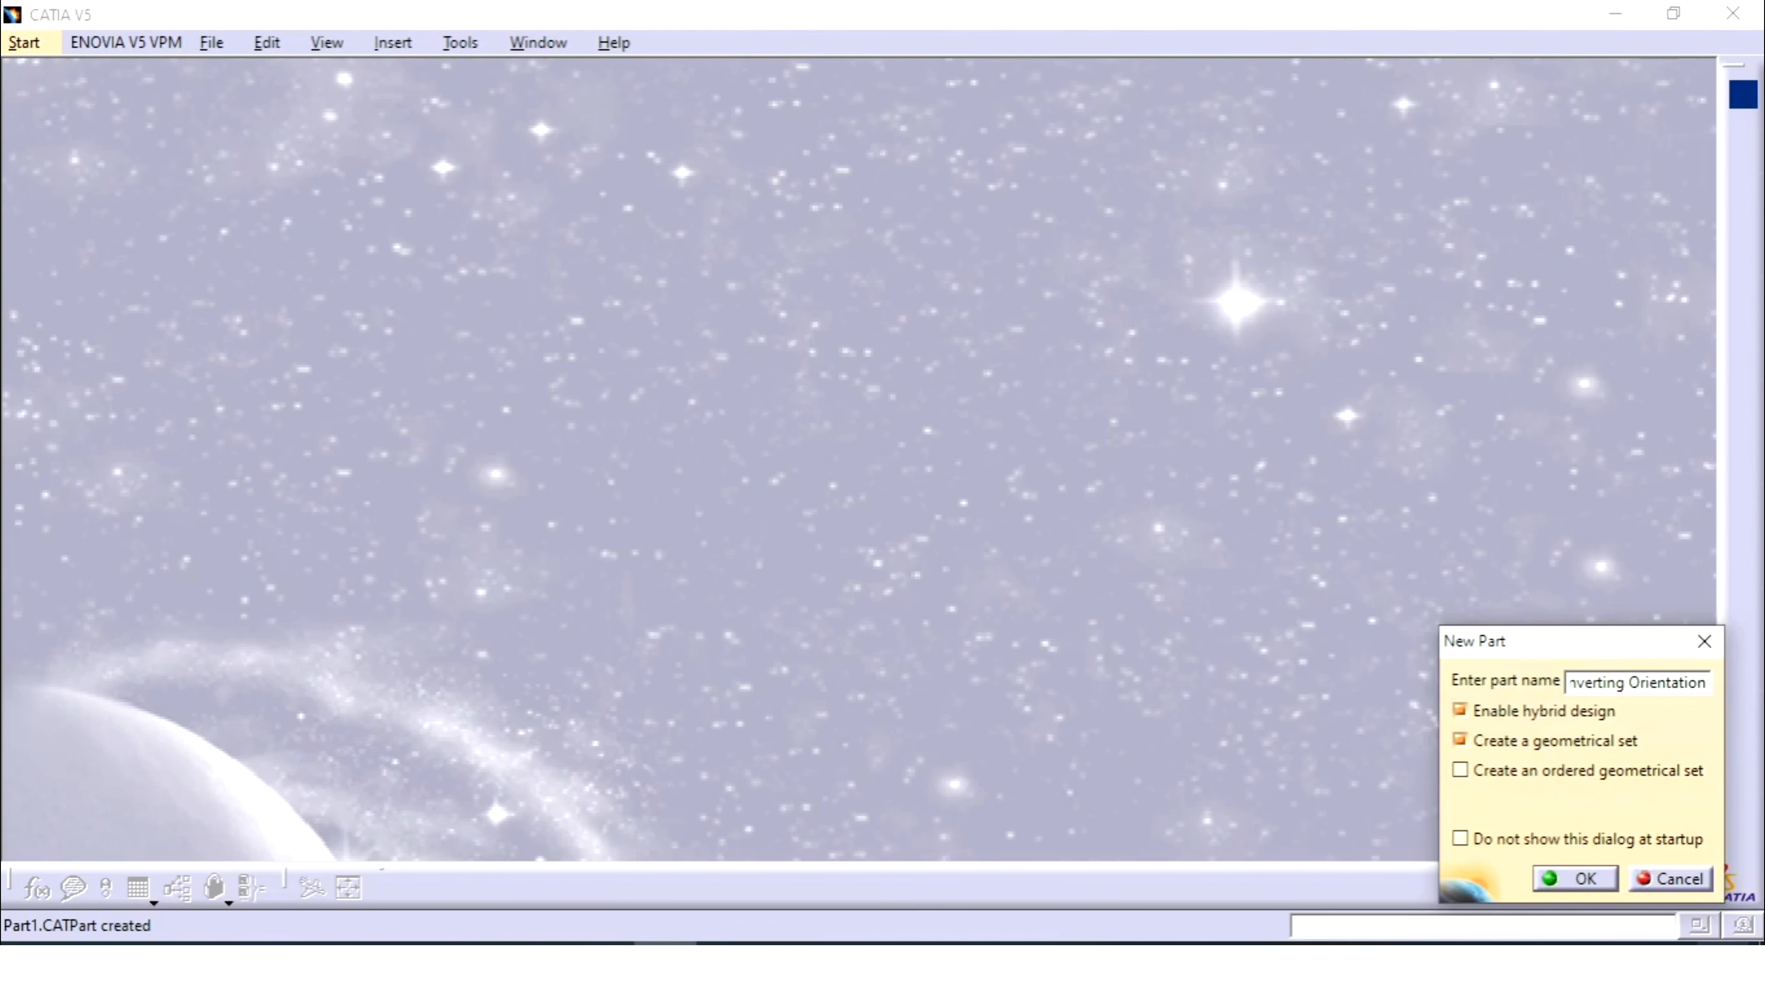
pyautogui.click(1572, 881)
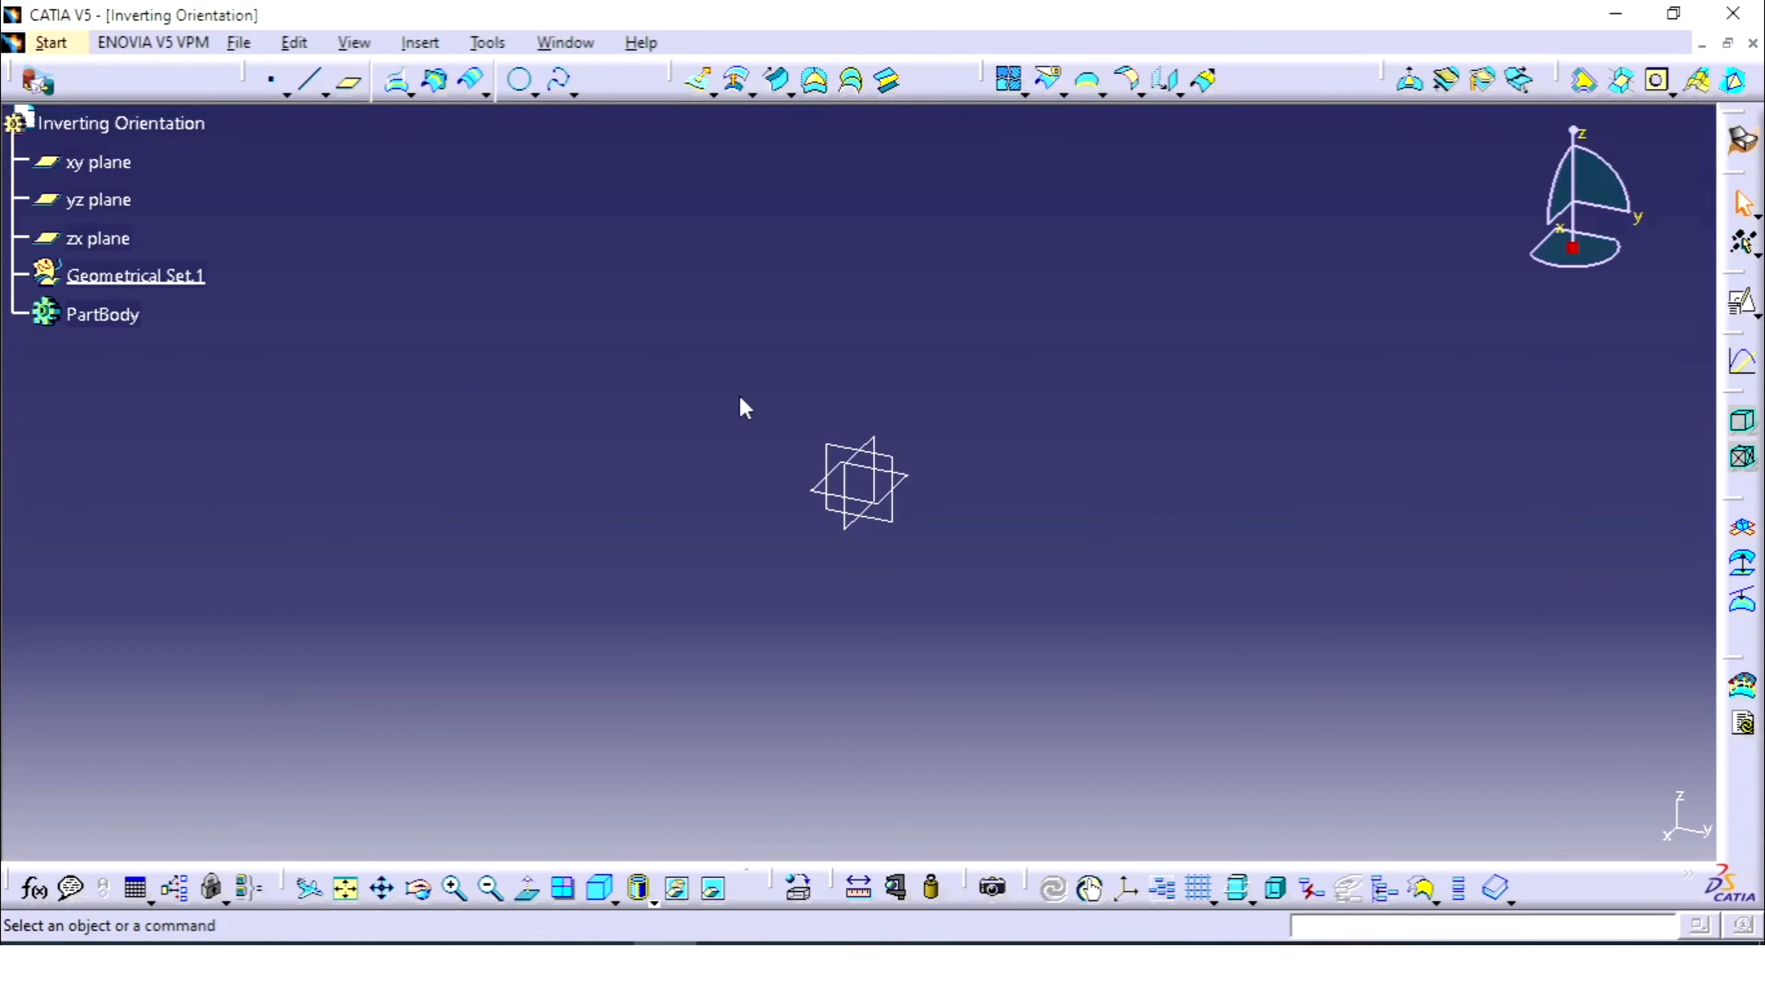
# - Start a positioned sketch on the xy plane with axes swapped and vertical direction reversed
pyautogui.click(920, 479)
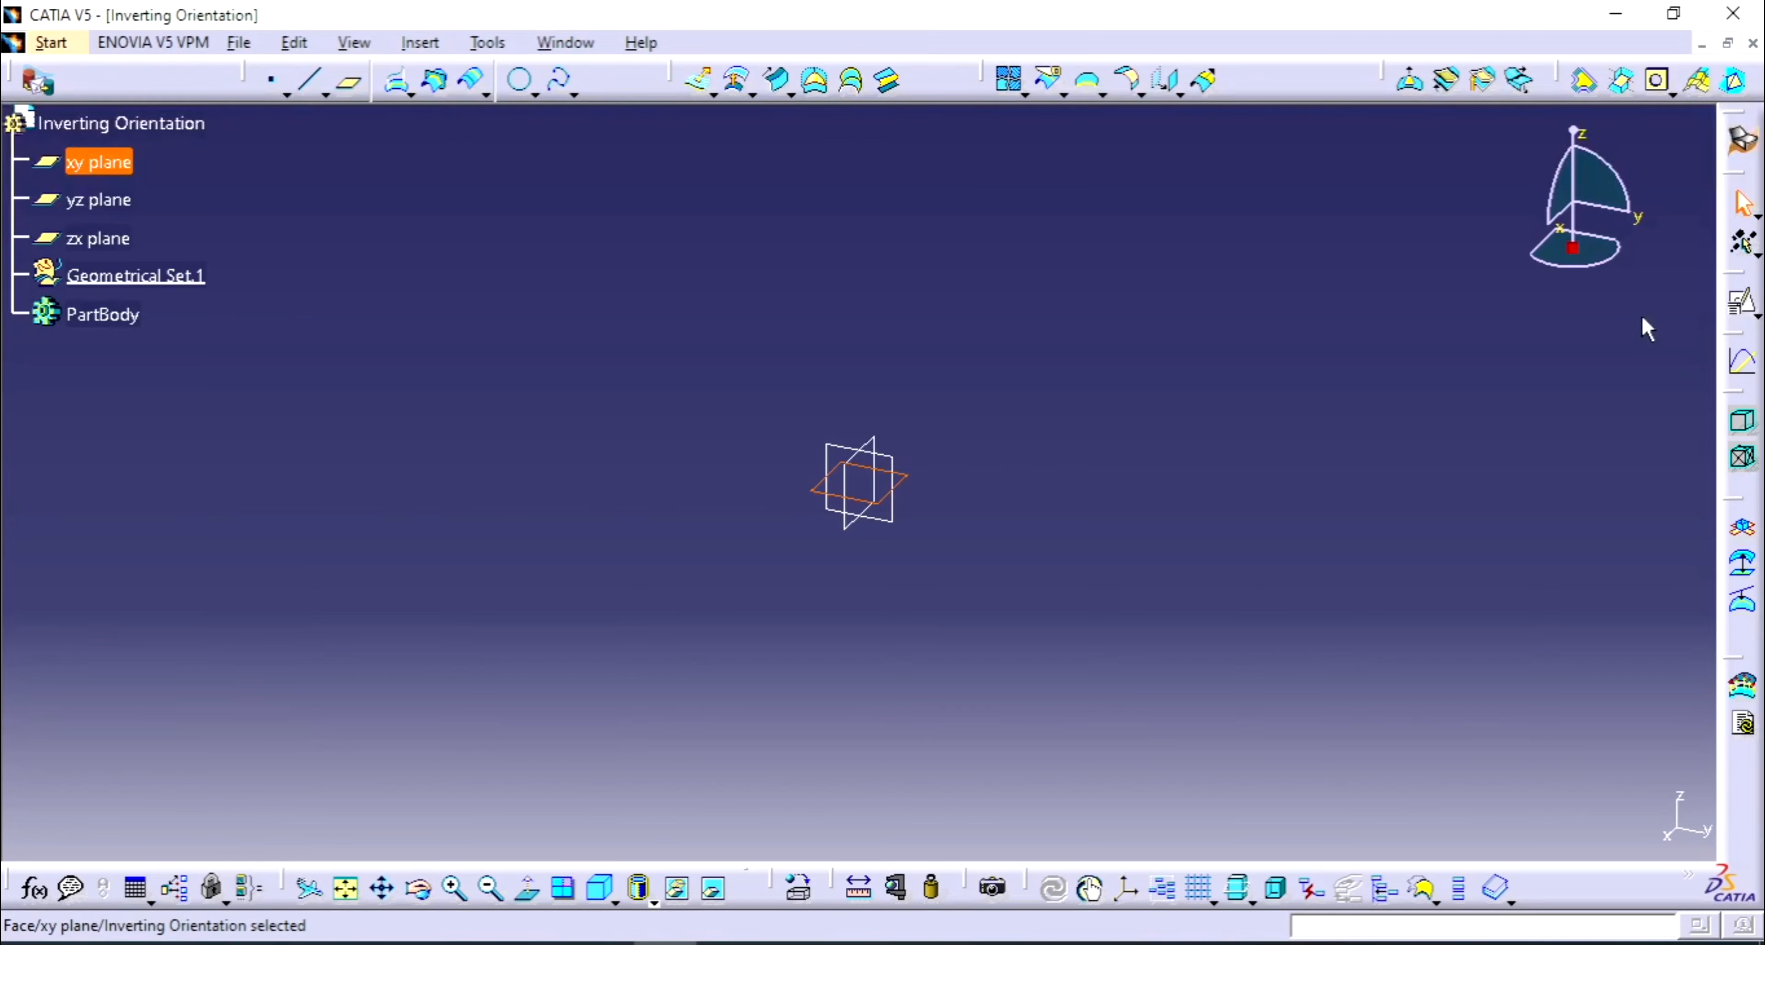
pyautogui.click(1745, 306)
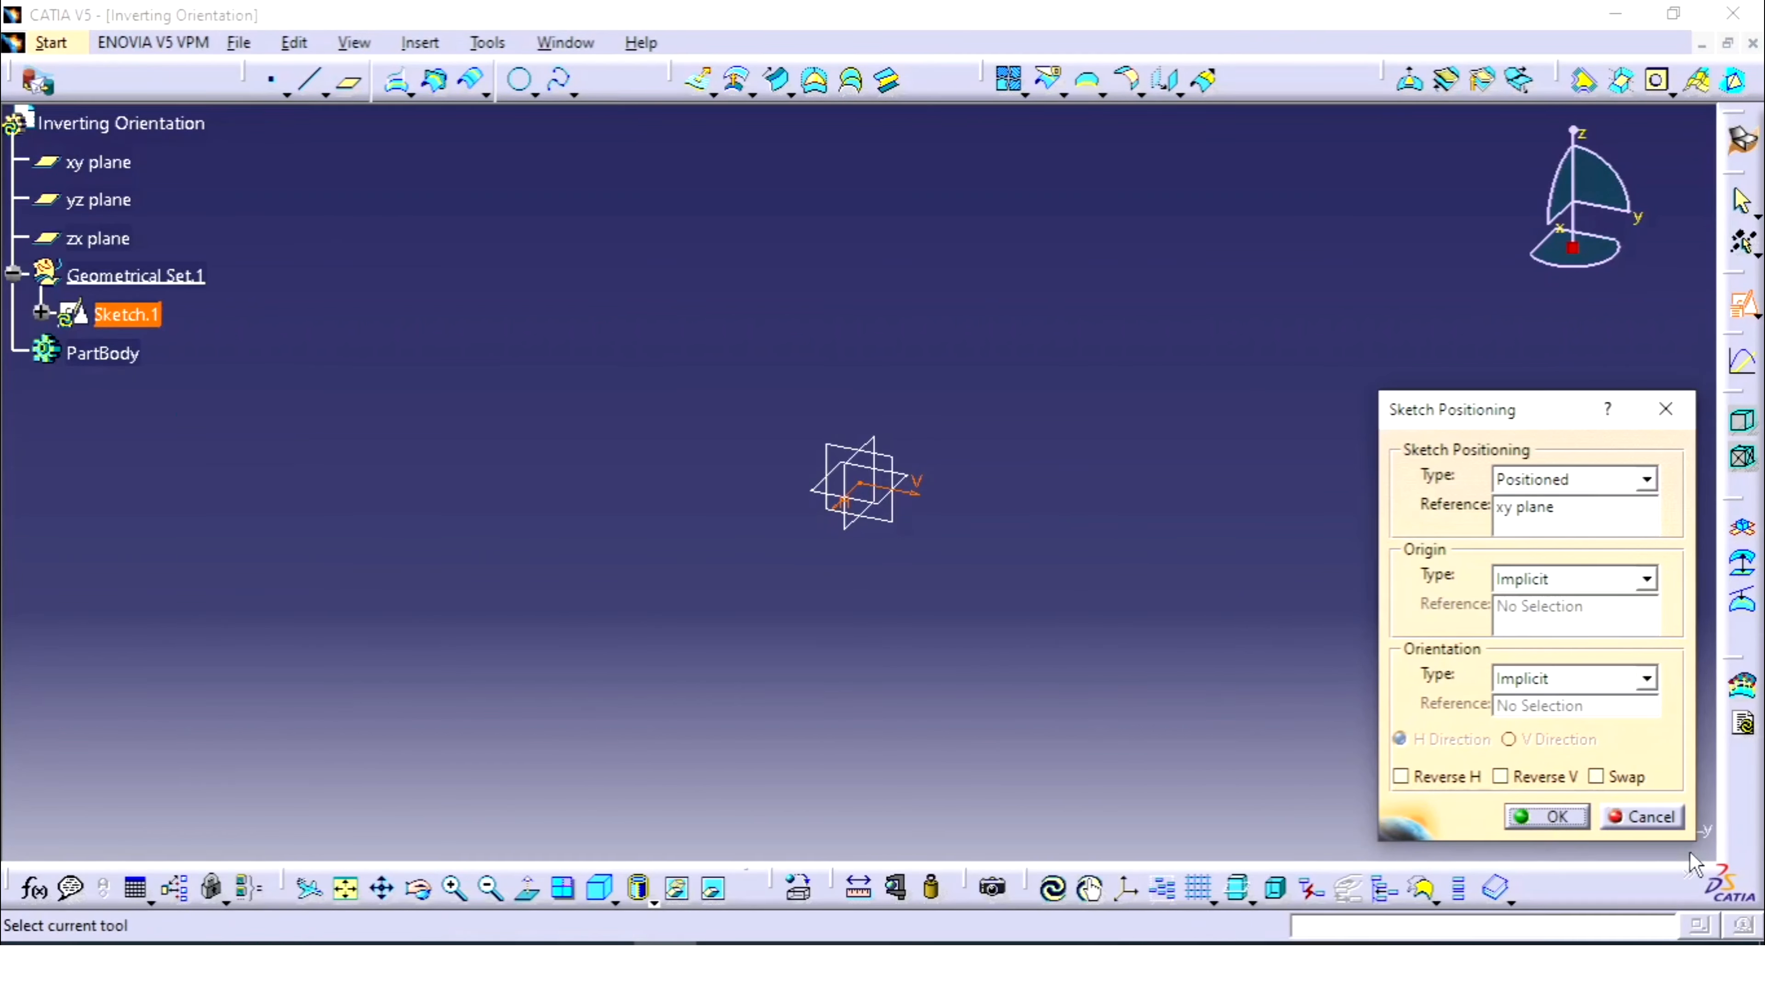
pyautogui.click(1620, 777)
pyautogui.click(1564, 778)
pyautogui.click(1550, 820)
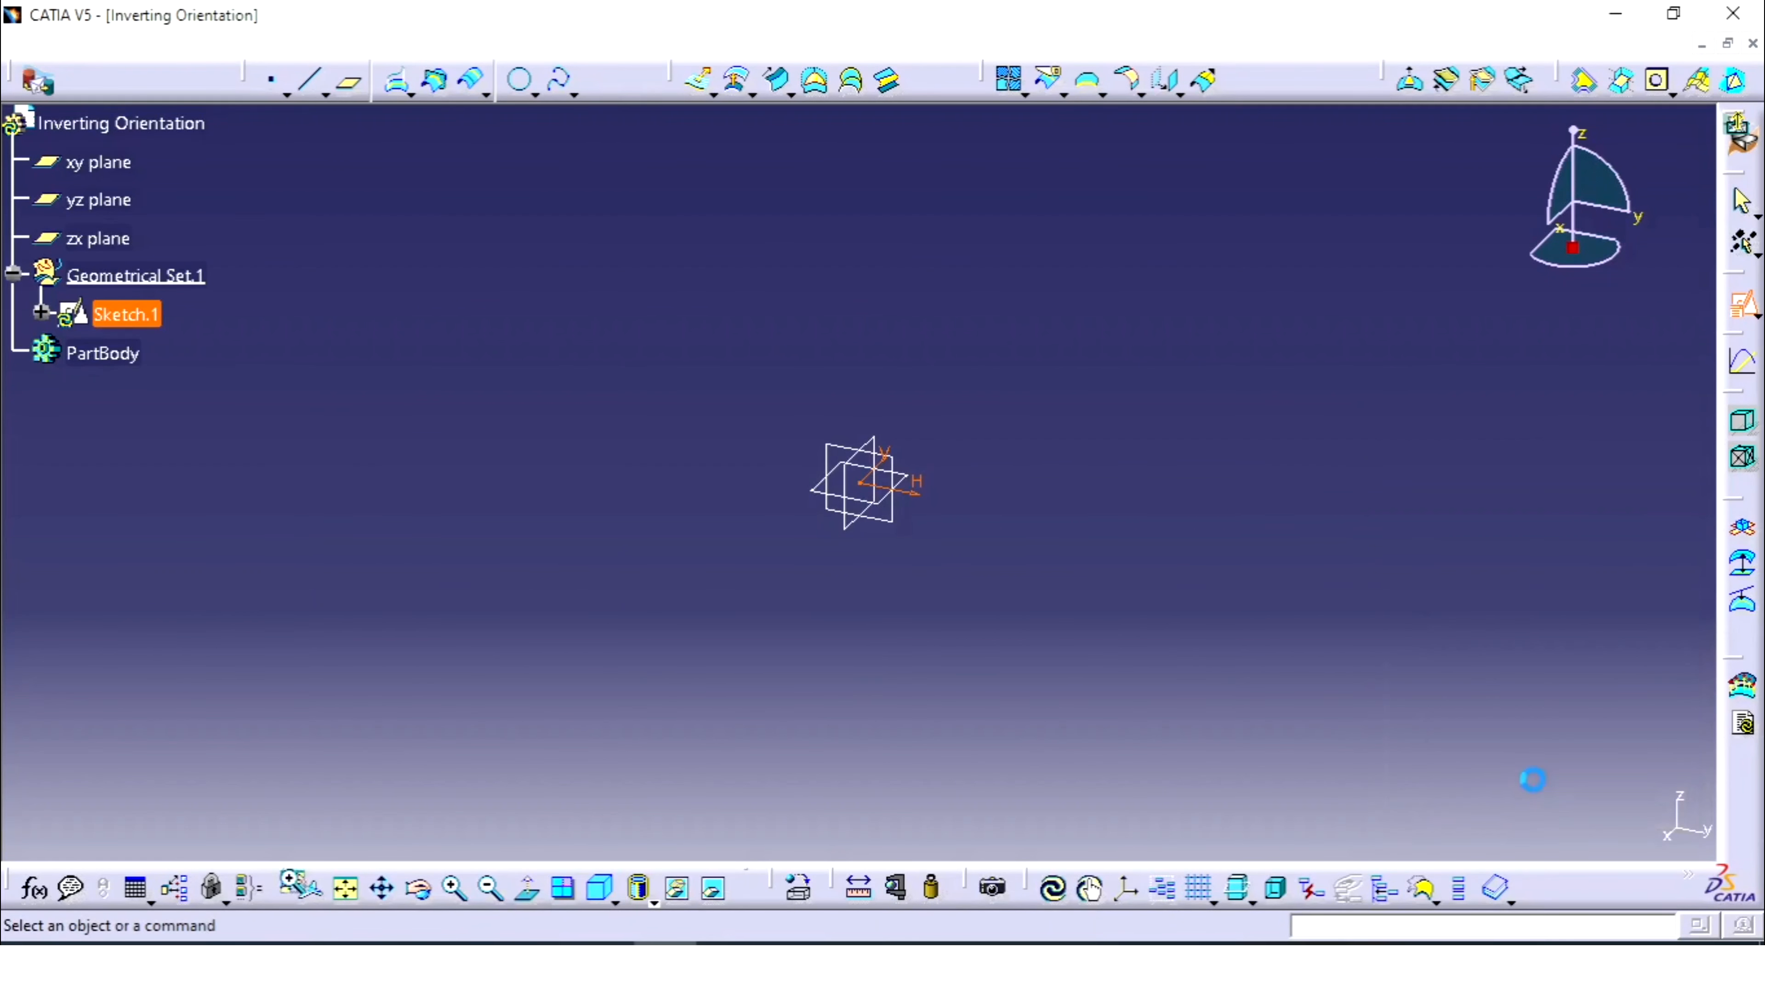
# - Draw one horizontal line right of the origin and return to 3D
pyautogui.click(1441, 82)
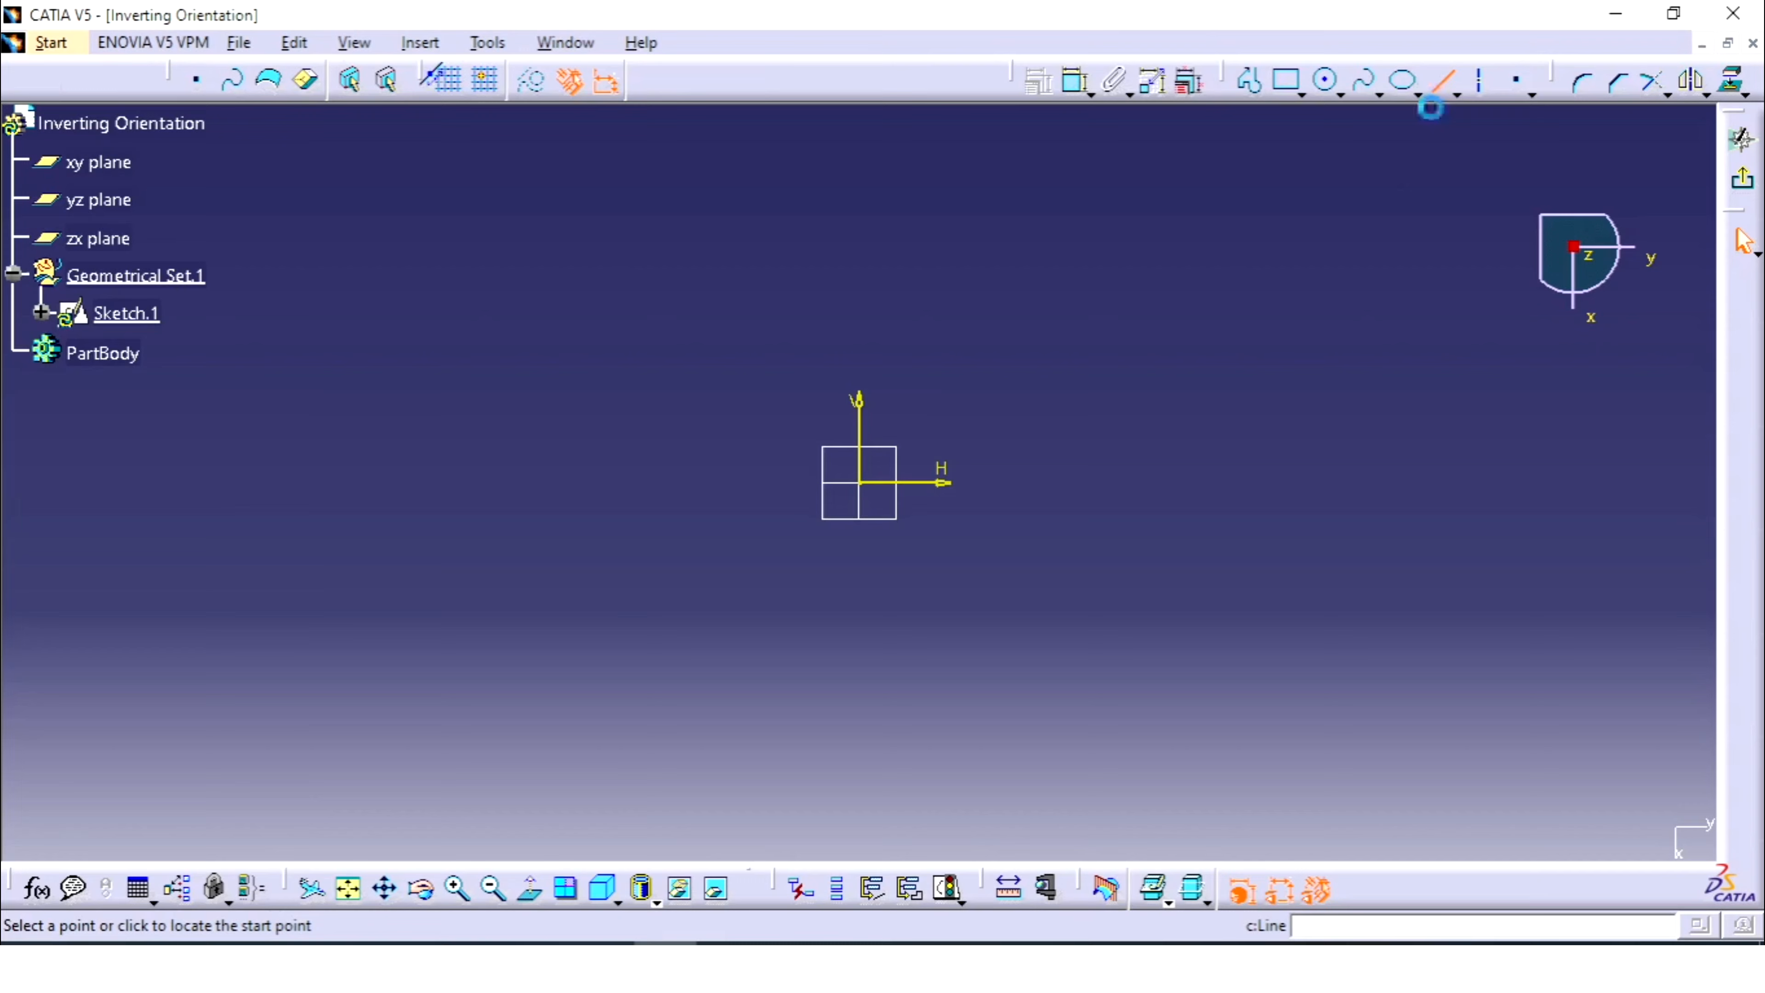
pyautogui.click(1058, 482)
pyautogui.click(1251, 483)
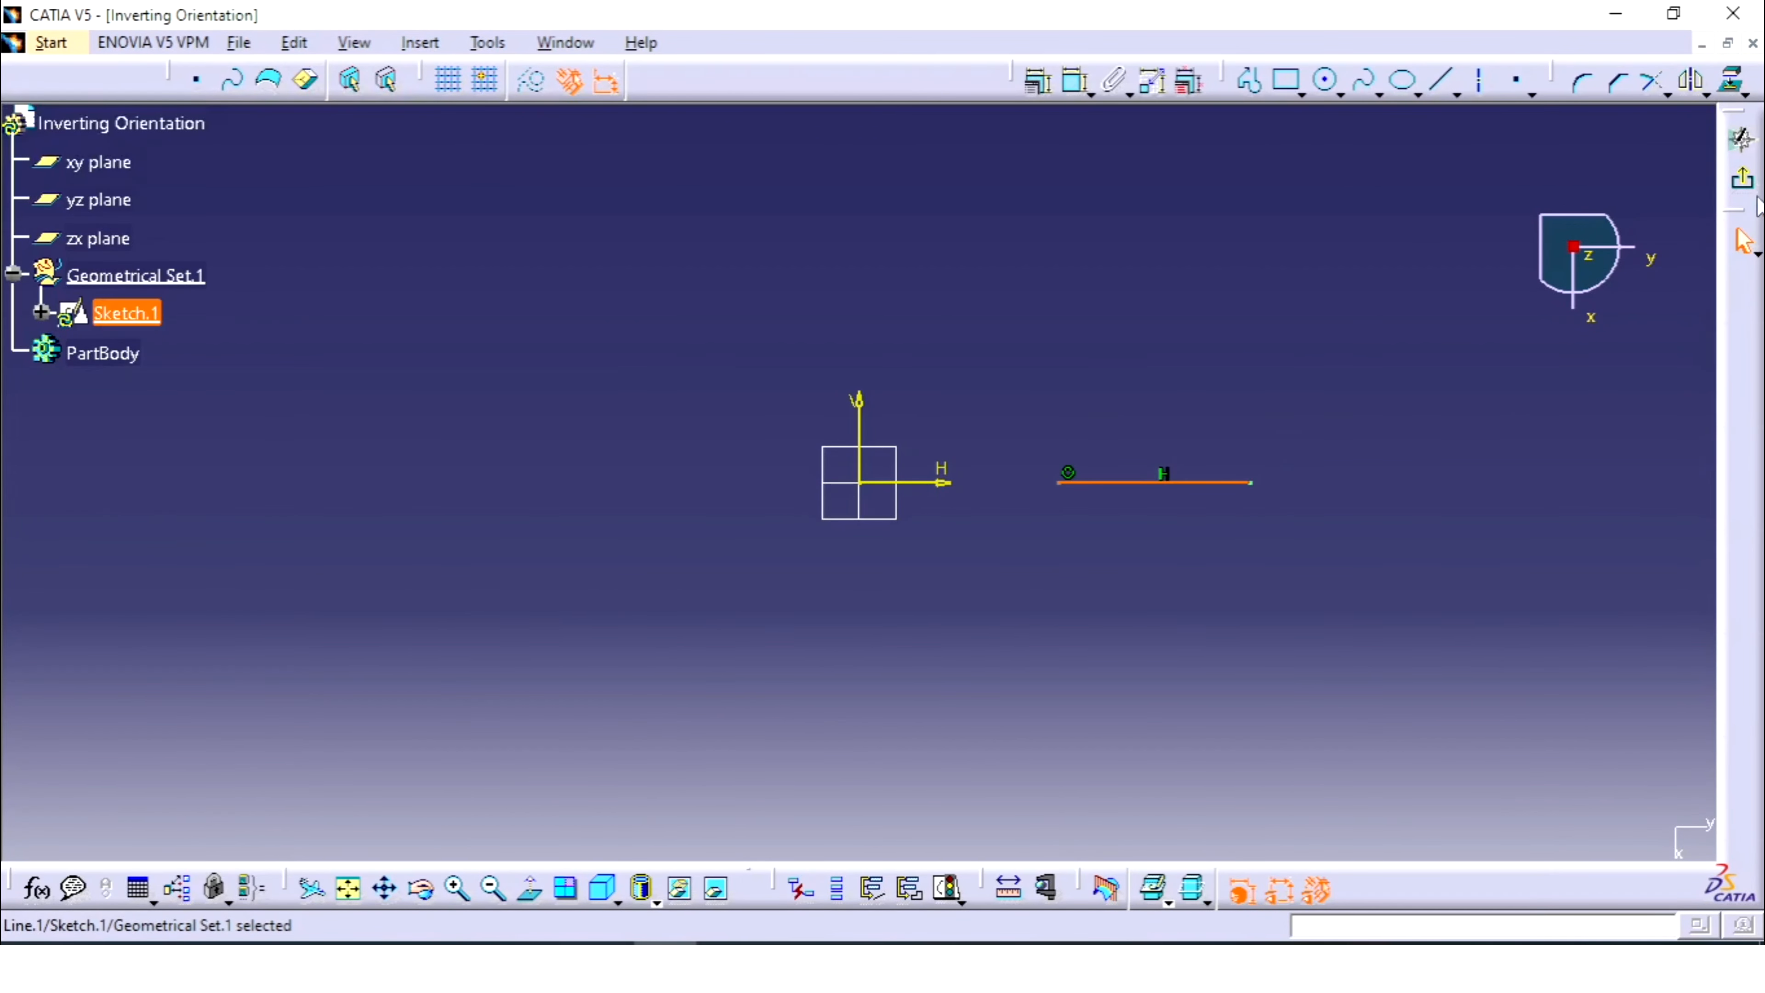
pyautogui.click(1743, 179)
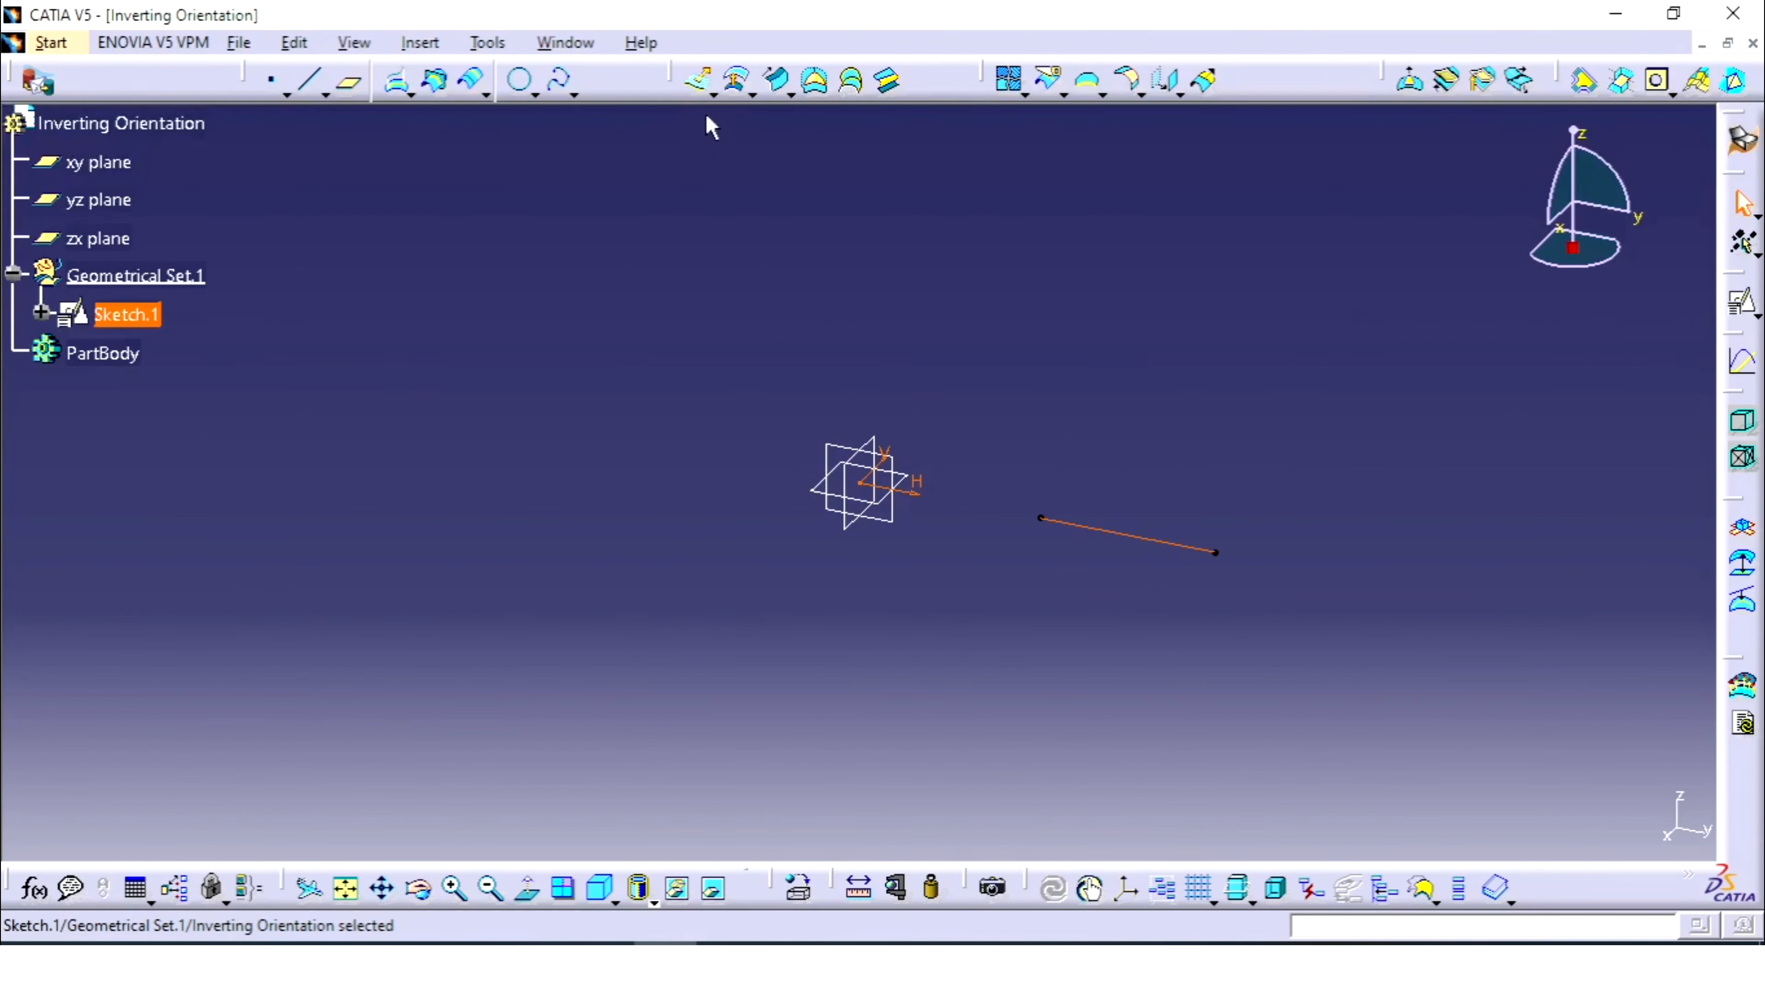
# - Extrude Sketch.1's line 20mm into the flat surface Extrude.1, then zoom in on it
pyautogui.click(698, 80)
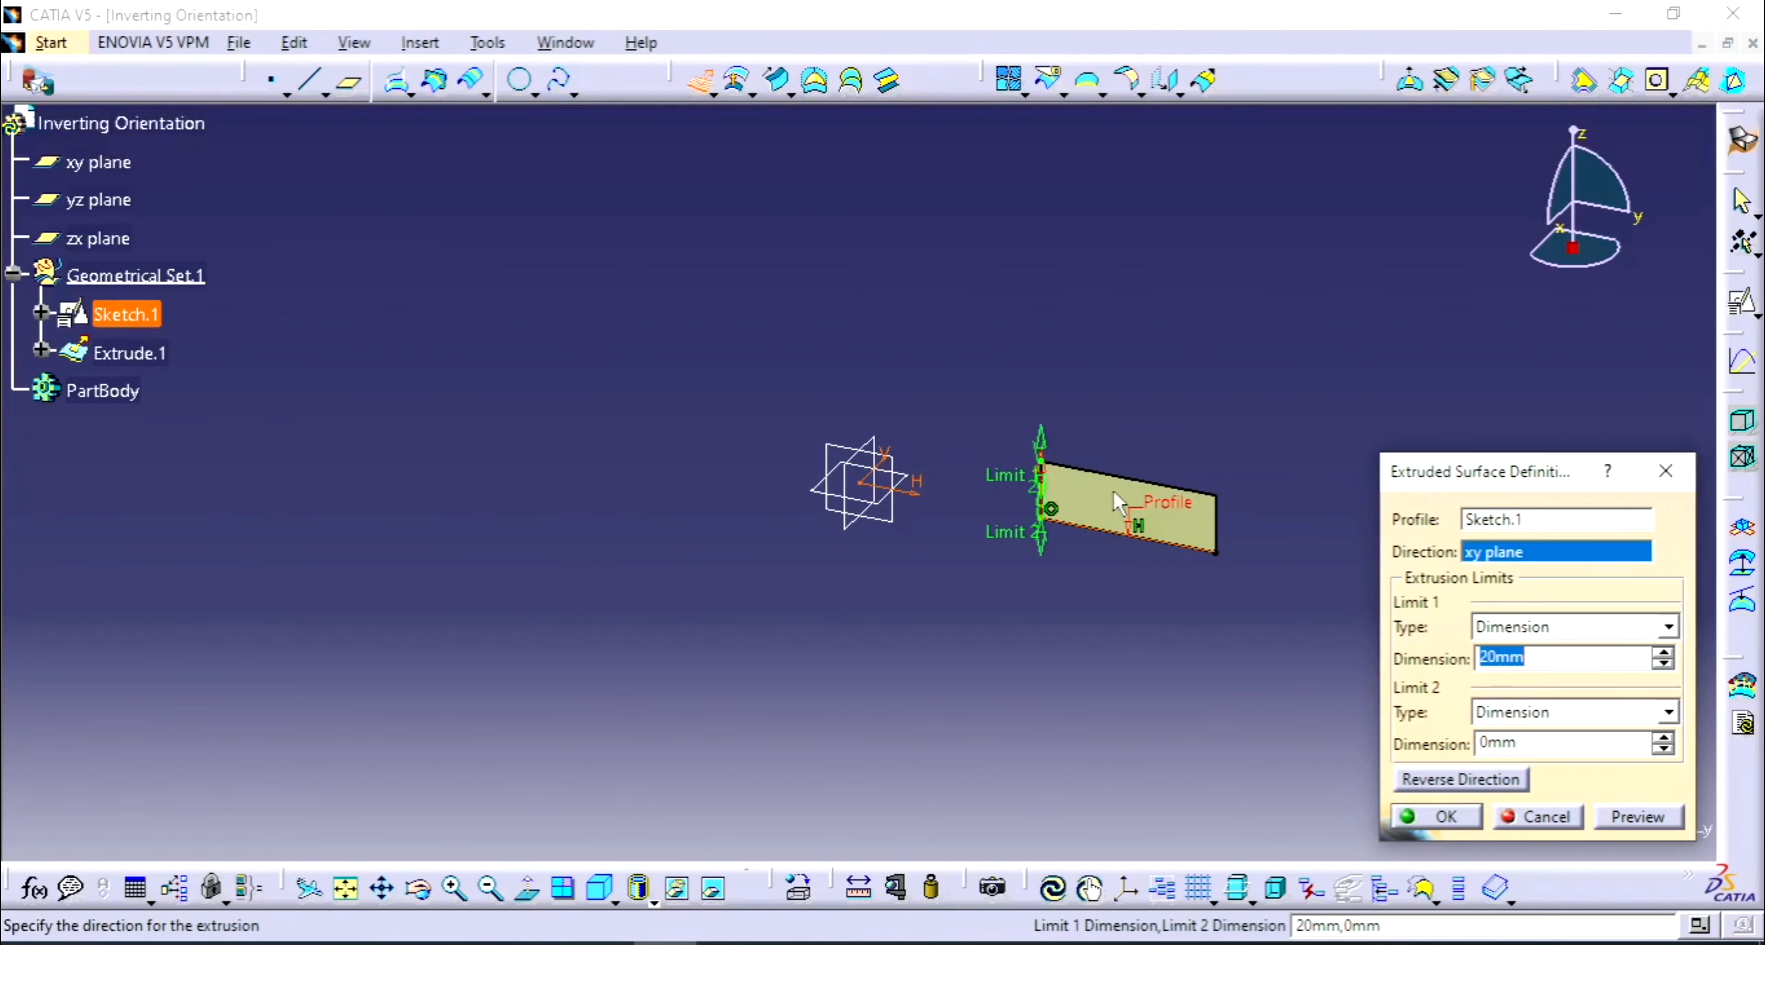
pyautogui.click(1431, 818)
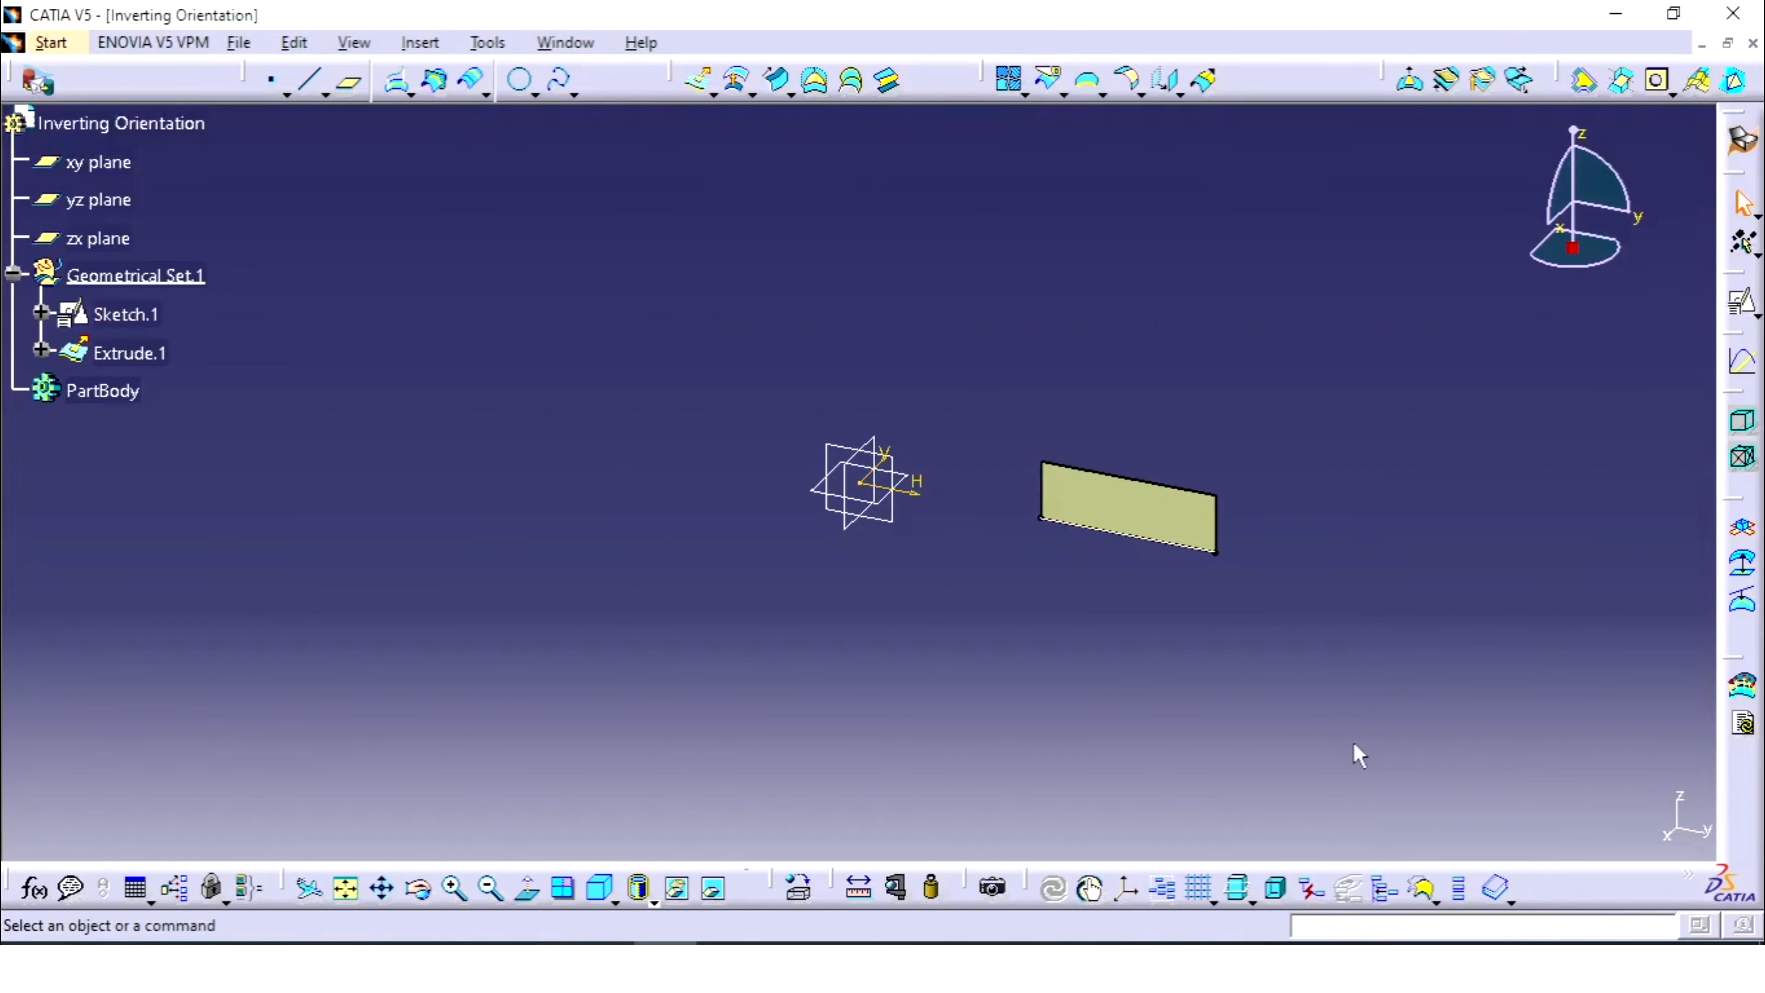
pyautogui.moveTo(1355, 753); pyautogui.dragTo(1076, 459, button='middle')
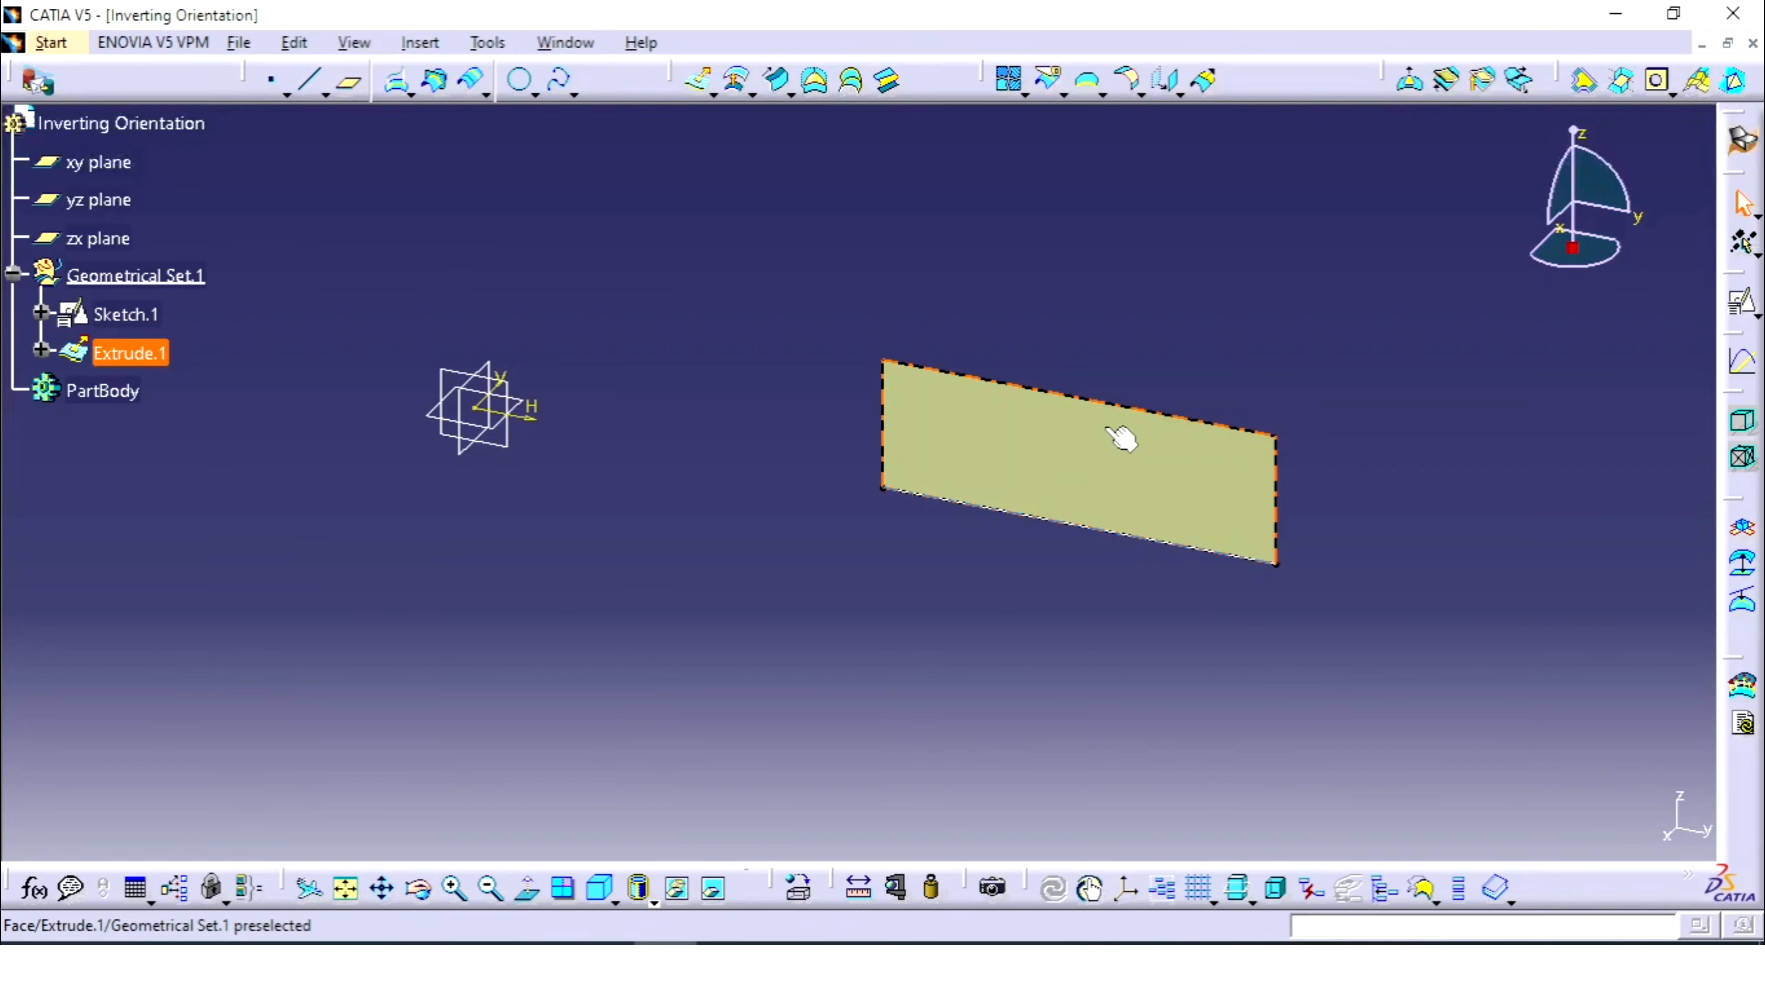
pyautogui.click(819, 657)
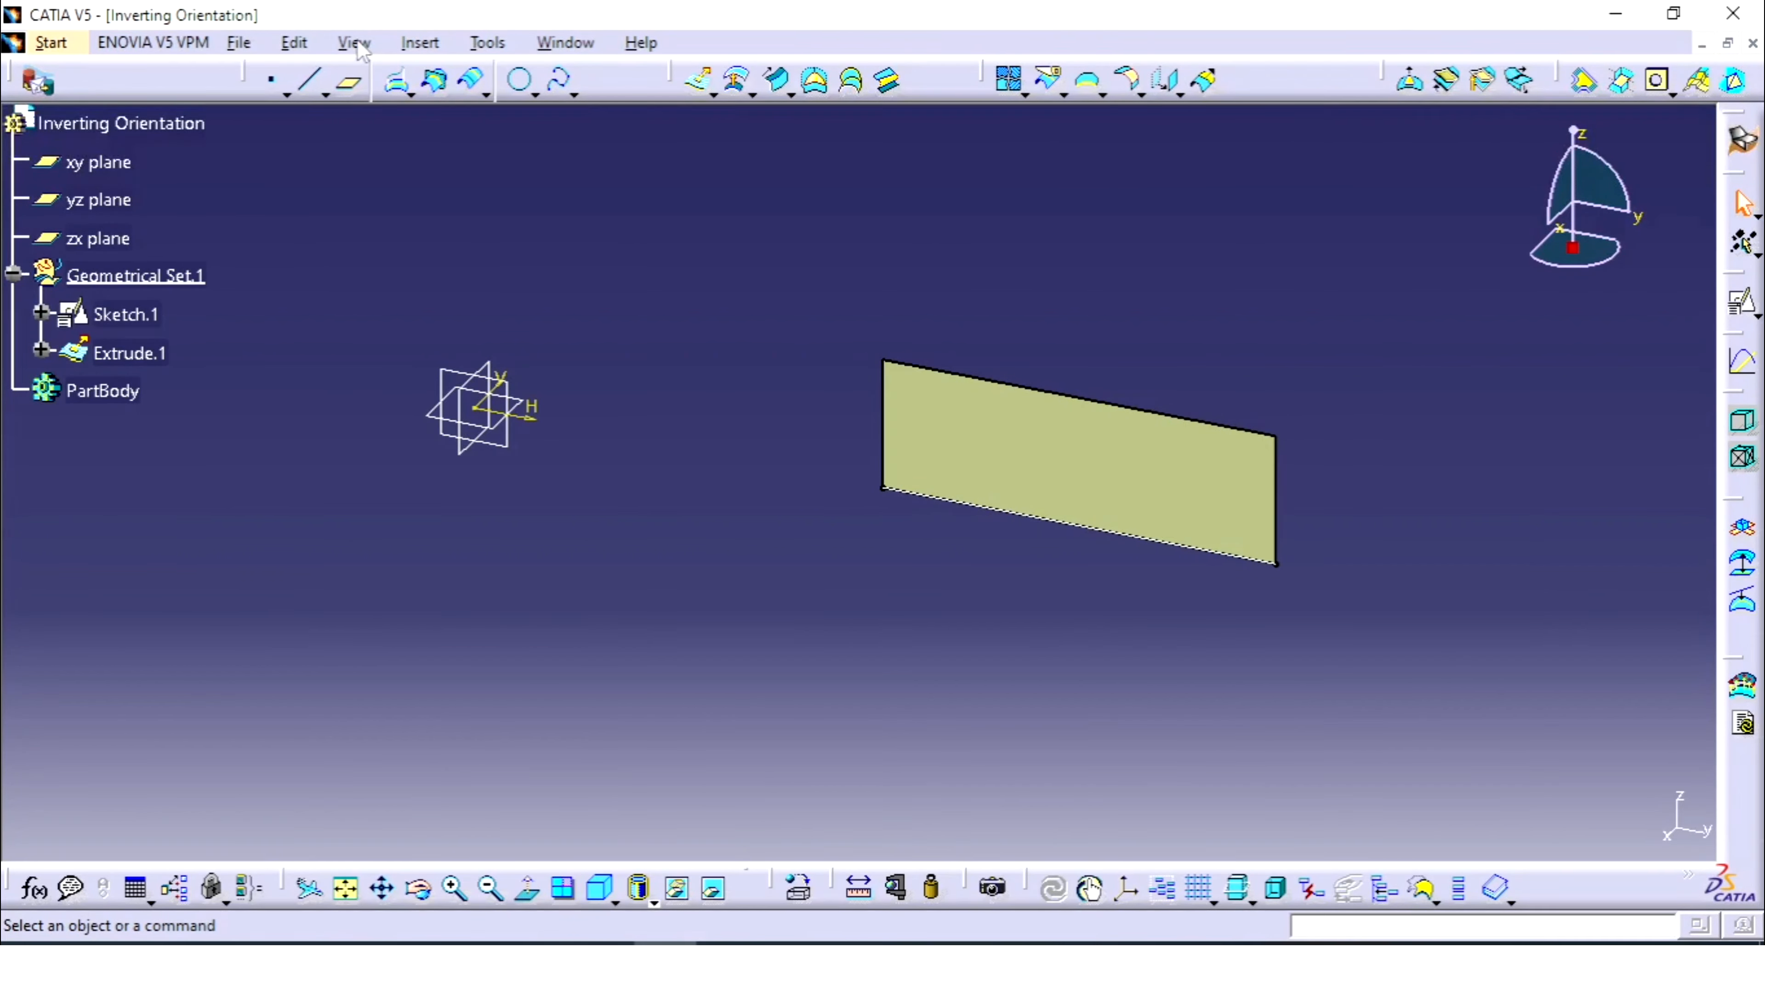
pyautogui.click(431, 45)
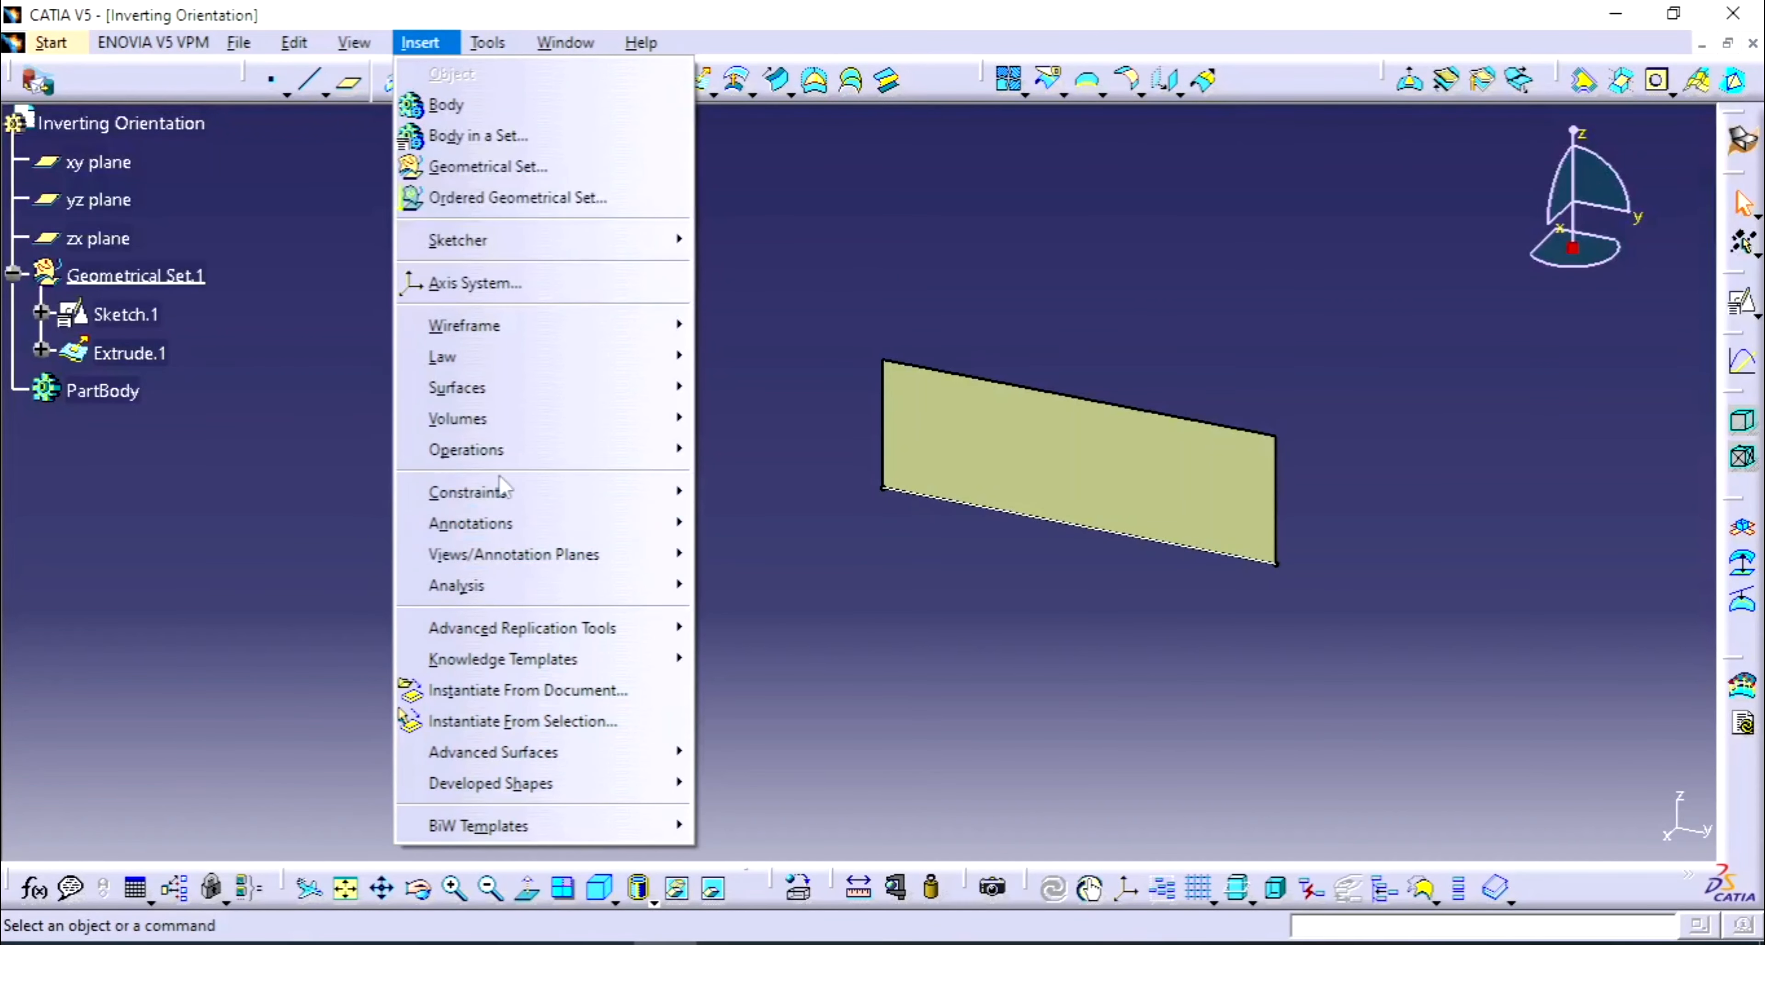
pyautogui.moveTo(563, 456)
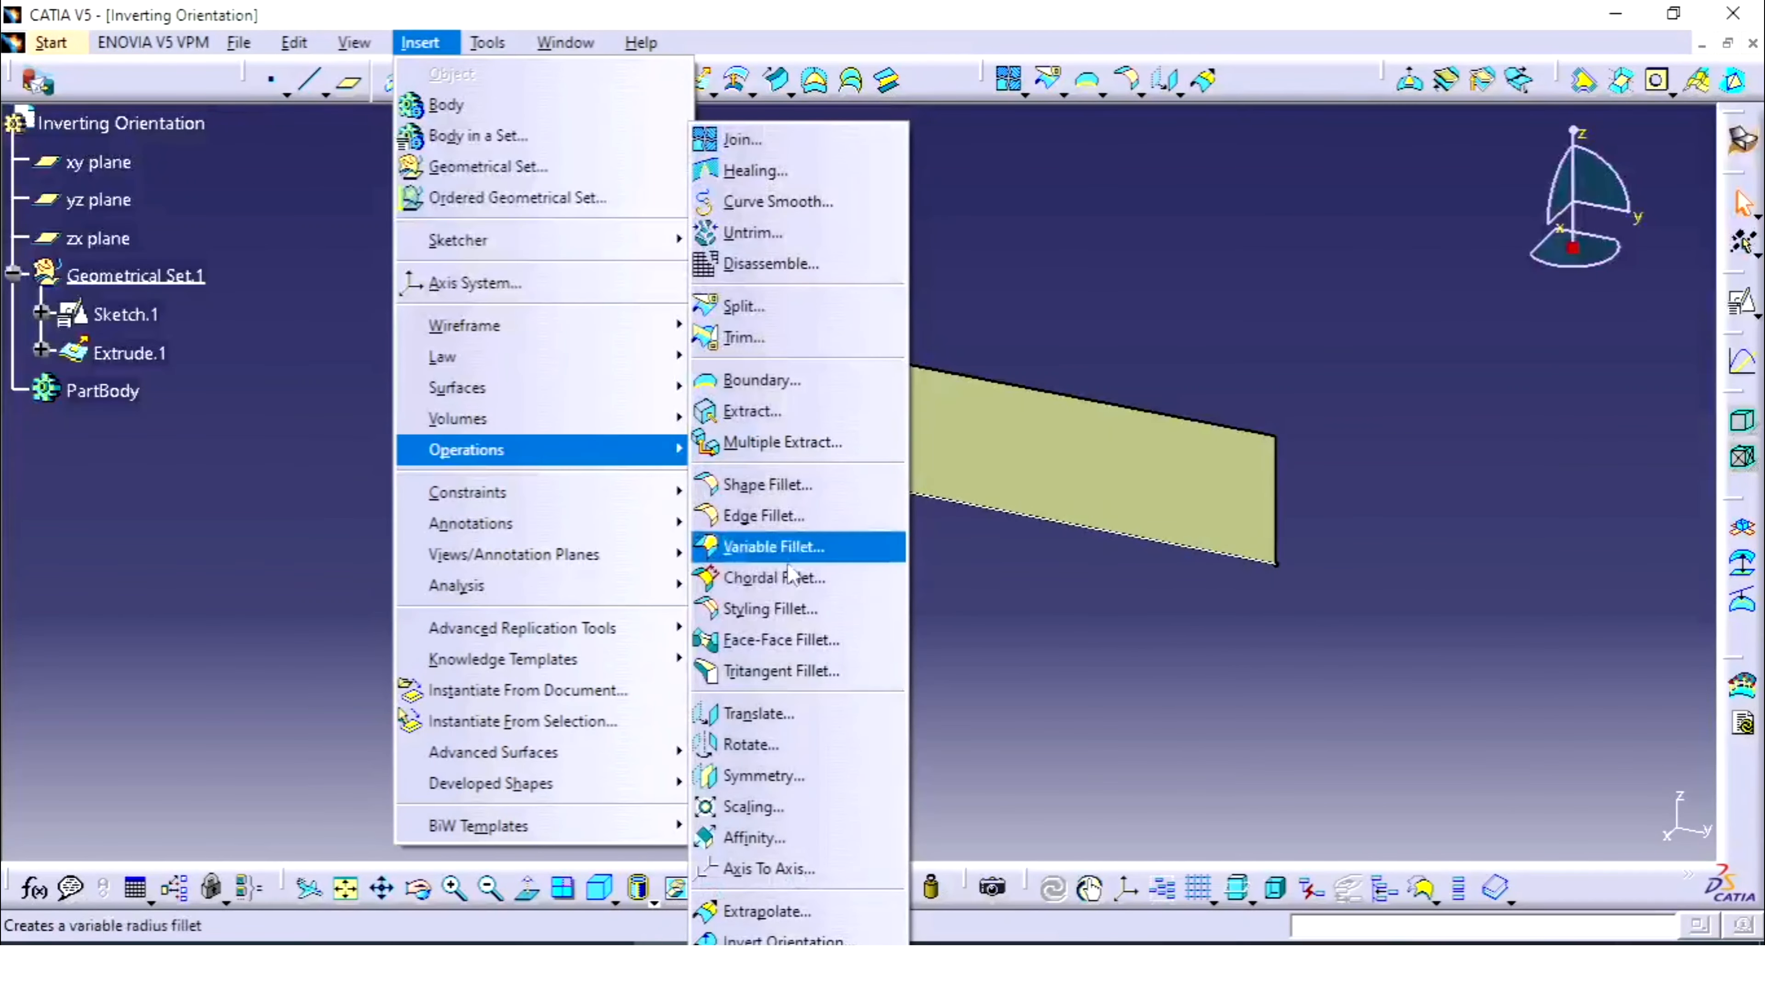
pyautogui.click(779, 940)
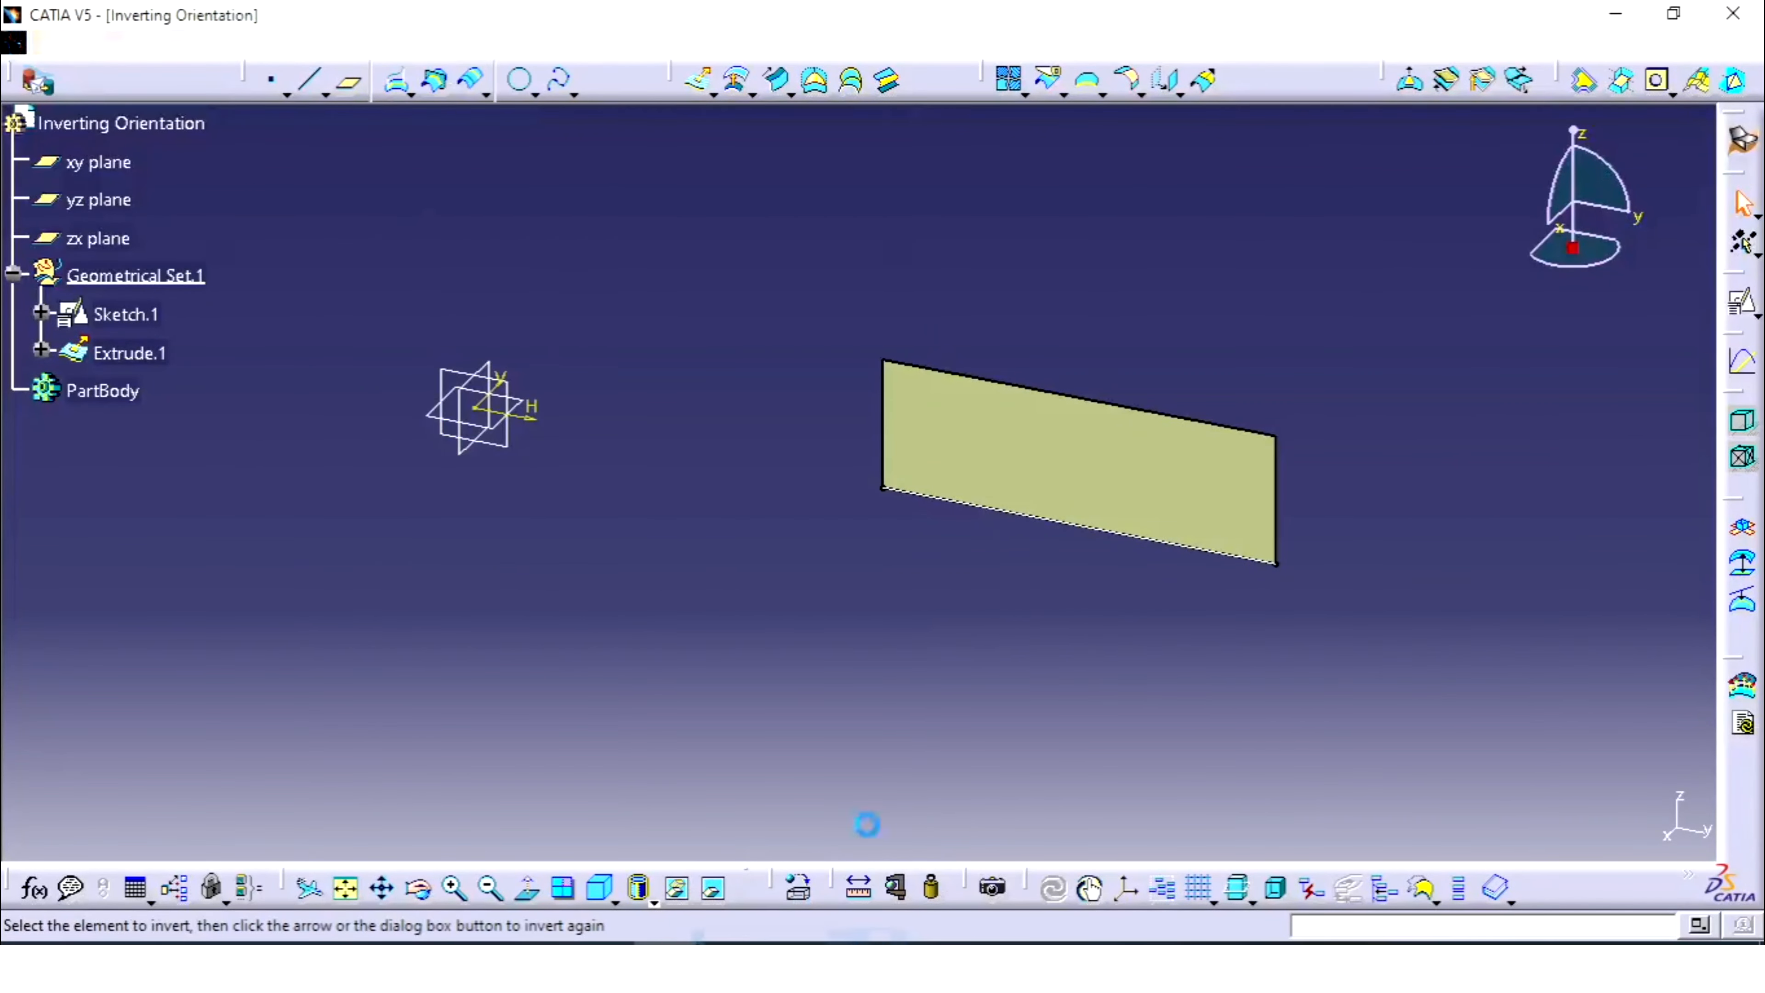
pyautogui.click(1048, 457)
pyautogui.moveTo(1307, 287); pyautogui.dragTo(1016, 406, button='middle')
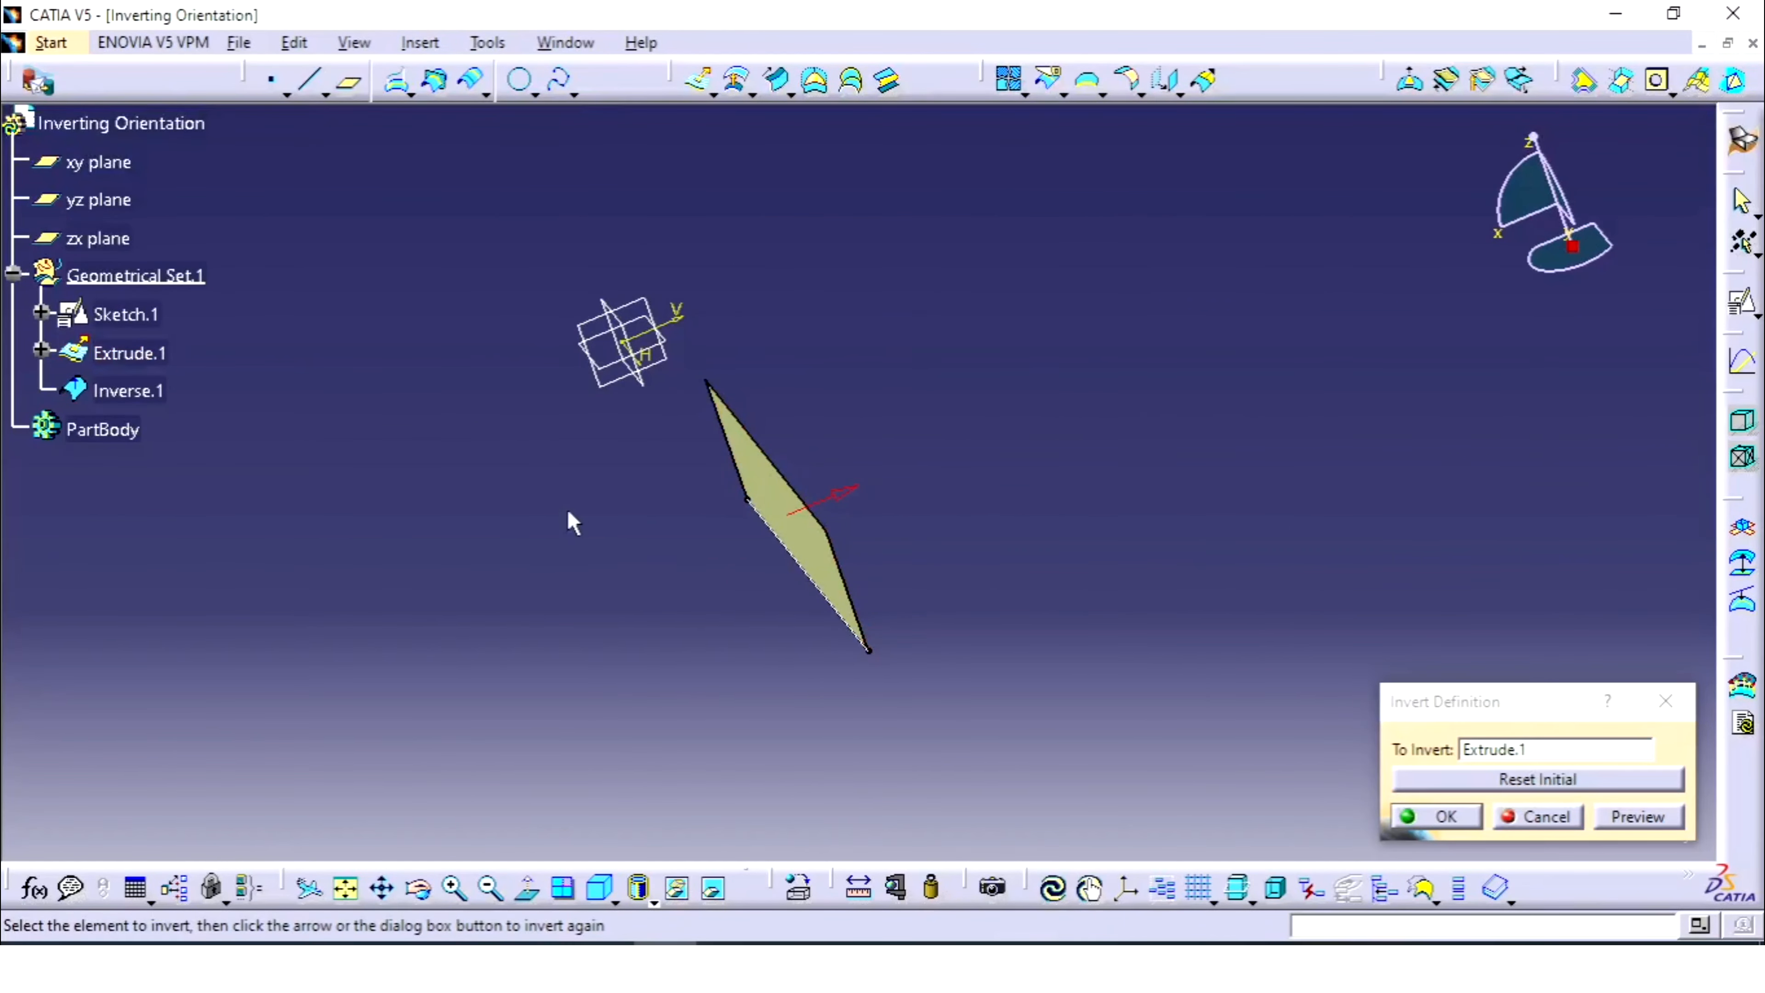
pyautogui.moveTo(572, 516); pyautogui.dragTo(875, 593, button='middle')
pyautogui.click(1522, 780)
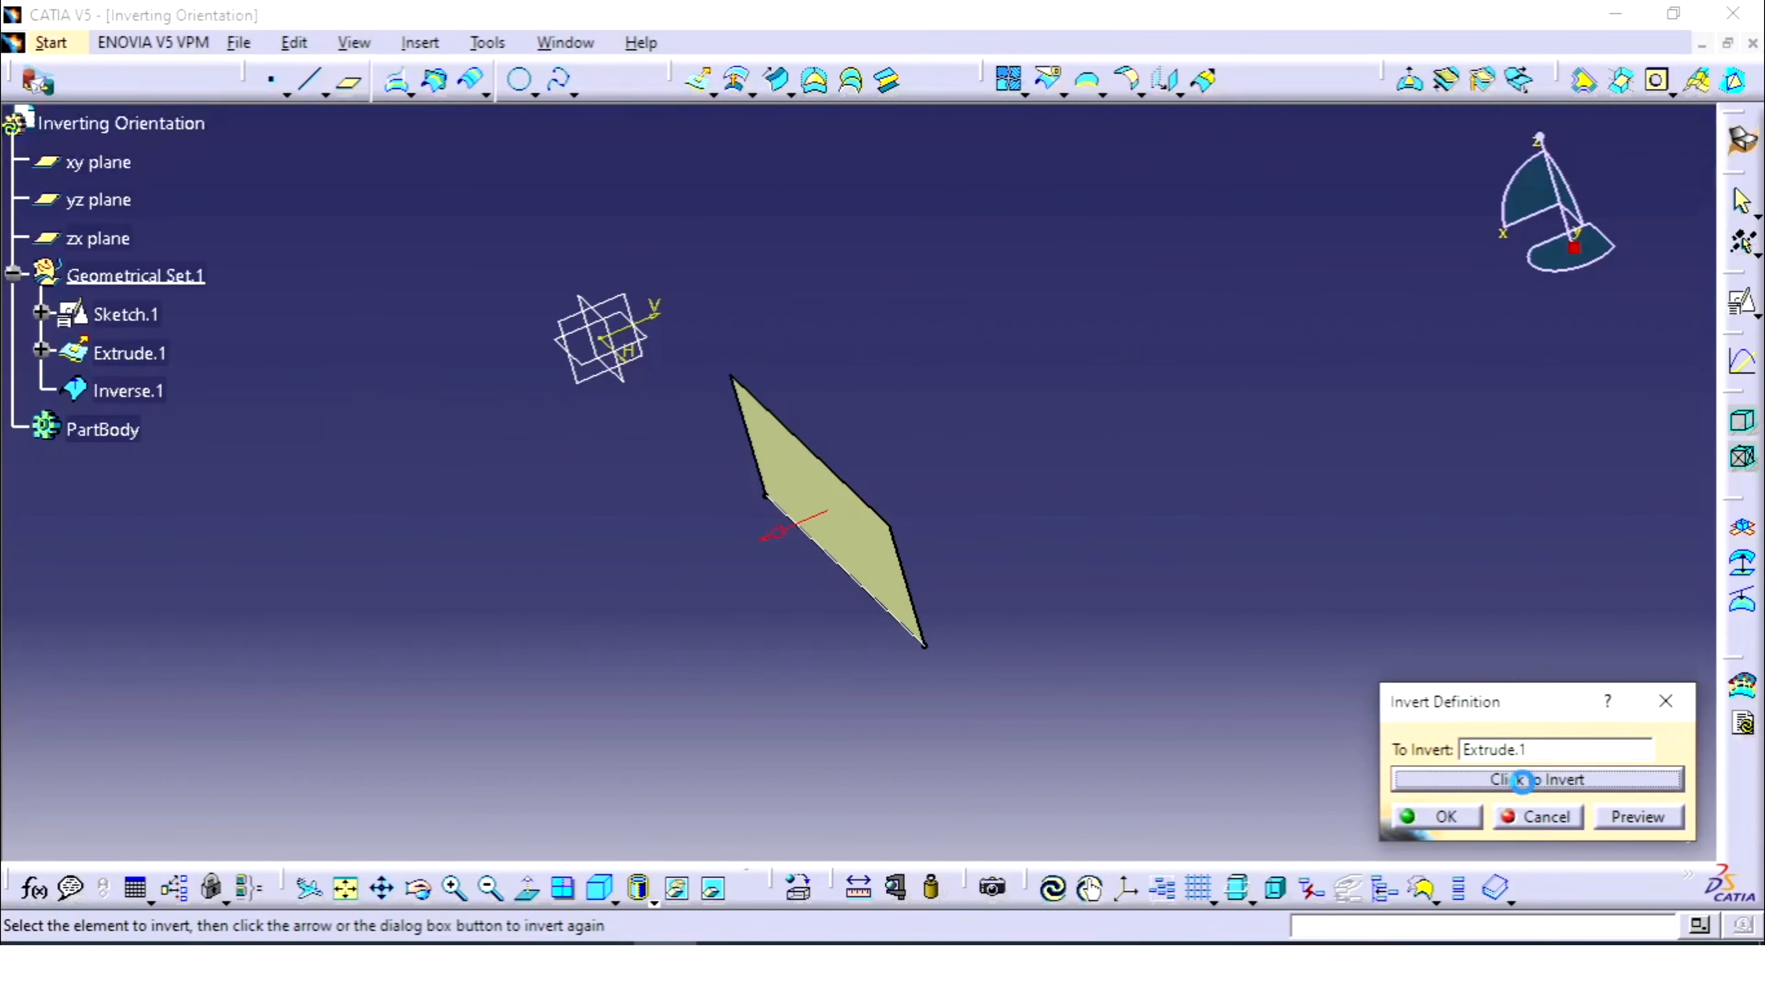
pyautogui.moveTo(919, 438); pyautogui.dragTo(980, 519, button='middle')
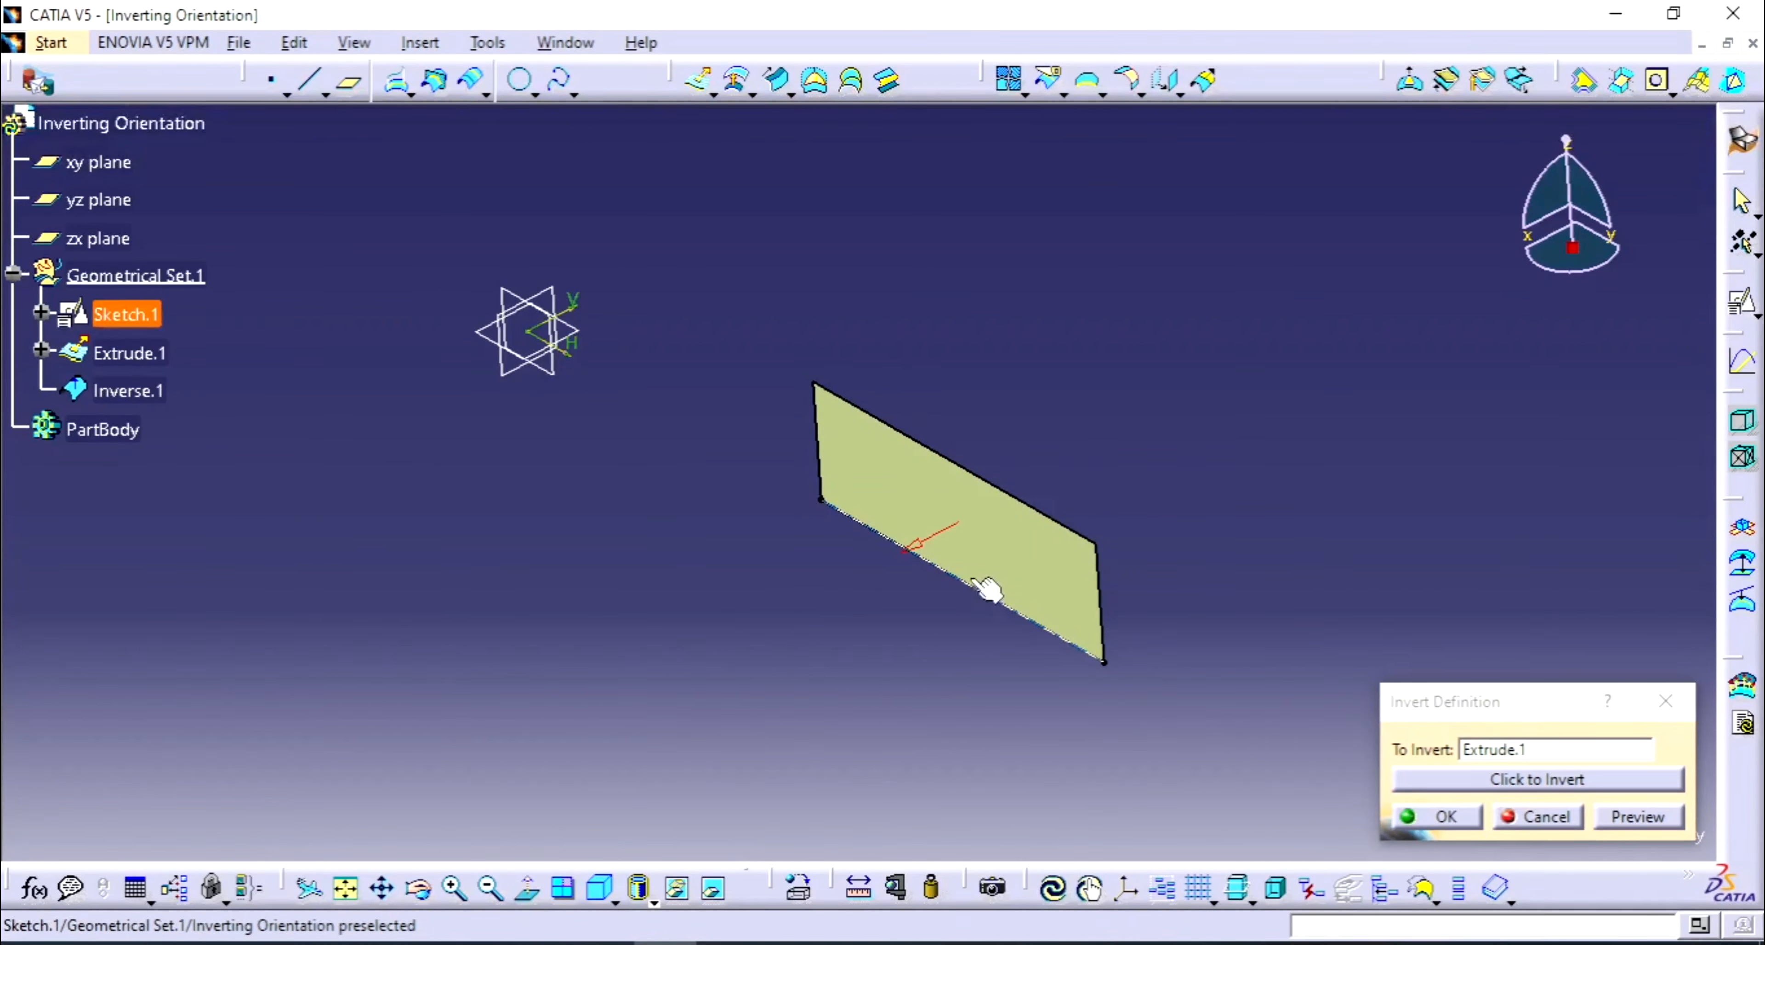
pyautogui.moveTo(1158, 517); pyautogui.dragTo(1143, 439, button='middle')
pyautogui.moveTo(1255, 313); pyautogui.dragTo(1006, 379, button='middle')
pyautogui.moveTo(962, 608)
pyautogui.mouseDown(button='middle')
pyautogui.moveTo(899, 600)
pyautogui.moveTo(982, 557)
pyautogui.mouseUp(button='middle')
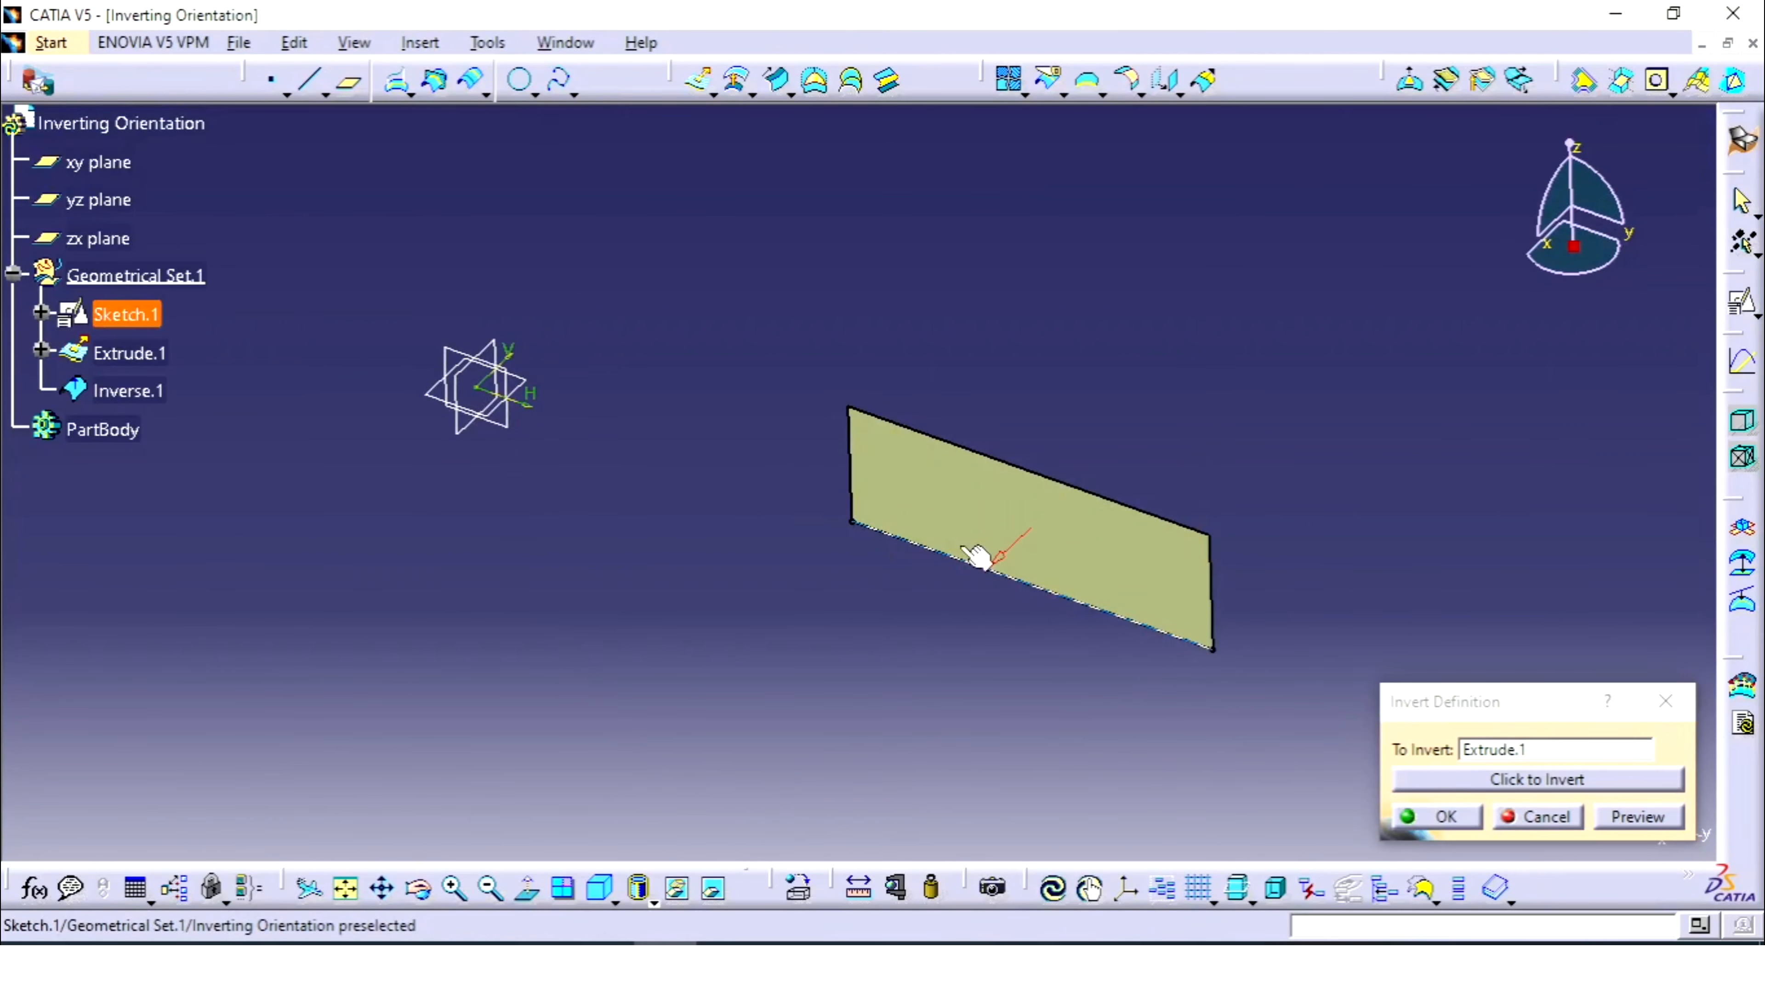
pyautogui.click(1508, 785)
pyautogui.moveTo(1209, 488); pyautogui.dragTo(946, 612, button='middle')
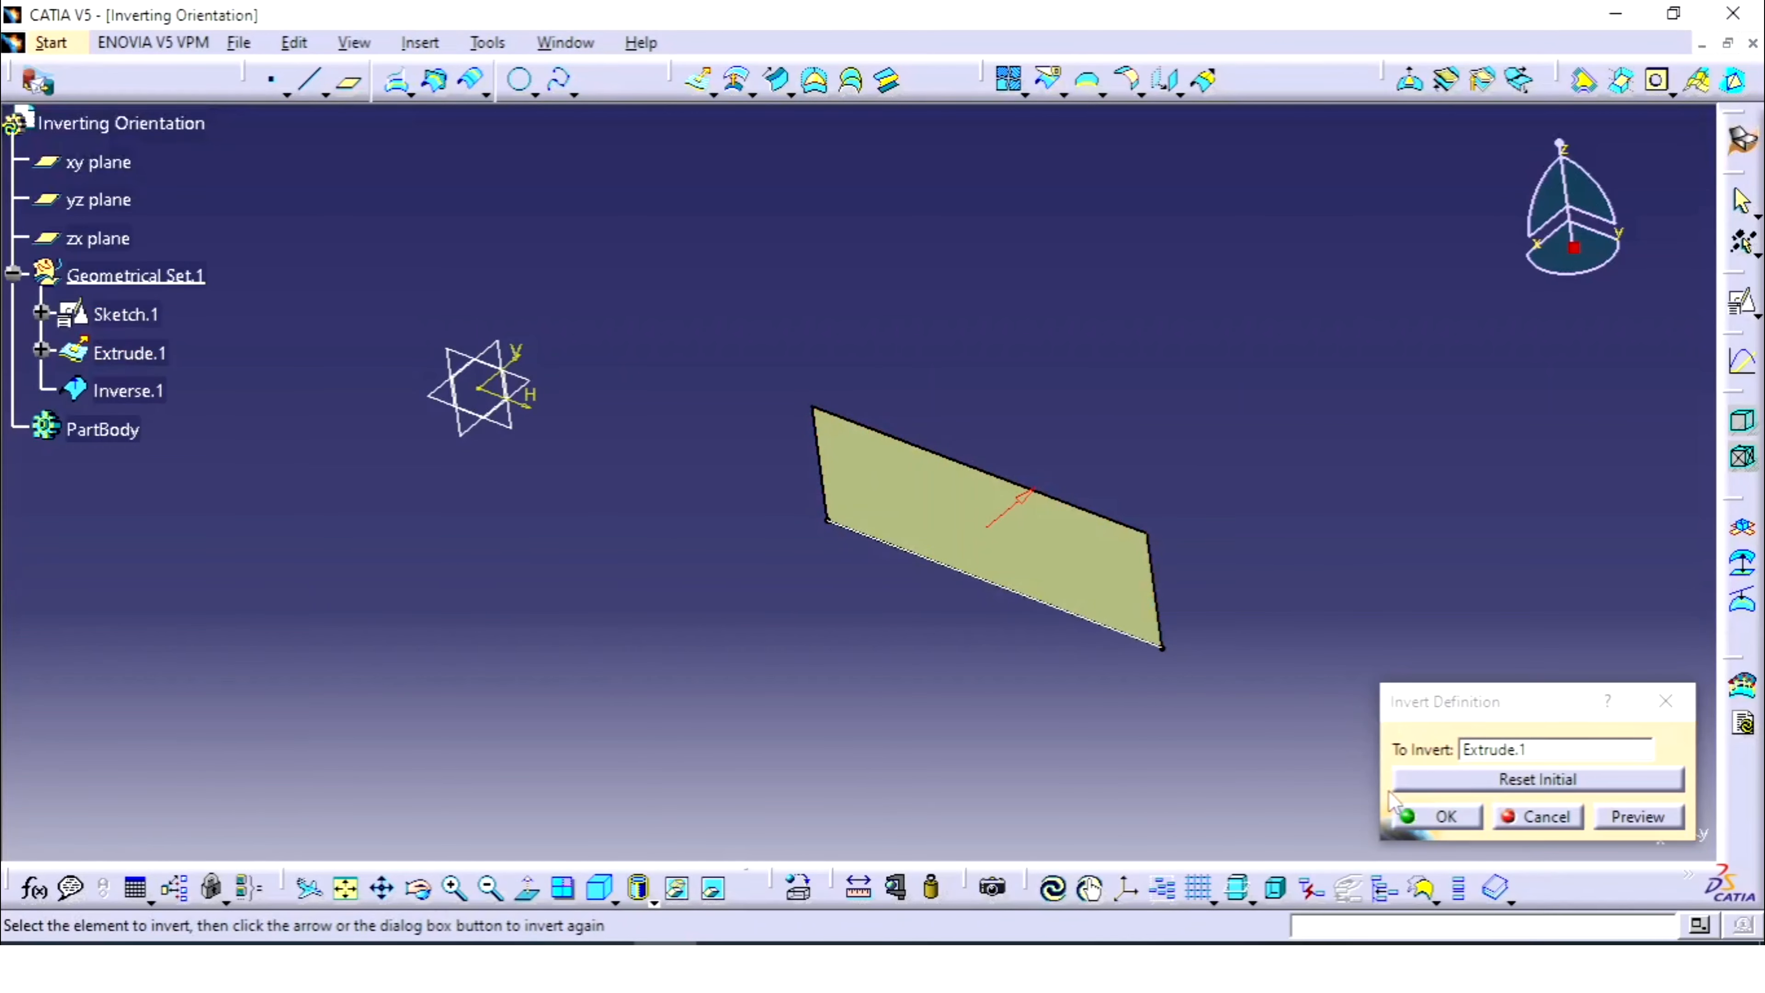
pyautogui.click(1539, 818)
pyautogui.moveTo(1219, 412); pyautogui.dragTo(1219, 459, button='middle')
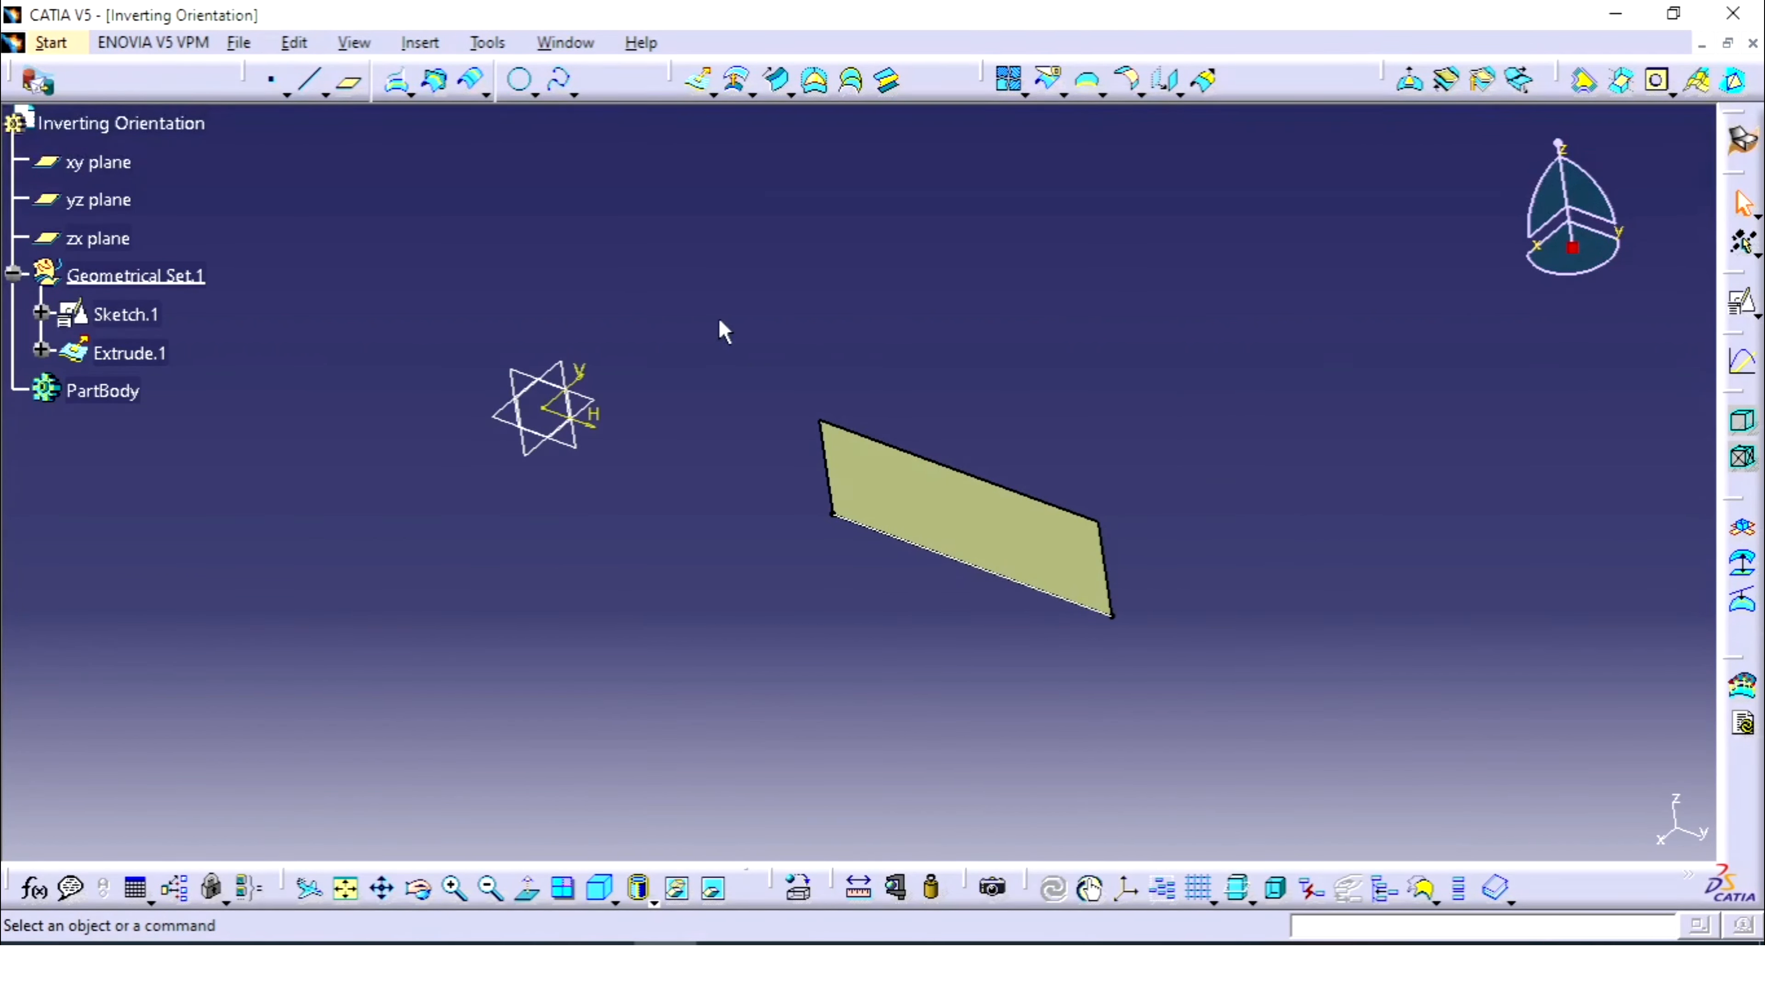
# - Delete Sketch.1 and Extrude.1, then restore the isometric view
pyautogui.moveTo(720, 322)
pyautogui.mouseDown()
pyautogui.moveTo(1258, 639)
pyautogui.moveTo(1304, 684)
pyautogui.mouseUp()
pyautogui.press('Delete')
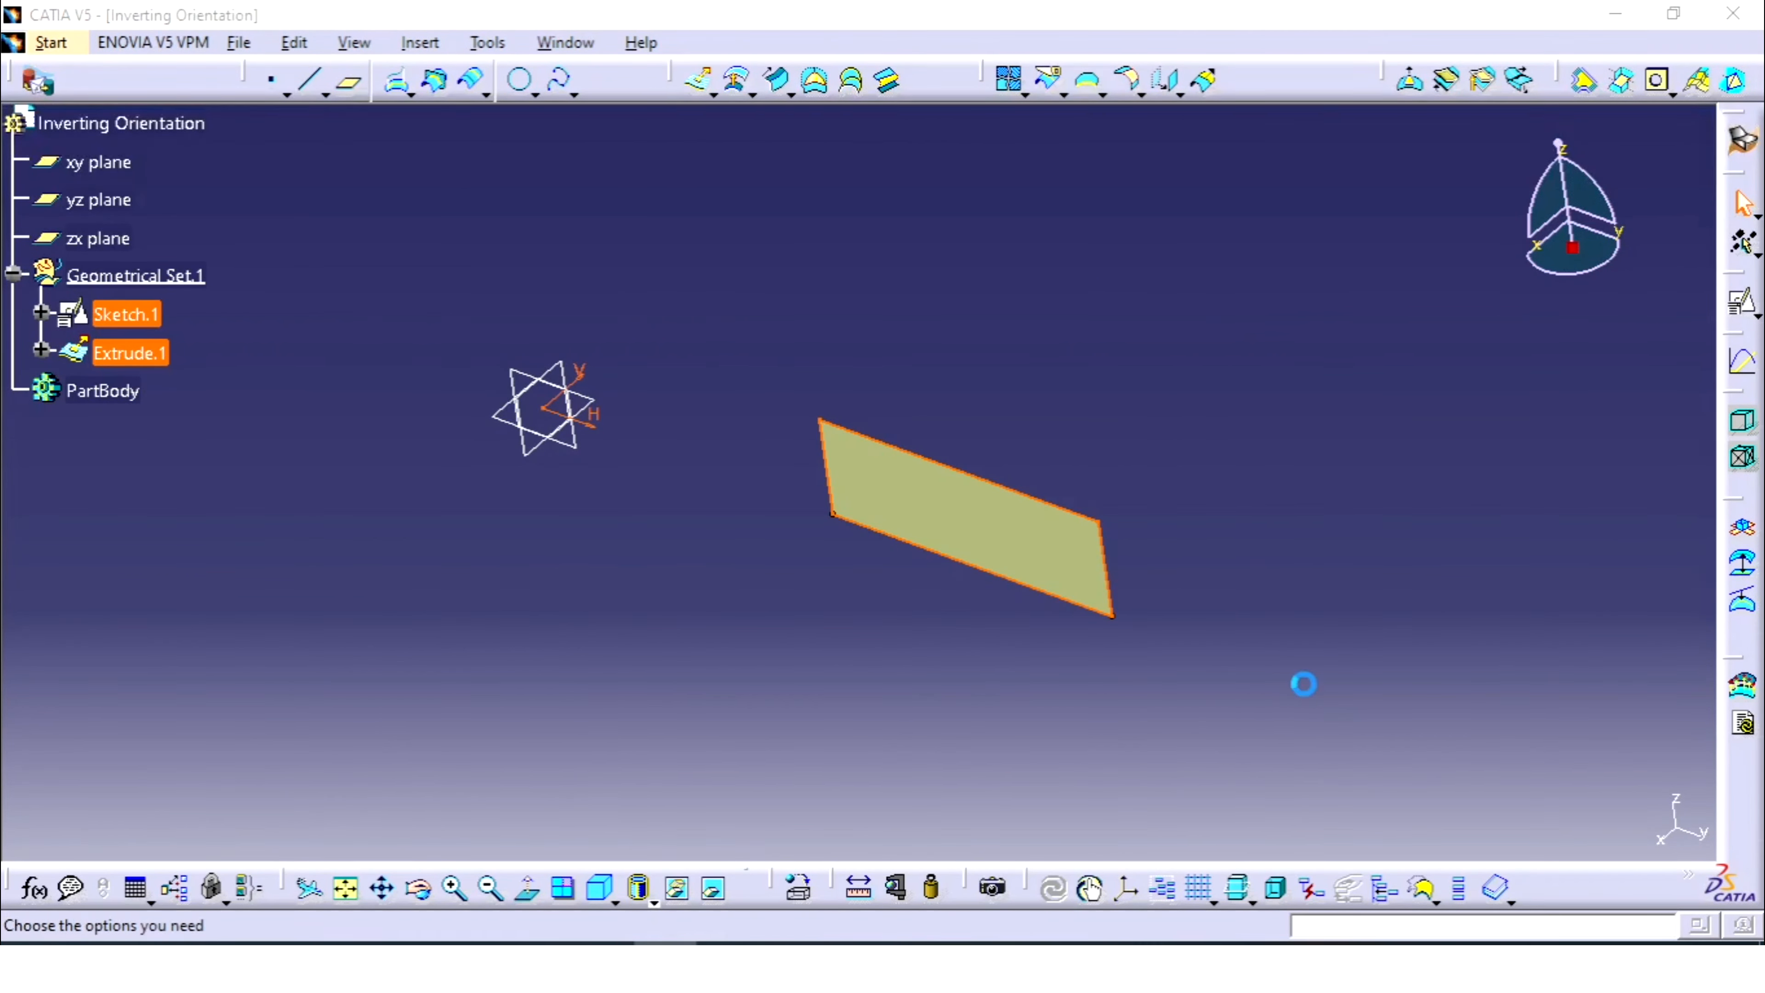
pyautogui.click(1556, 823)
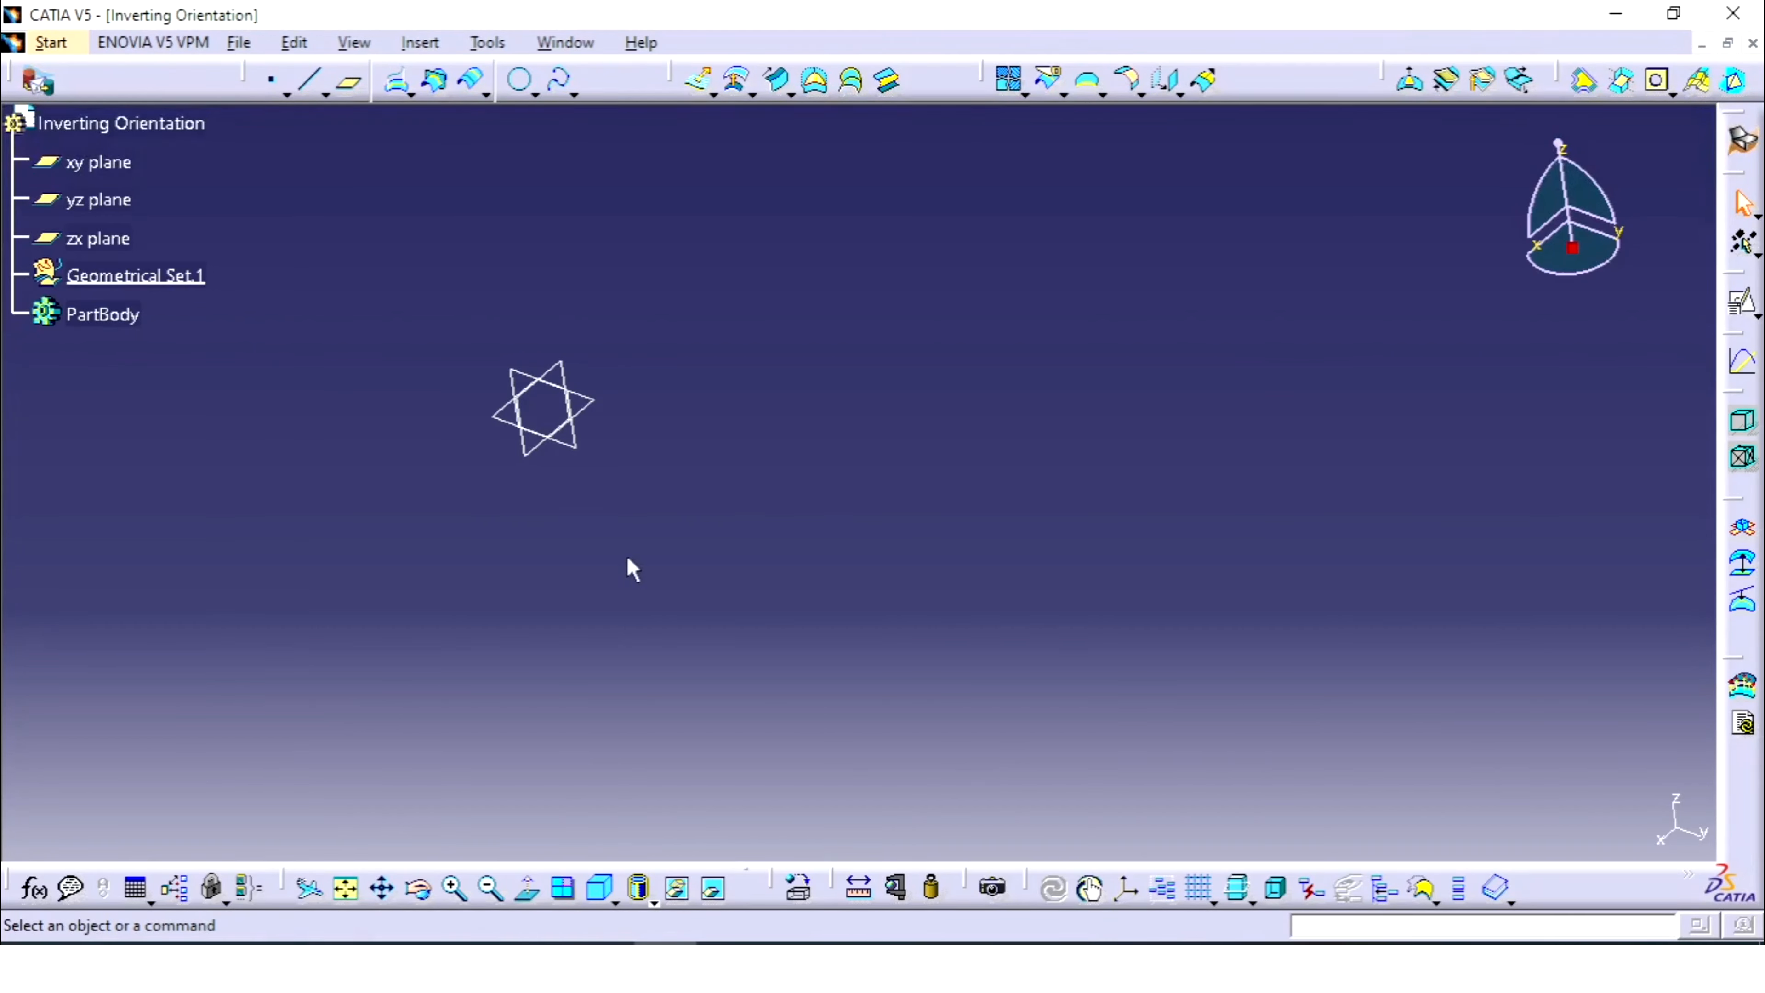
pyautogui.click(599, 888)
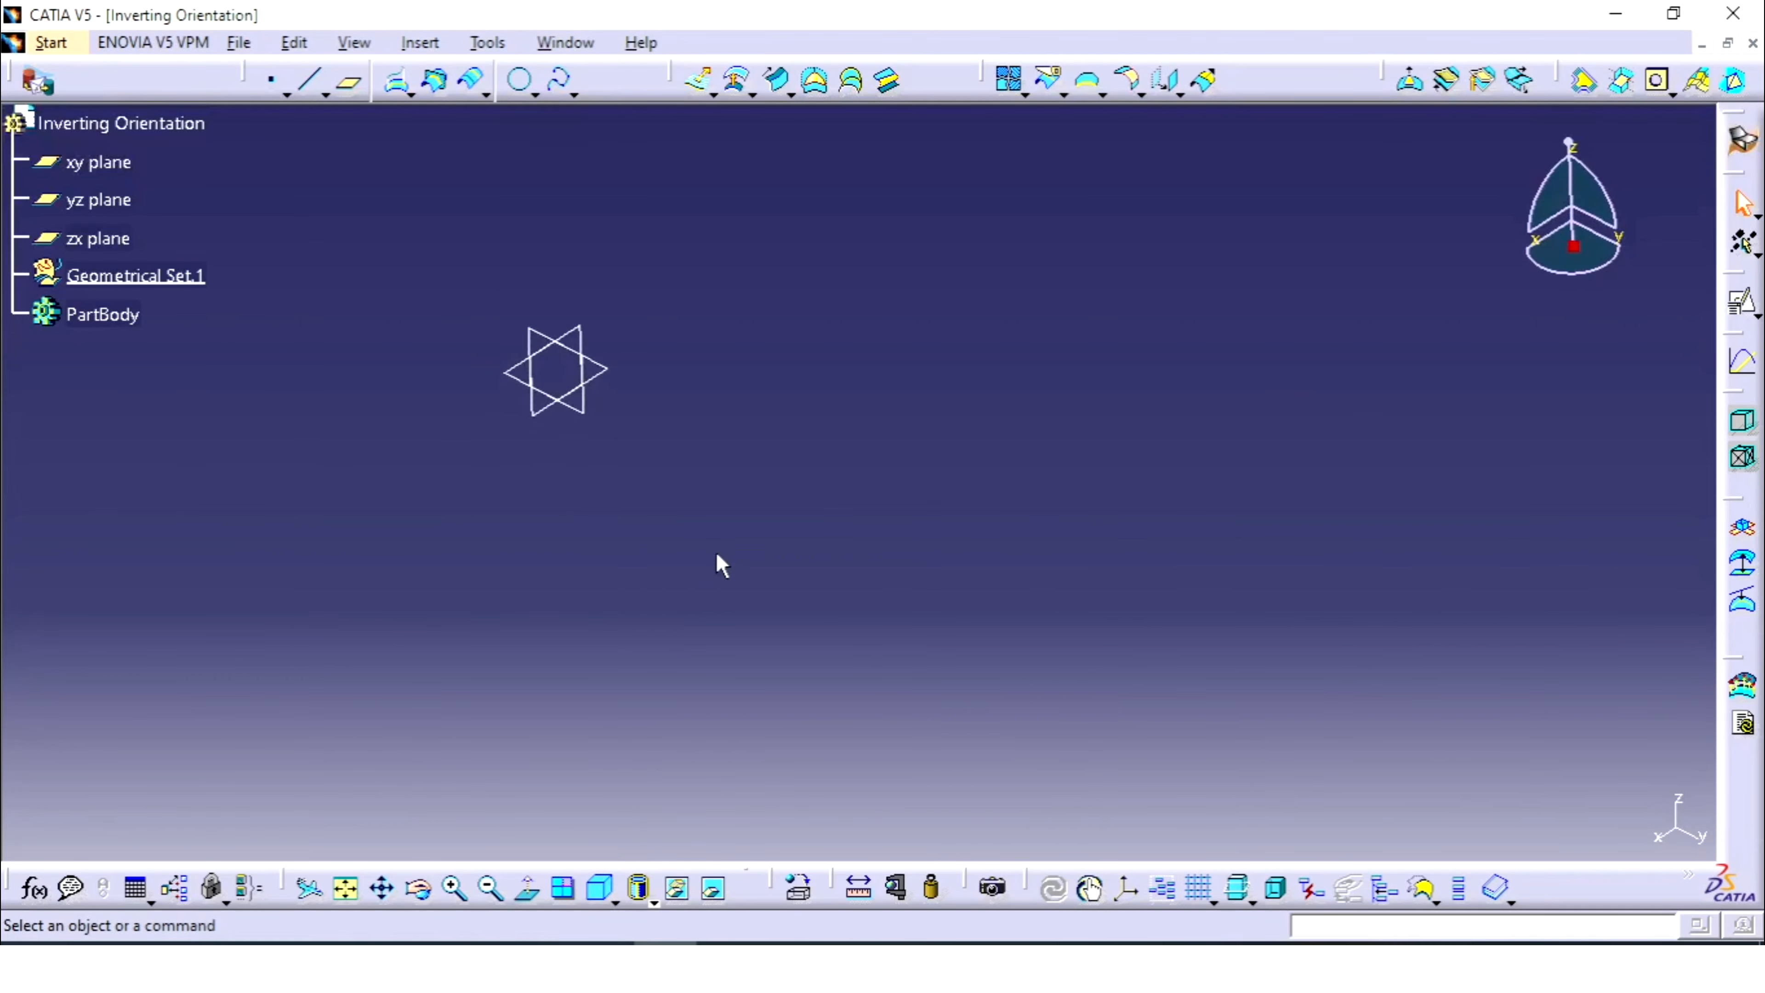
pyautogui.moveTo(692, 433); pyautogui.dragTo(792, 518, button='middle')
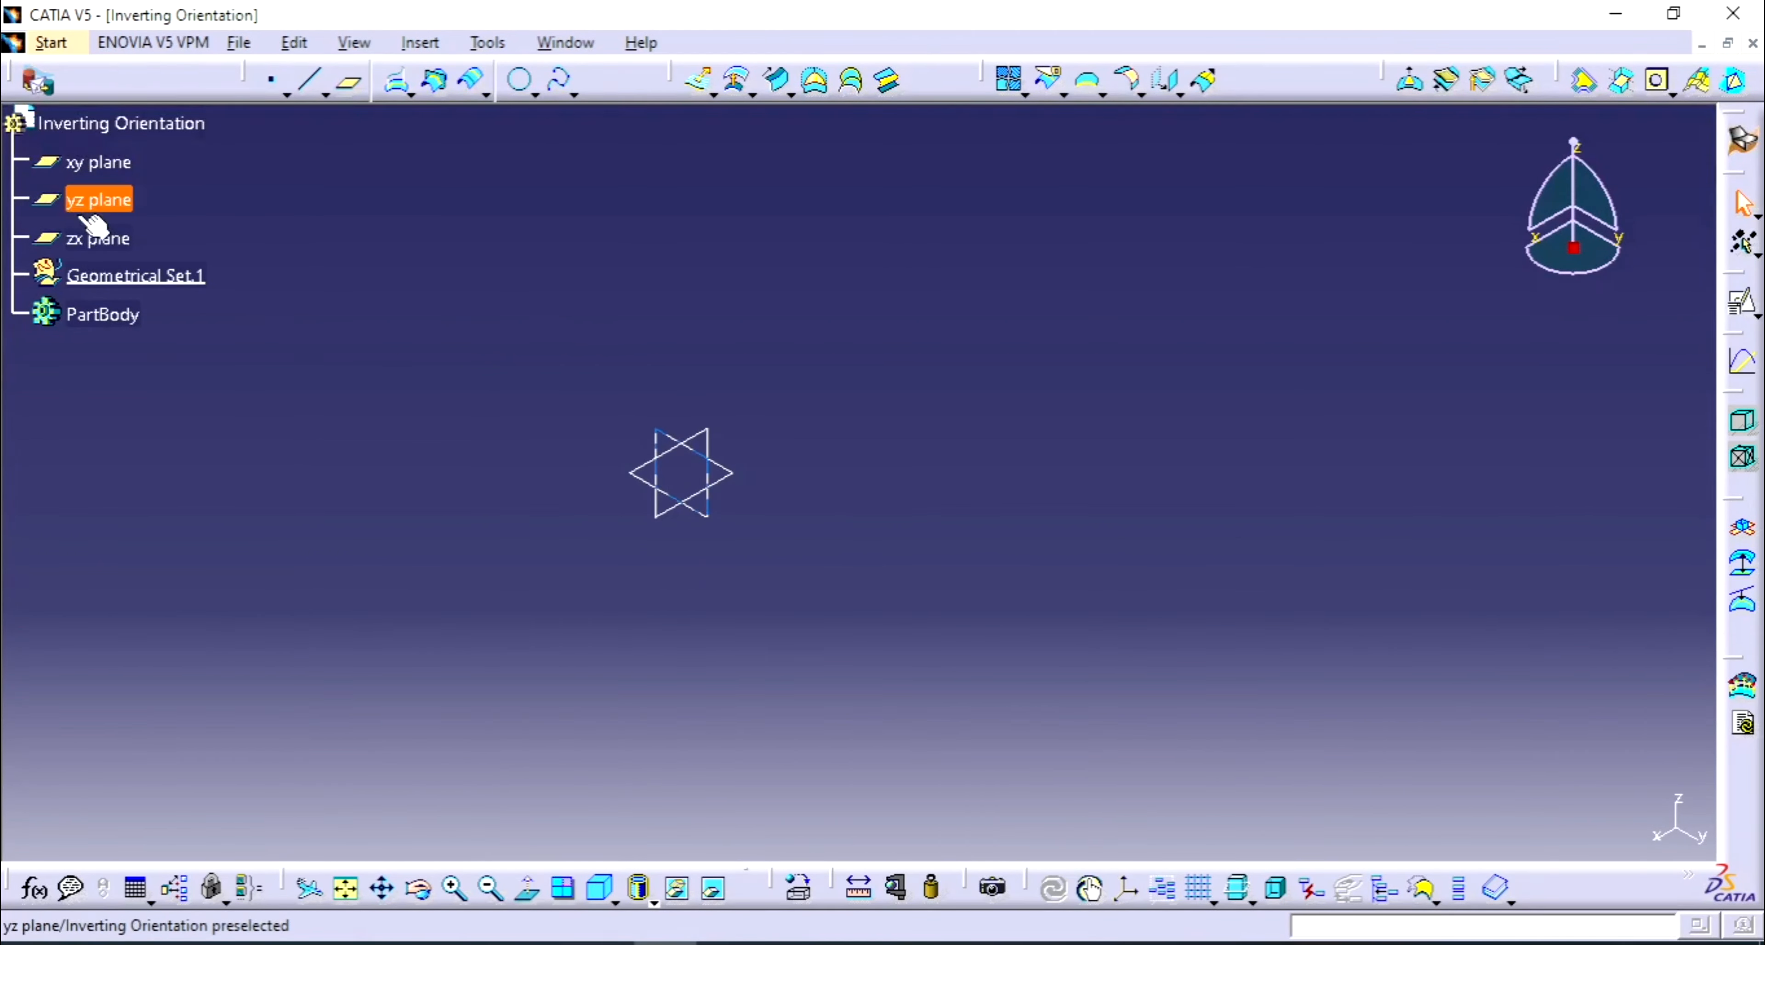
# - Create a positioned sketch on the zx plane with a short horizontal line right of the origin
pyautogui.click(111, 237)
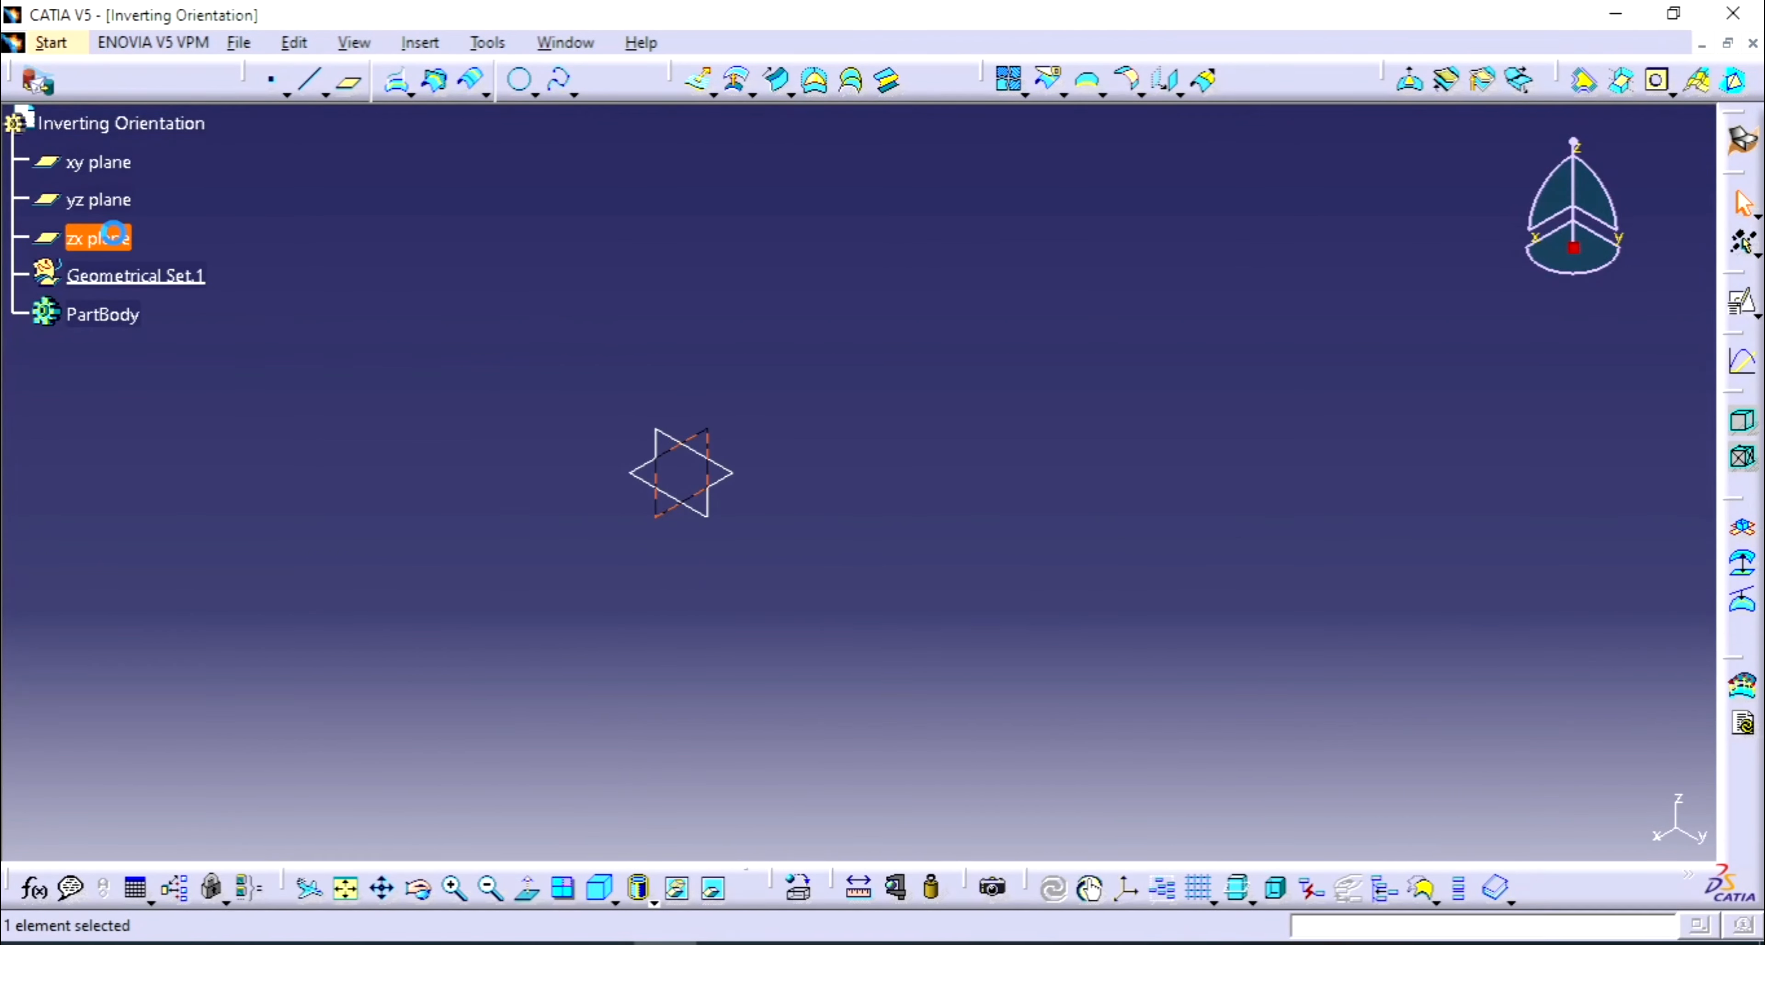
pyautogui.click(1743, 365)
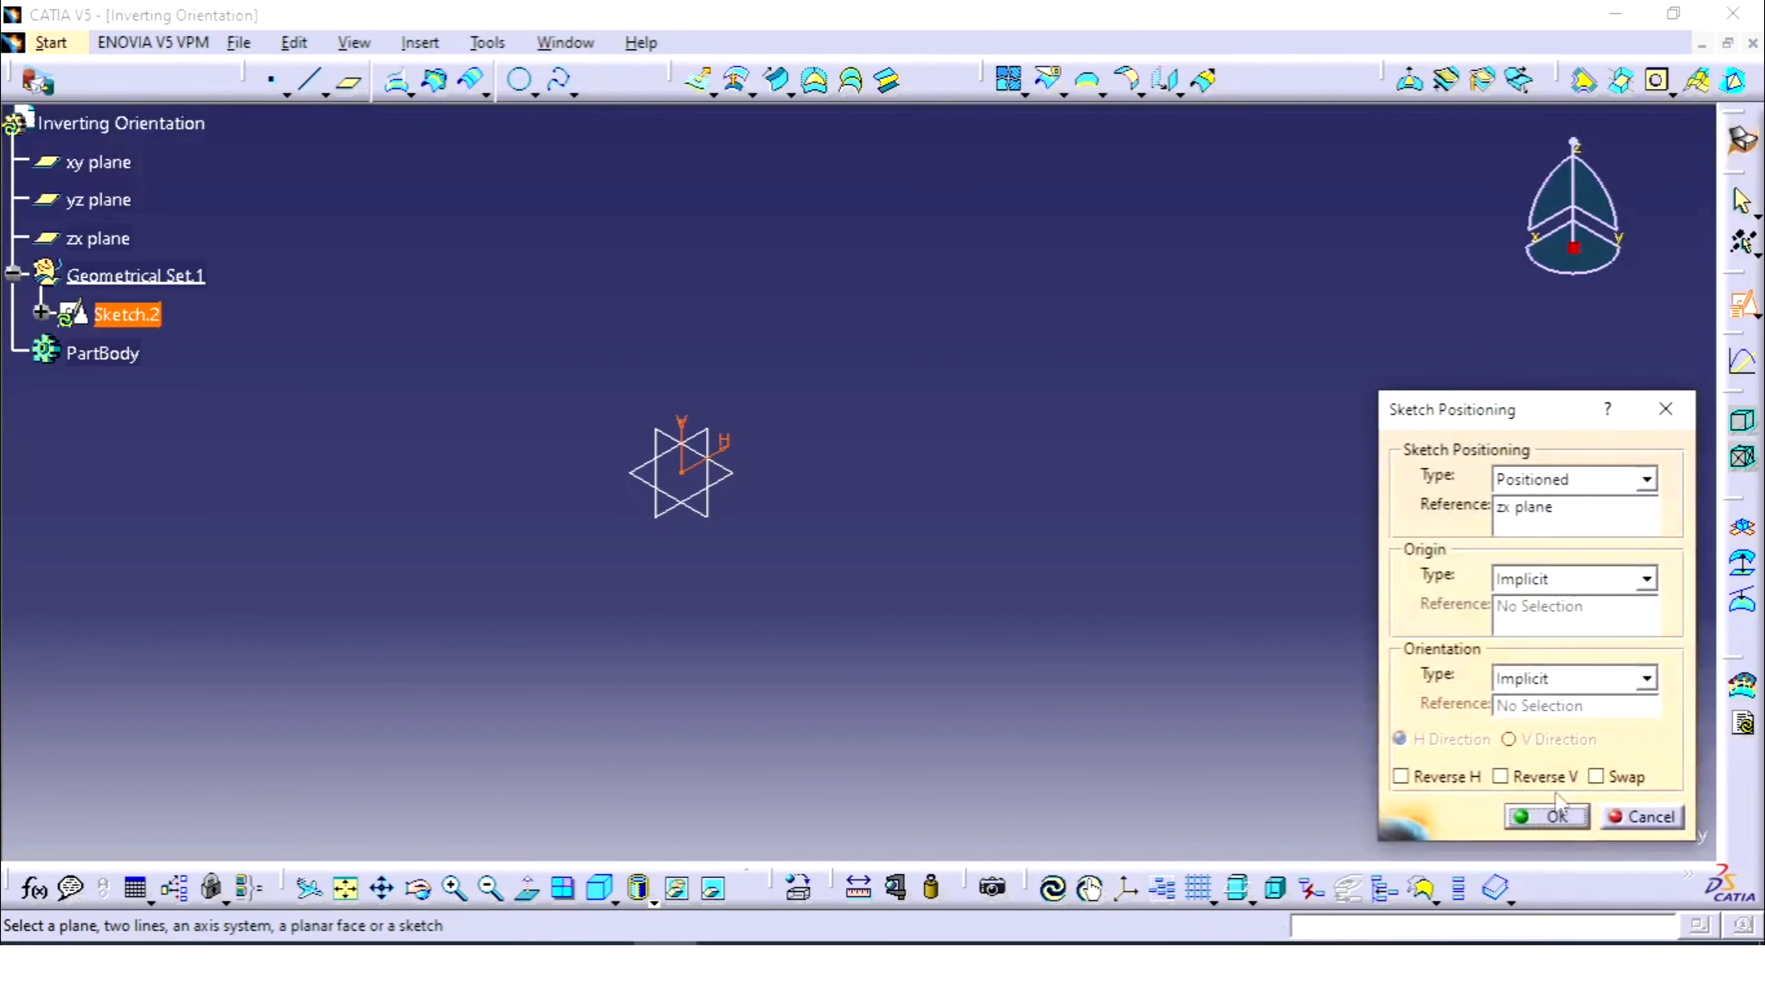
pyautogui.click(1551, 814)
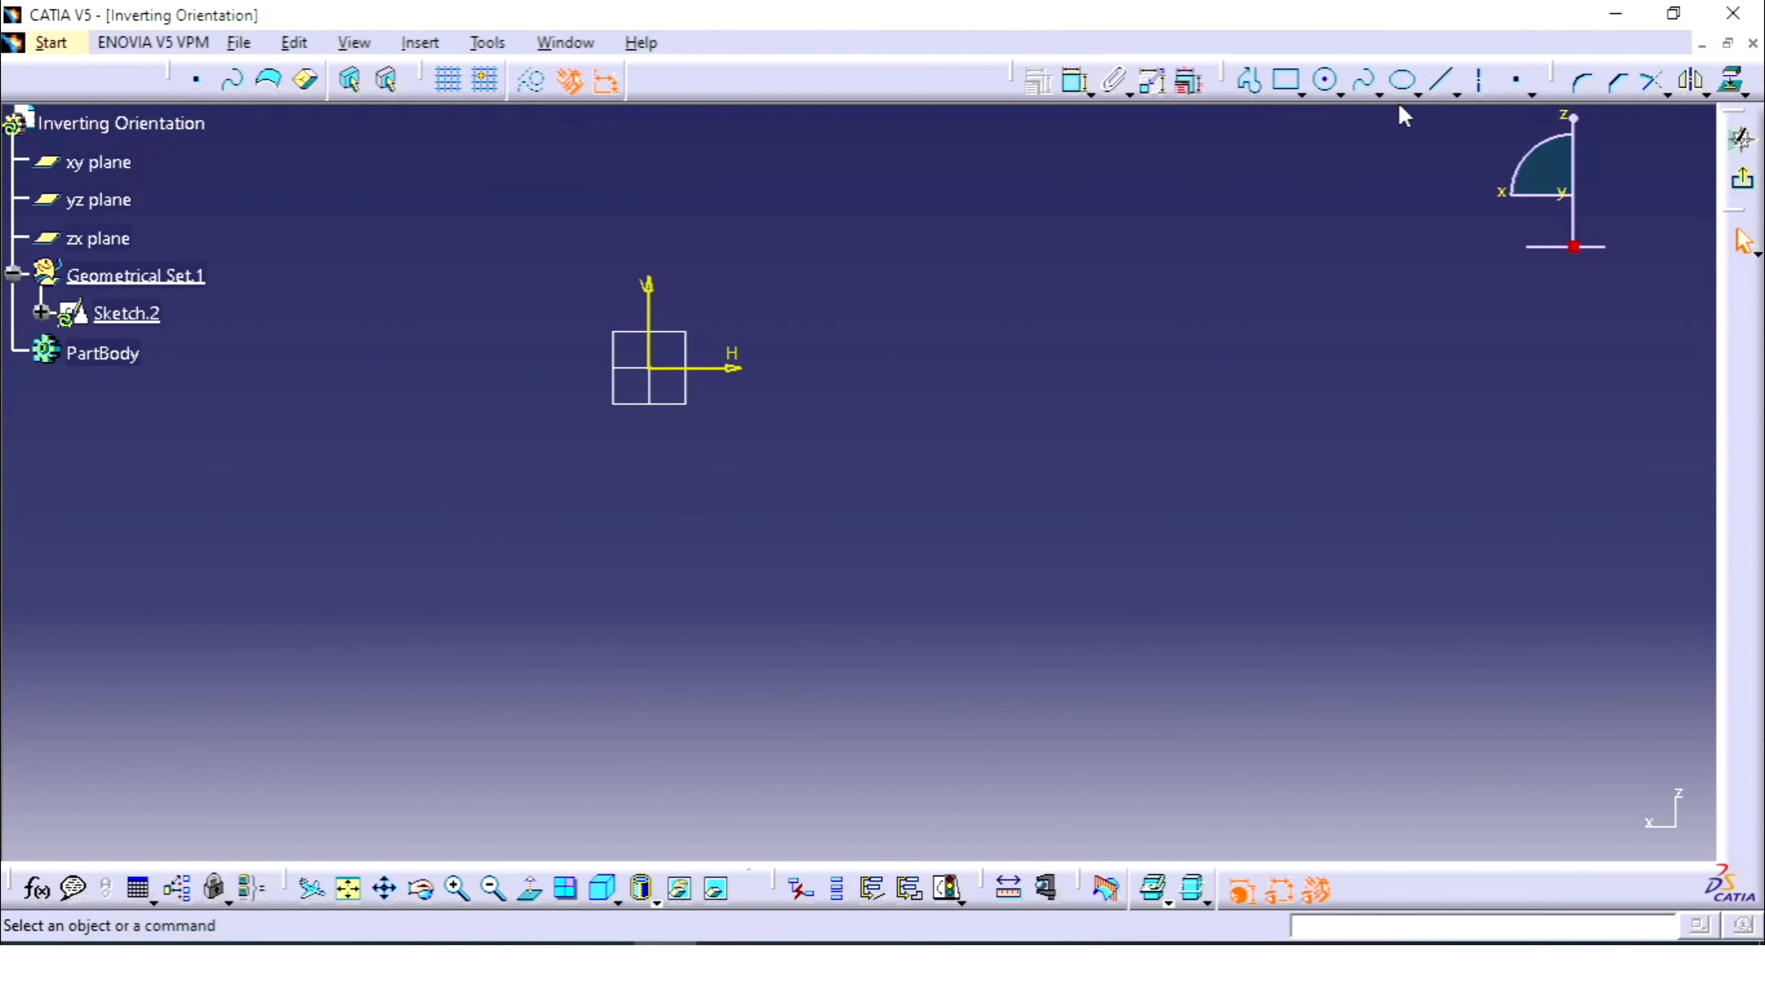
pyautogui.click(1441, 80)
pyautogui.click(1020, 368)
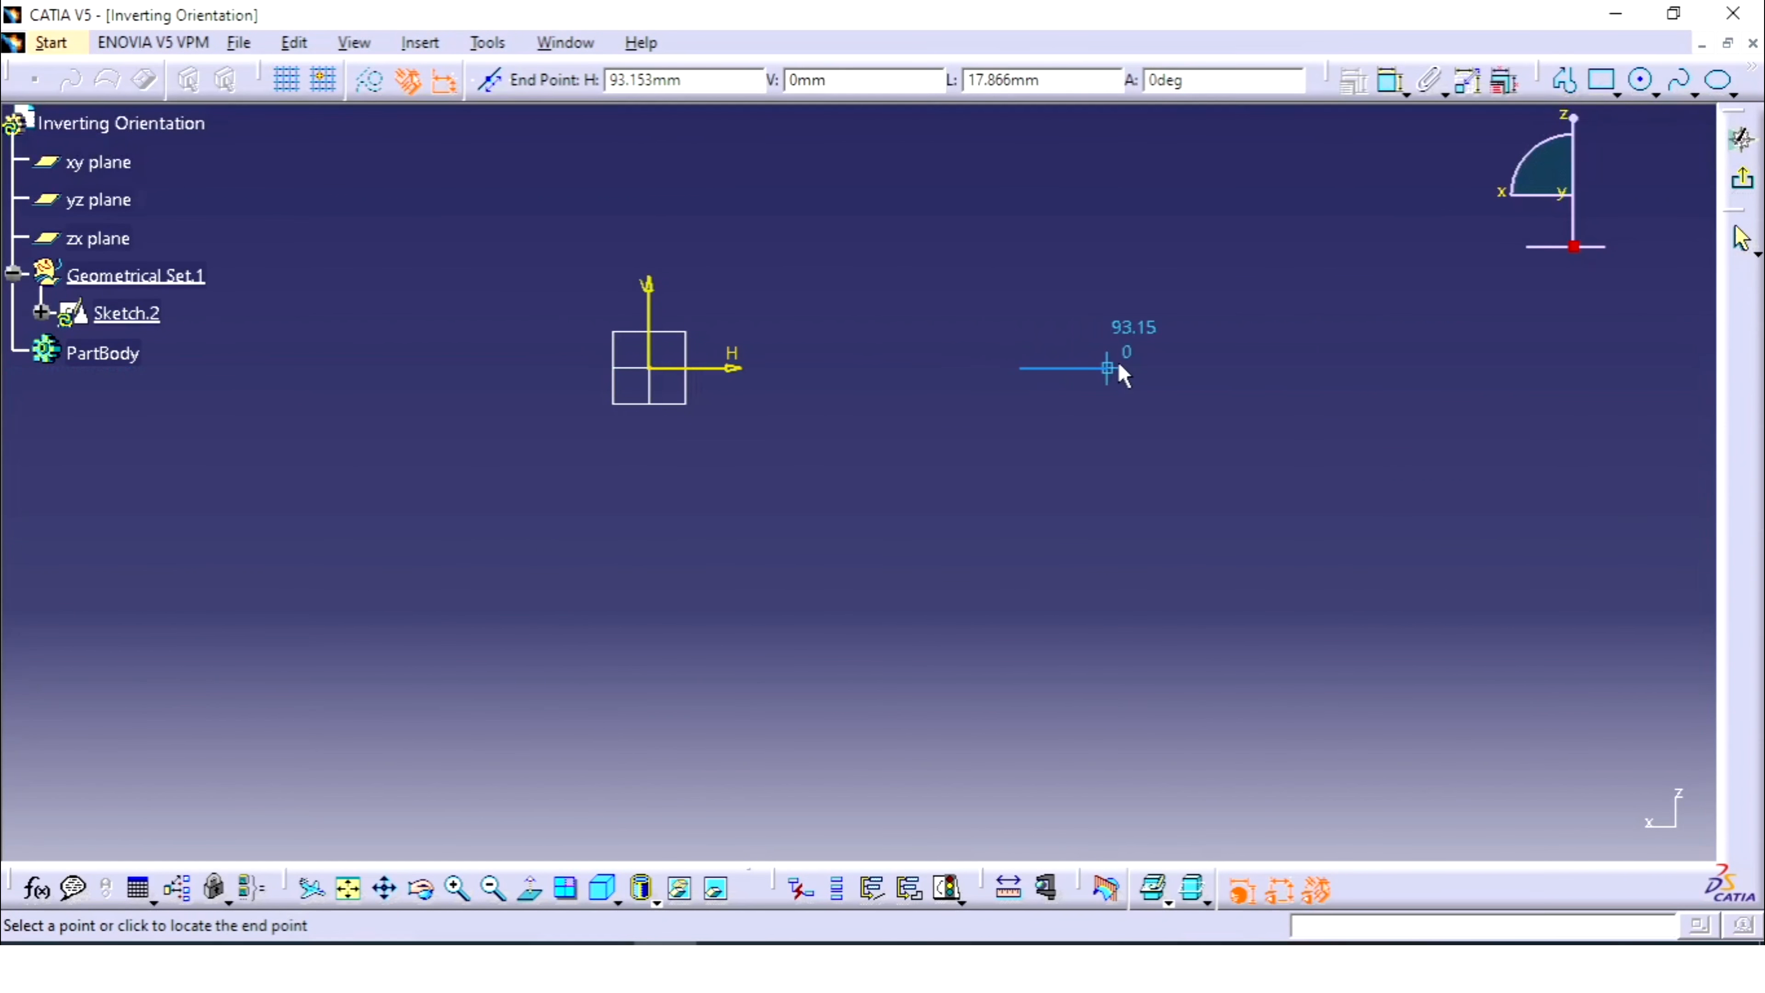
pyautogui.click(1120, 367)
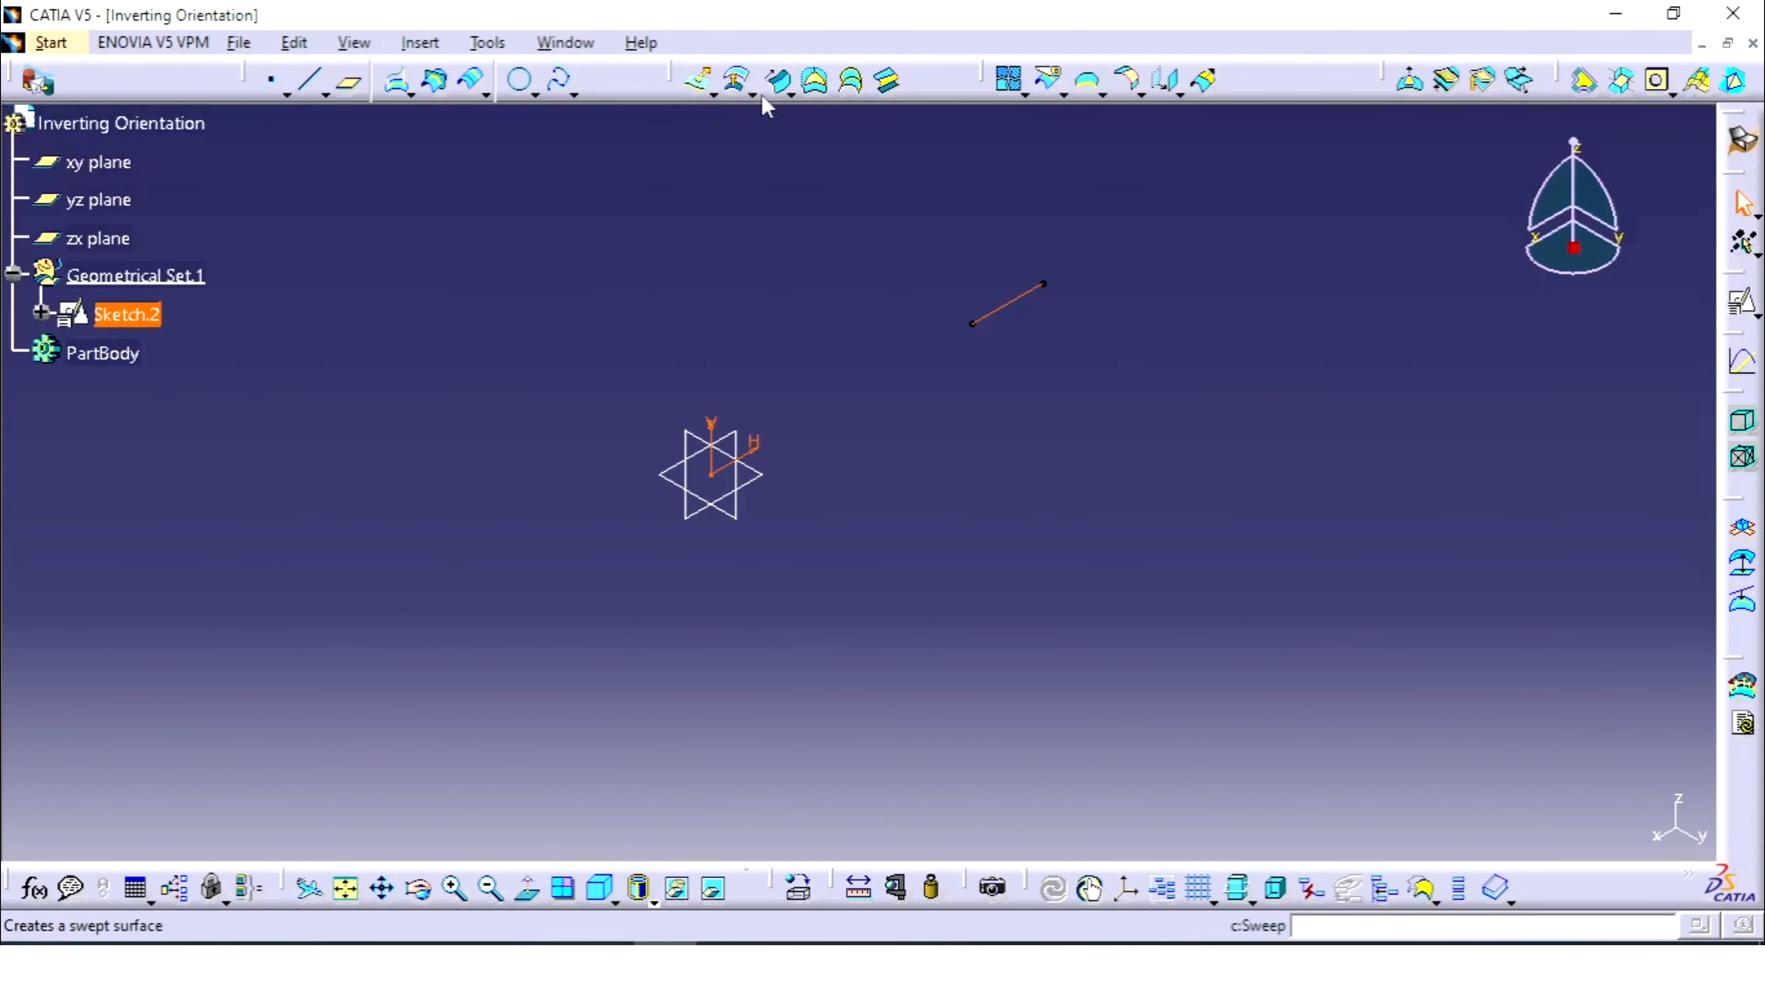
# - Revolve Sketch.2's line 360deg about the Z axis into the flat ring Revolute.1
pyautogui.click(715, 96)
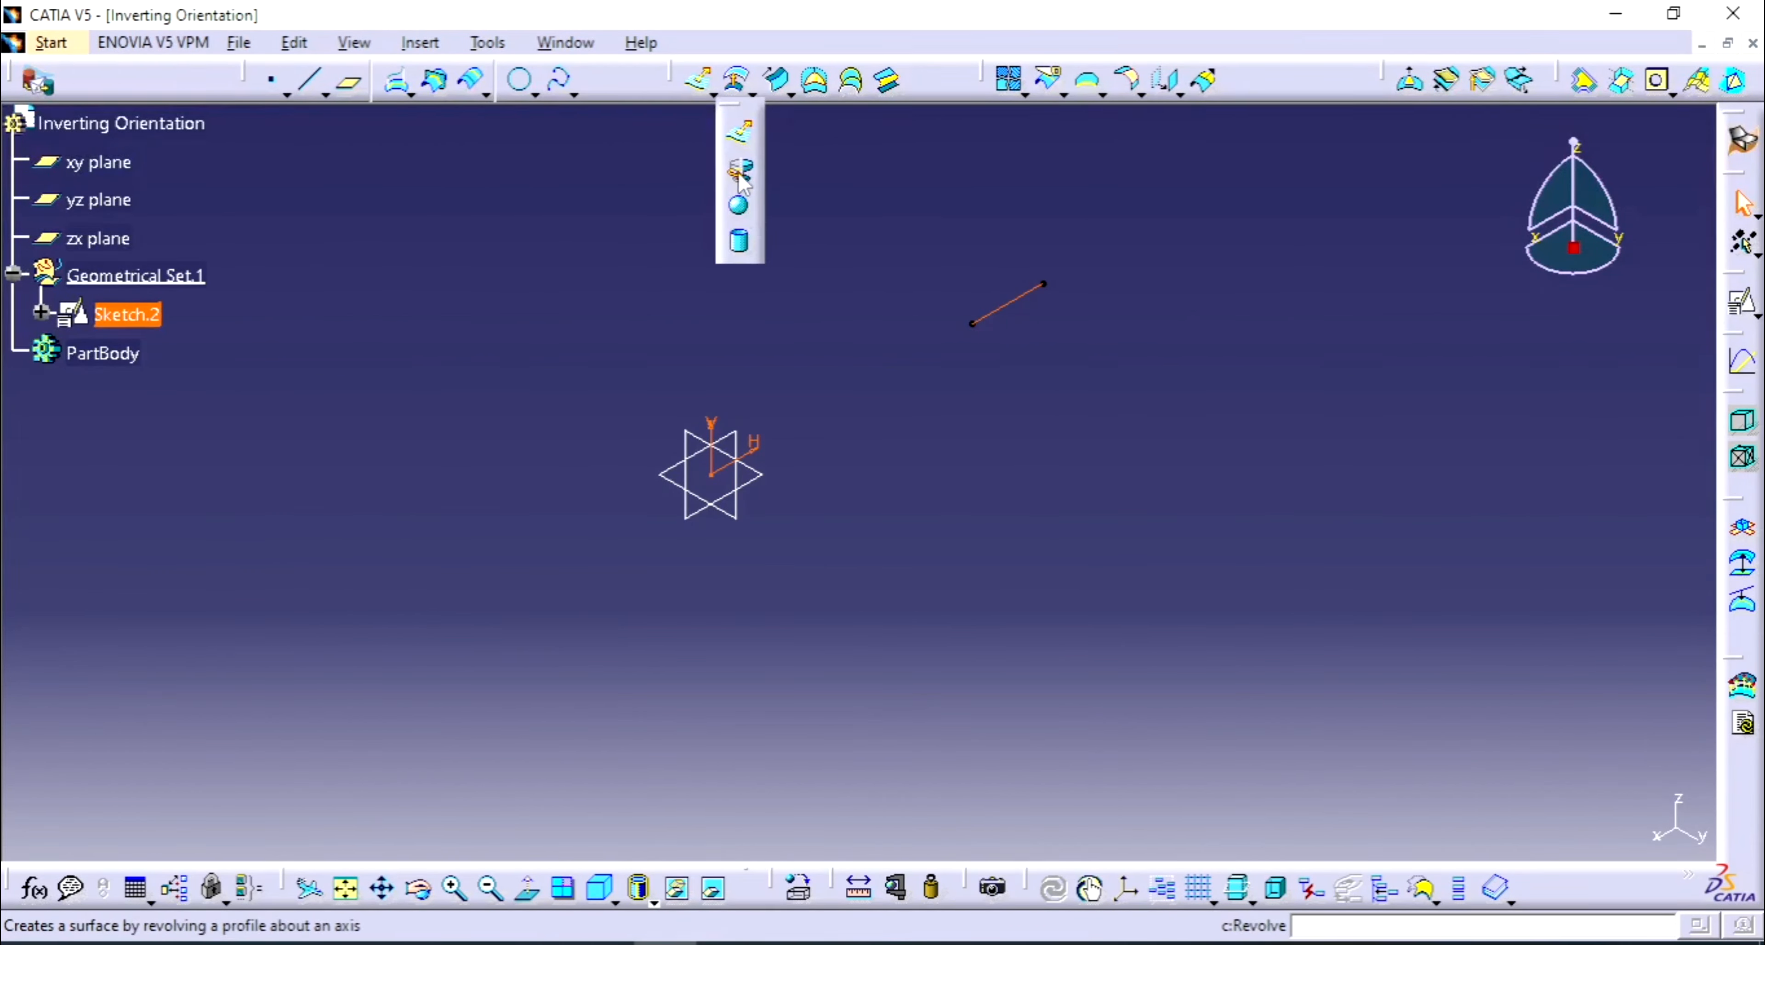
pyautogui.click(741, 173)
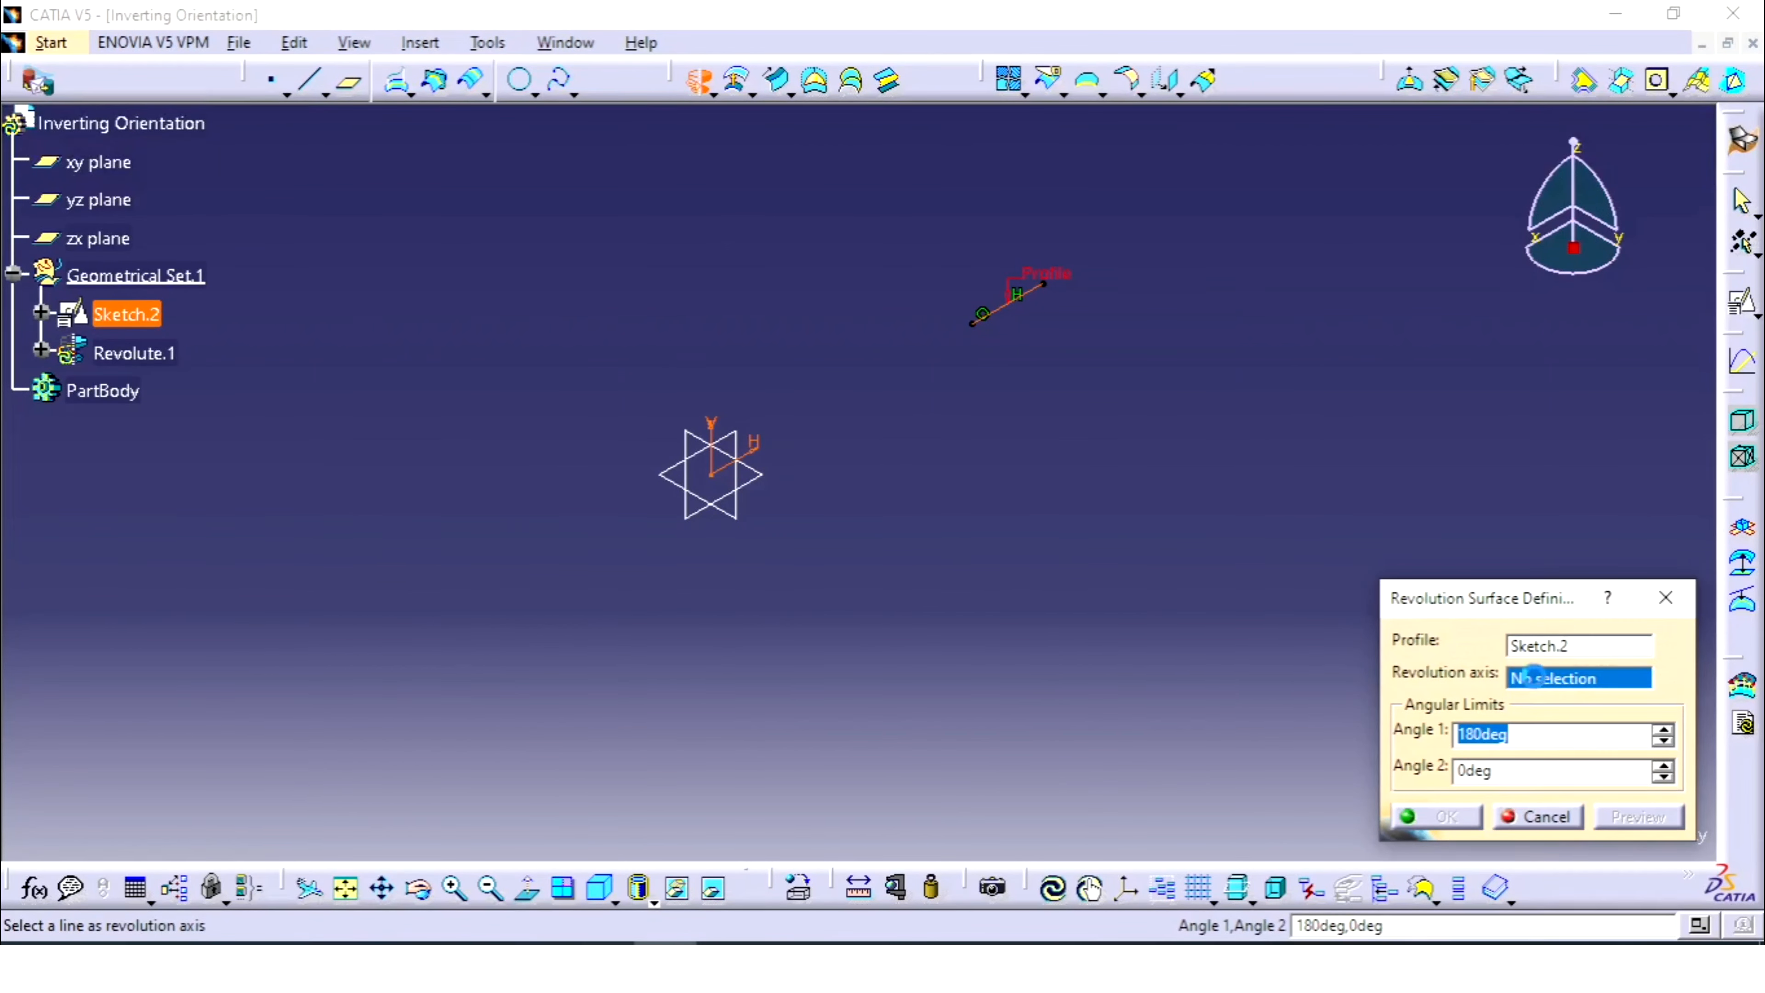
pyautogui.rightClick(1534, 678)
pyautogui.click(1572, 786)
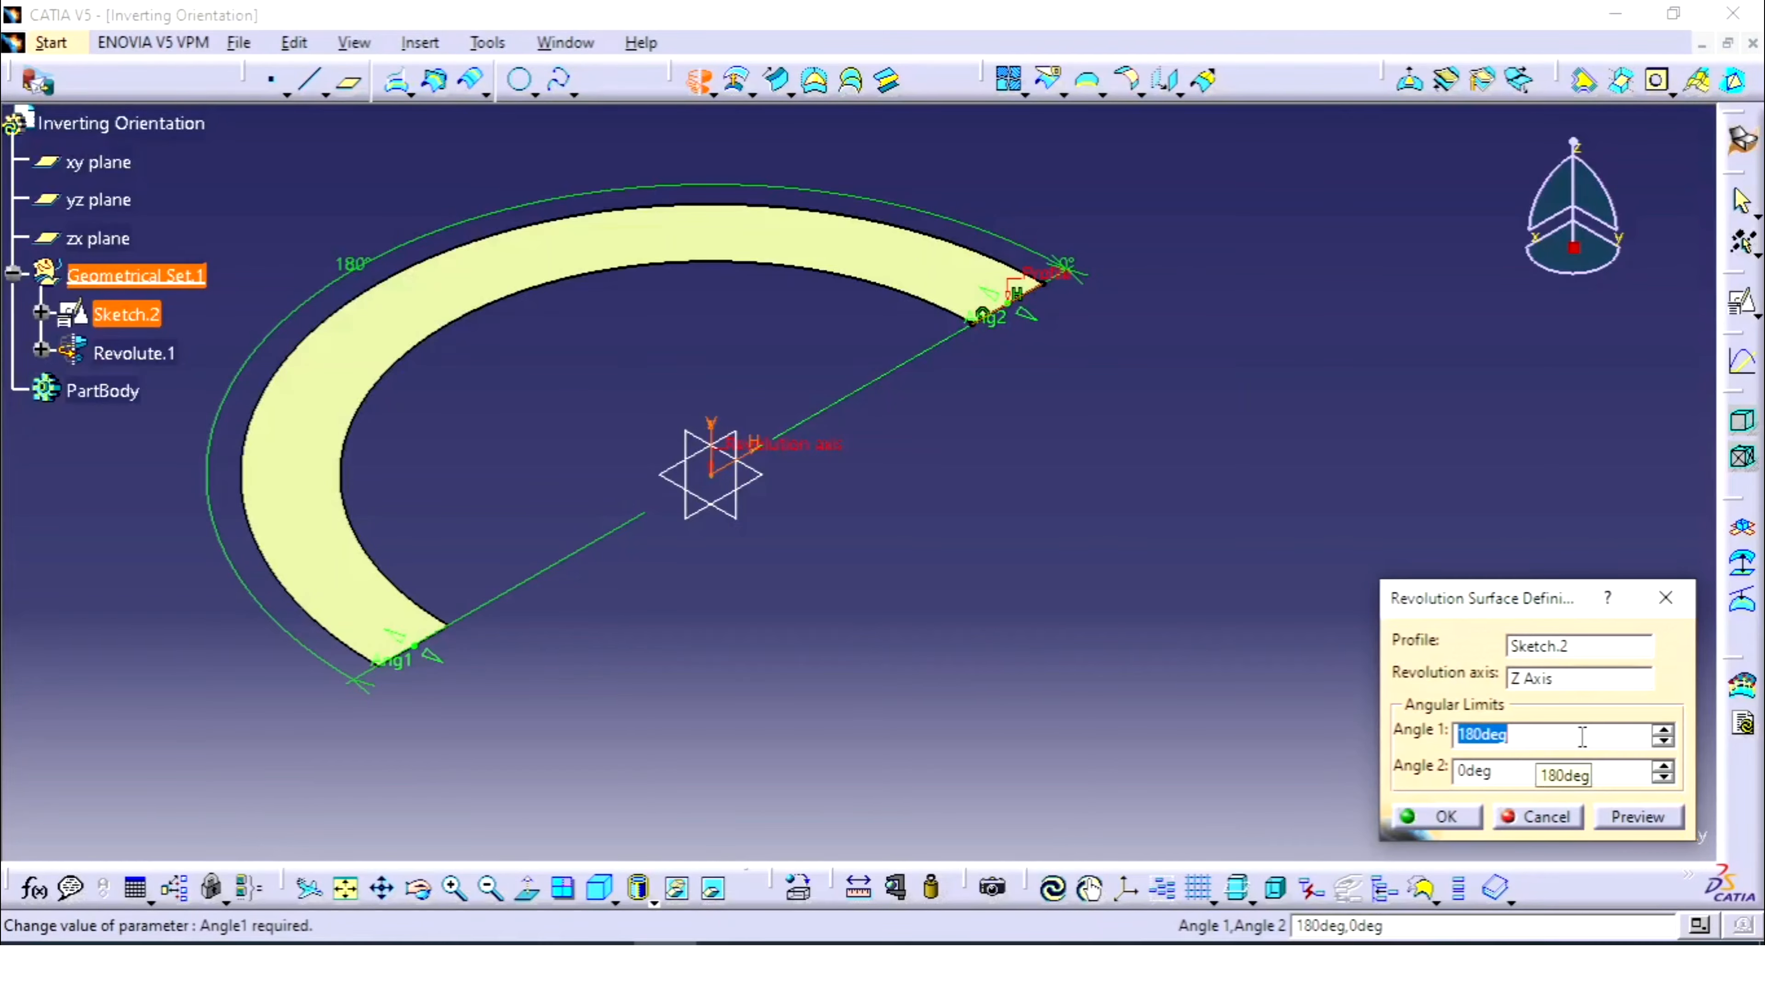
pyautogui.write('360')
pyautogui.press('Return')
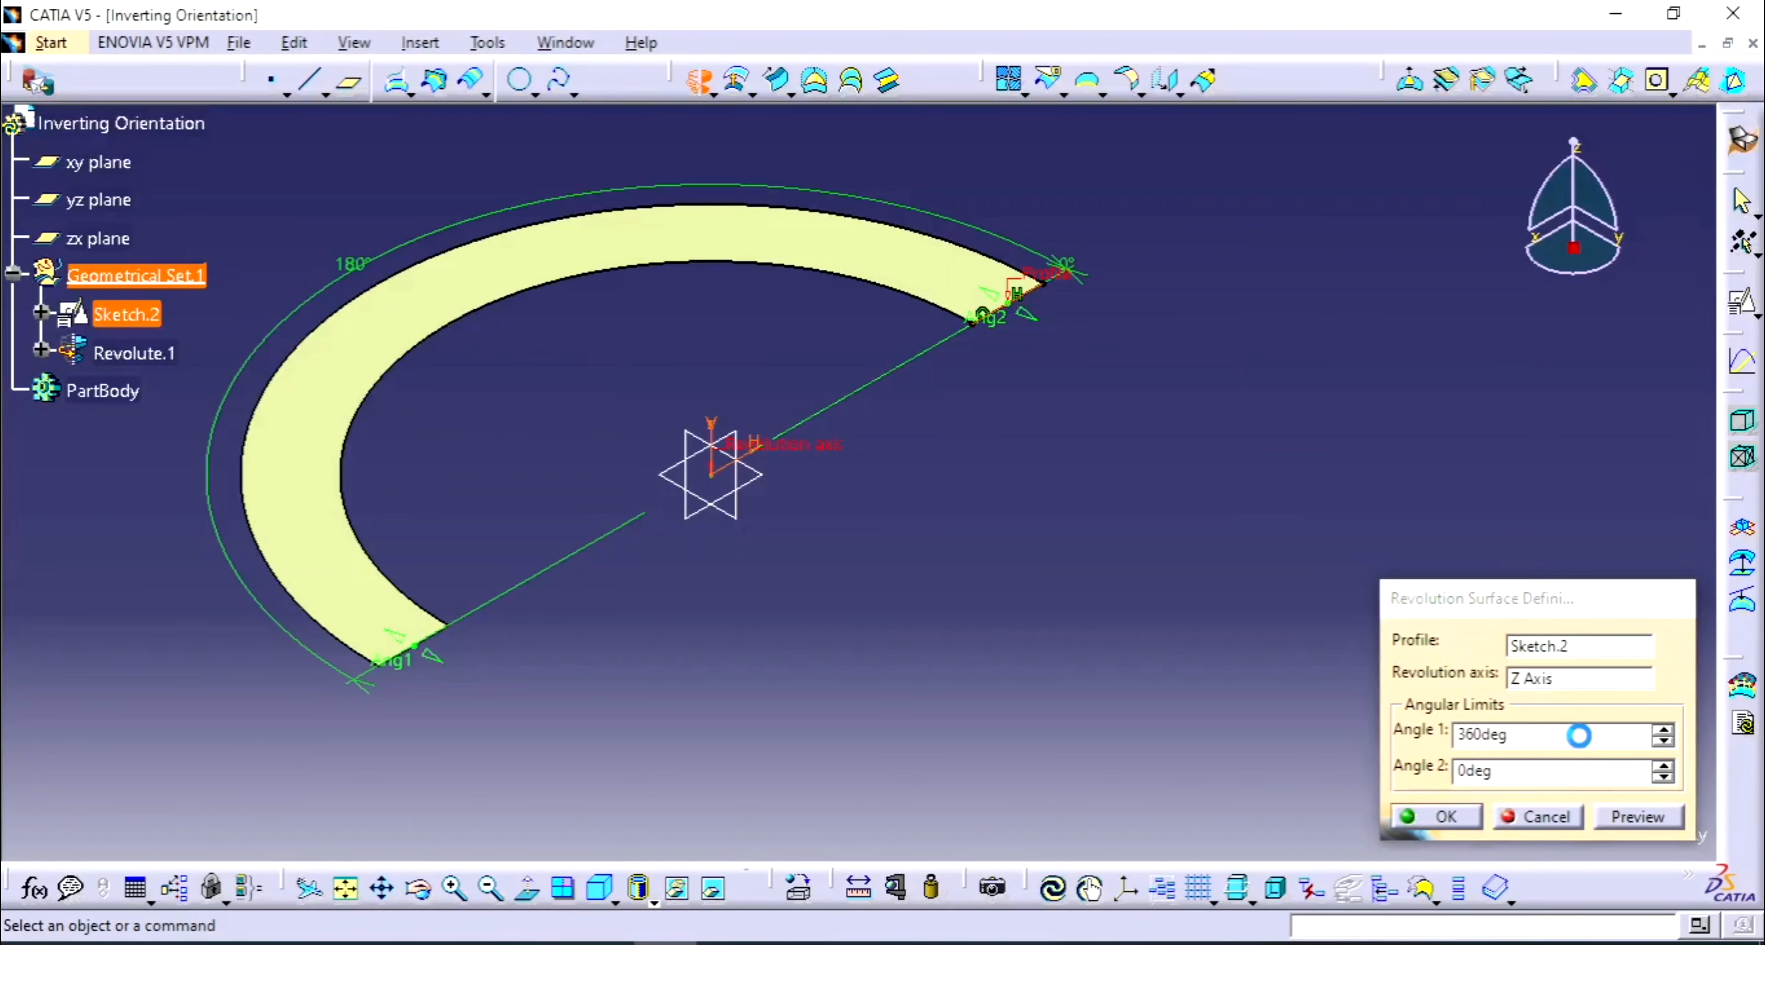
pyautogui.moveTo(1265, 425); pyautogui.dragTo(1193, 532, button='middle')
pyautogui.moveTo(966, 581); pyautogui.dragTo(888, 534, button='middle')
pyautogui.moveTo(1126, 619); pyautogui.dragTo(1044, 580, button='middle')
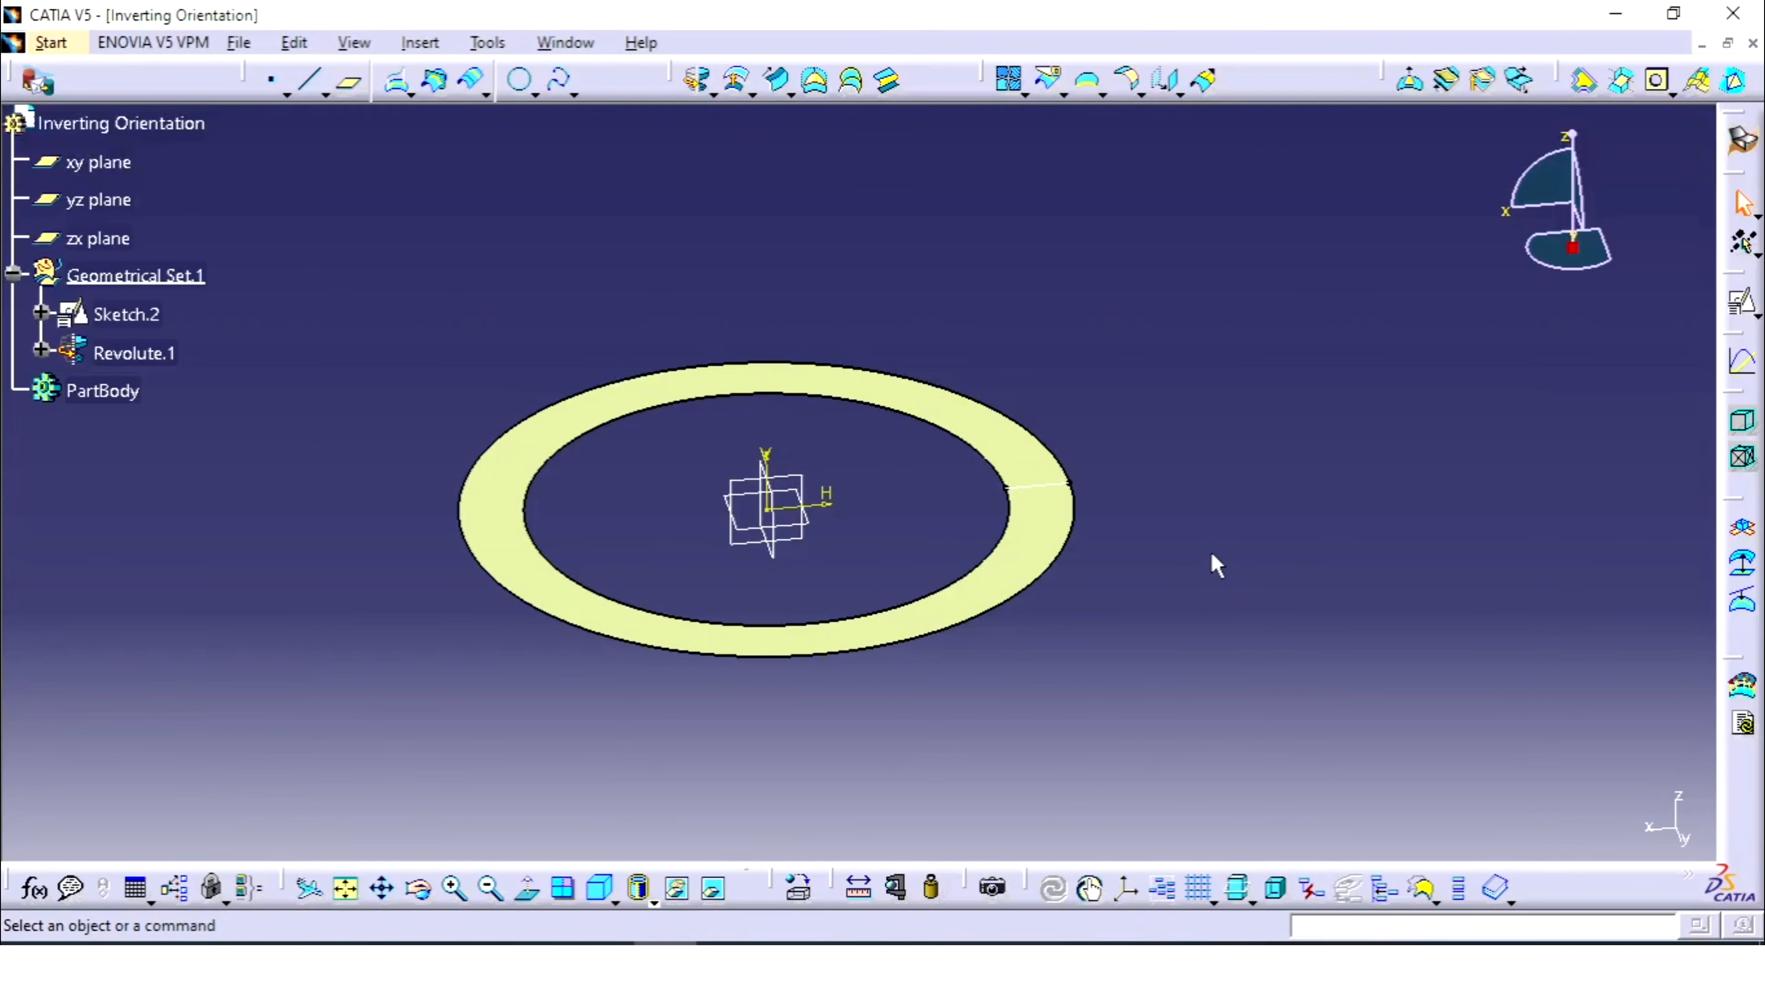
# - Create an xy-plane positioned sketch with Swap and Reverse V, then exit it empty
pyautogui.click(805, 512)
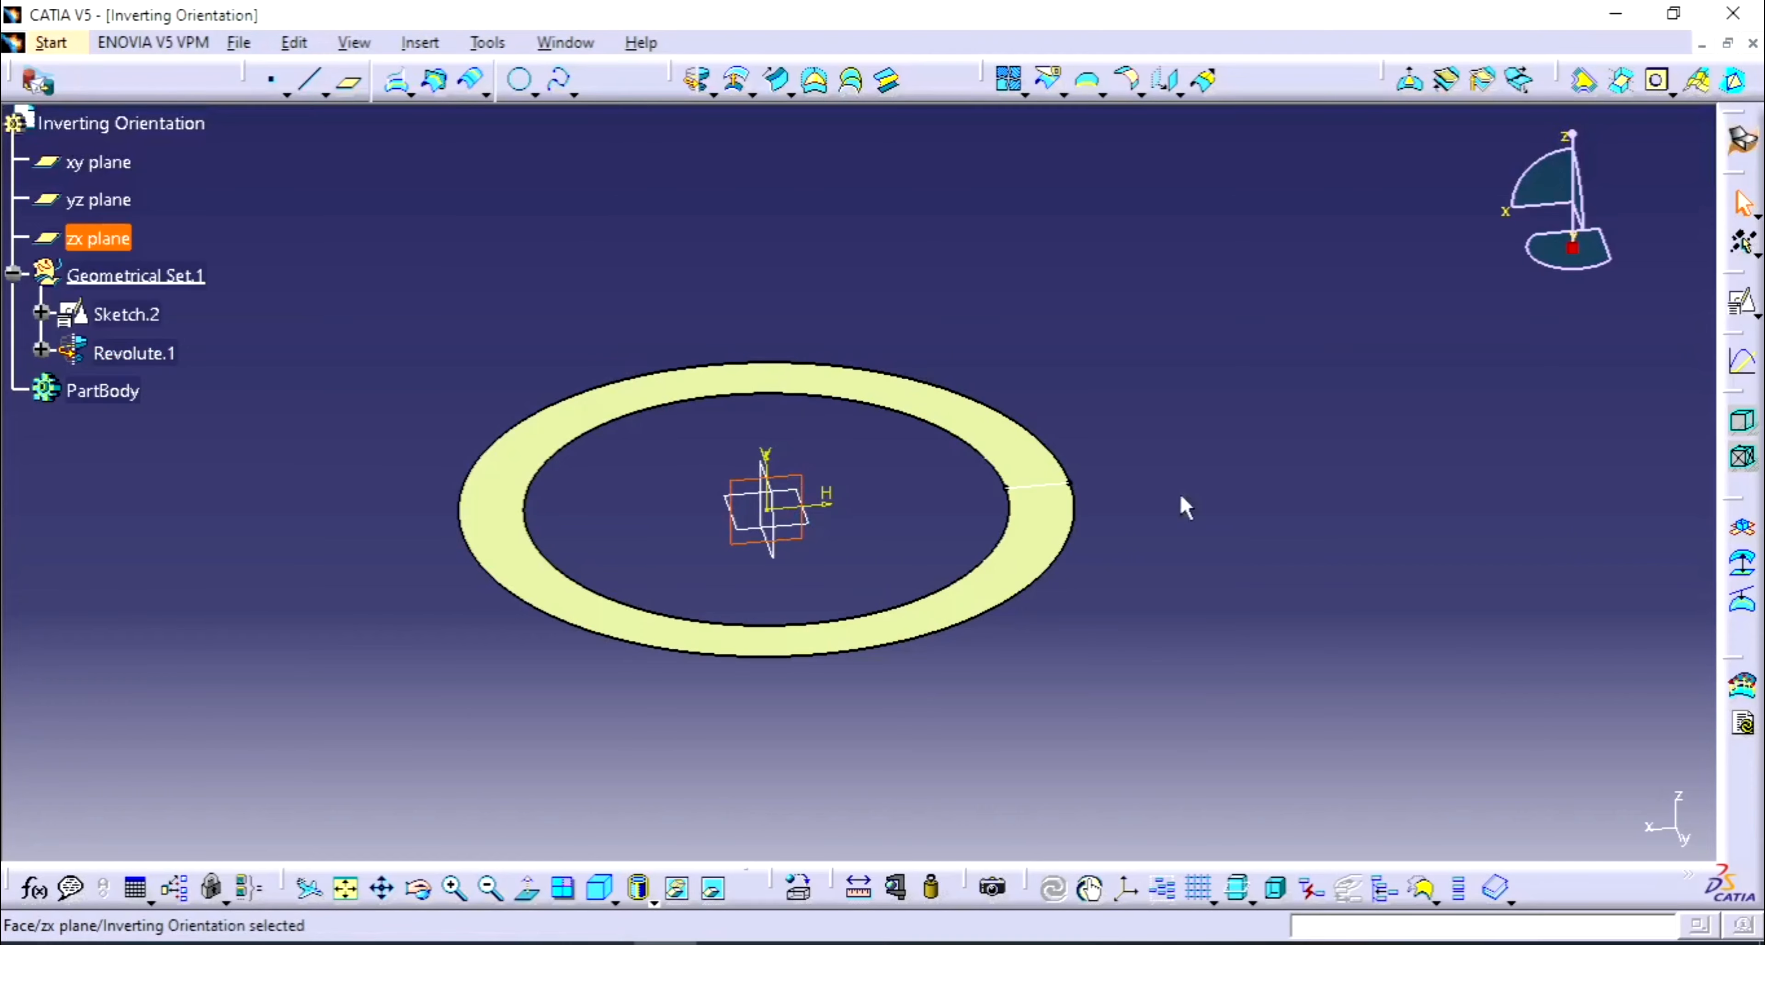
pyautogui.click(101, 162)
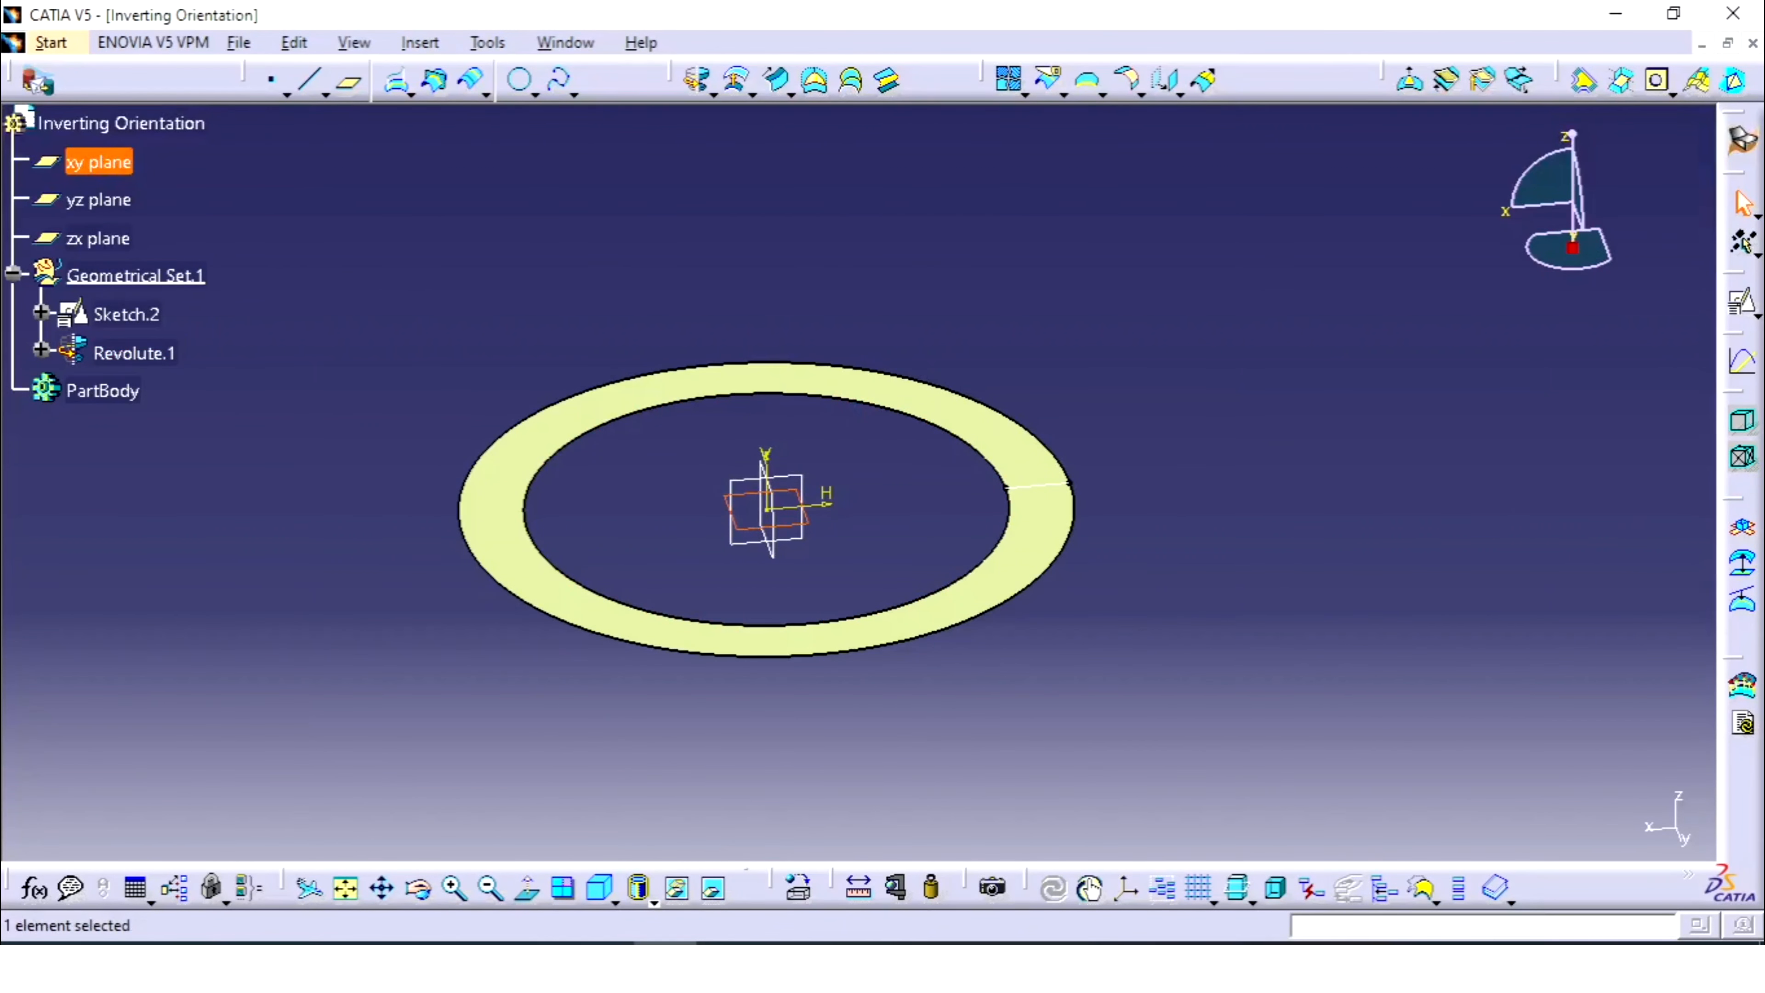
pyautogui.click(1743, 304)
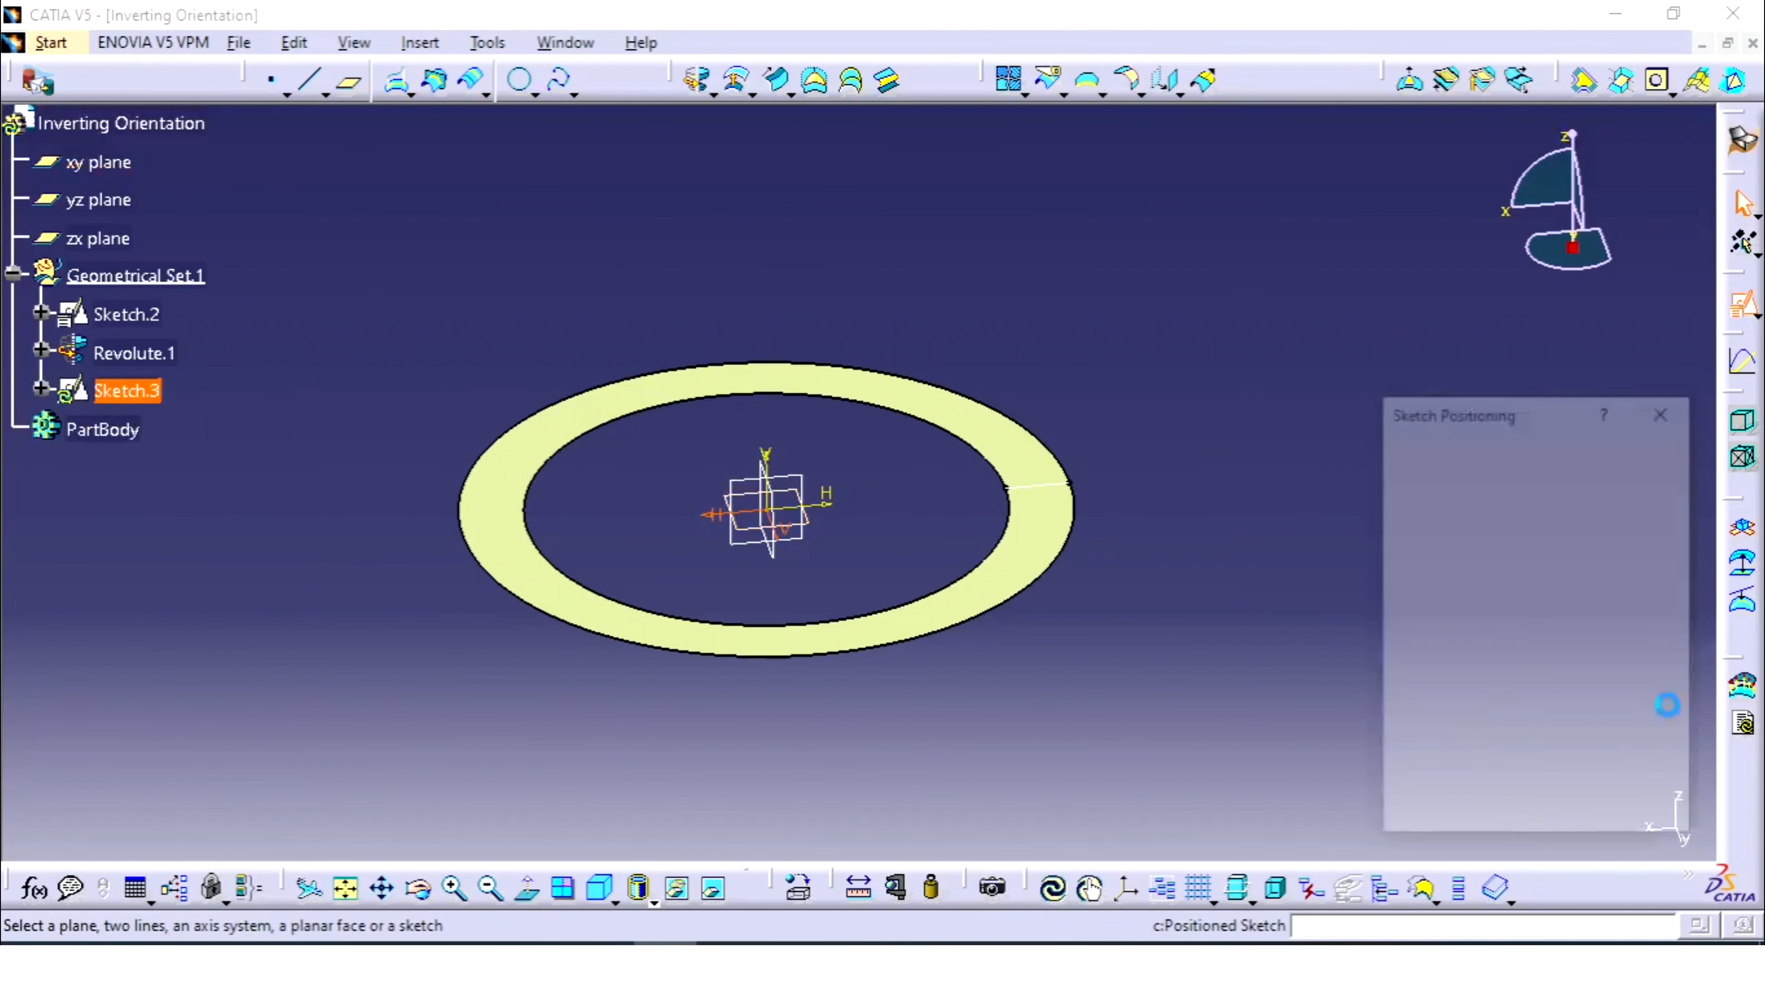
pyautogui.click(1612, 777)
pyautogui.click(1543, 777)
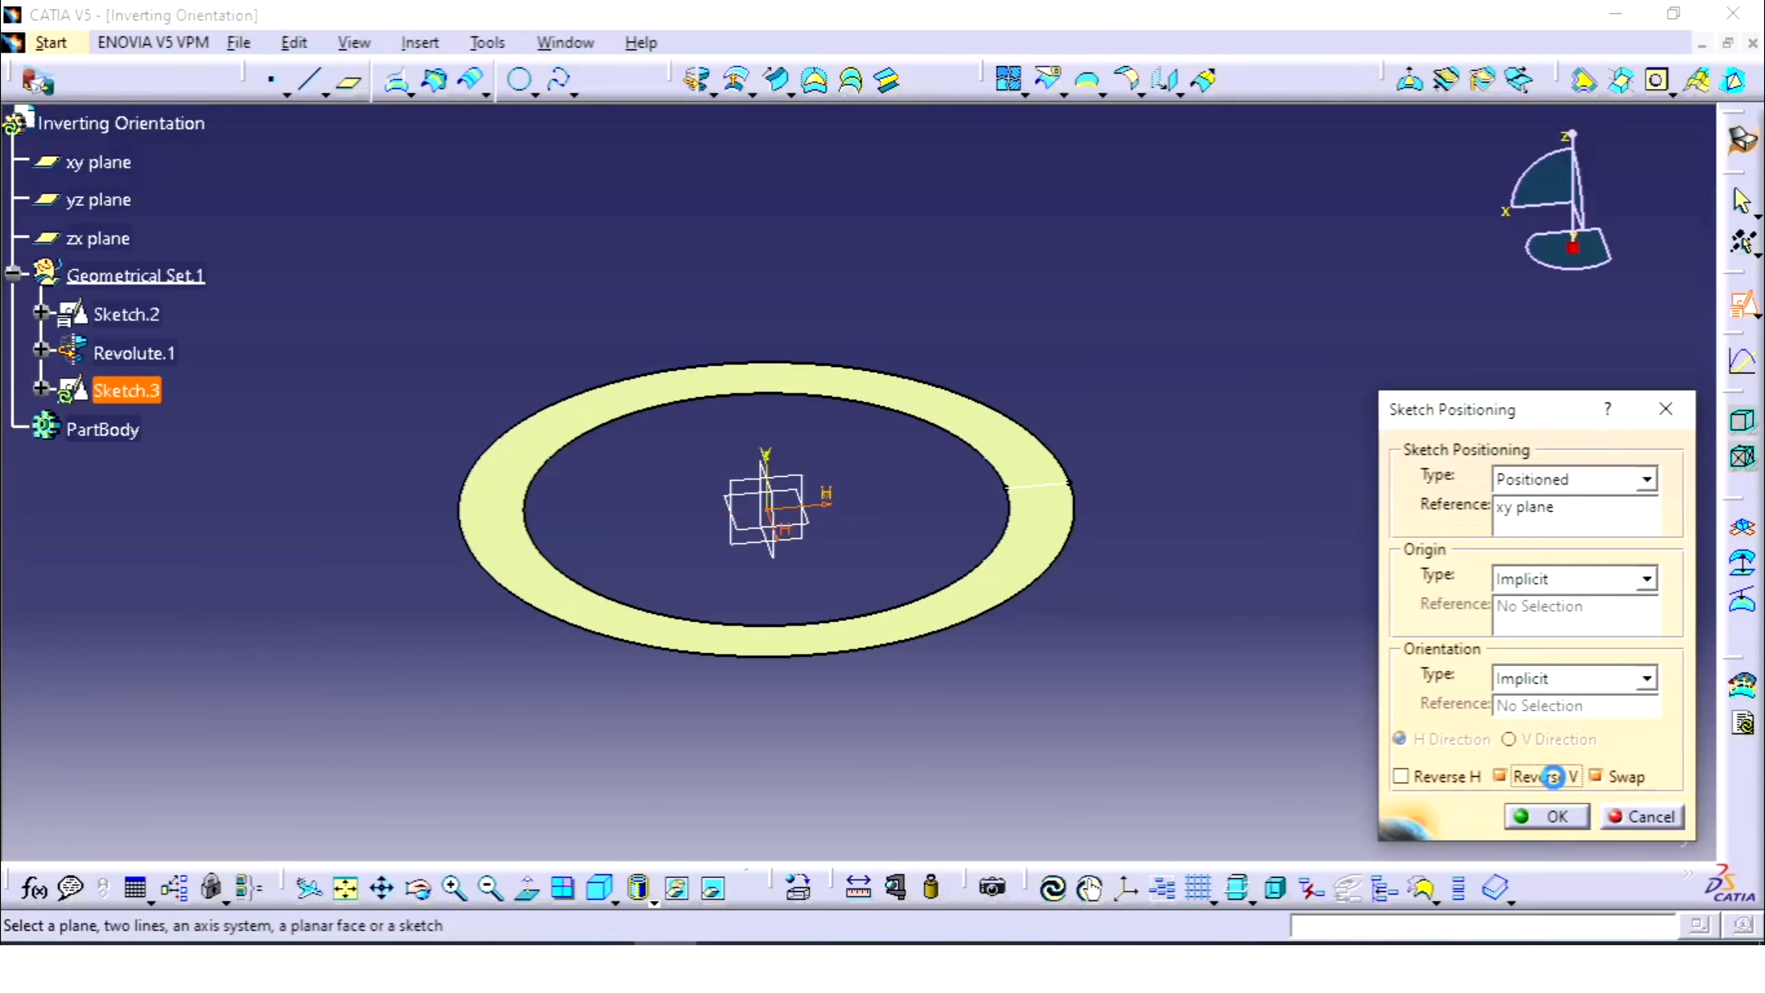
pyautogui.click(1547, 817)
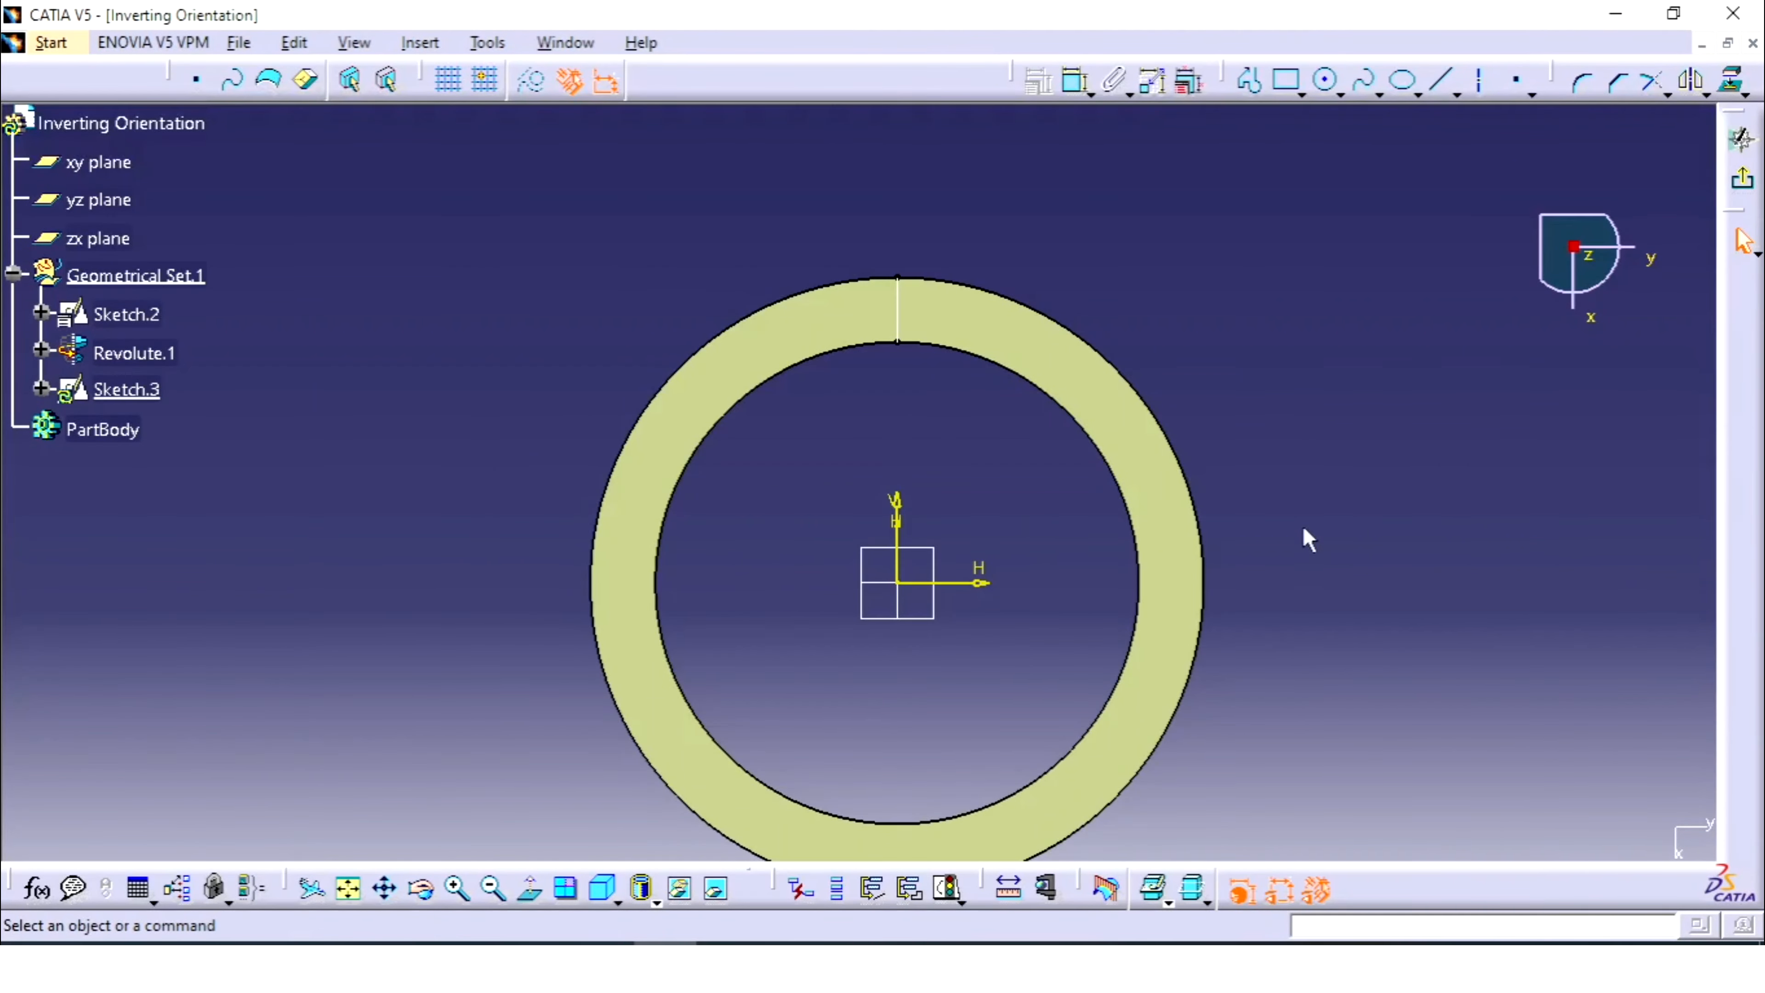
pyautogui.click(1743, 180)
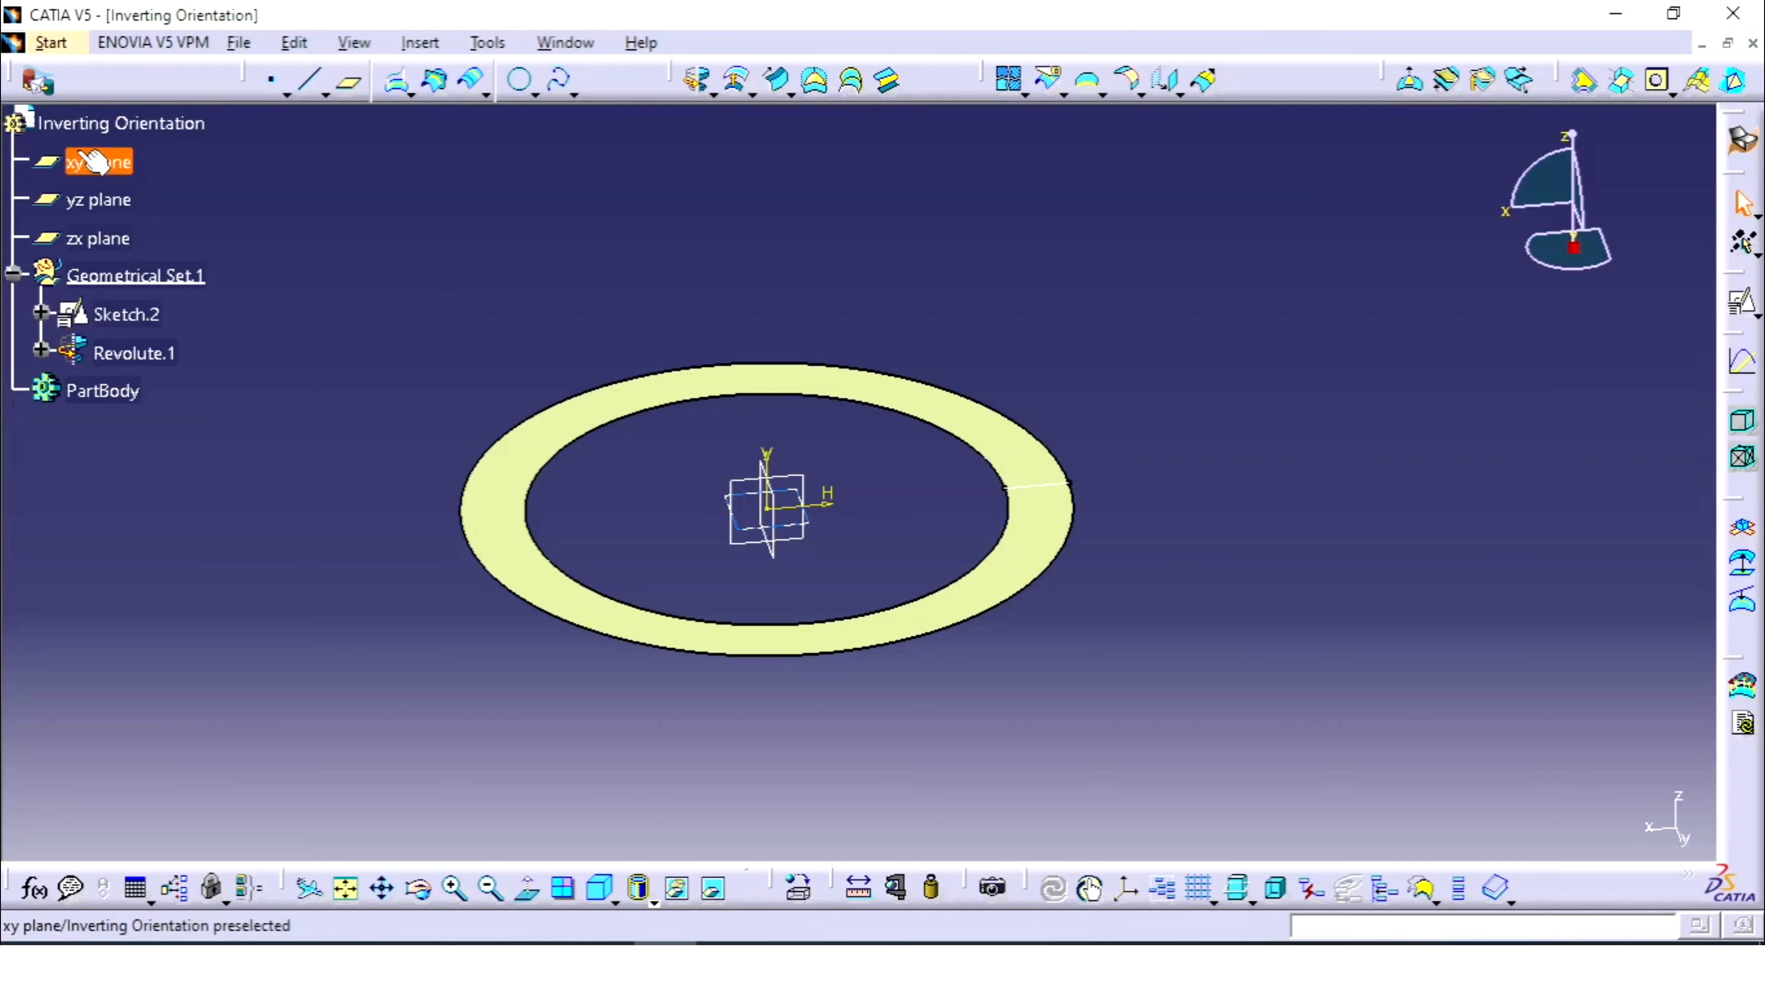
# - Open another xy-plane positioned sketch with Swap and Reverse V checked for sketching
pyautogui.click(98, 163)
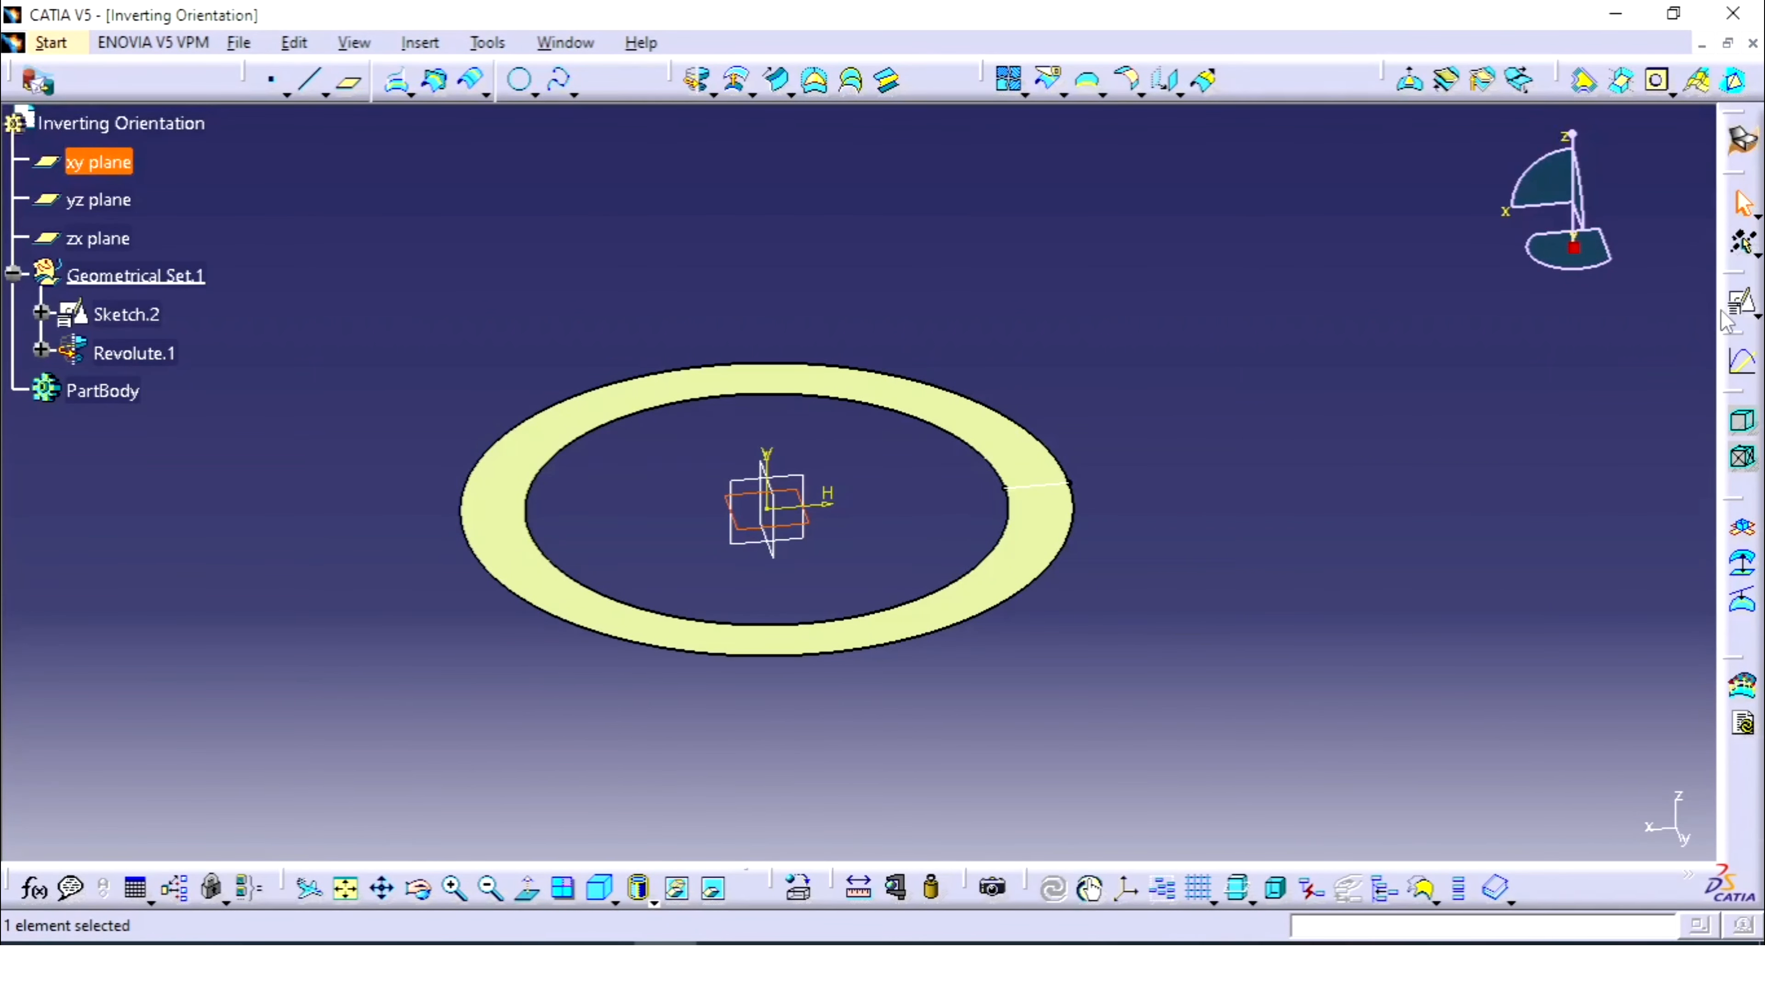
pyautogui.click(1742, 305)
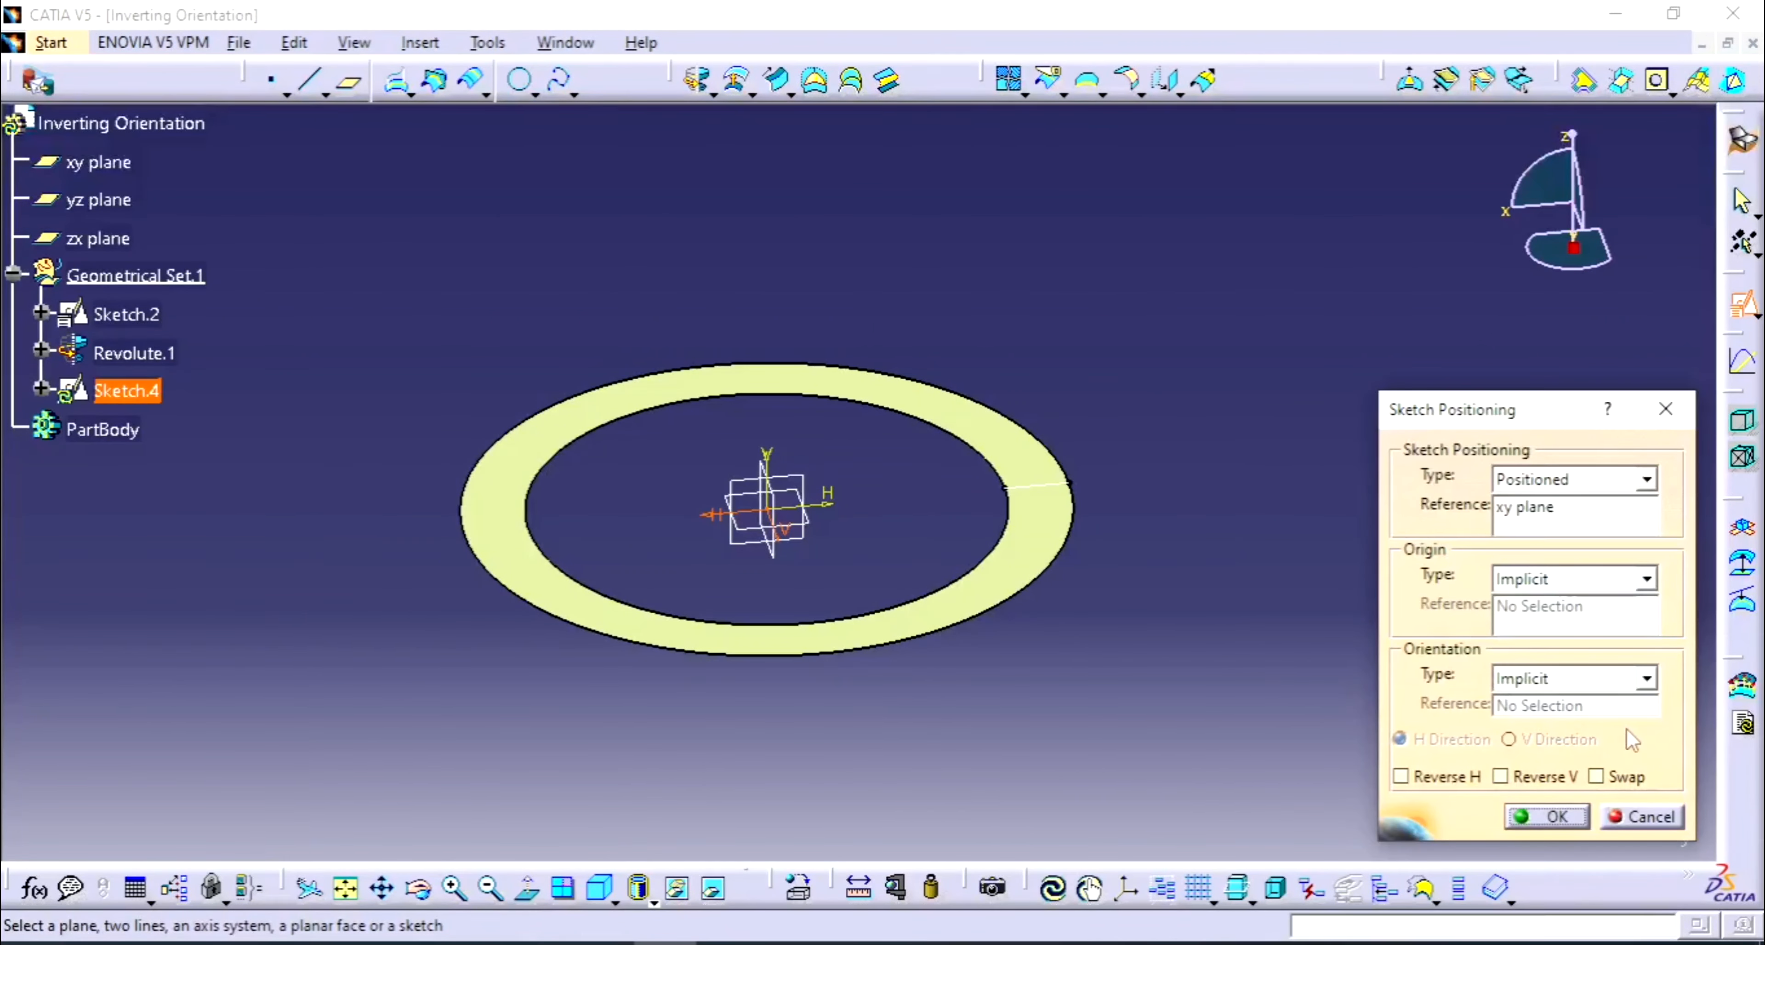
pyautogui.click(1625, 774)
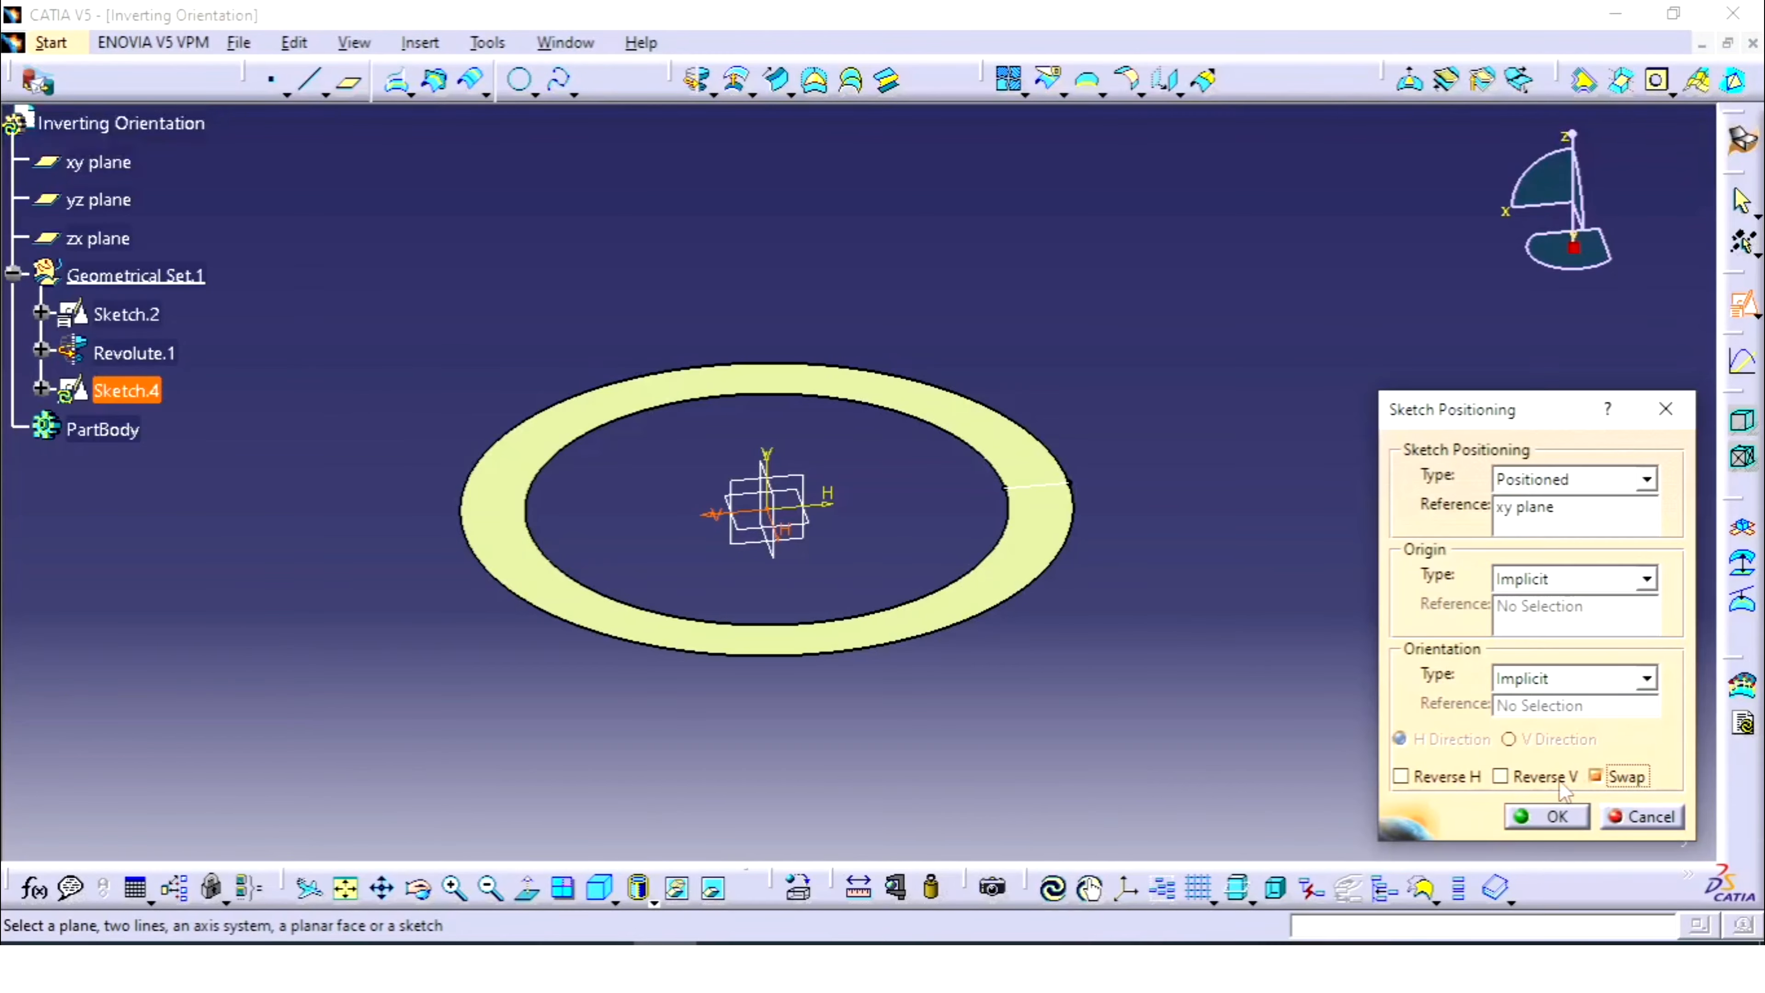
pyautogui.click(1525, 778)
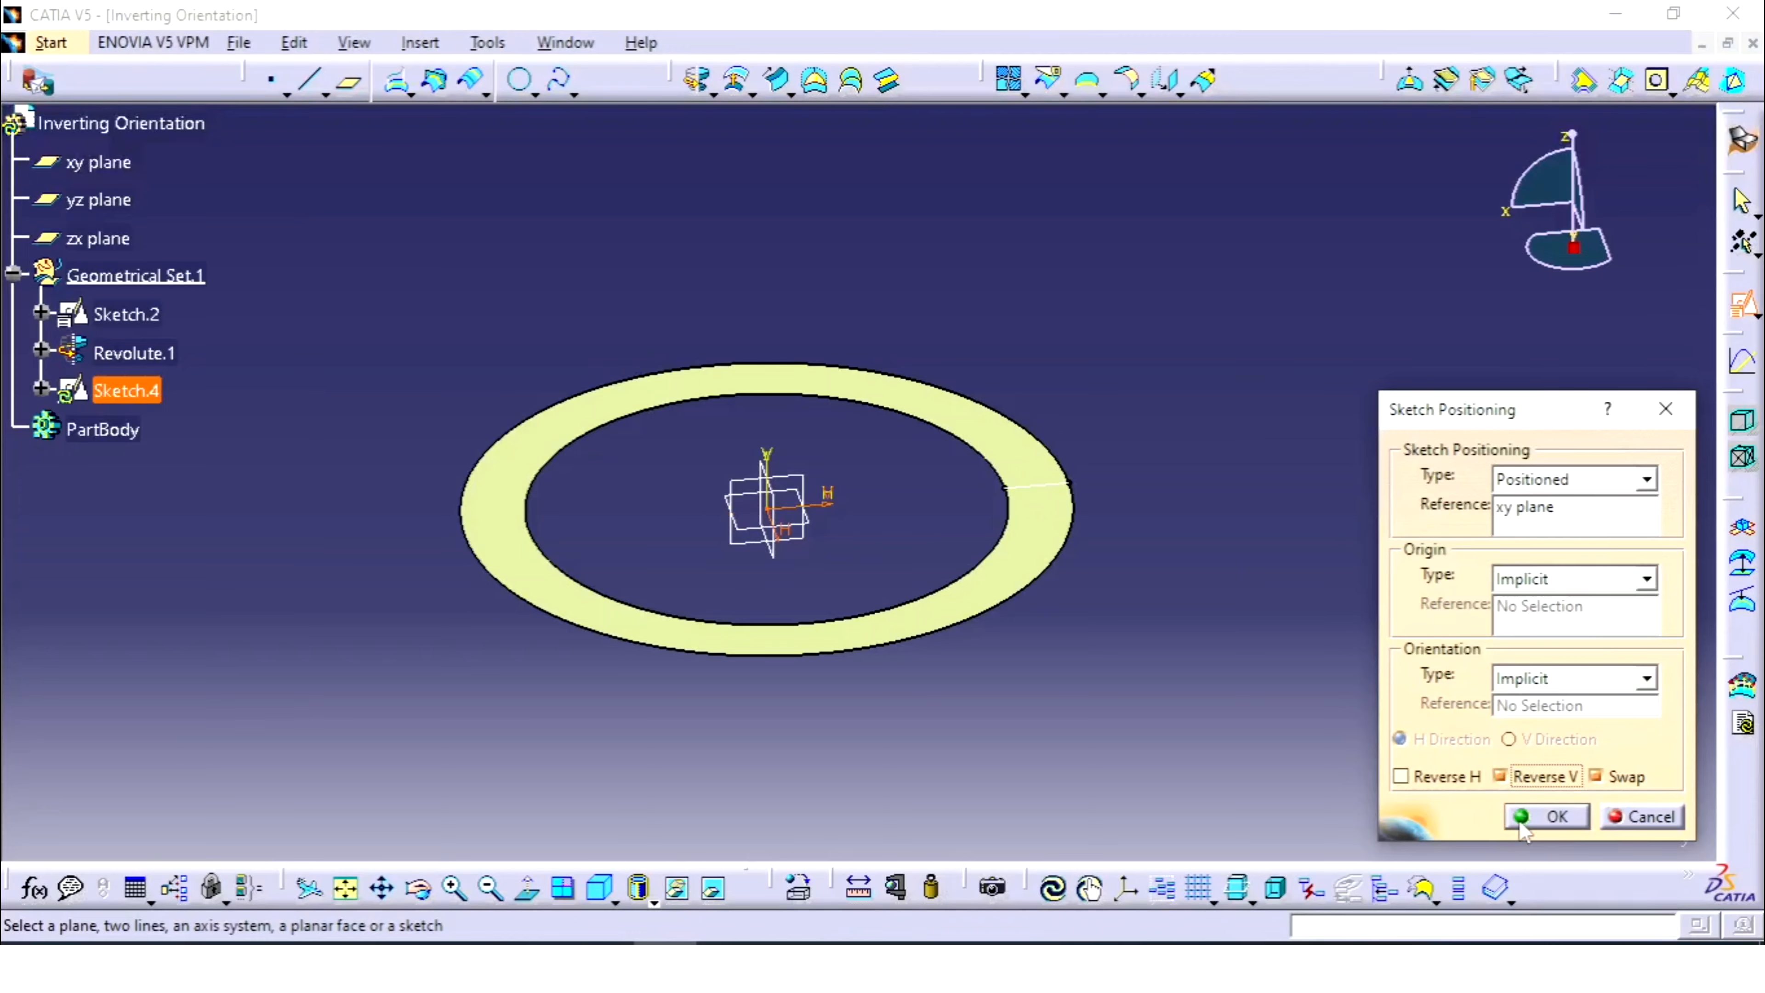
pyautogui.click(1549, 819)
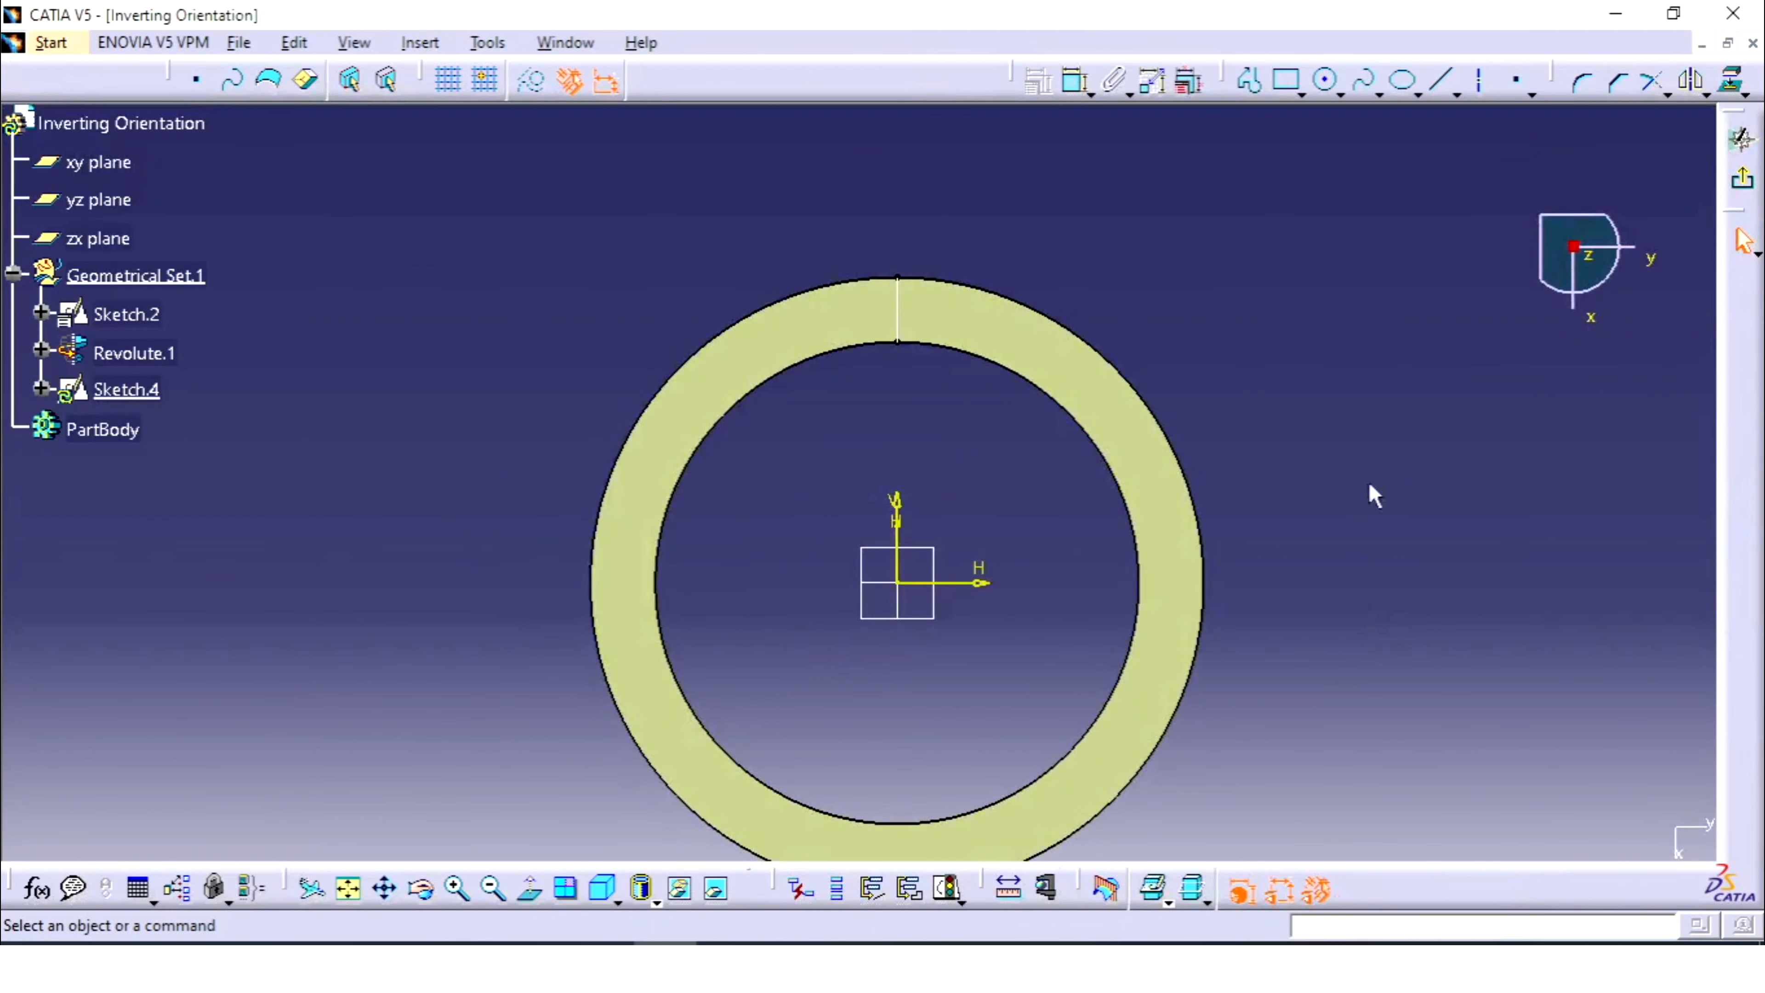
# - Draw a single profile line crossing the ring from inside the hole to outside
pyautogui.click(1249, 80)
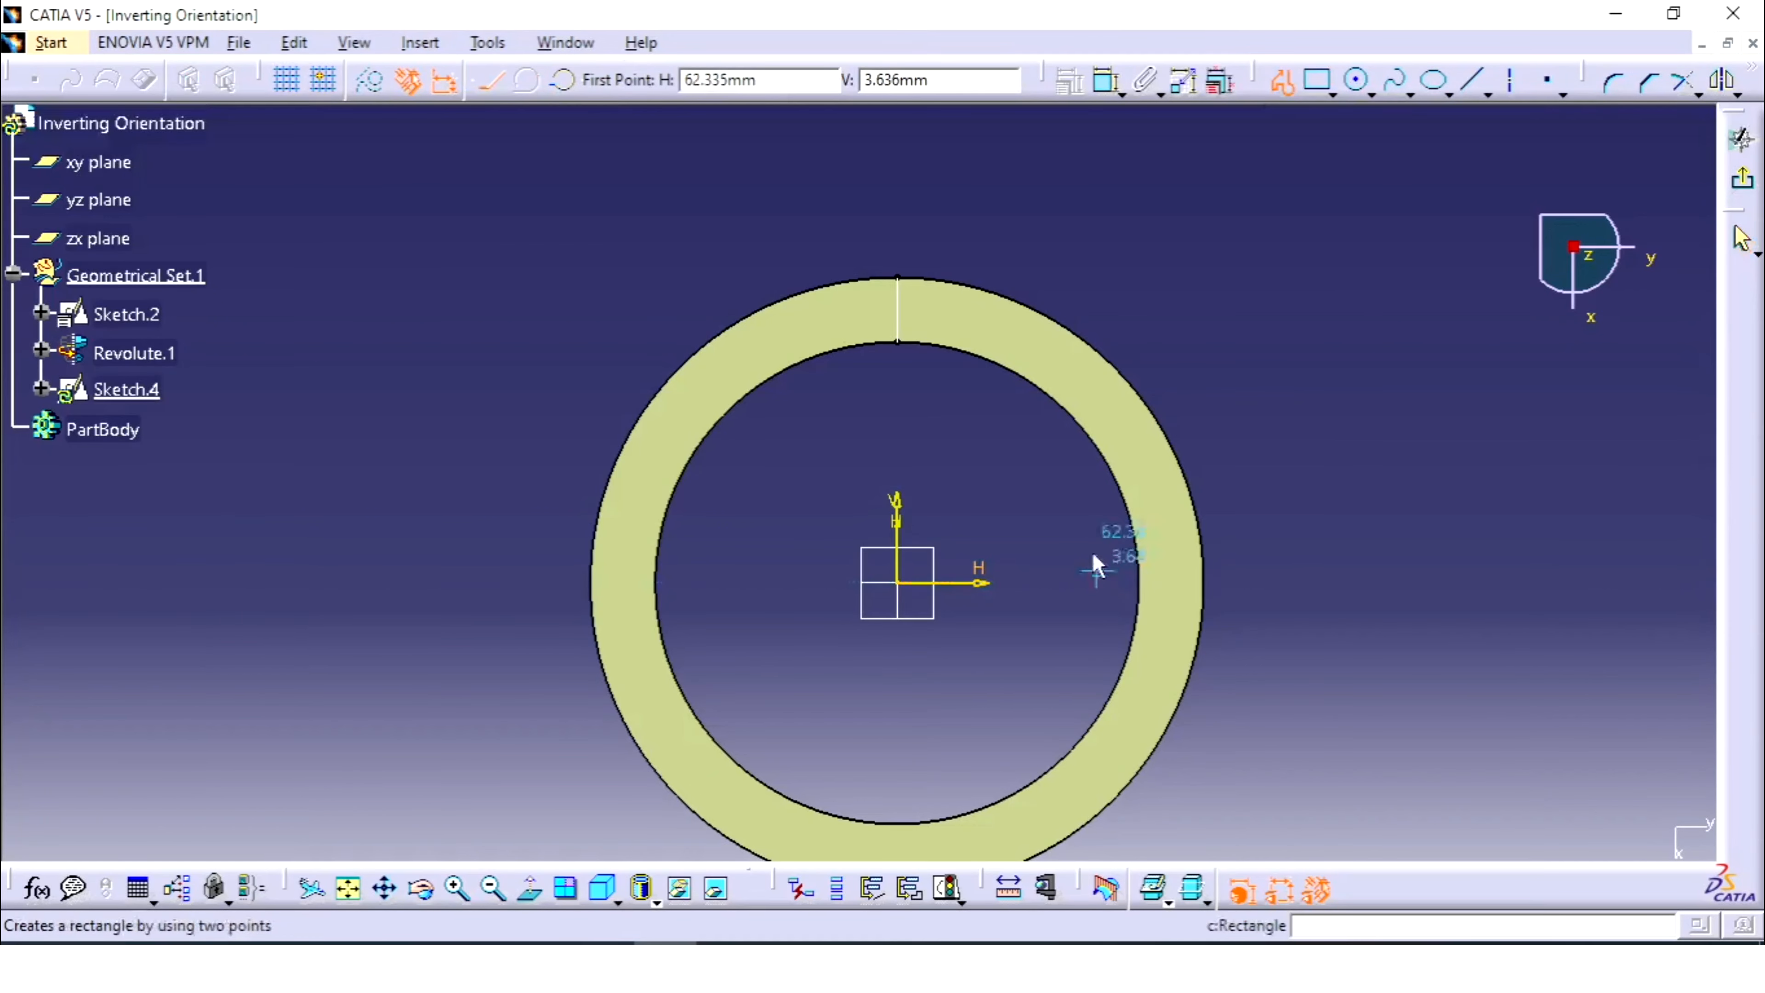
pyautogui.click(1096, 477)
pyautogui.click(1213, 415)
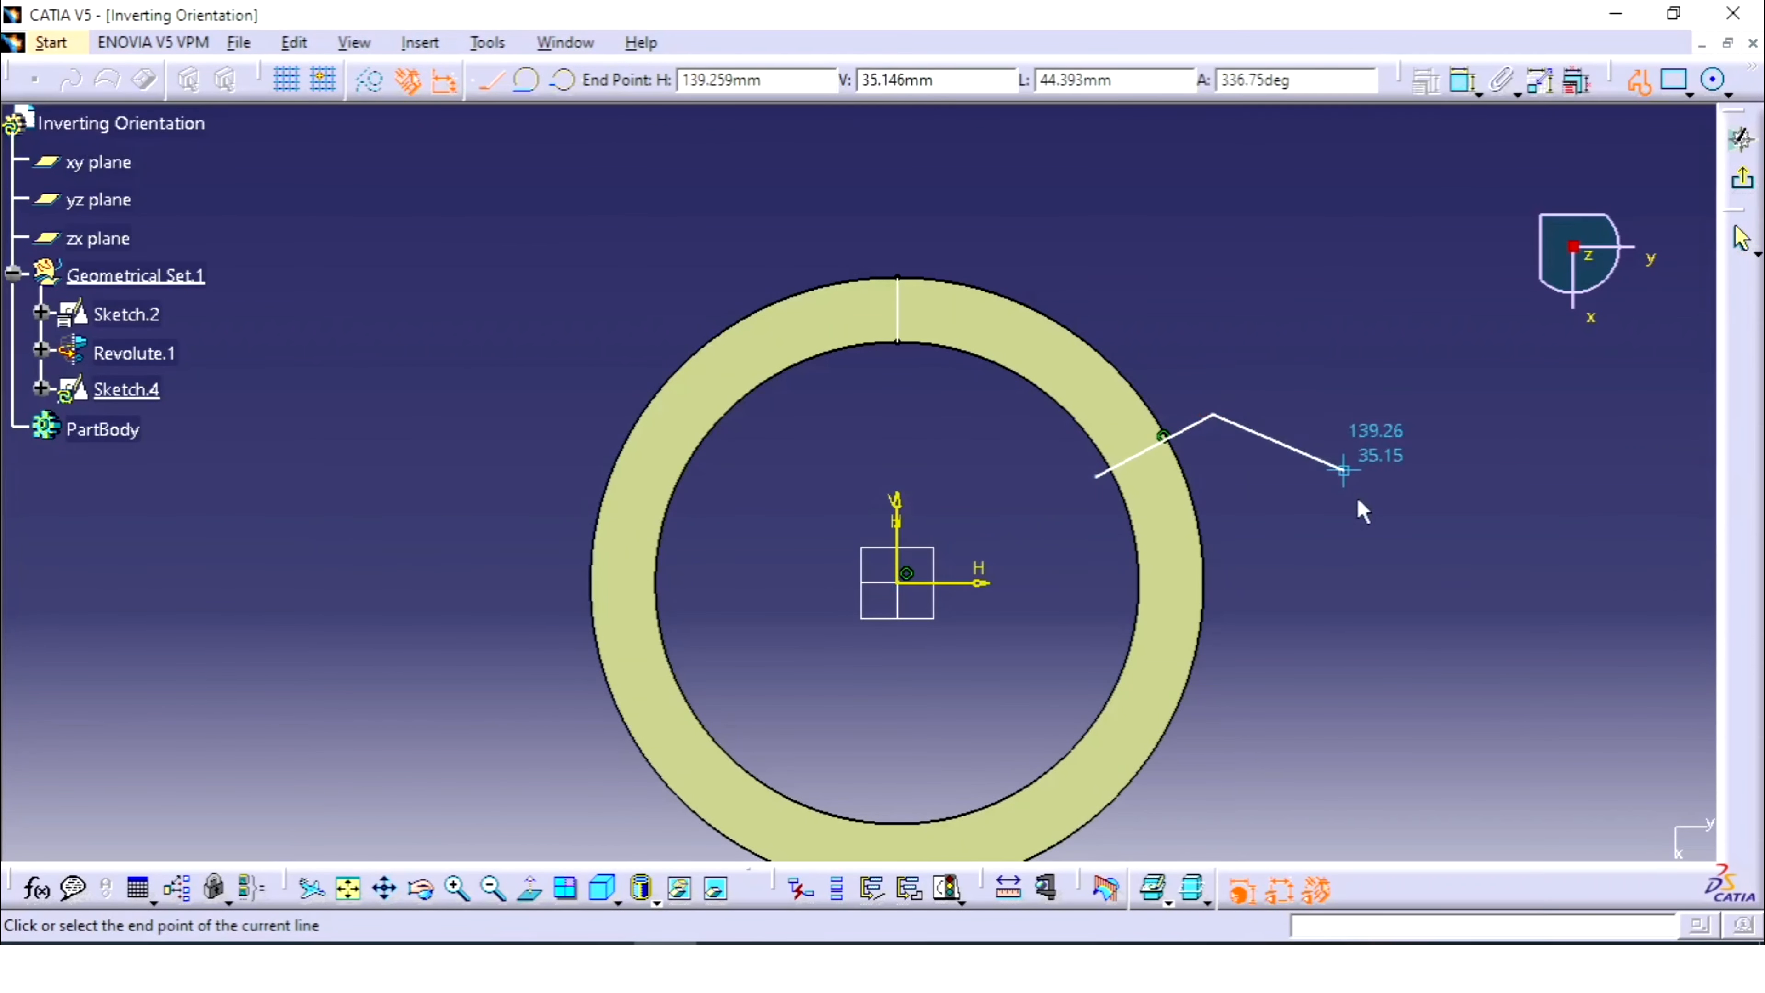
pyautogui.press('Escape')
pyautogui.press('Escape')
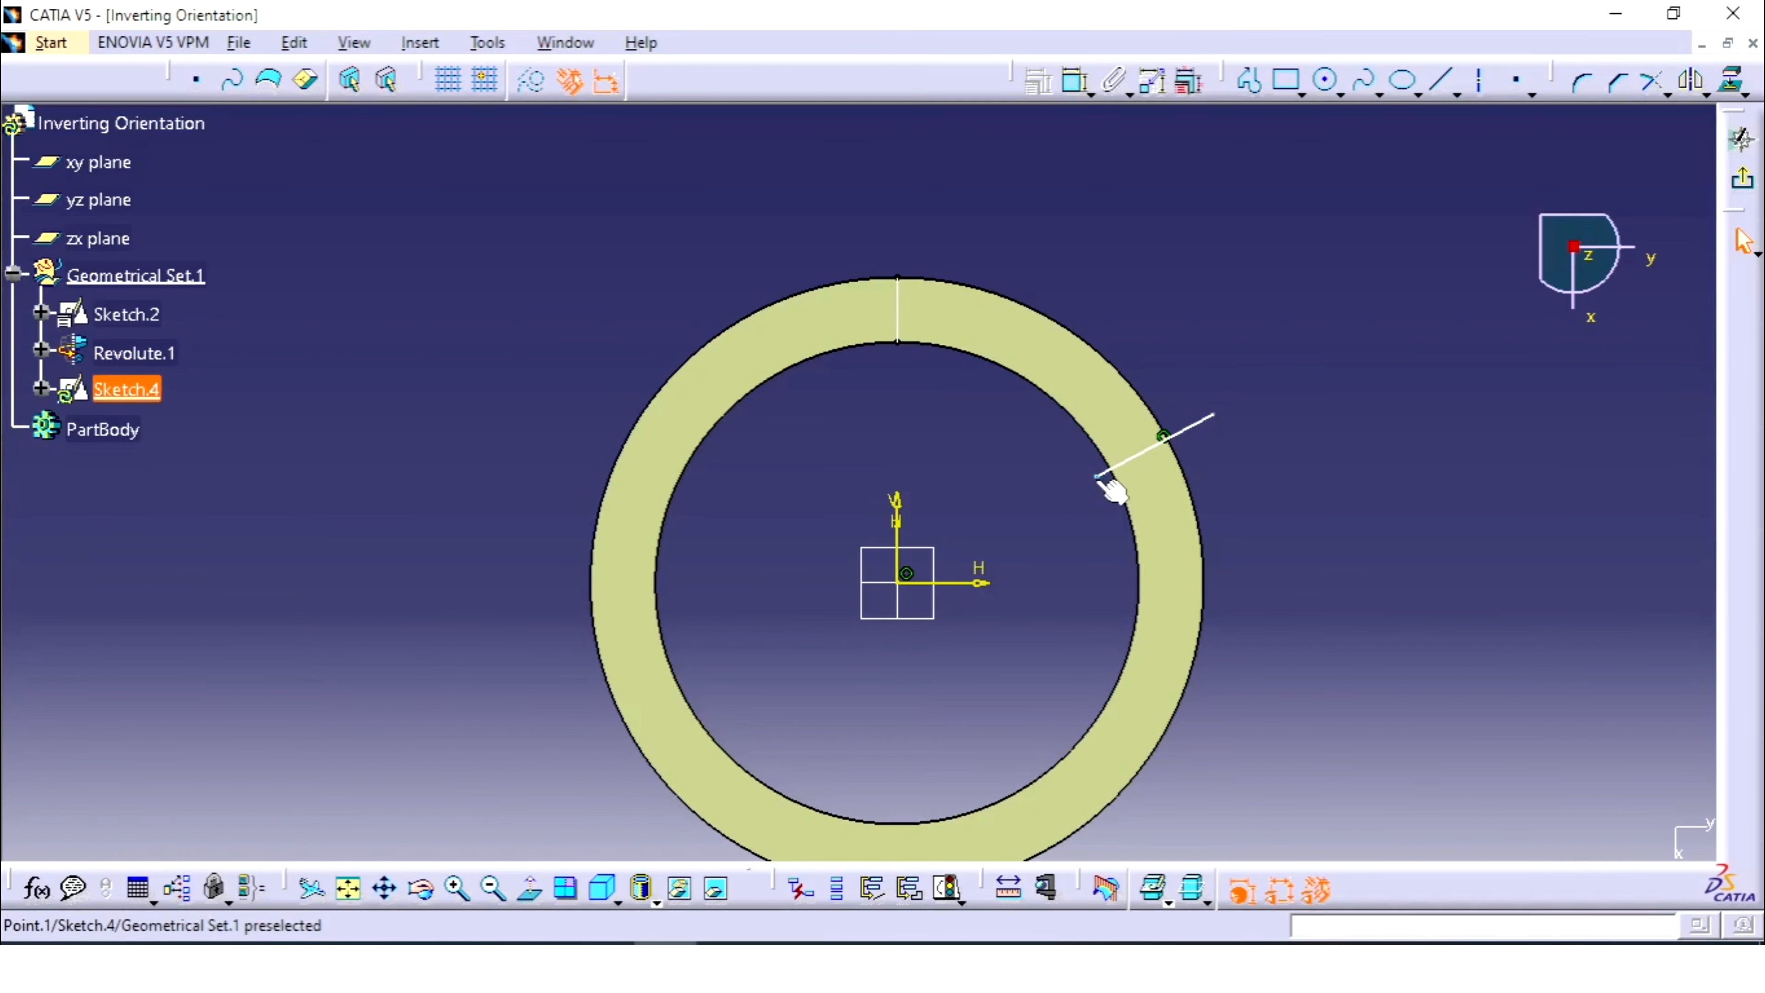
pyautogui.moveTo(1097, 478); pyautogui.dragTo(1066, 497)
# - Constrain the line coincident with the vertical sketch axis and return to 3D
pyautogui.click(1145, 456)
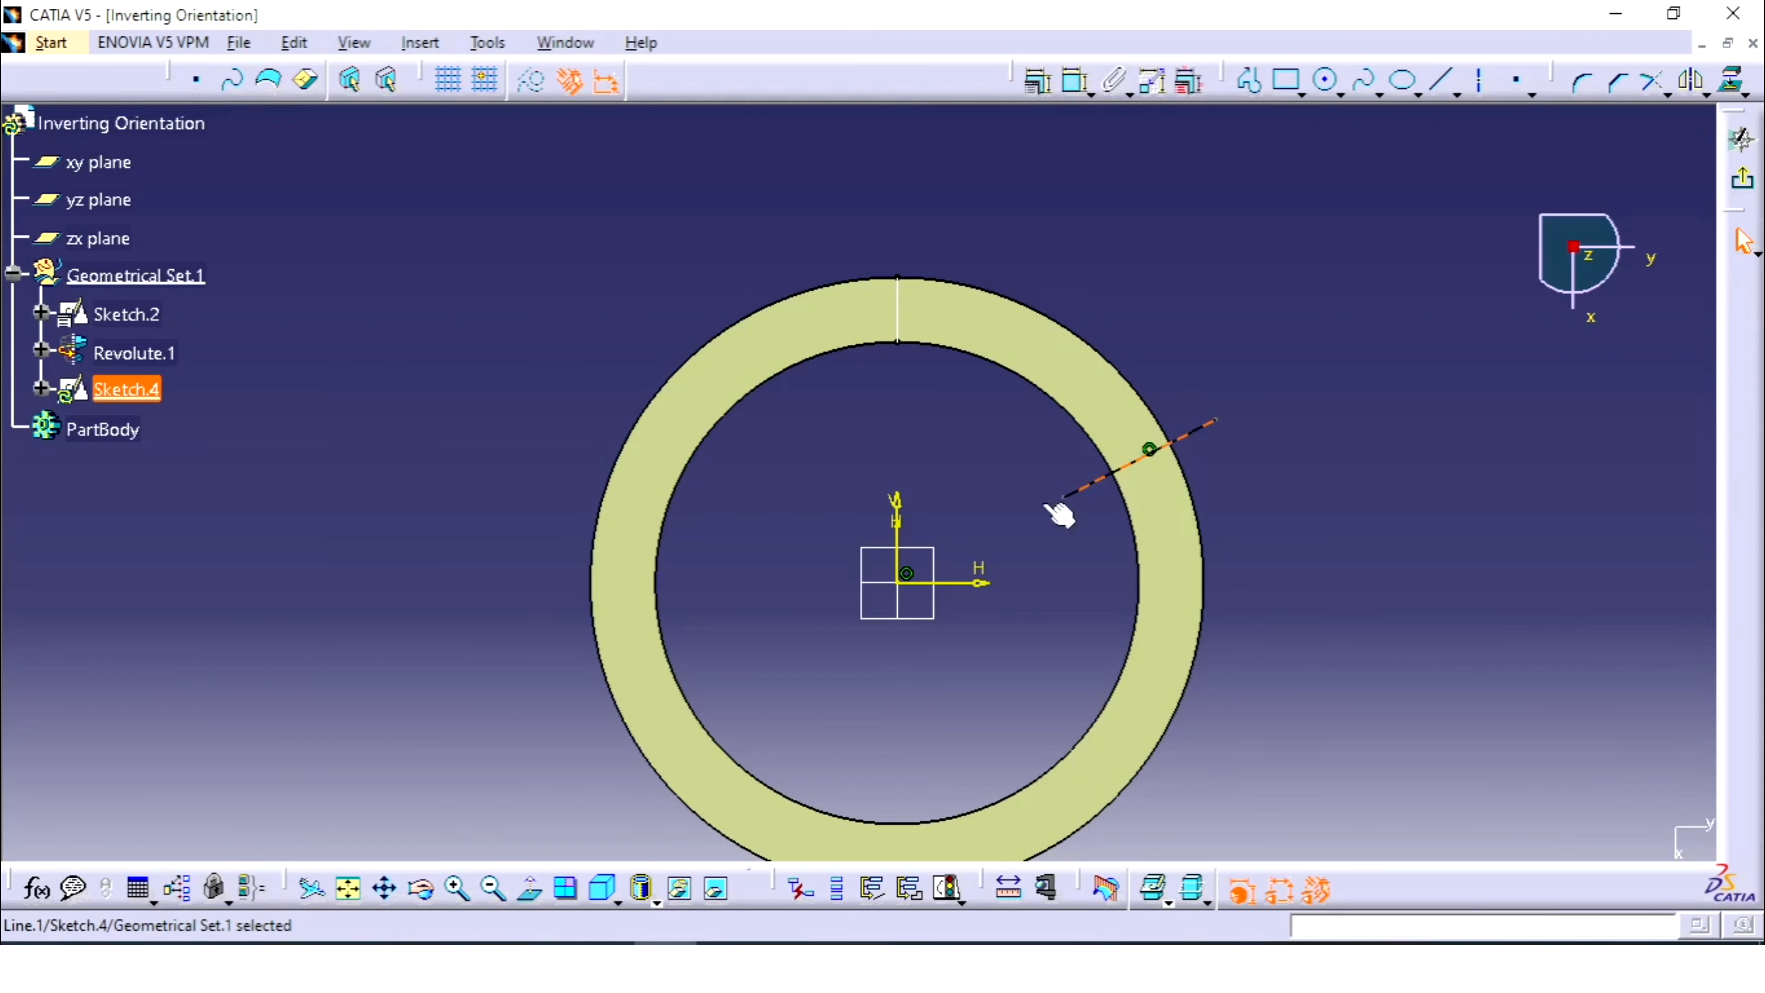
pyautogui.keyDown('ctrl'); pyautogui.click(905, 588); pyautogui.keyUp('ctrl')
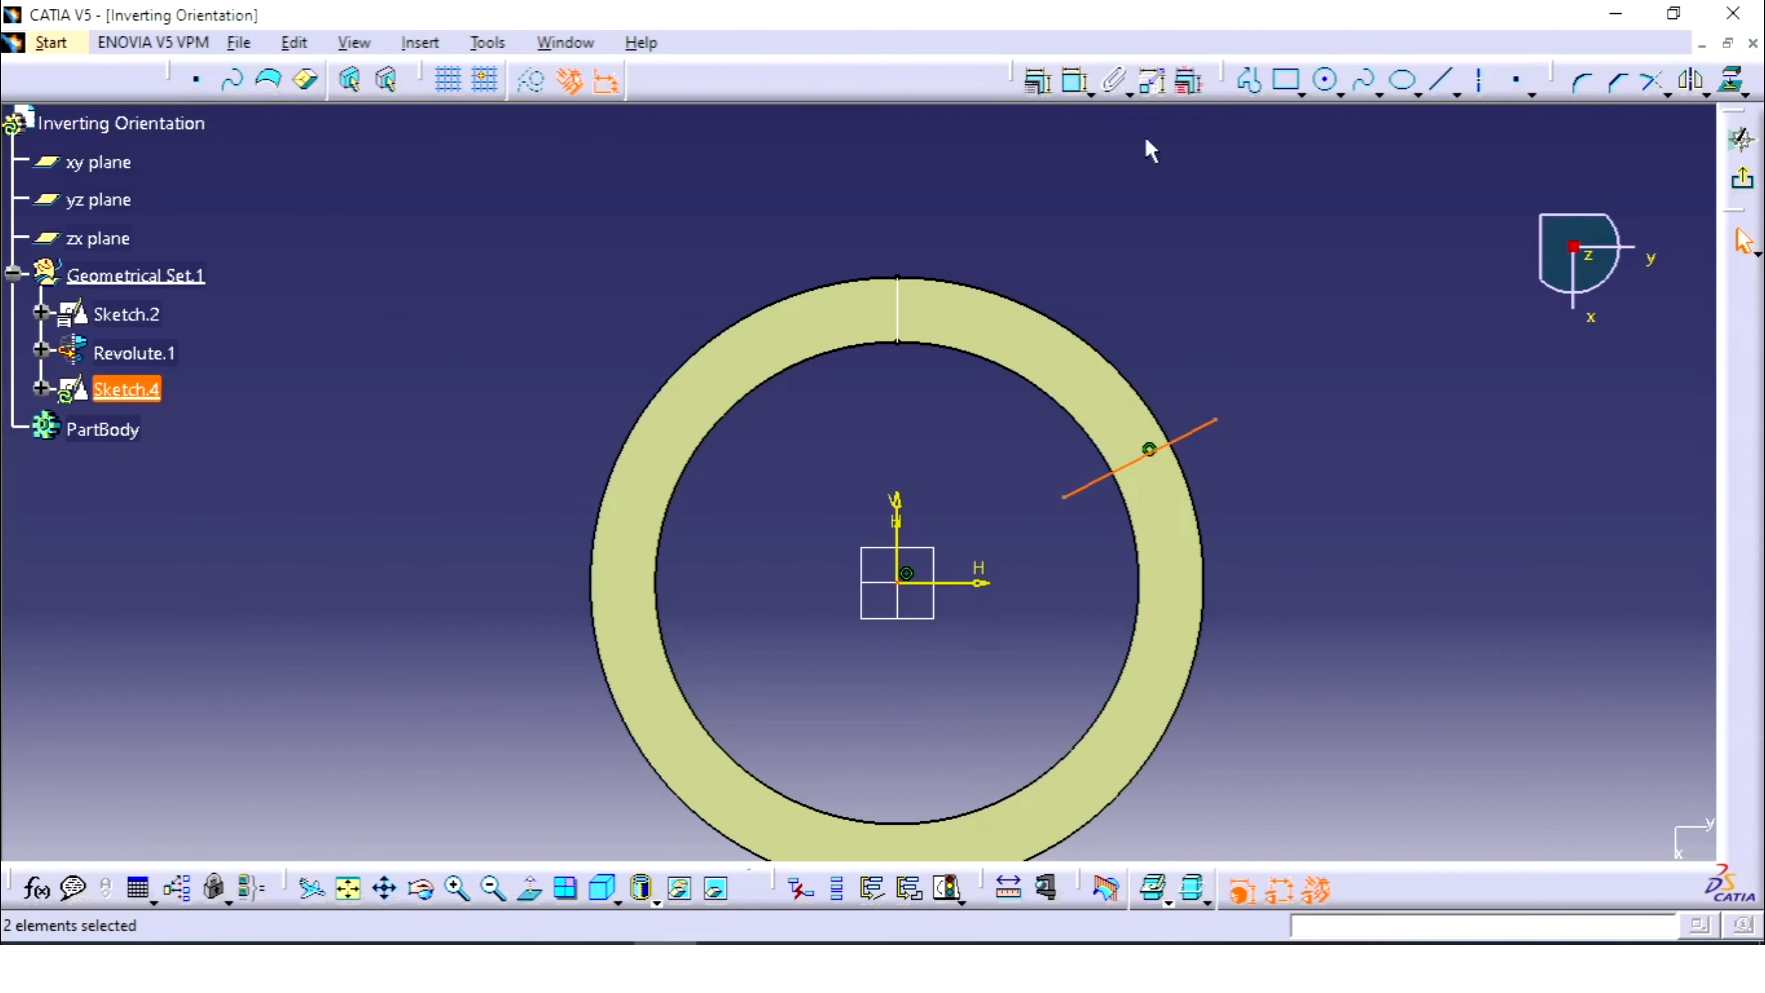
pyautogui.click(1037, 80)
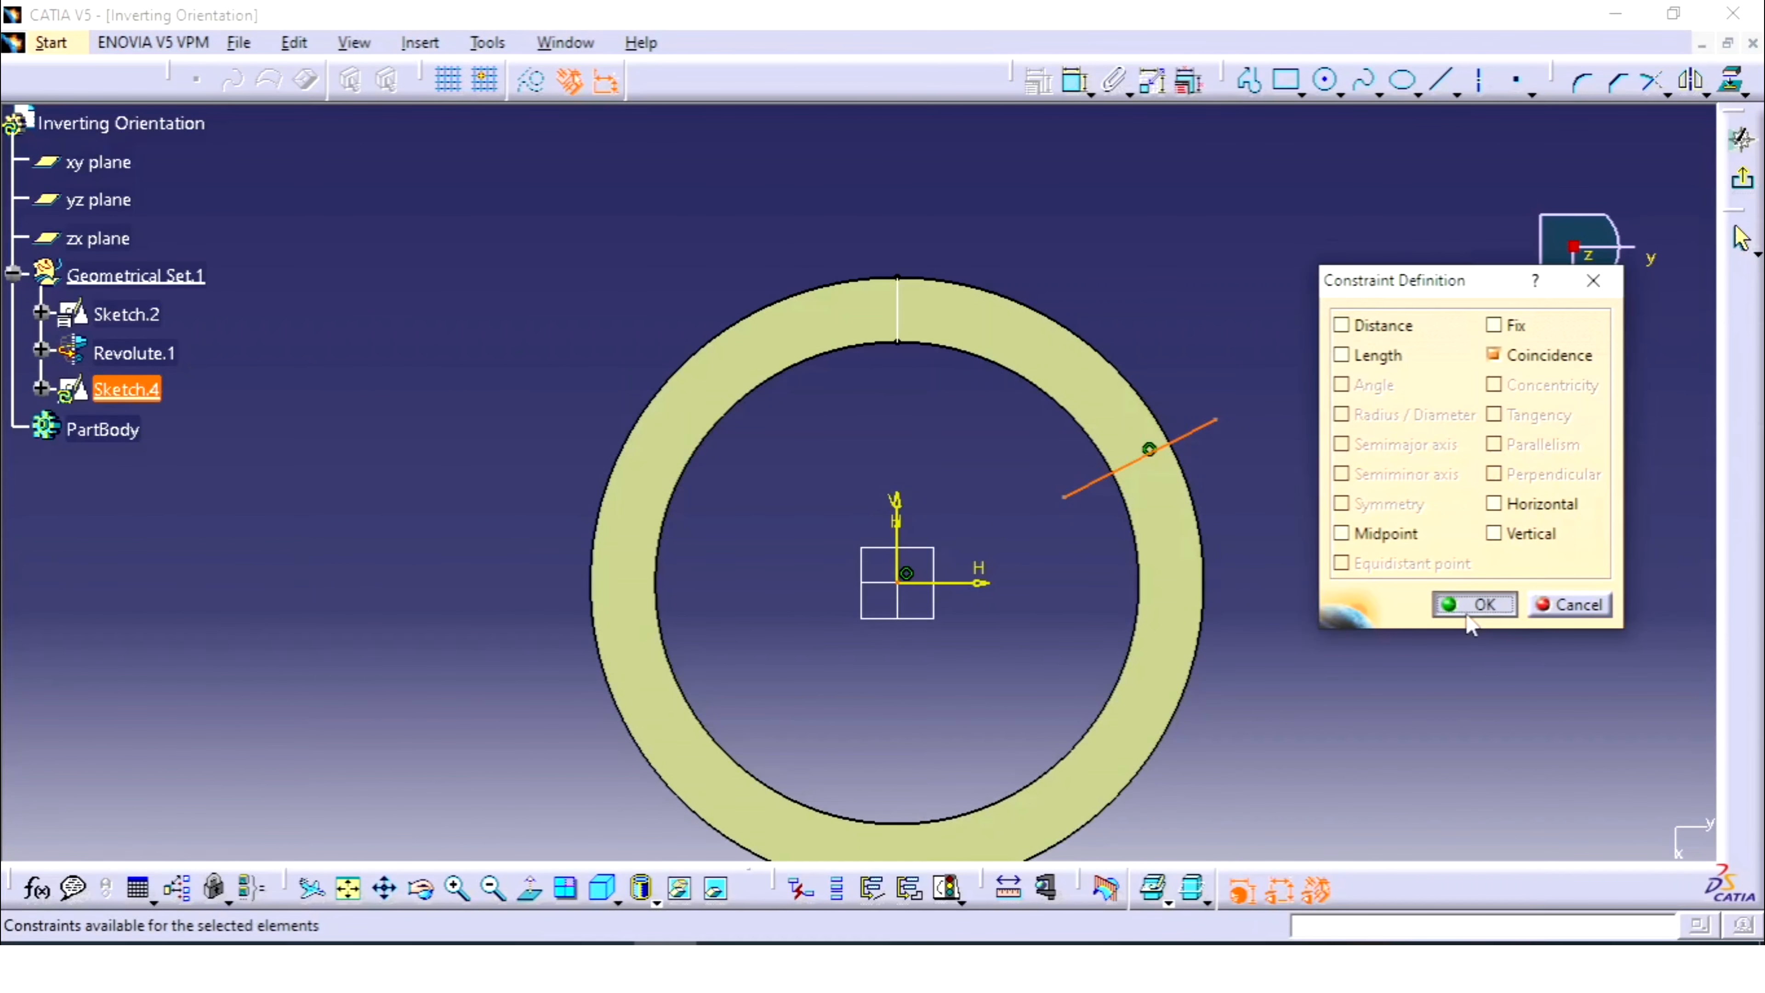
pyautogui.click(1472, 600)
pyautogui.click(1745, 183)
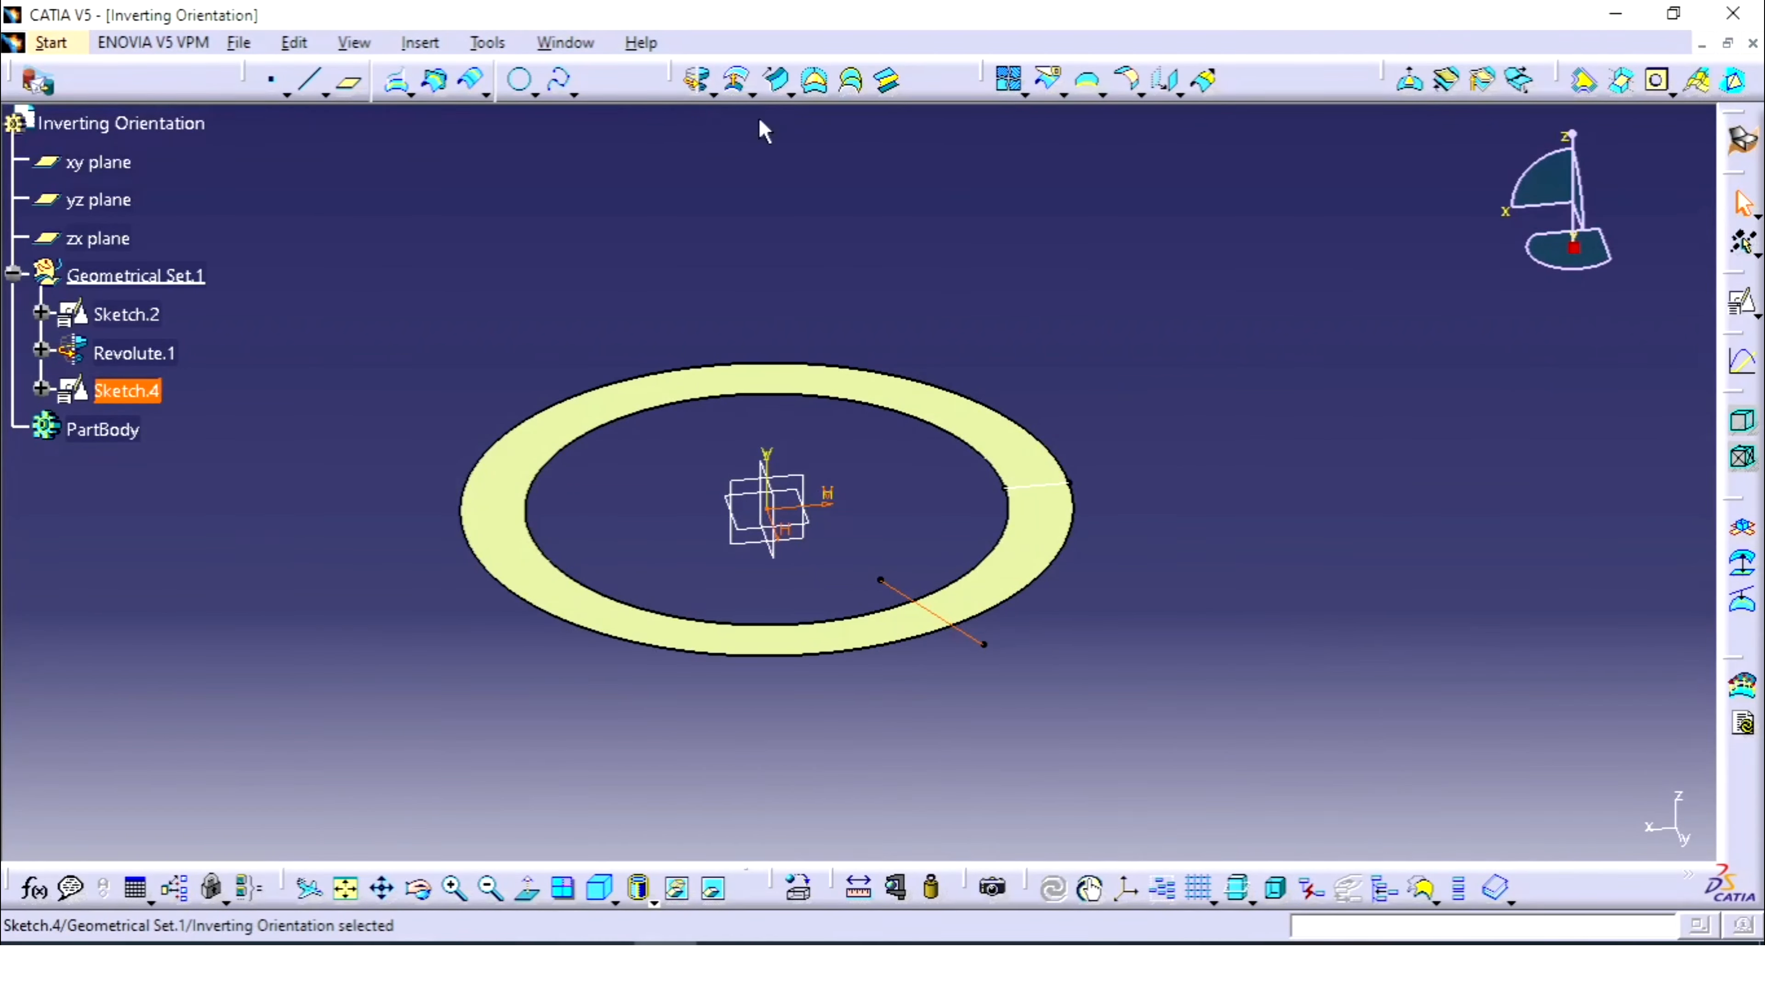
# - Extrude Sketch.4 10mm each way into Extrude.2 crossing the ring, then orbit to inspect
pyautogui.click(714, 92)
pyautogui.click(738, 146)
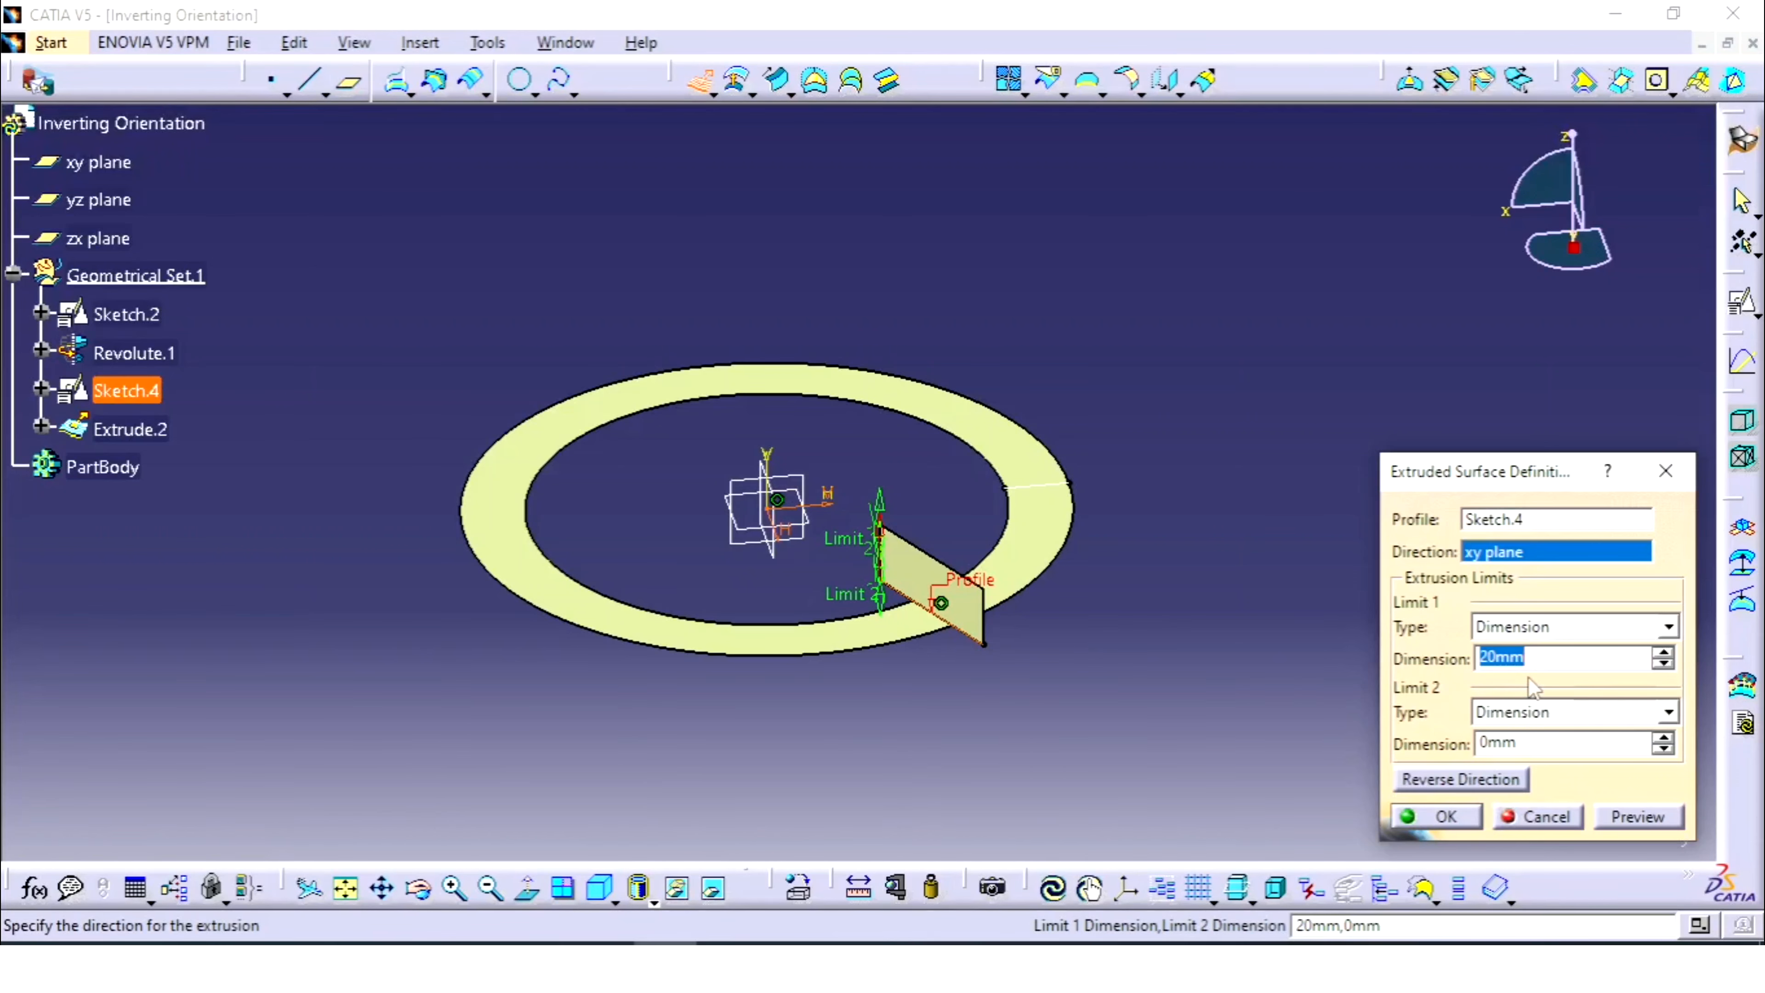
pyautogui.write('10')
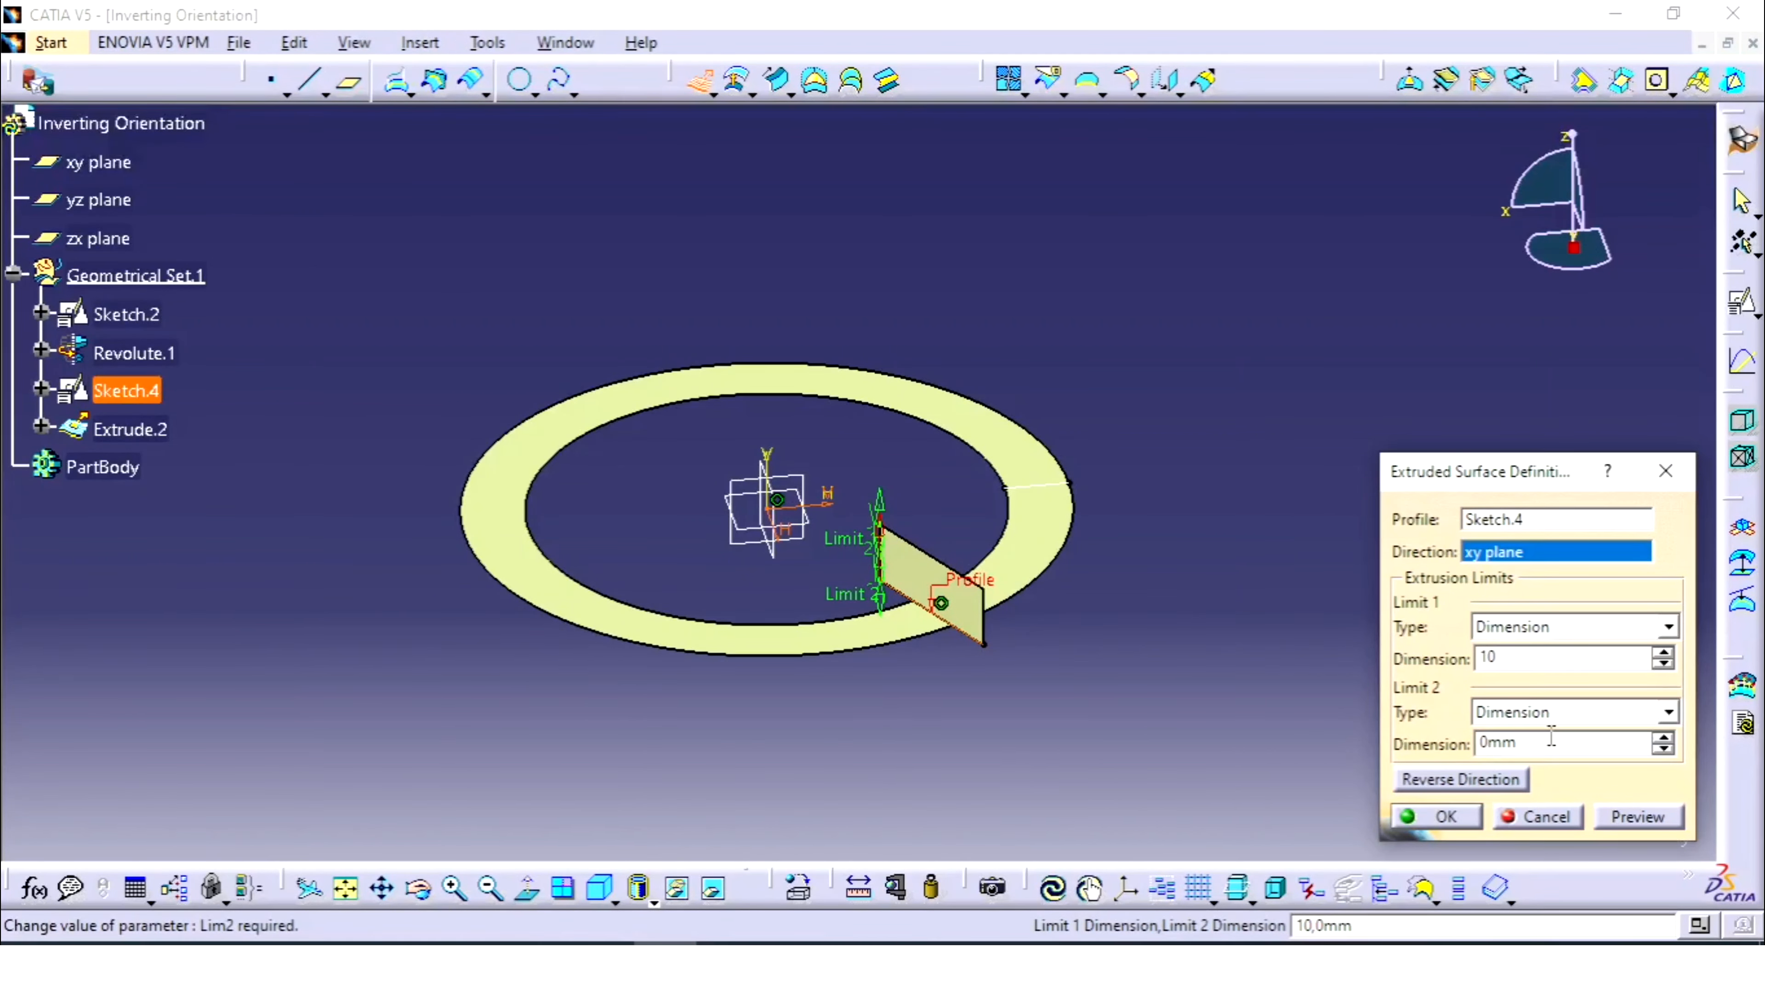
pyautogui.click(1552, 738)
pyautogui.write('10')
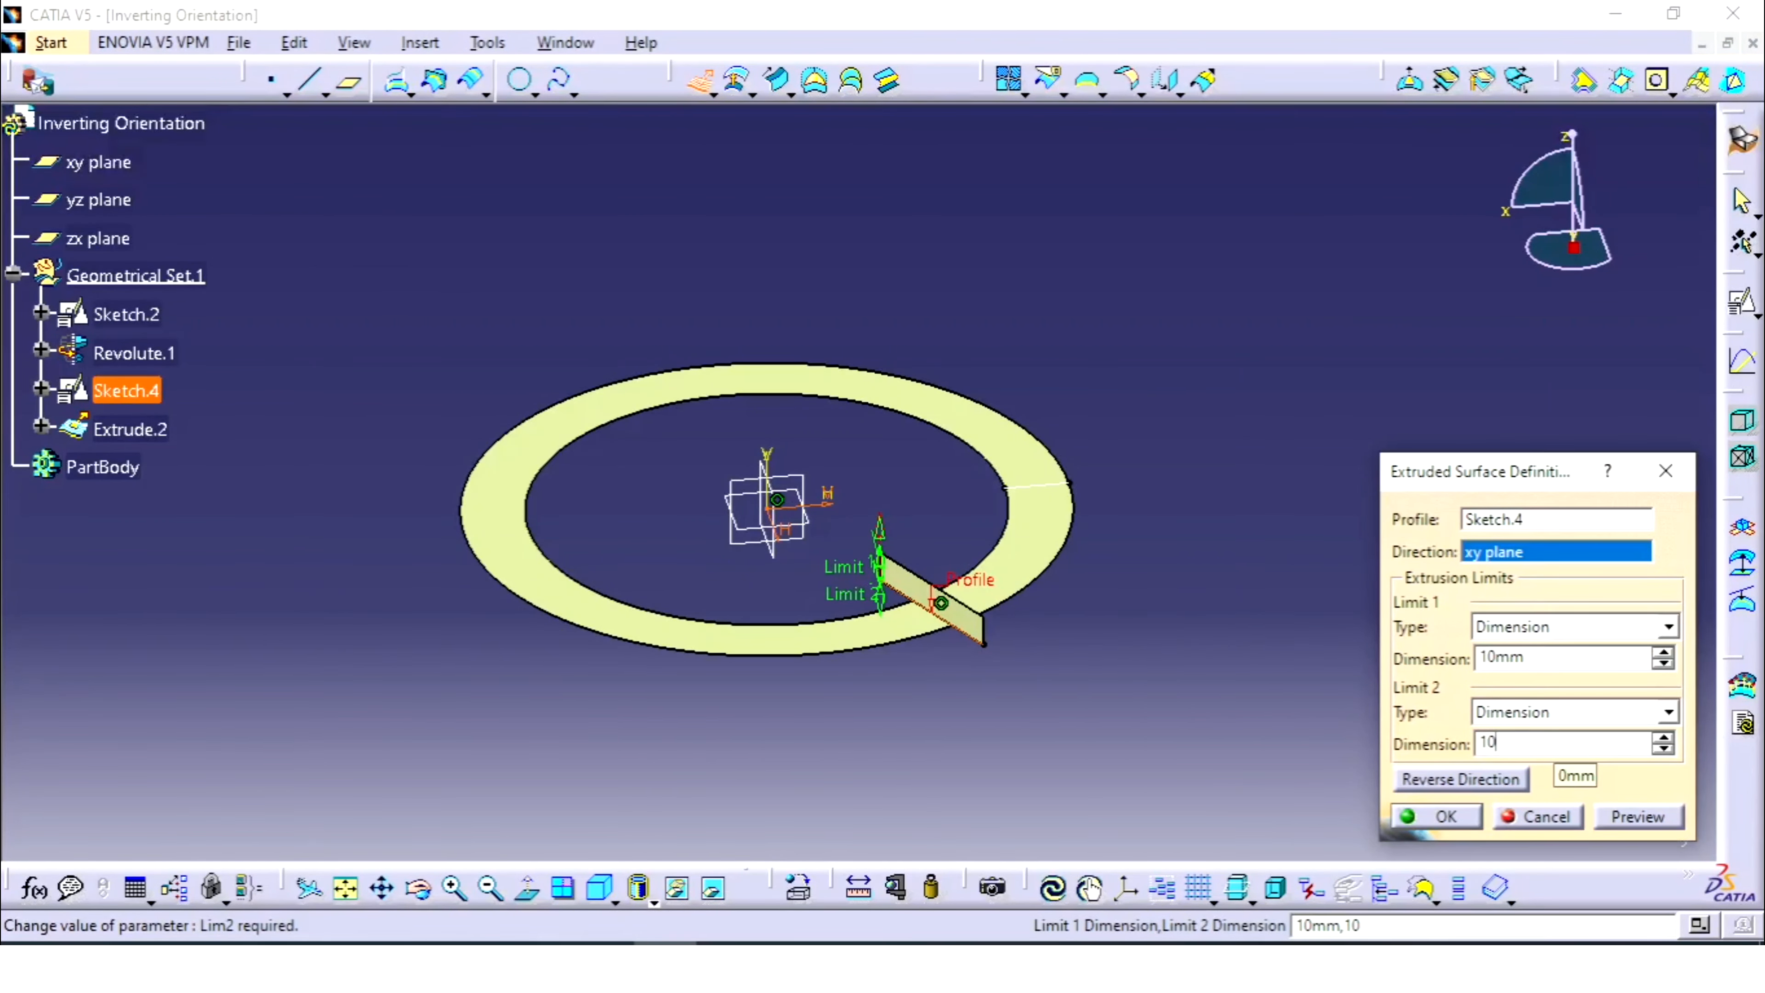
pyautogui.press('Return')
pyautogui.moveTo(379, 573); pyautogui.dragTo(911, 687, button='middle')
pyautogui.moveTo(892, 526); pyautogui.dragTo(891, 666, button='middle')
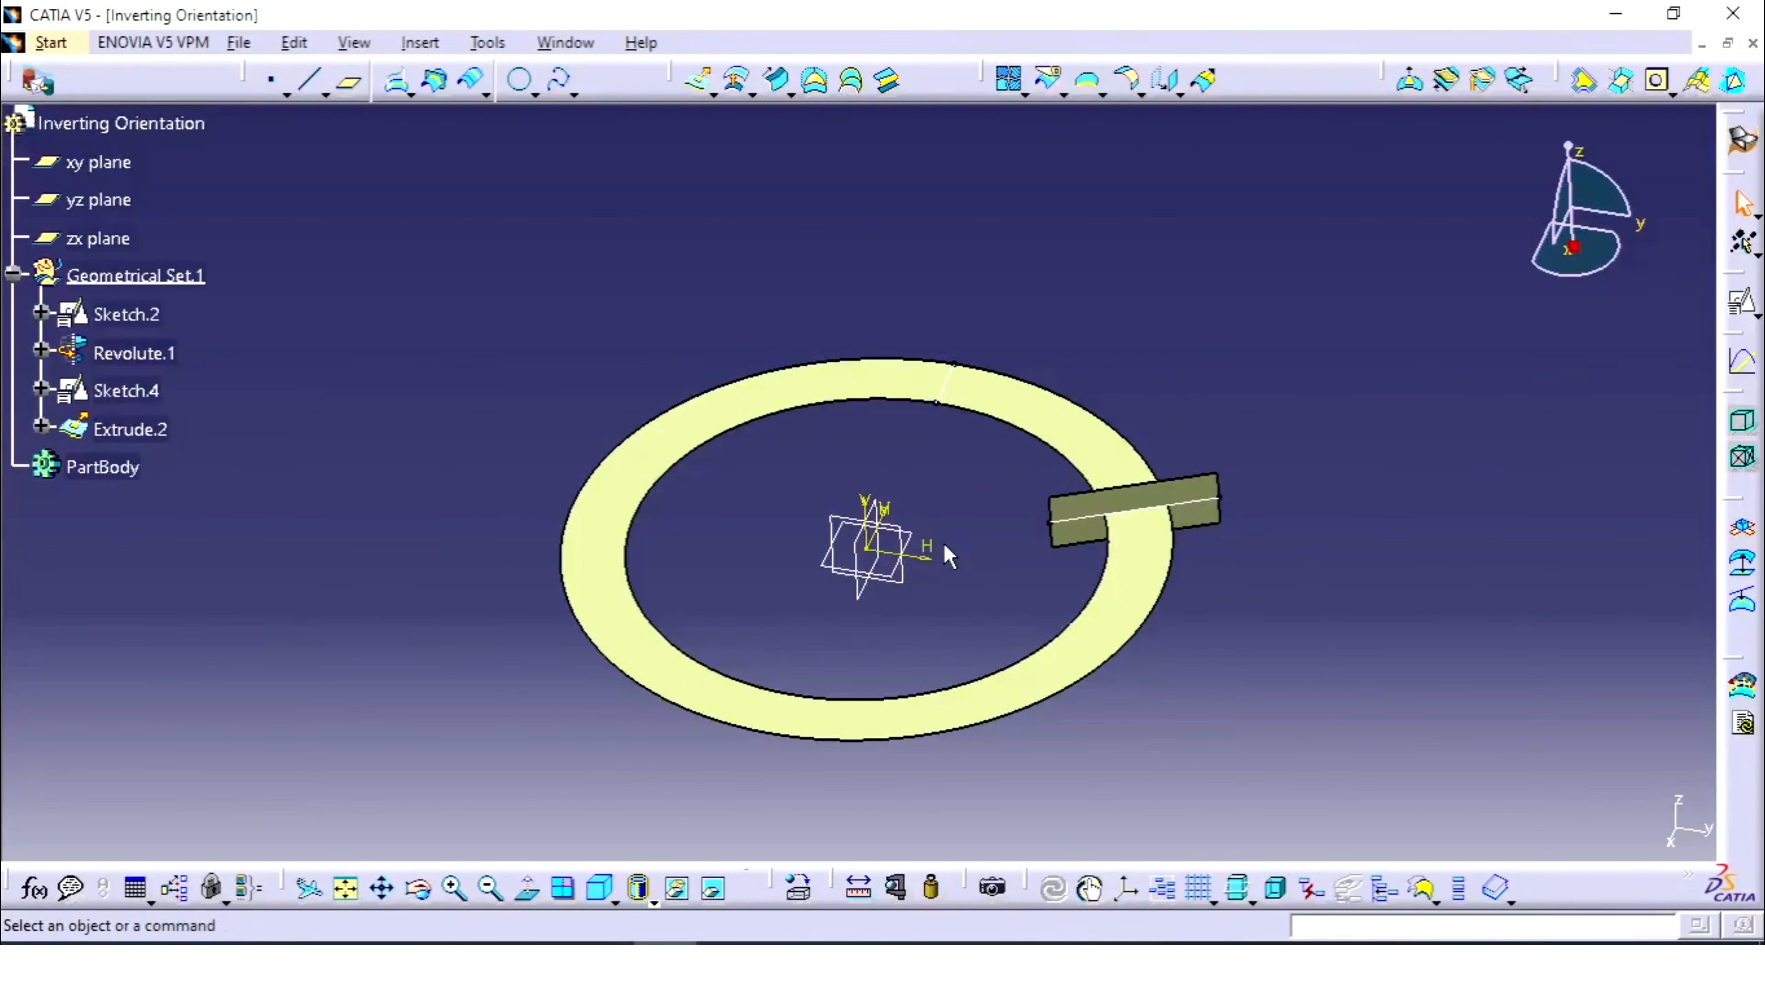
# - Start a positioned sketch on the xy plane with Swap and Reverse V checked
pyautogui.click(913, 531)
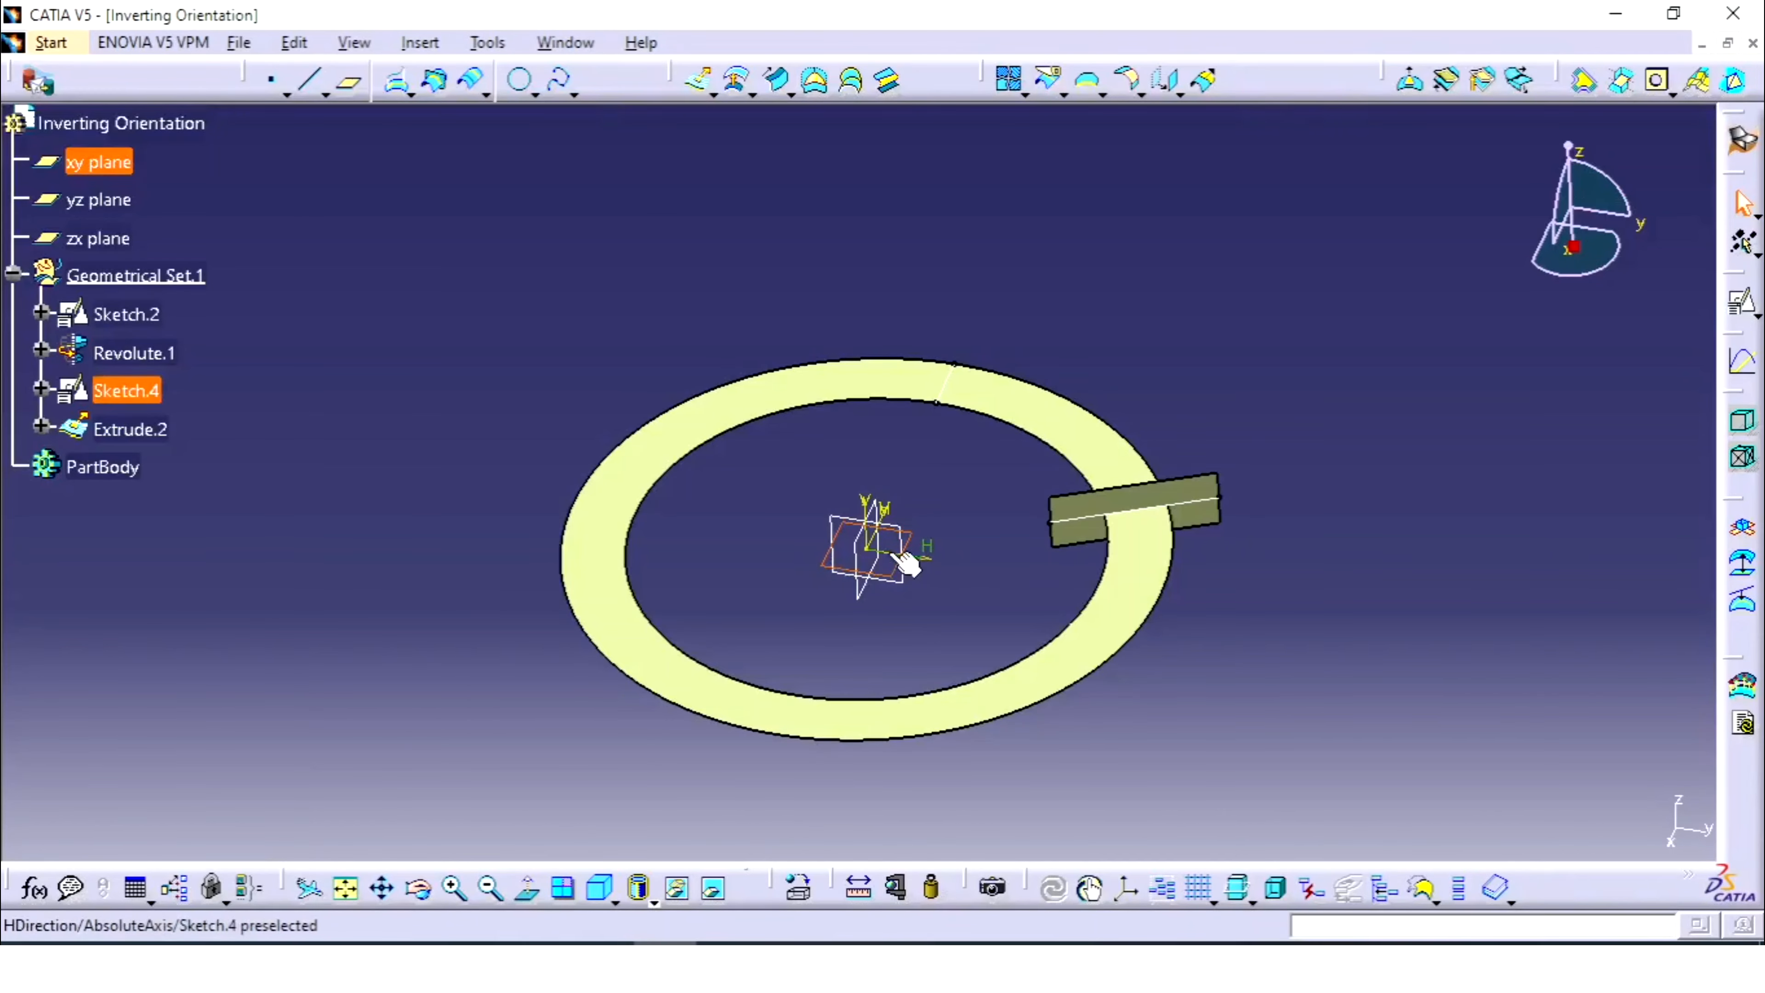
pyautogui.click(1743, 306)
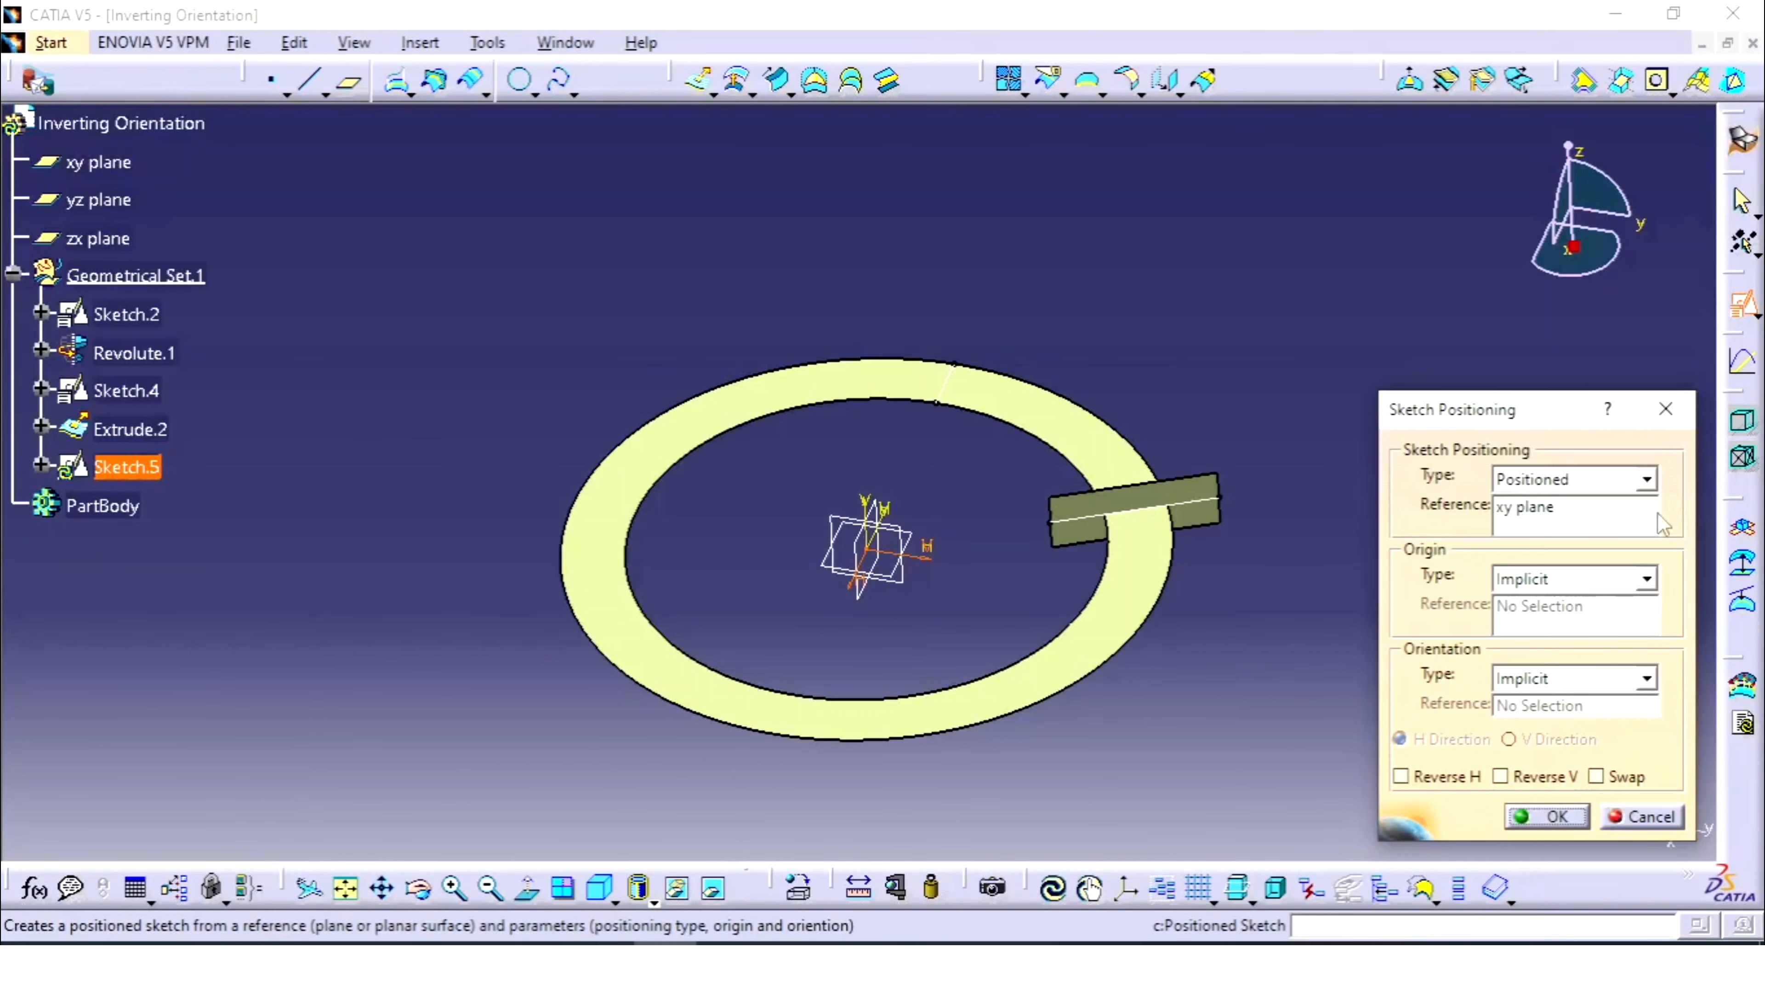
pyautogui.click(1596, 777)
pyautogui.click(1500, 777)
pyautogui.click(1544, 818)
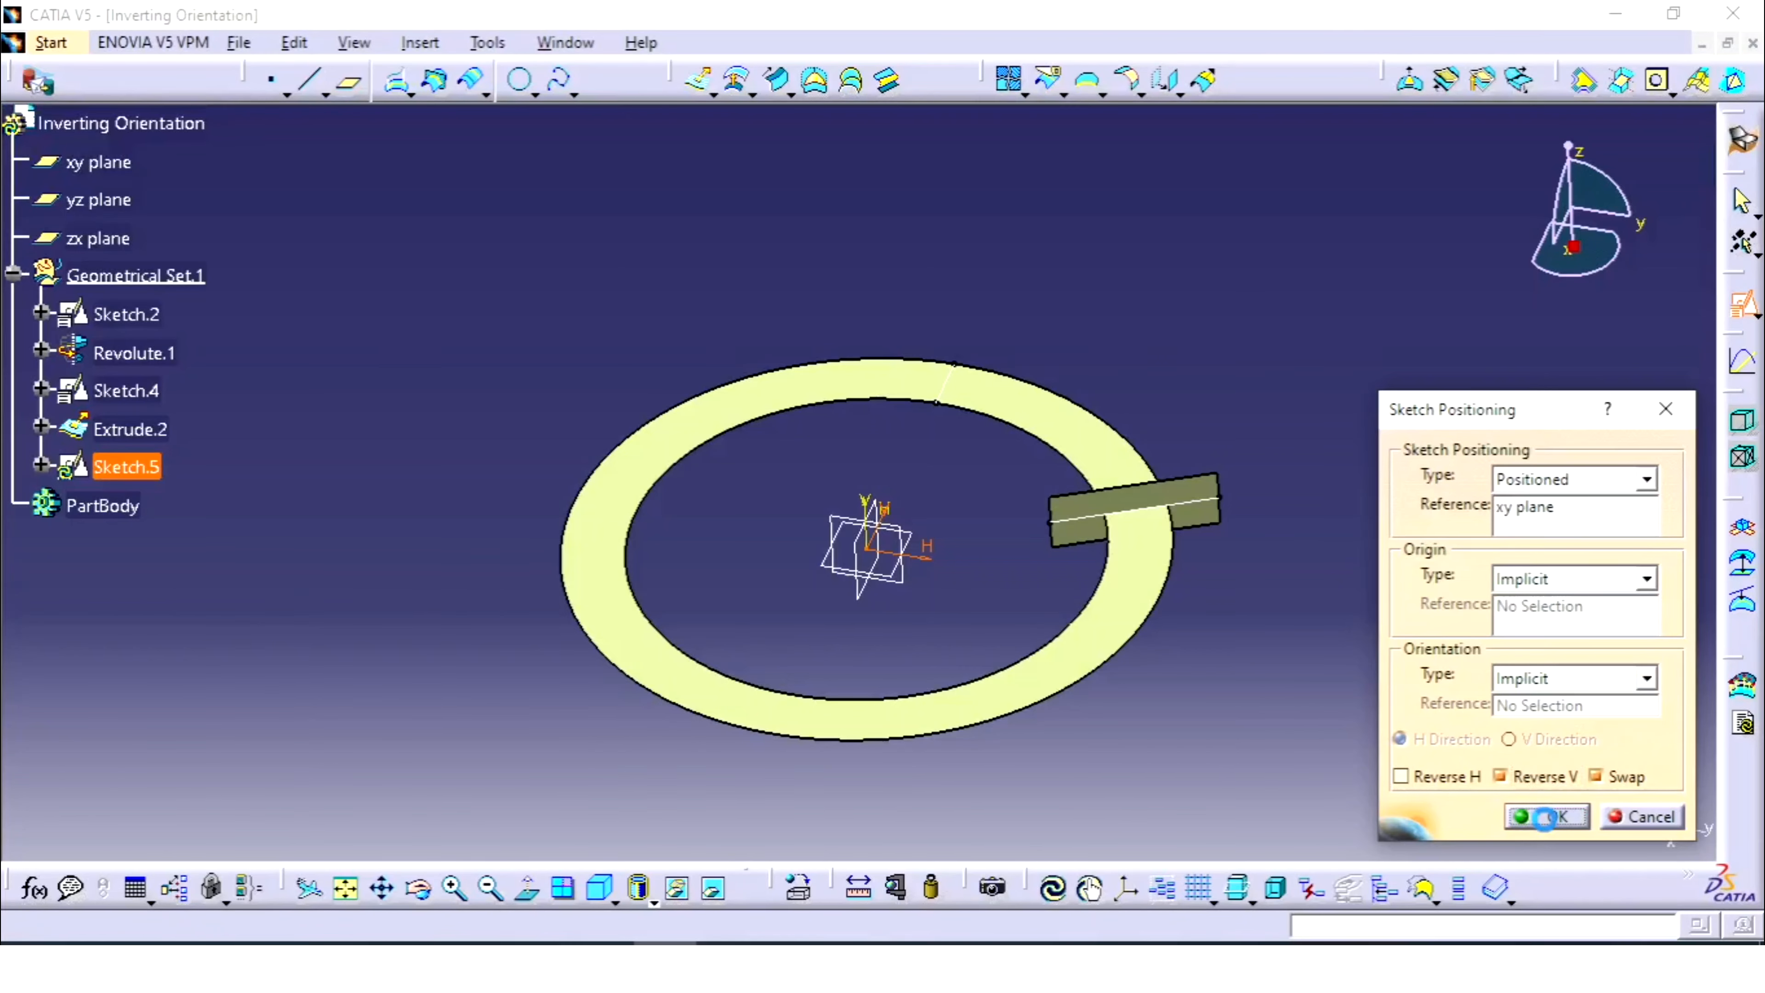
# - Draw a line across the ring's lower right side and return to 3D
pyautogui.click(1249, 81)
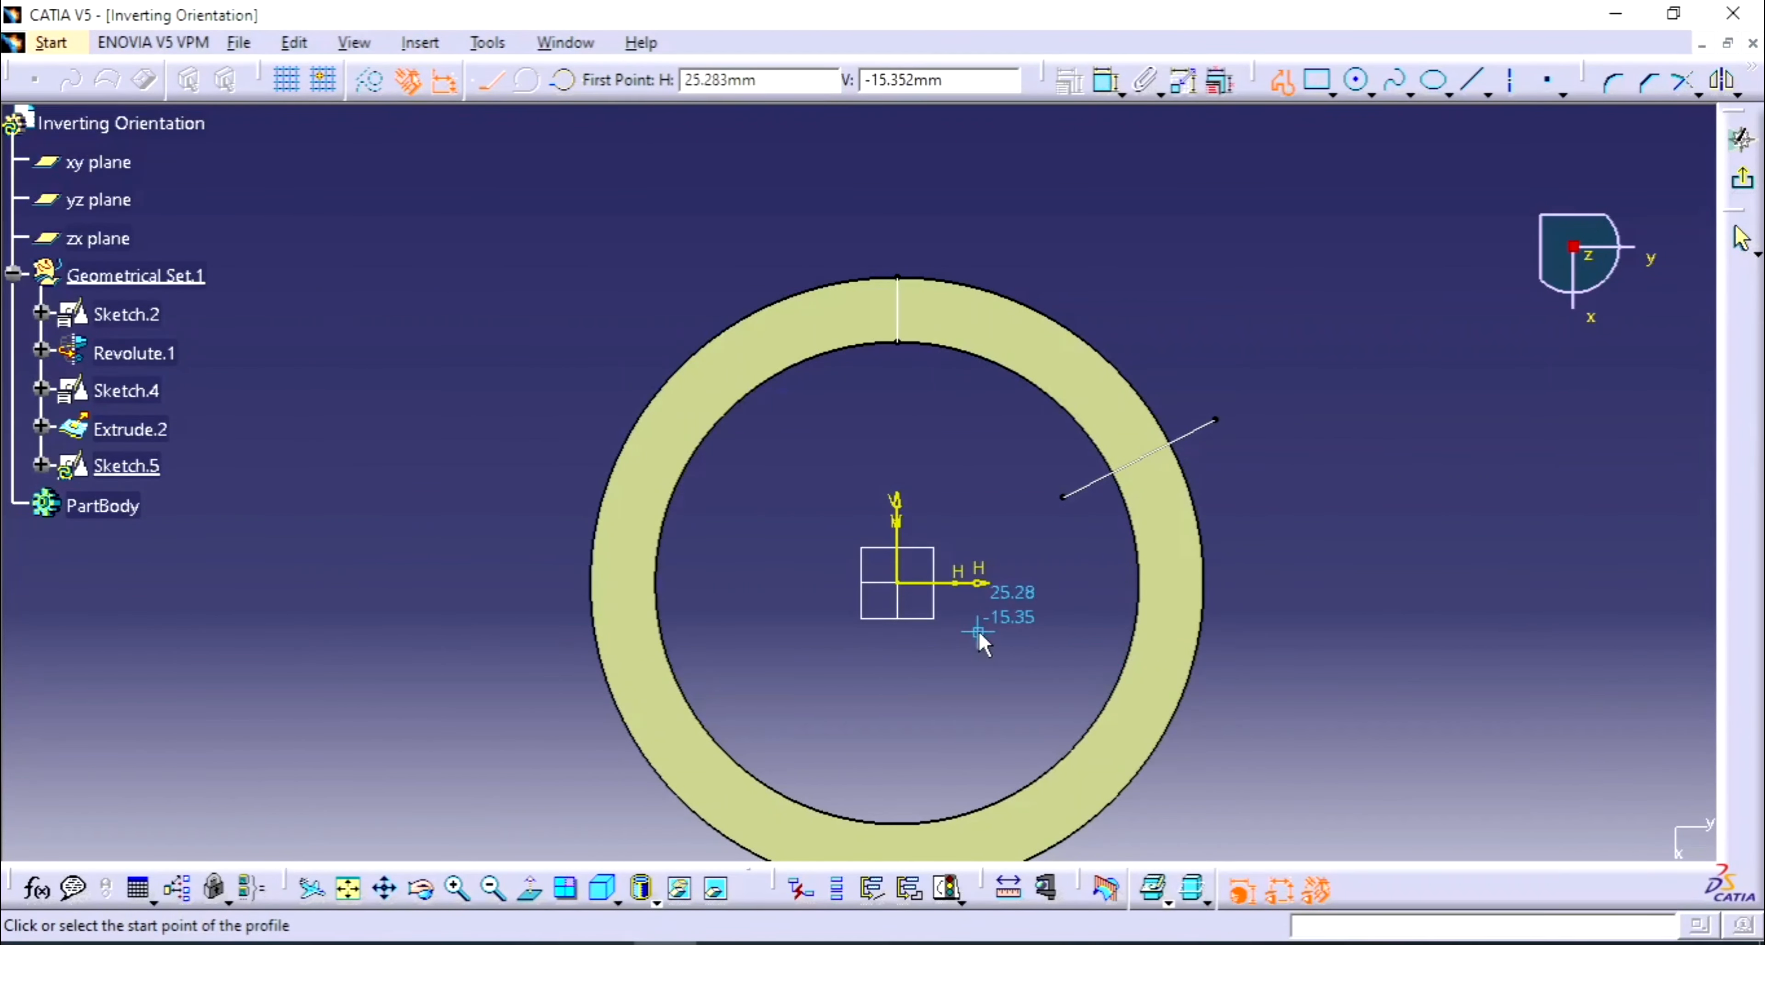
pyautogui.click(897, 582)
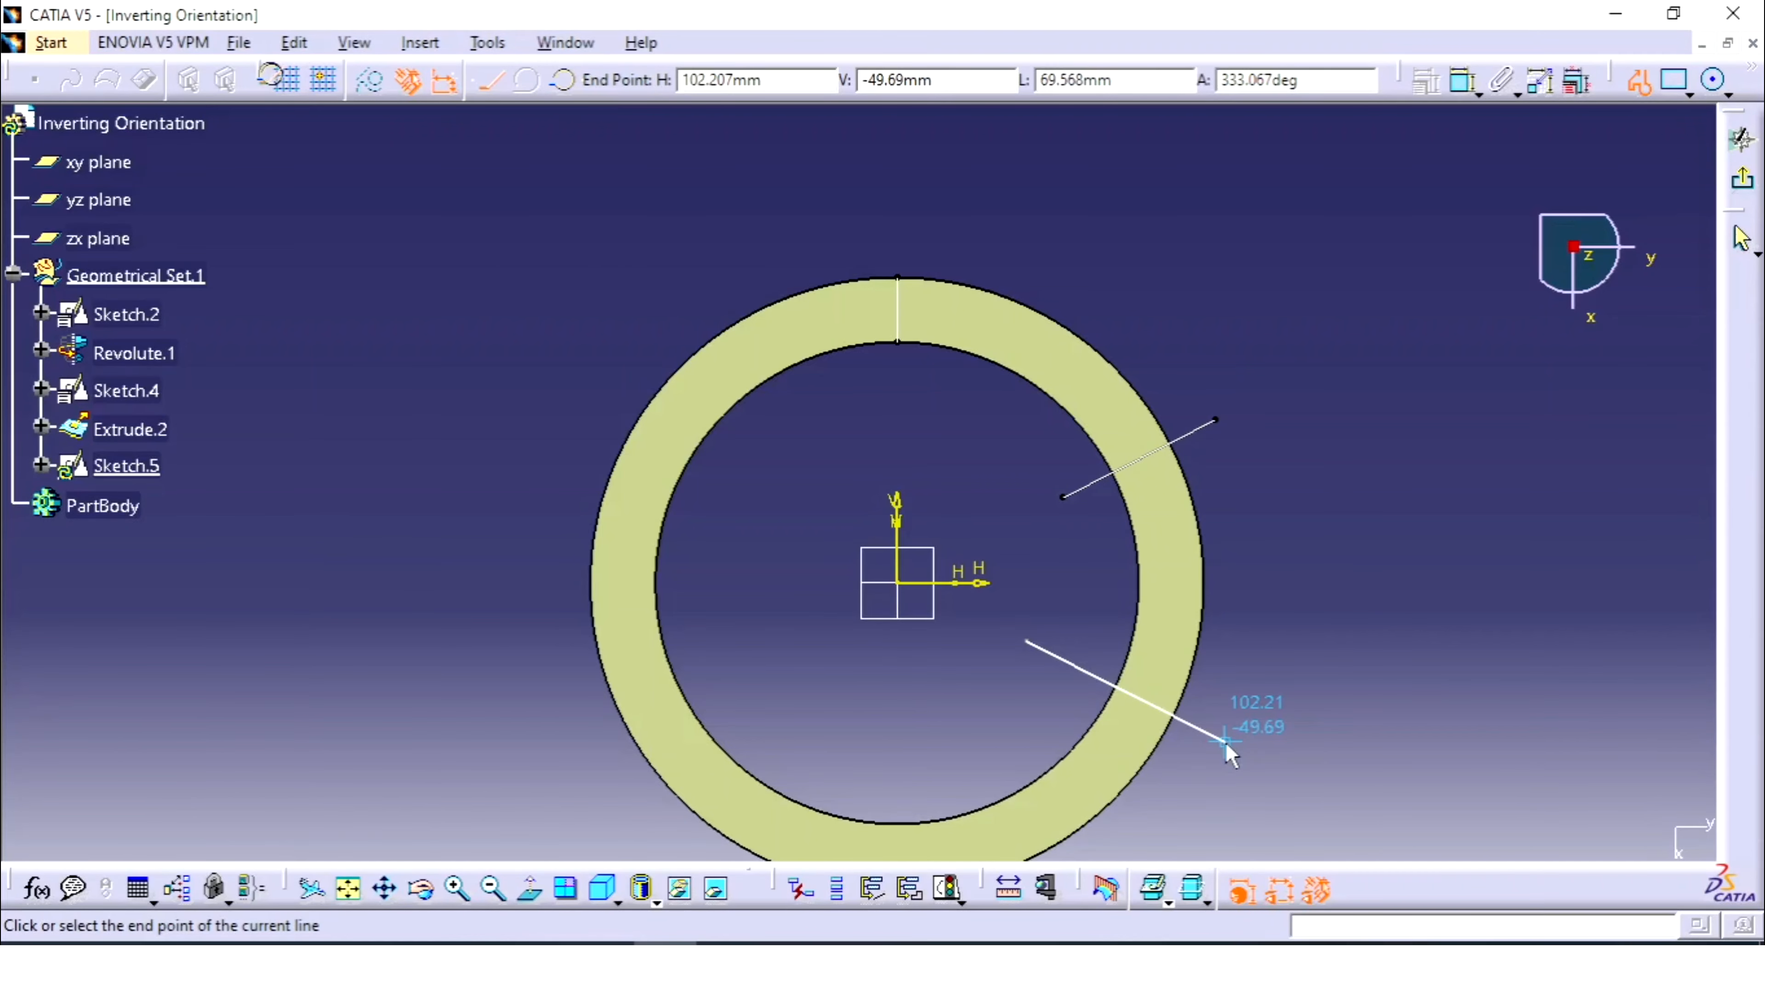
pyautogui.click(1743, 237)
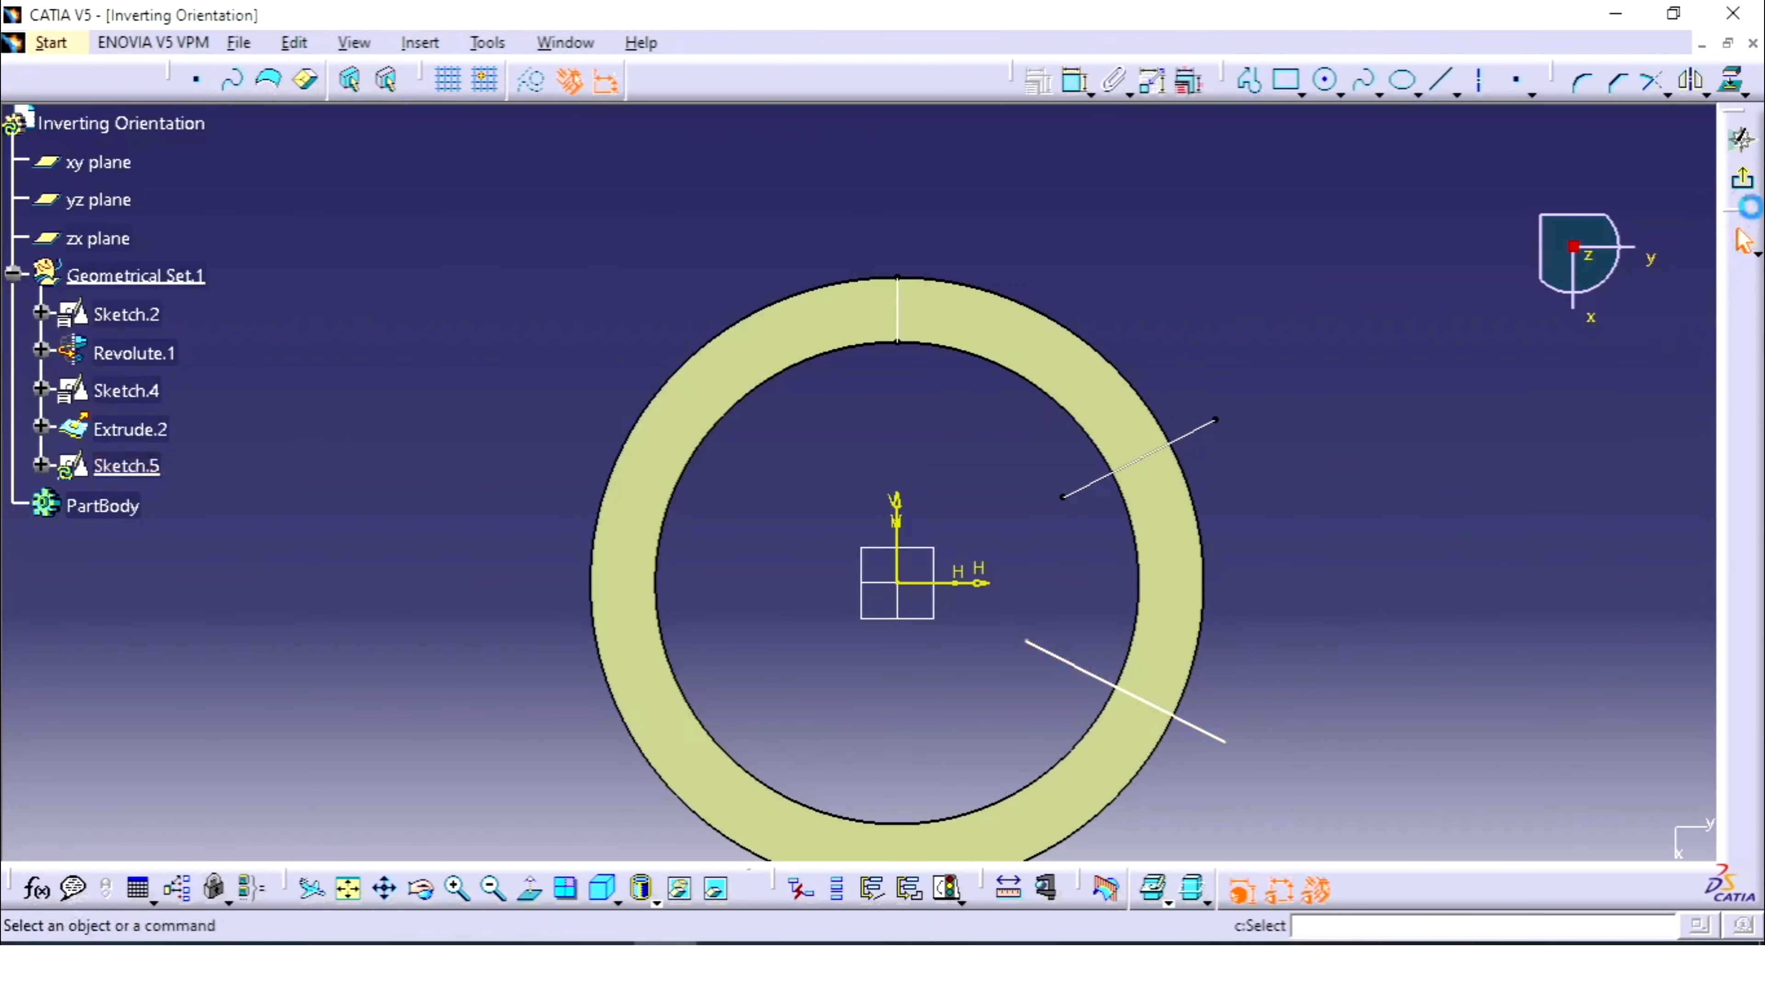
pyautogui.click(1741, 139)
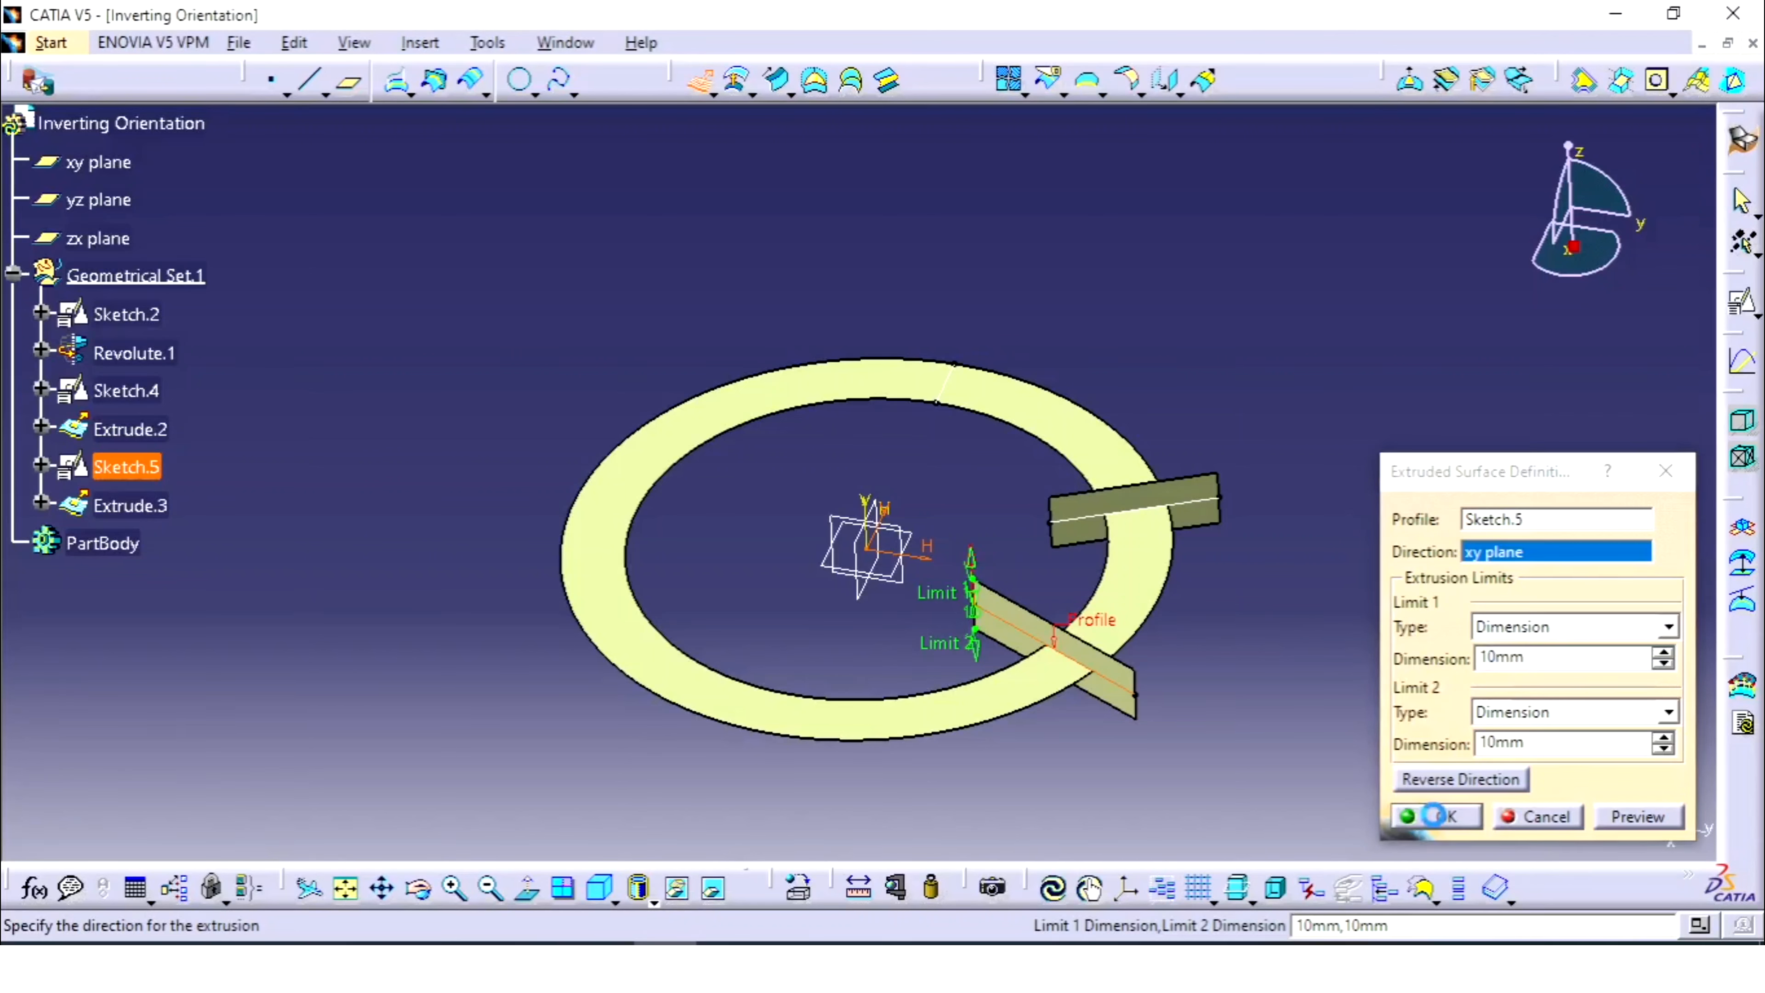
# - Create Extrude.3 at 10mm each way and hide Sketch.4 and Sketch.5
pyautogui.click(1432, 816)
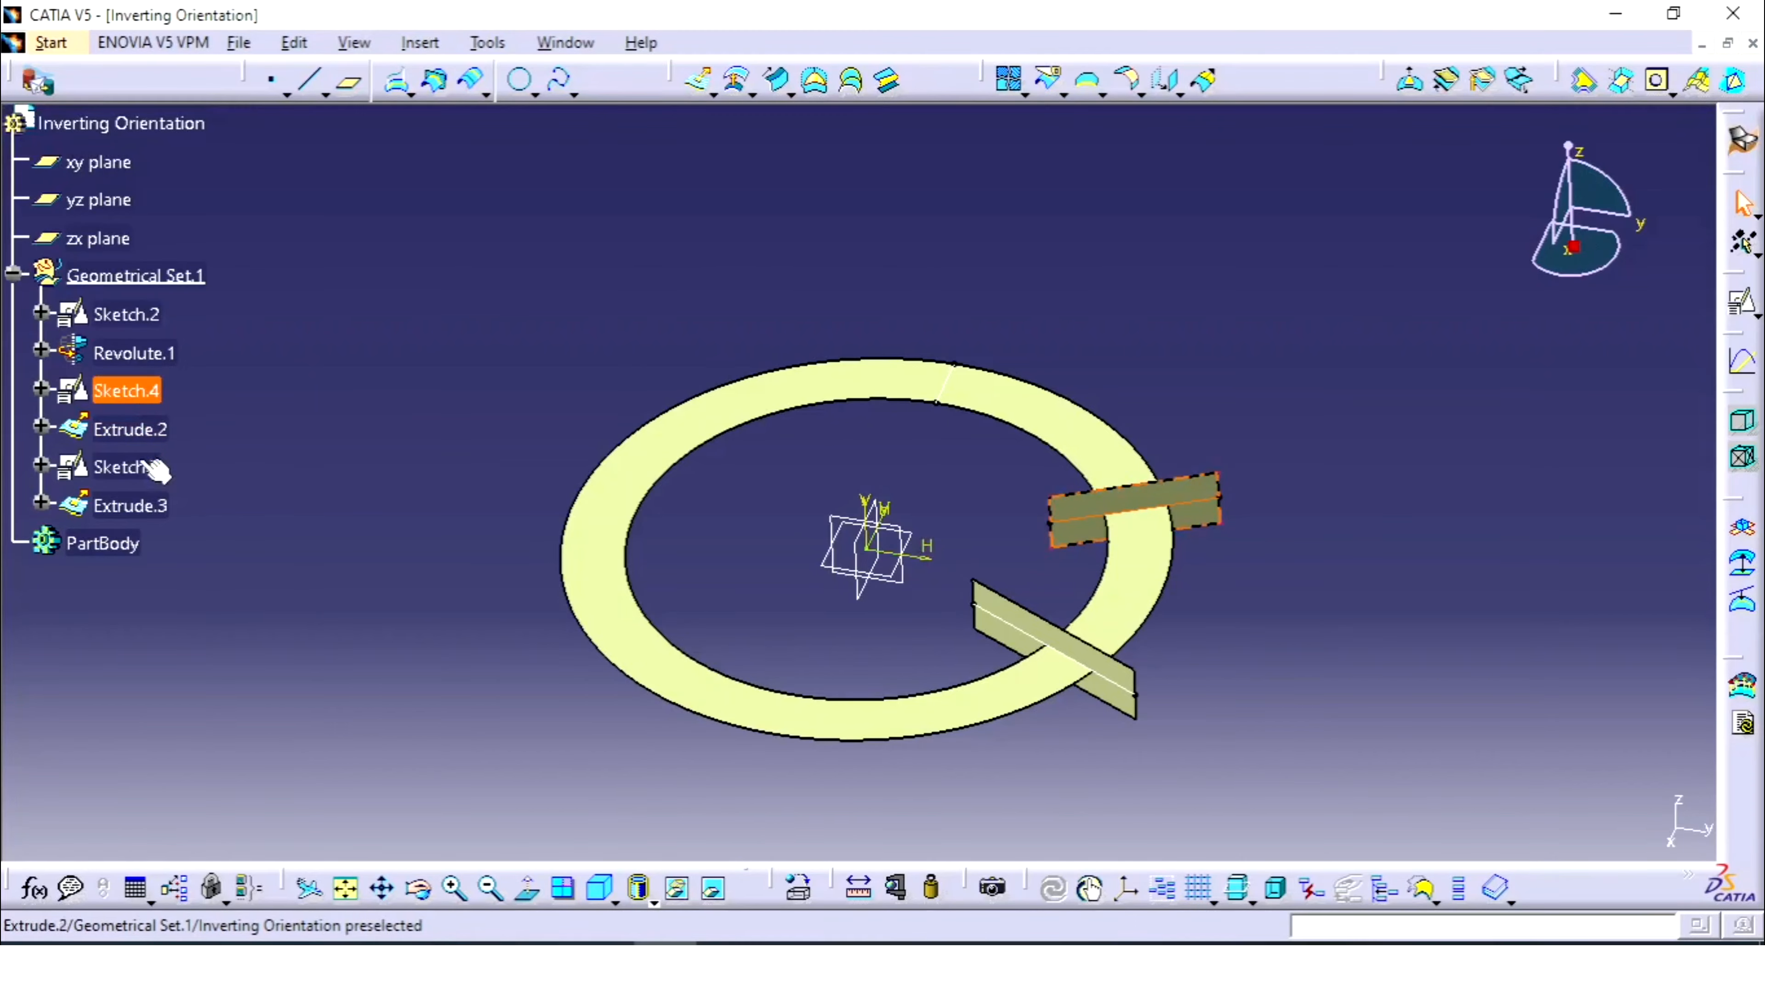
pyautogui.rightClick(139, 476)
pyautogui.click(233, 379)
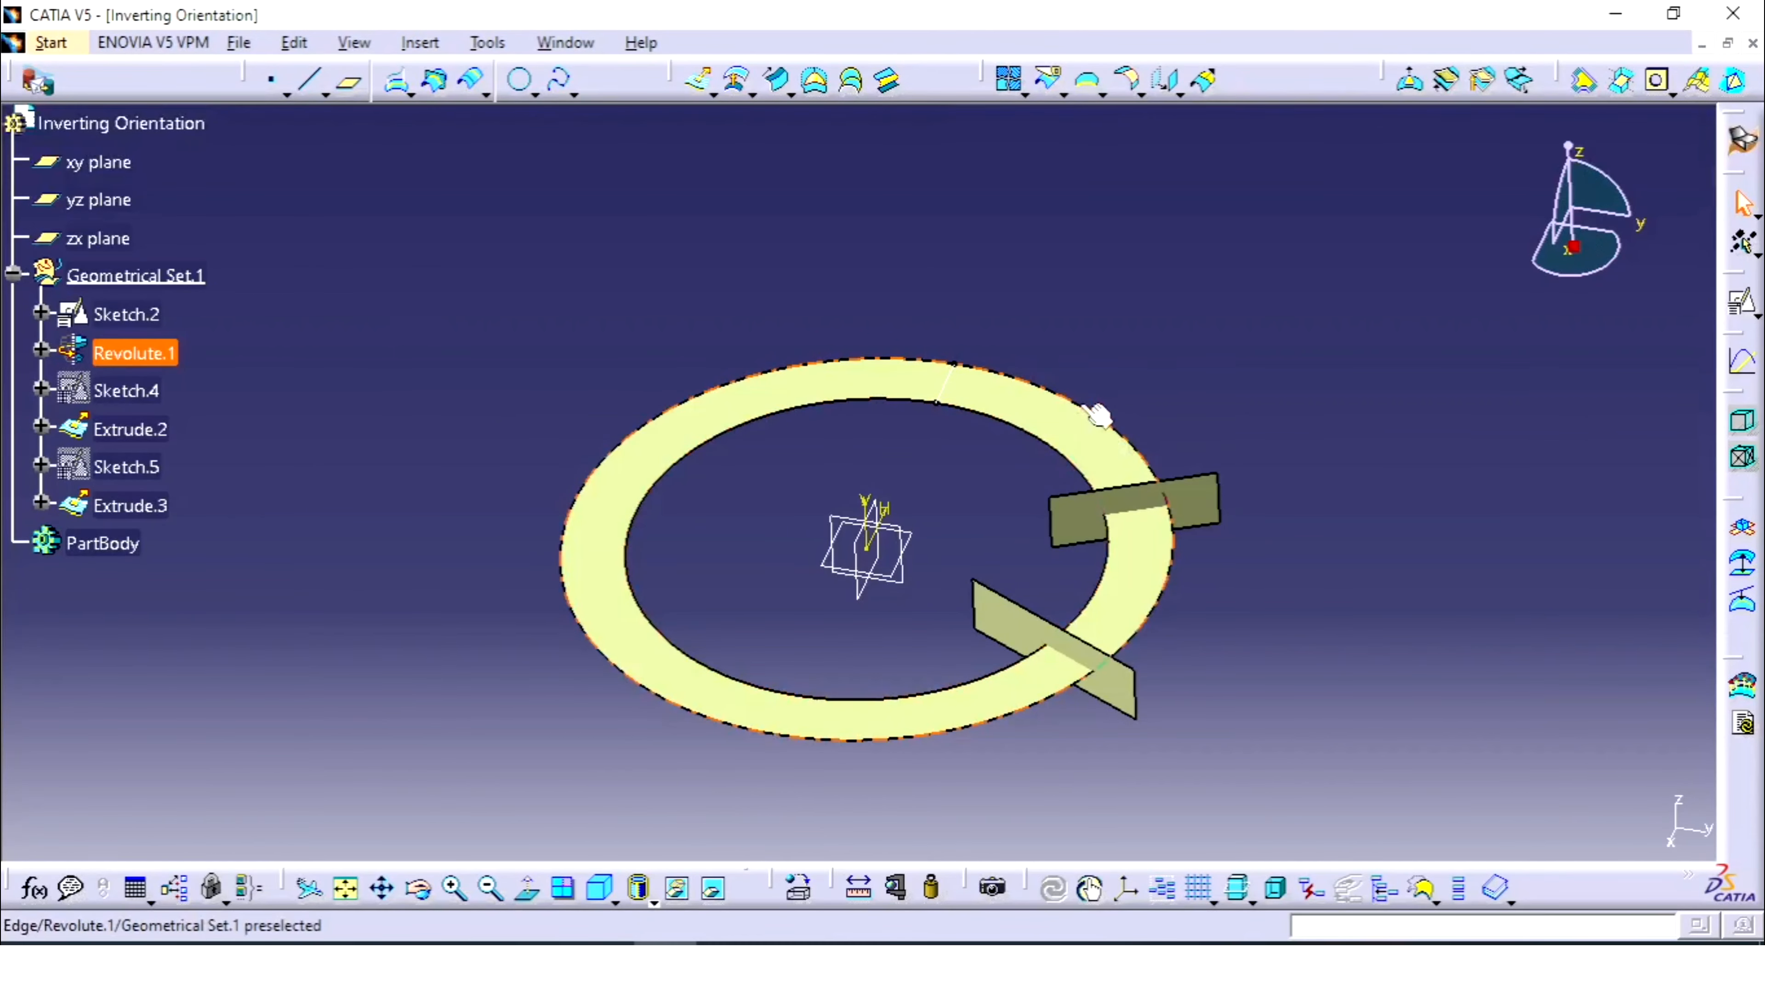
# - Open the Split definition with no element to cut selected yet
pyautogui.click(1043, 415)
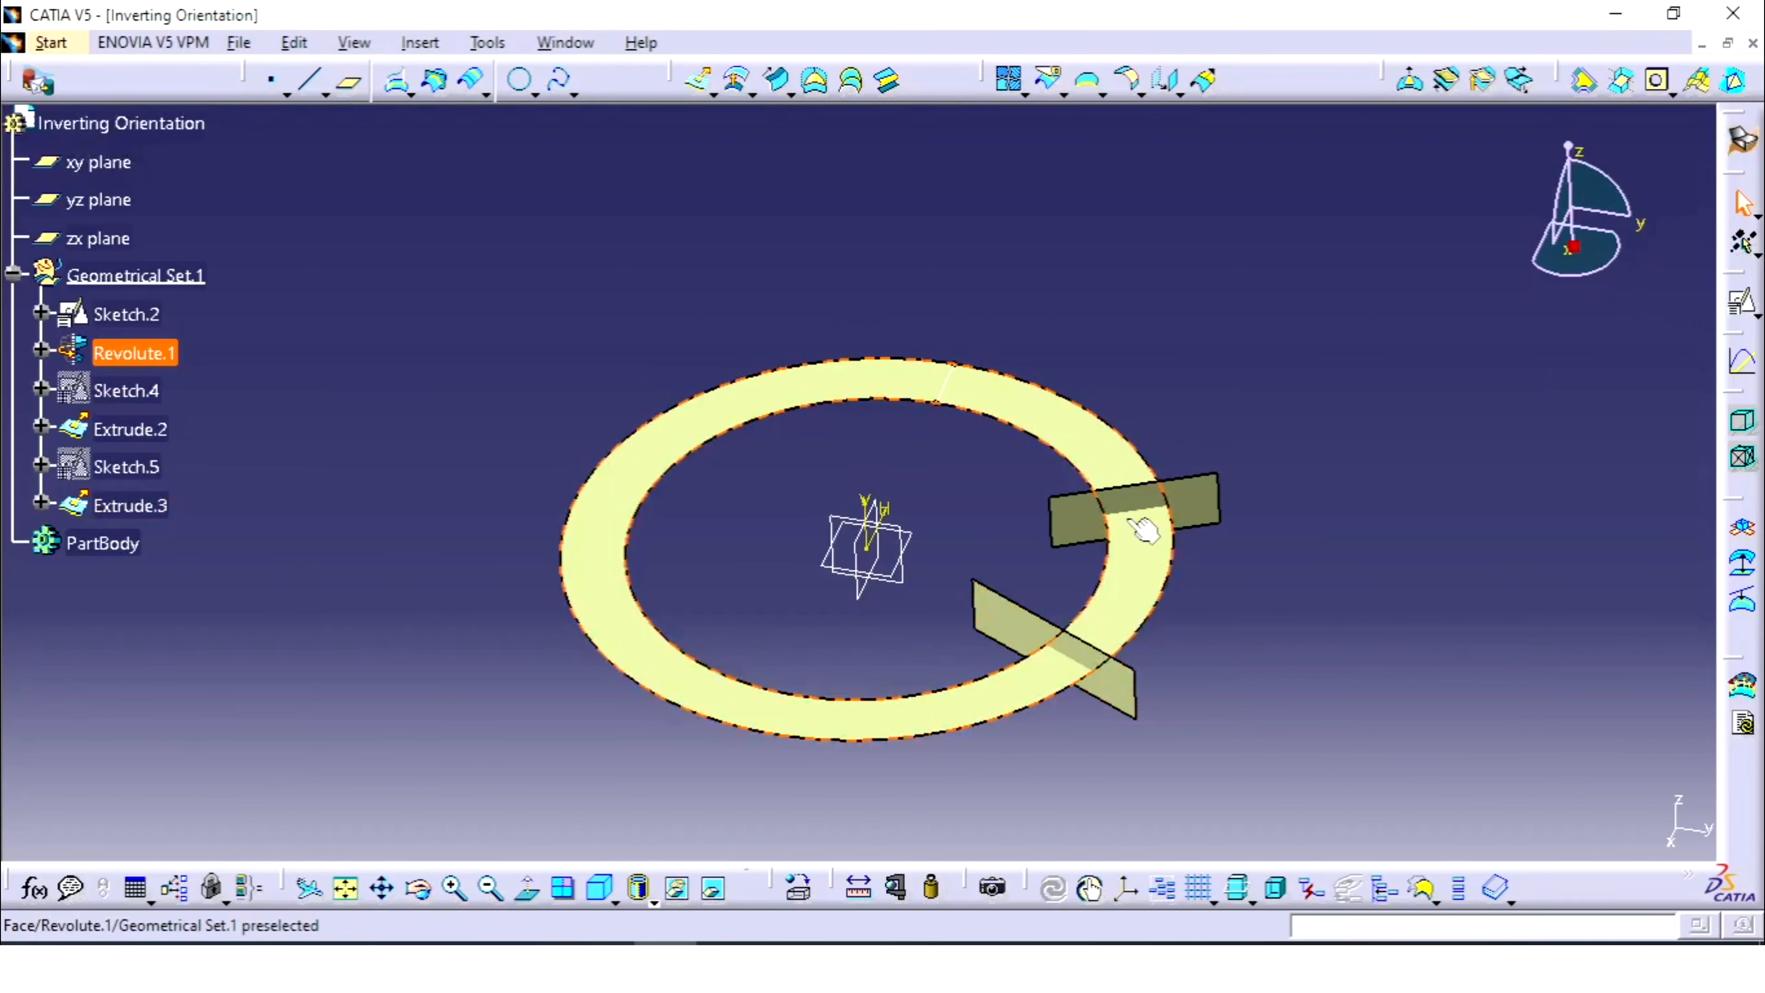
pyautogui.click(1306, 383)
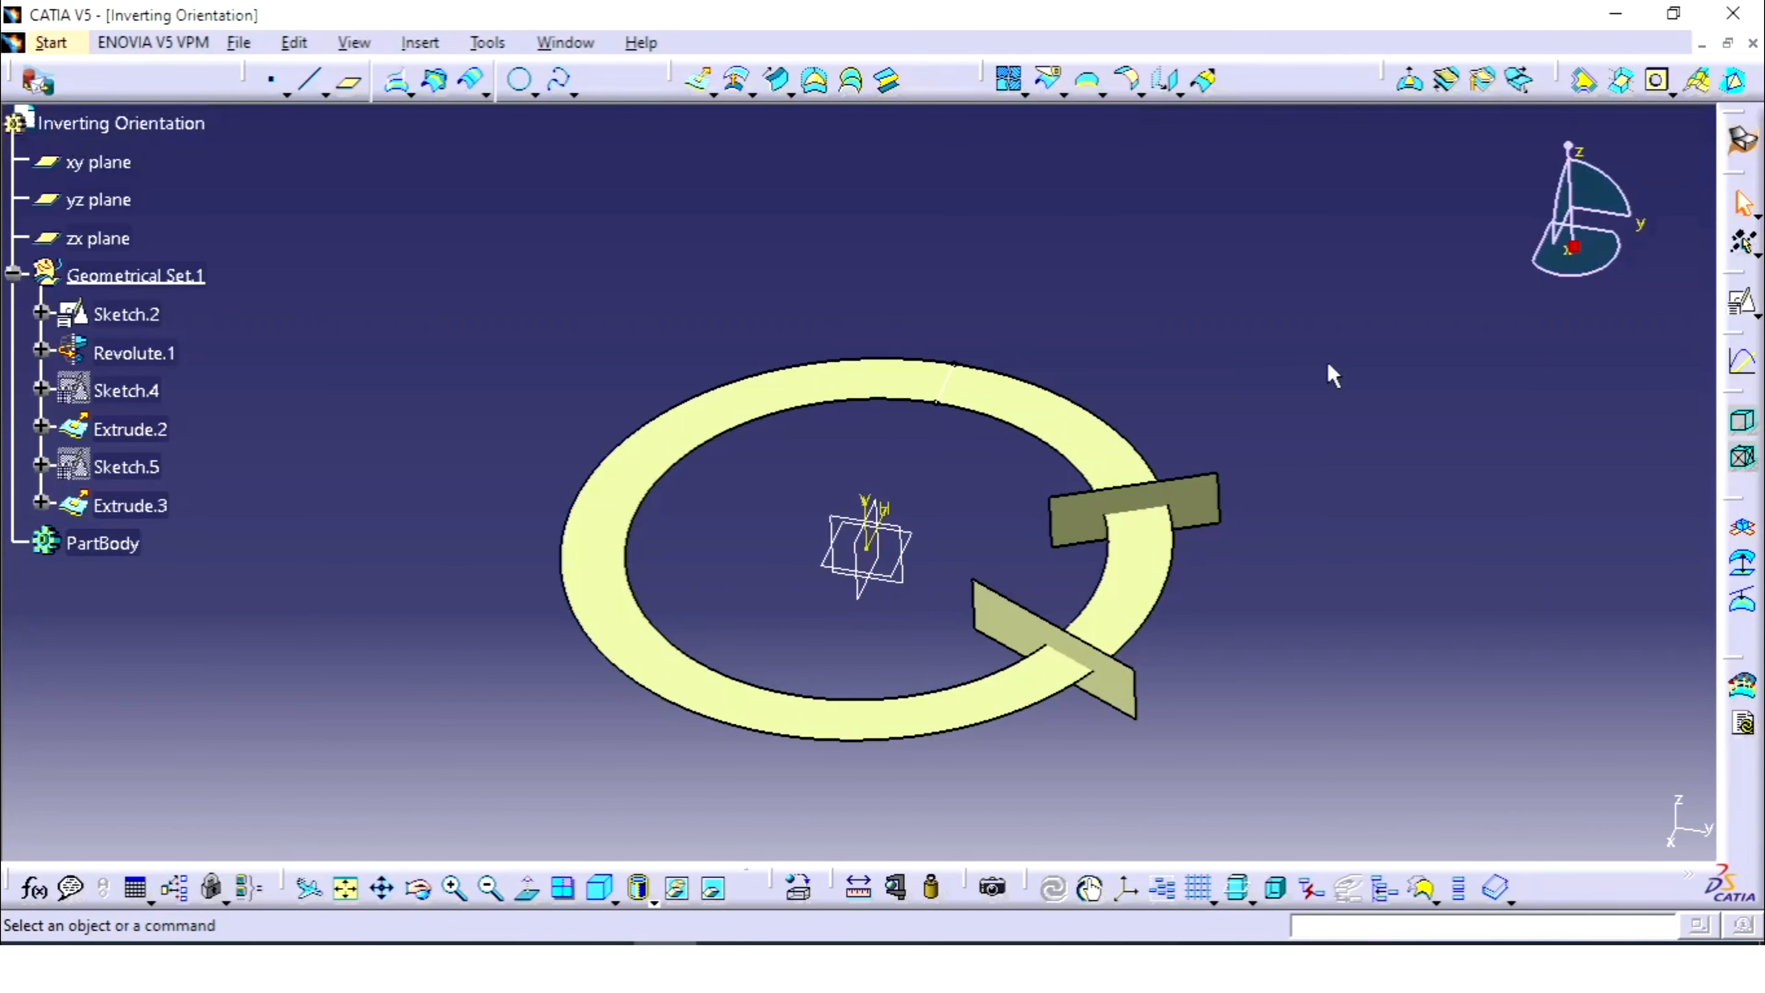
pyautogui.click(1049, 79)
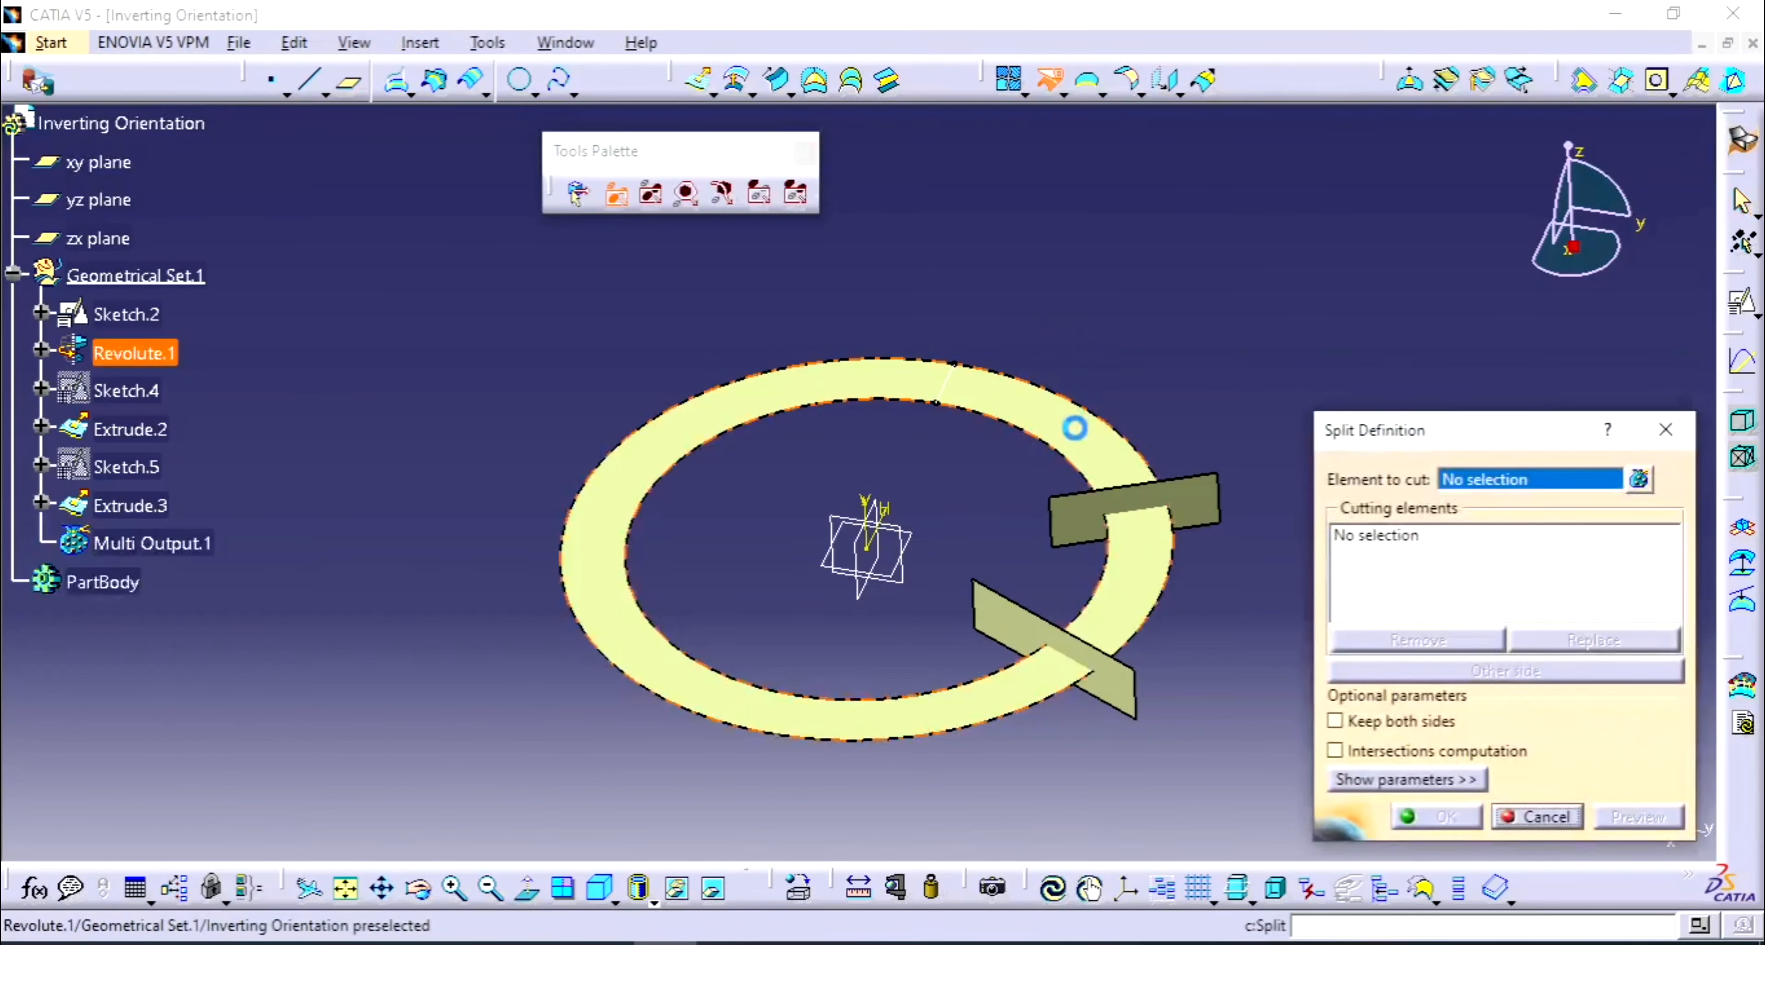
# - Try splitting Revolute.1 with Extrude.2, then dismiss the update error and cancel
pyautogui.click(1074, 423)
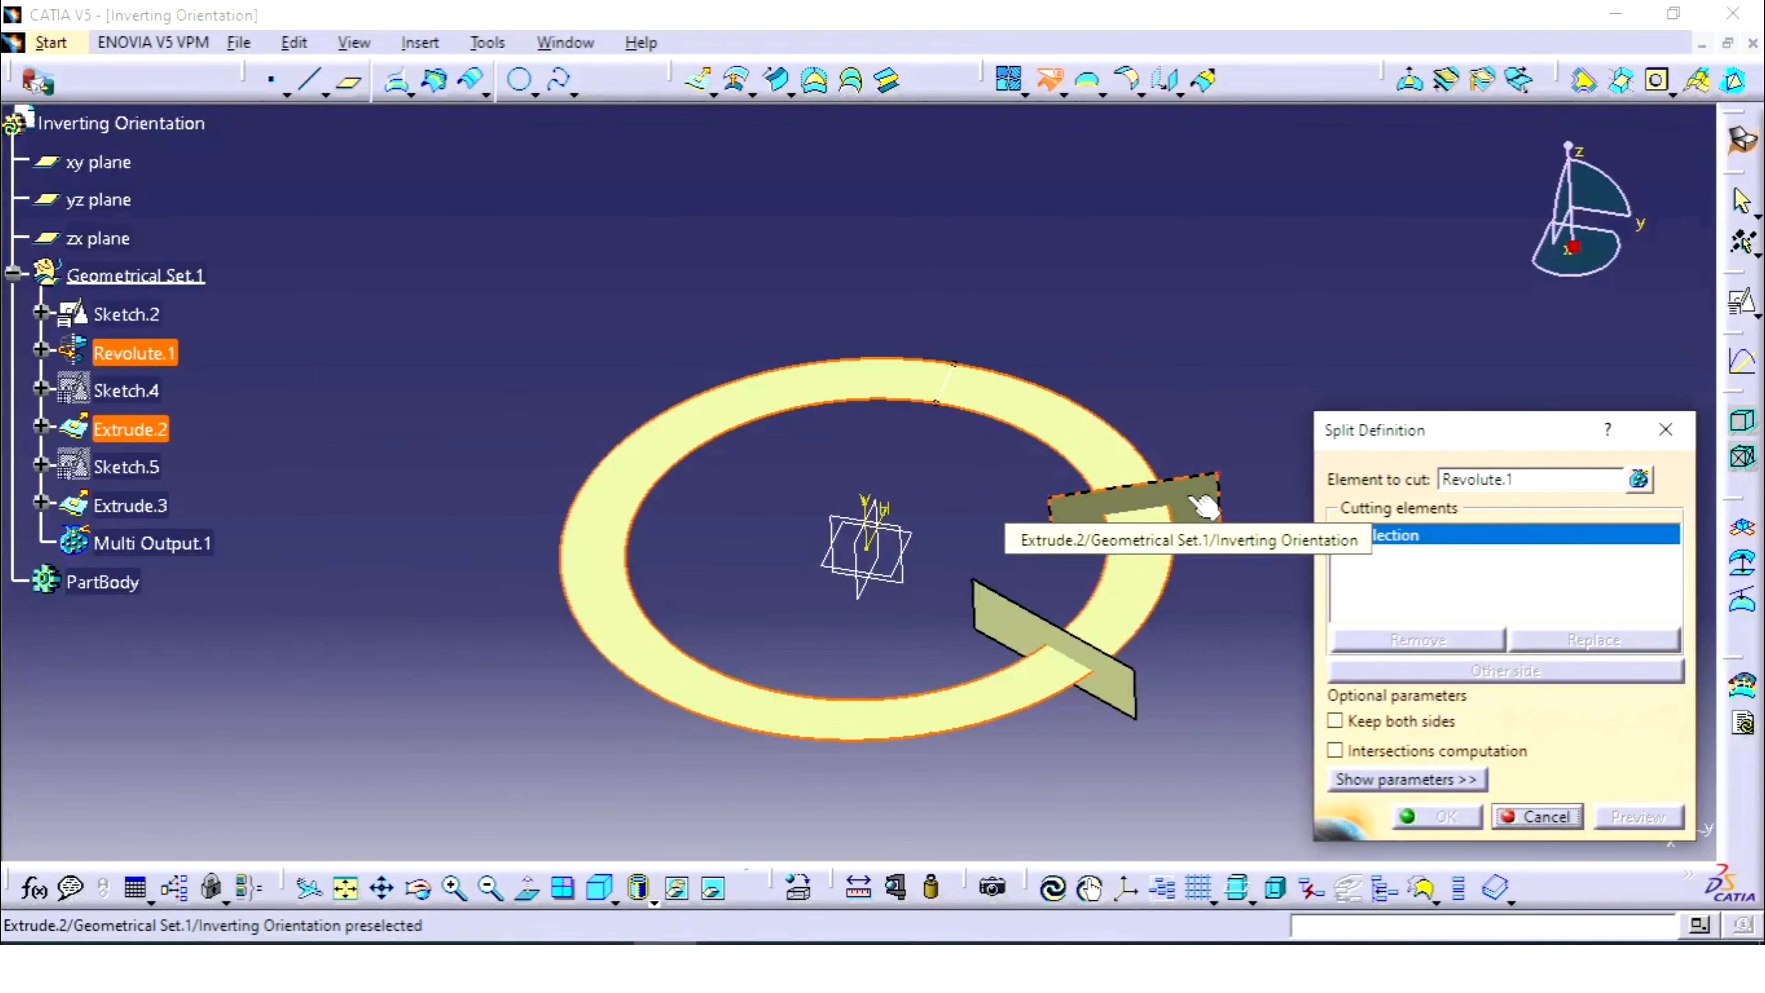
pyautogui.click(1204, 505)
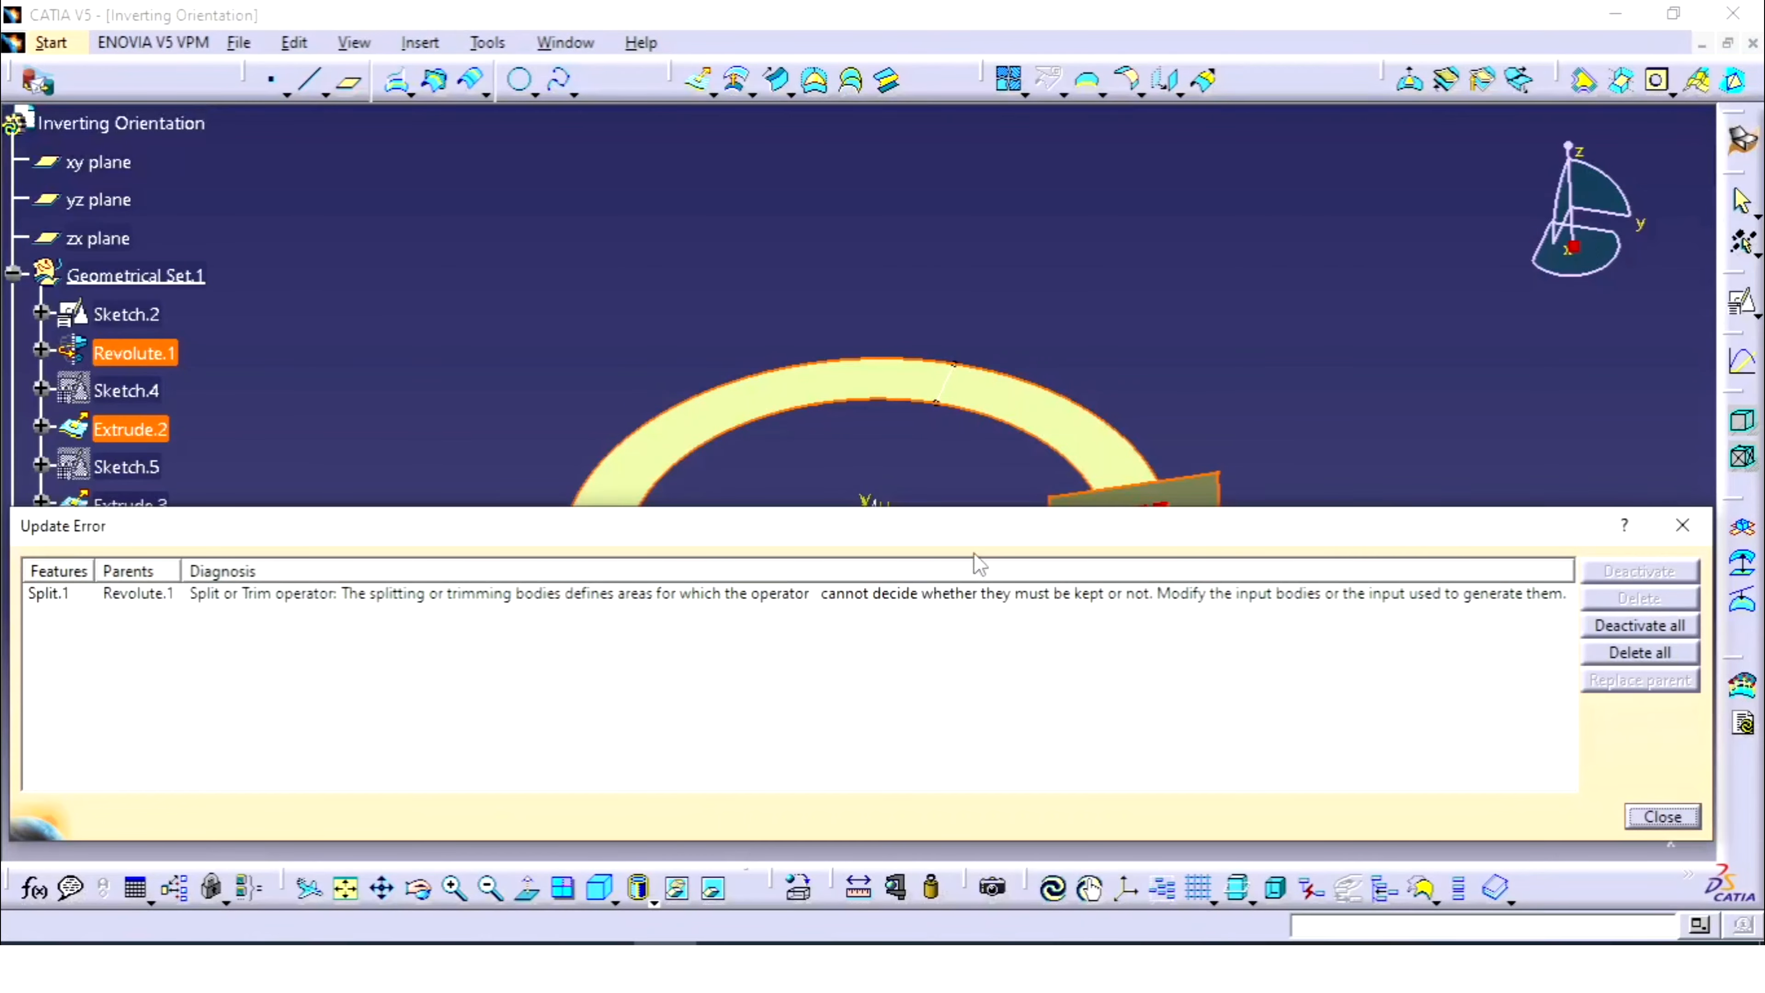
pyautogui.click(1683, 525)
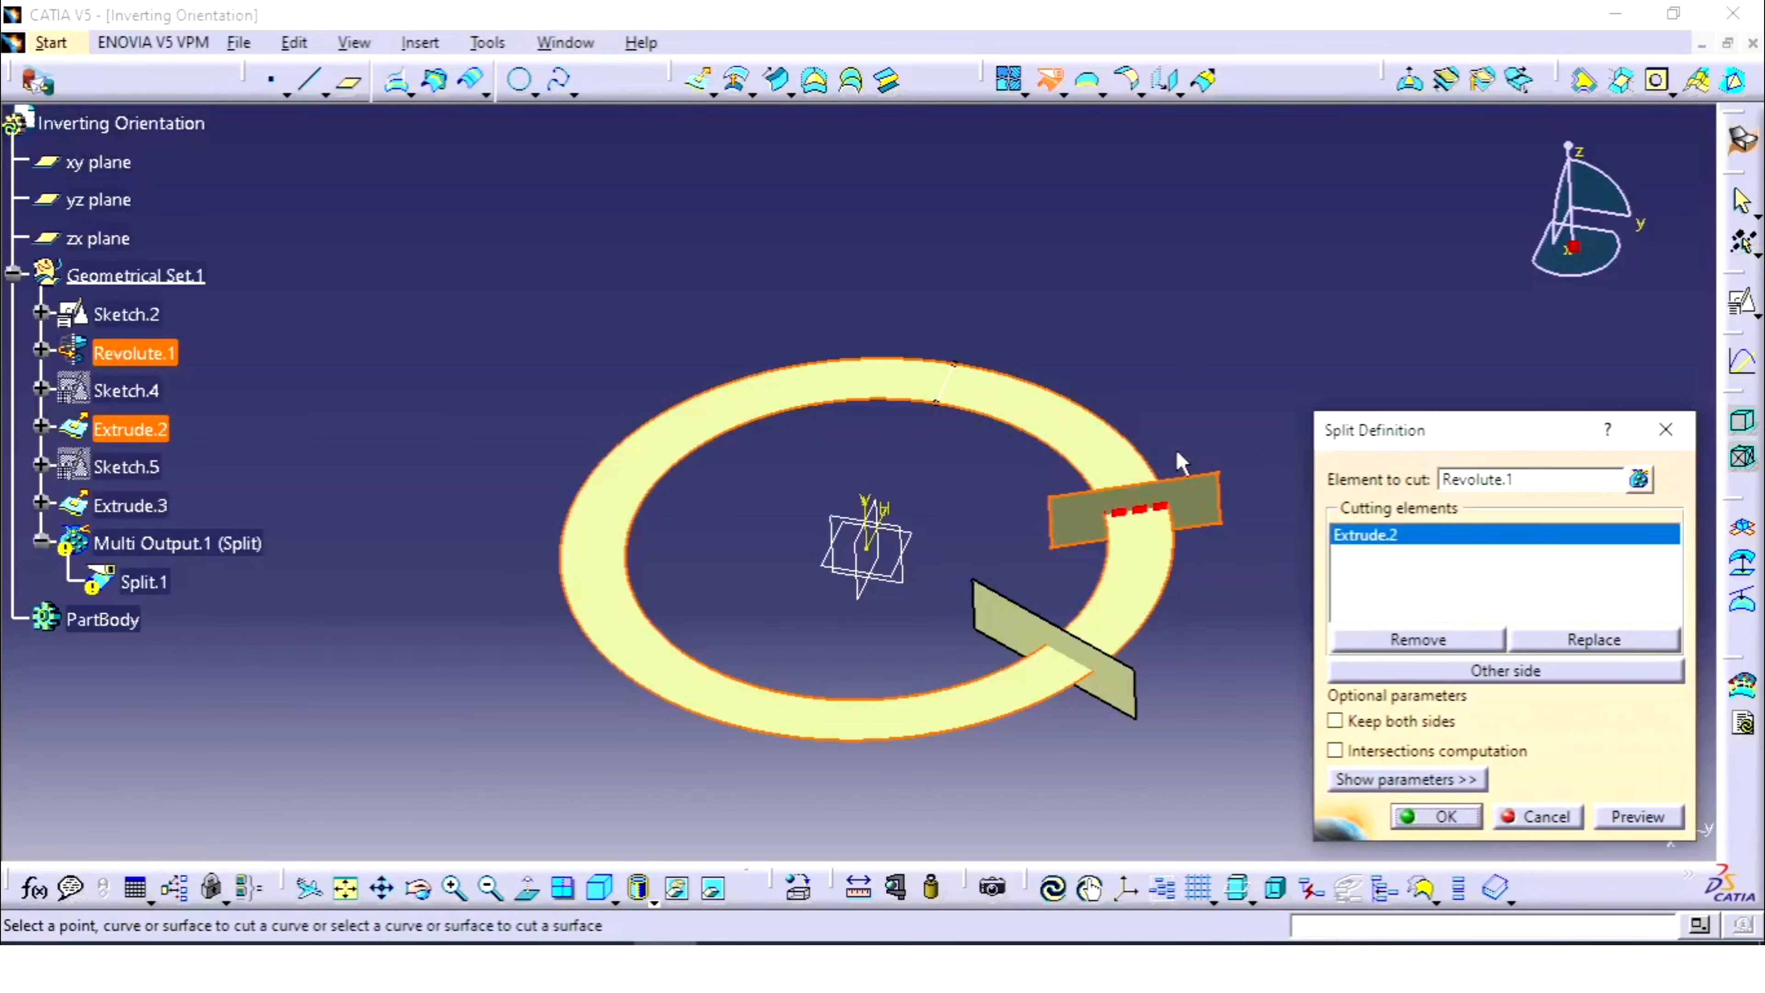
pyautogui.press('Escape')
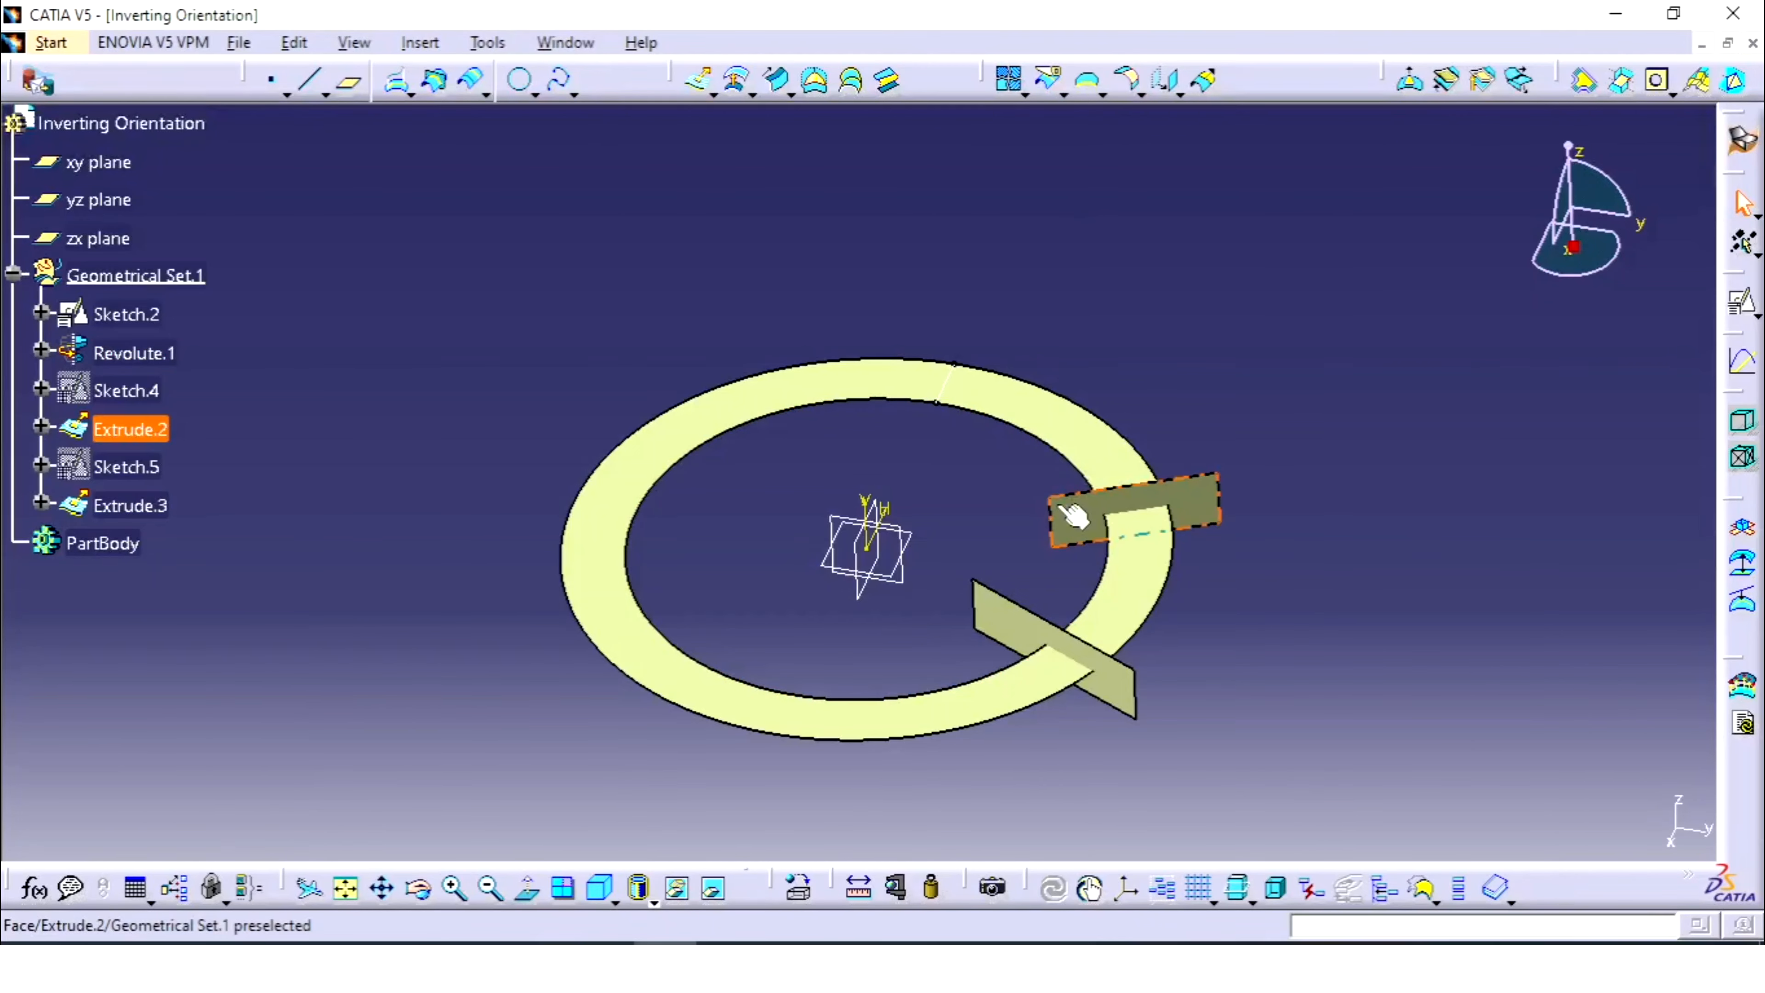
# - Retry splitting Revolute.1 with Extrude.3 alone and cancel after the update error
pyautogui.click(1052, 70)
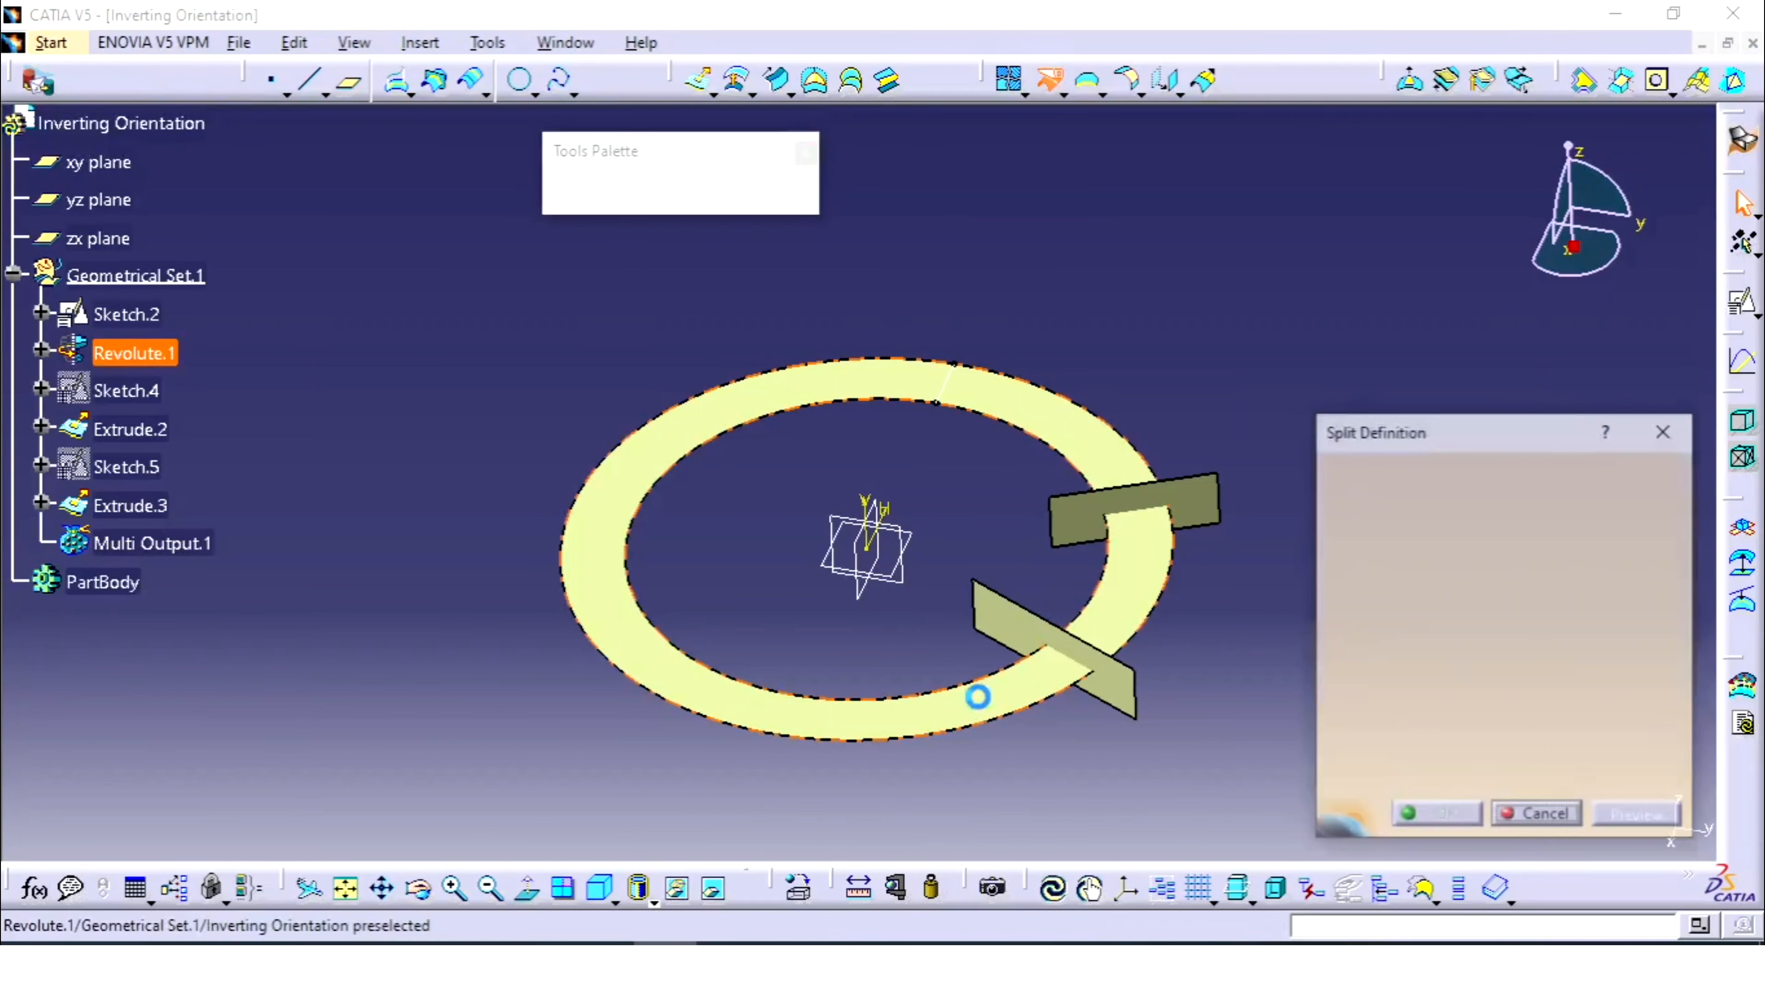
pyautogui.click(959, 698)
pyautogui.click(998, 665)
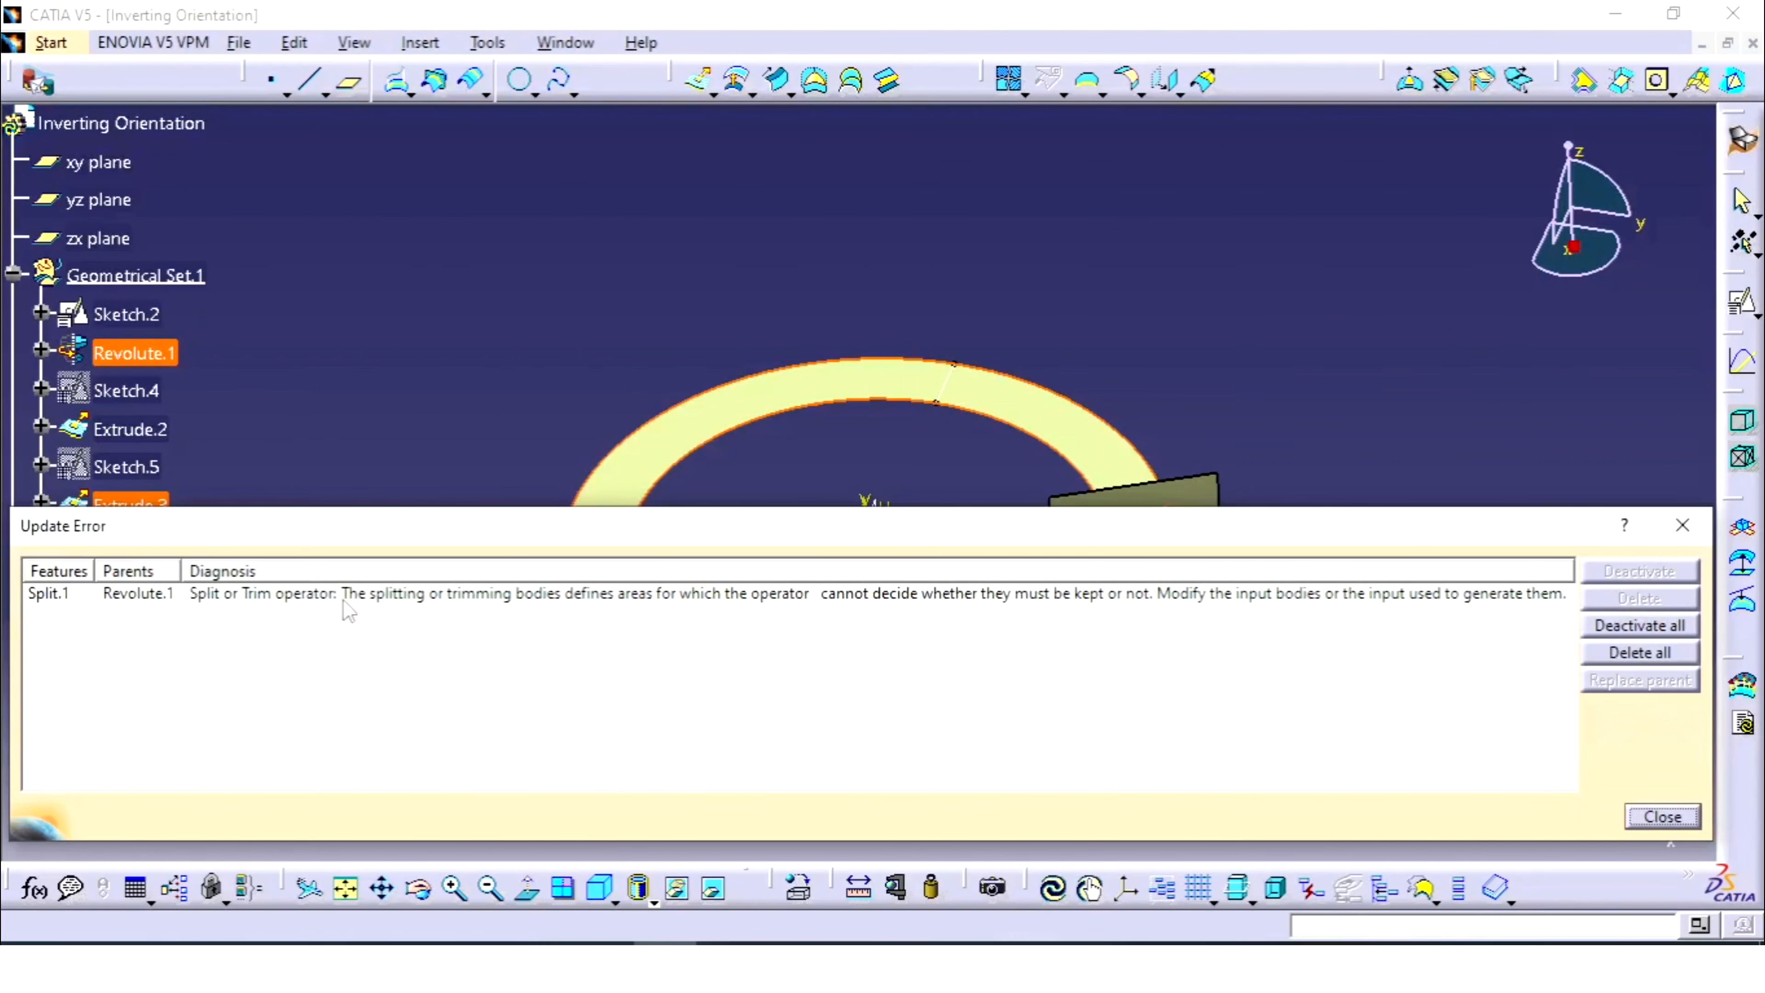
pyautogui.click(789, 601)
pyautogui.click(1683, 525)
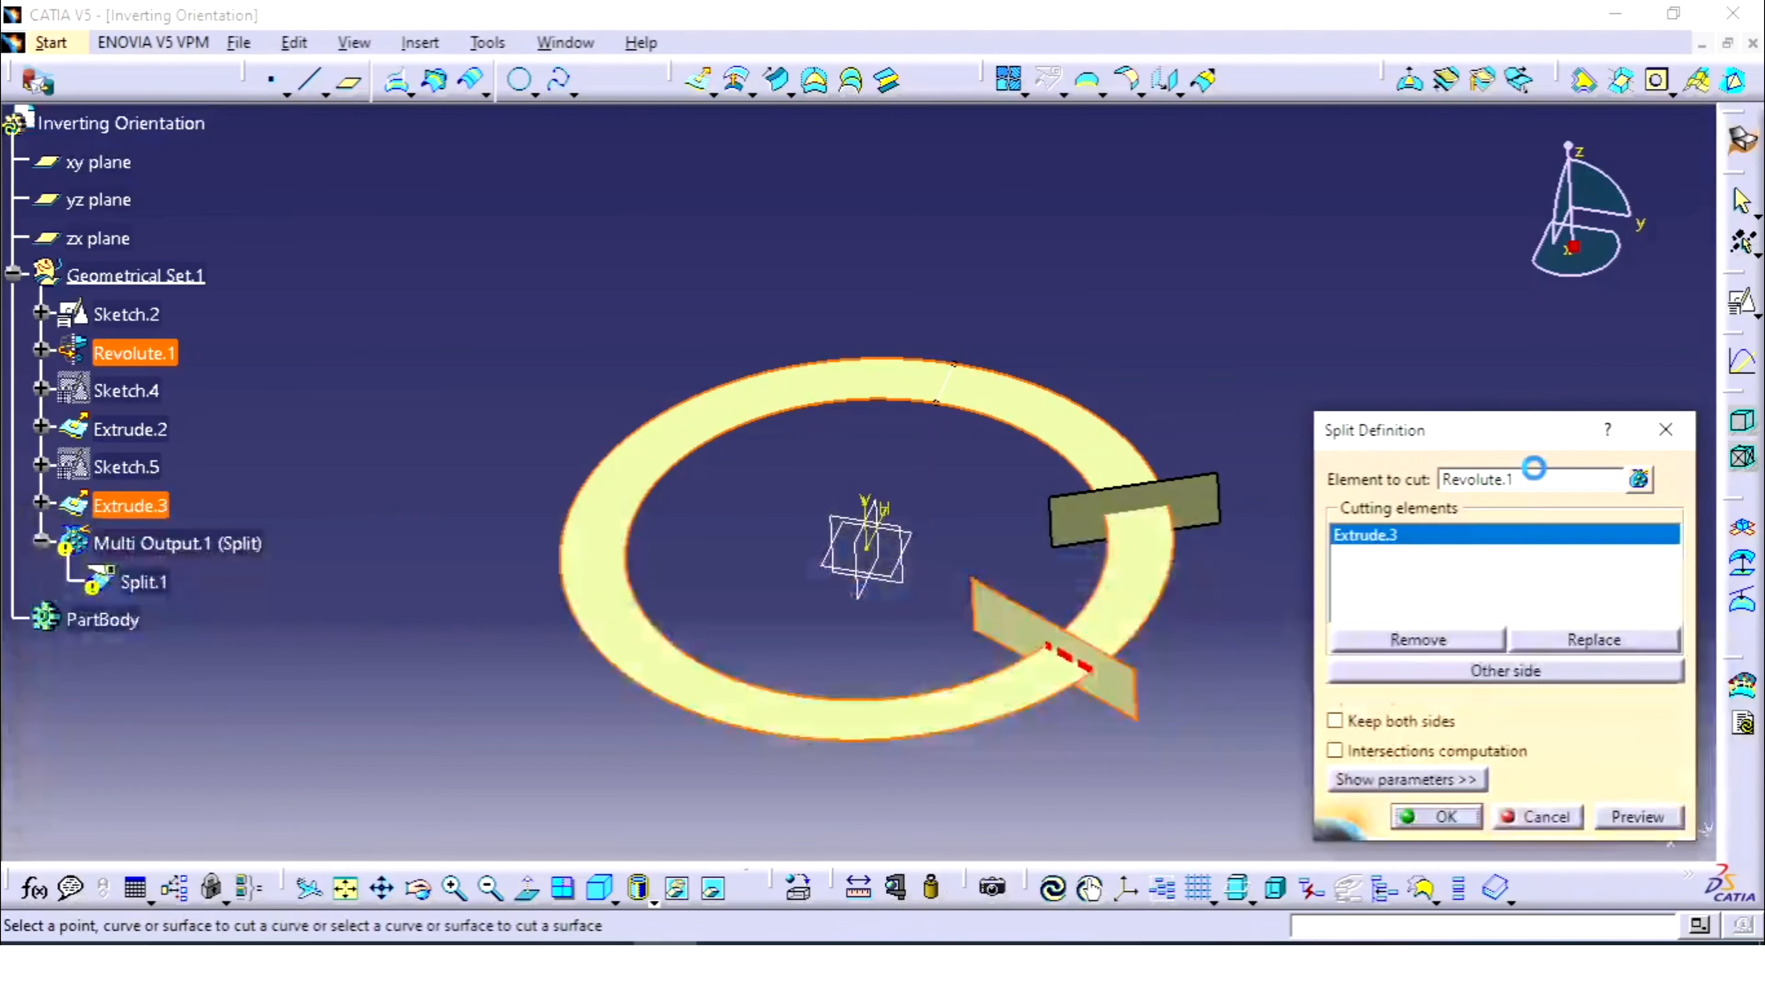
pyautogui.click(1667, 430)
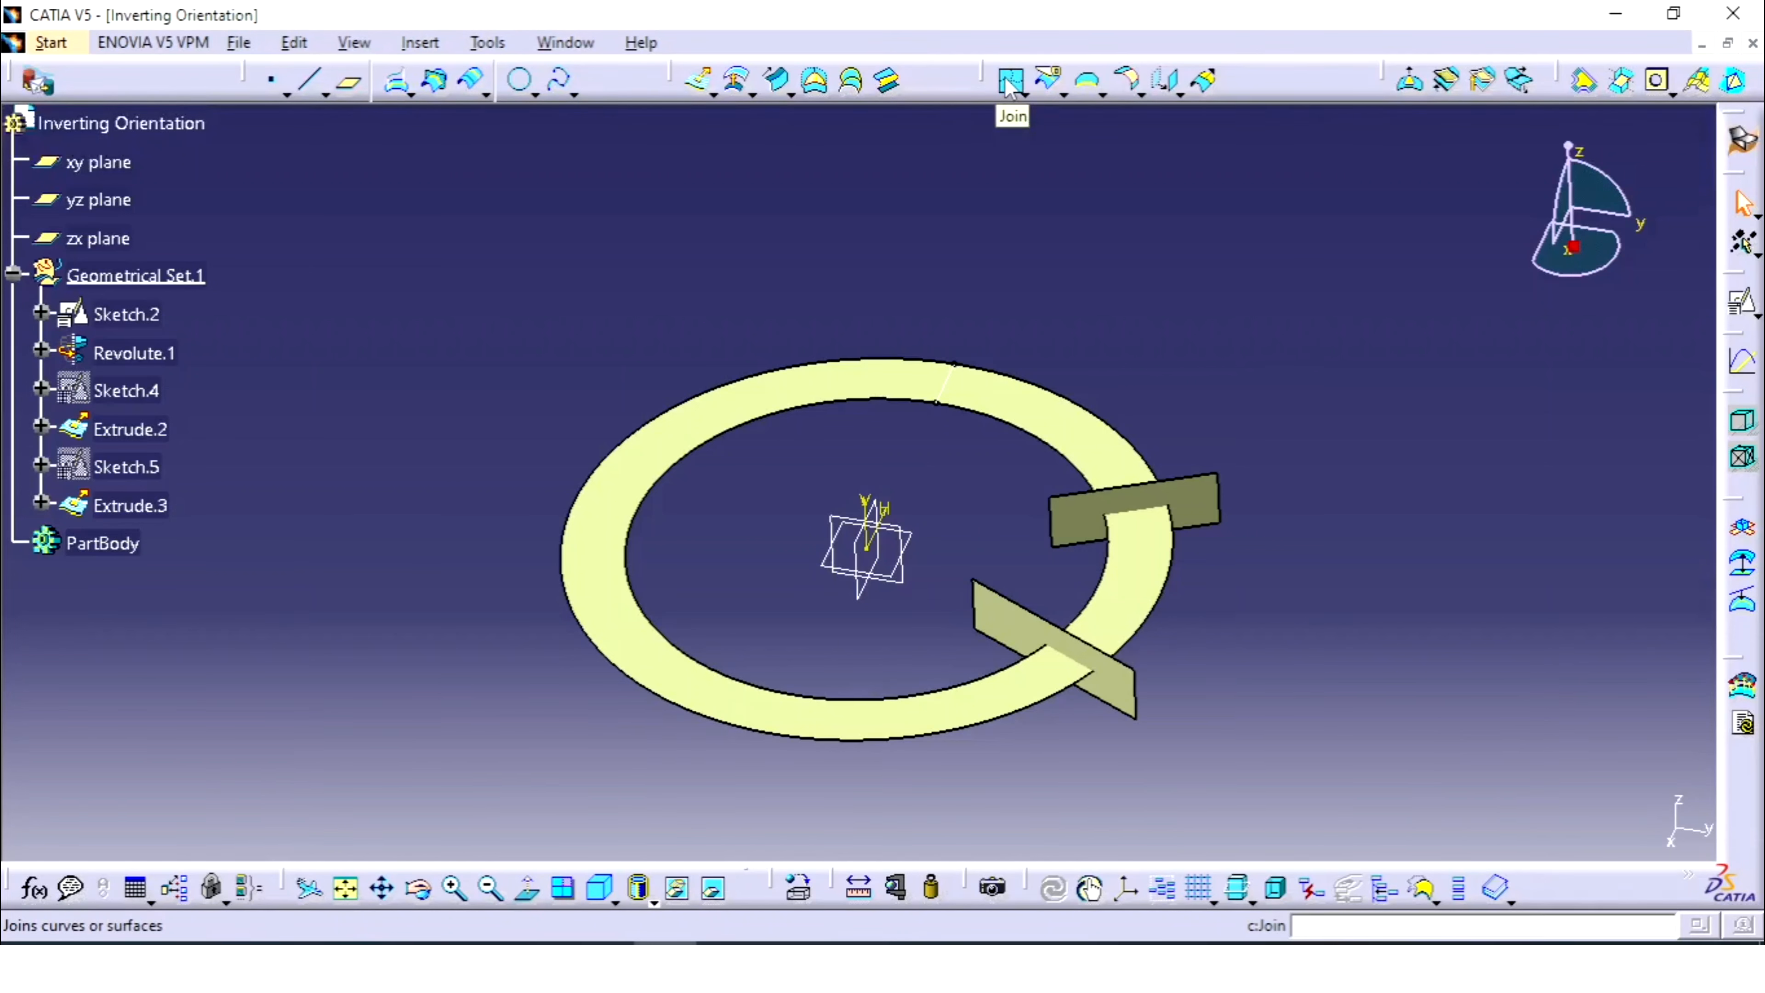
# - Join Extrude.2 and Extrude.3 into Join.1 with the connexity check turned off
pyautogui.click(1010, 82)
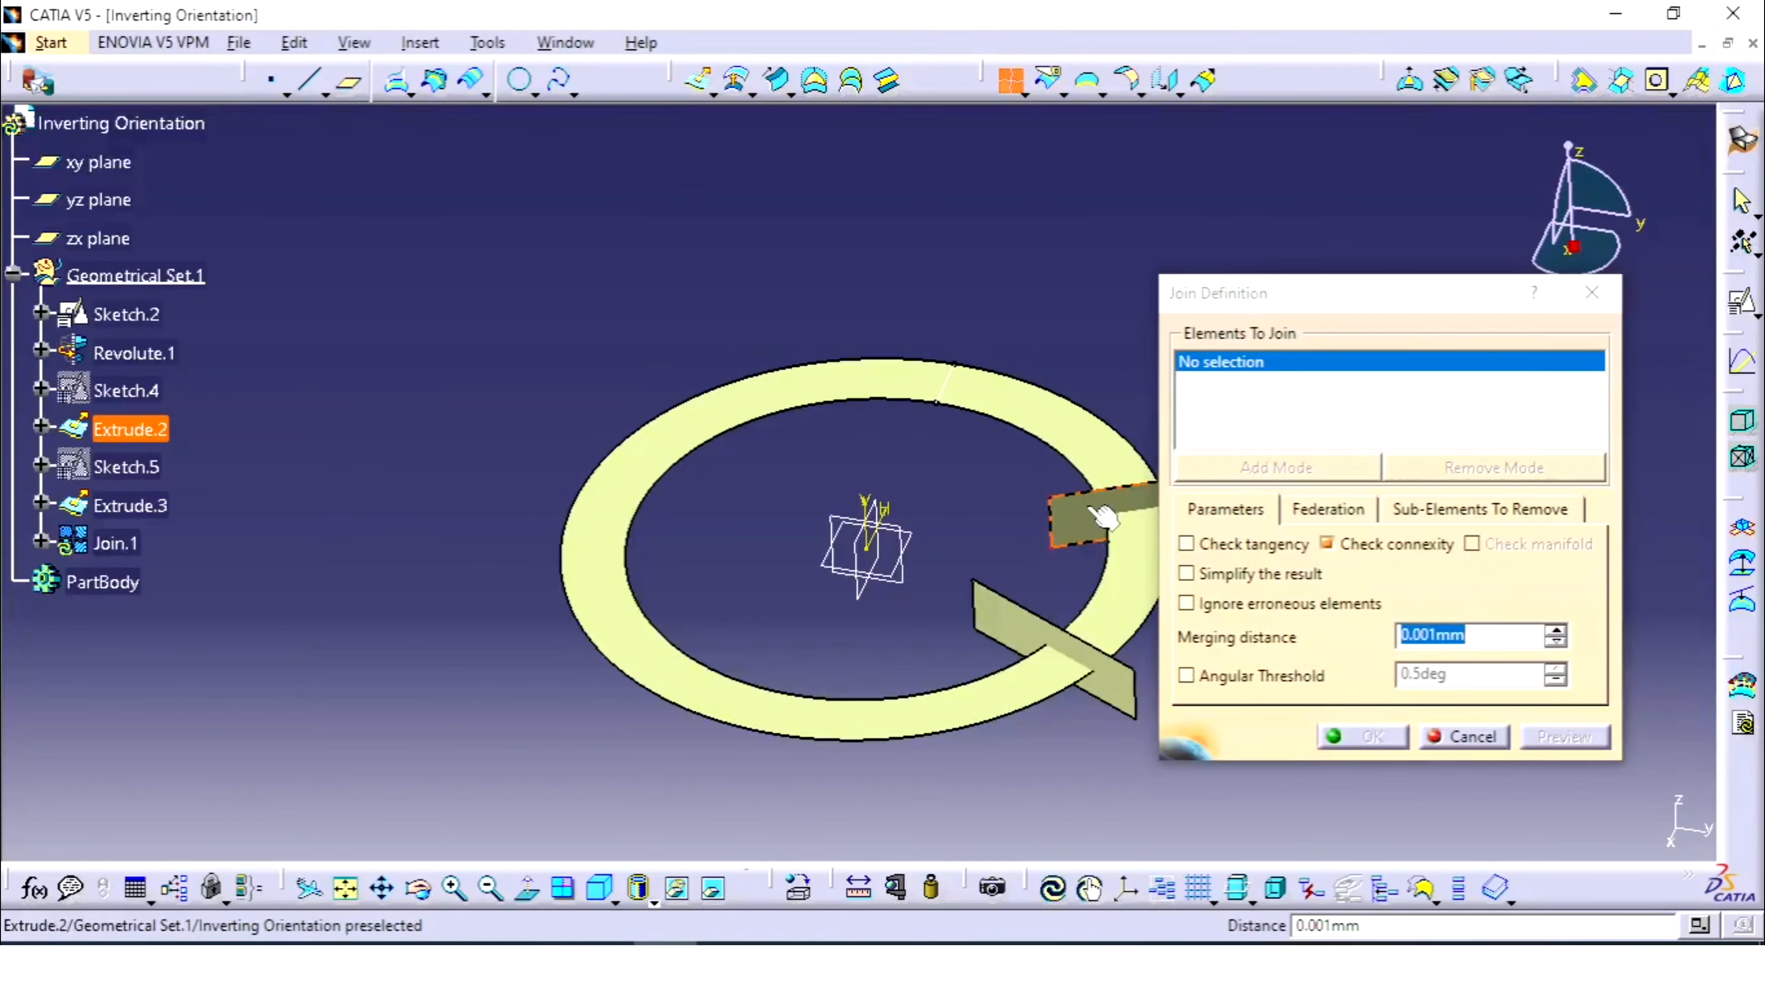
pyautogui.click(1092, 509)
pyautogui.click(1001, 621)
pyautogui.moveTo(911, 553); pyautogui.dragTo(587, 520, button='middle')
pyautogui.moveTo(686, 495); pyautogui.dragTo(729, 473, button='middle')
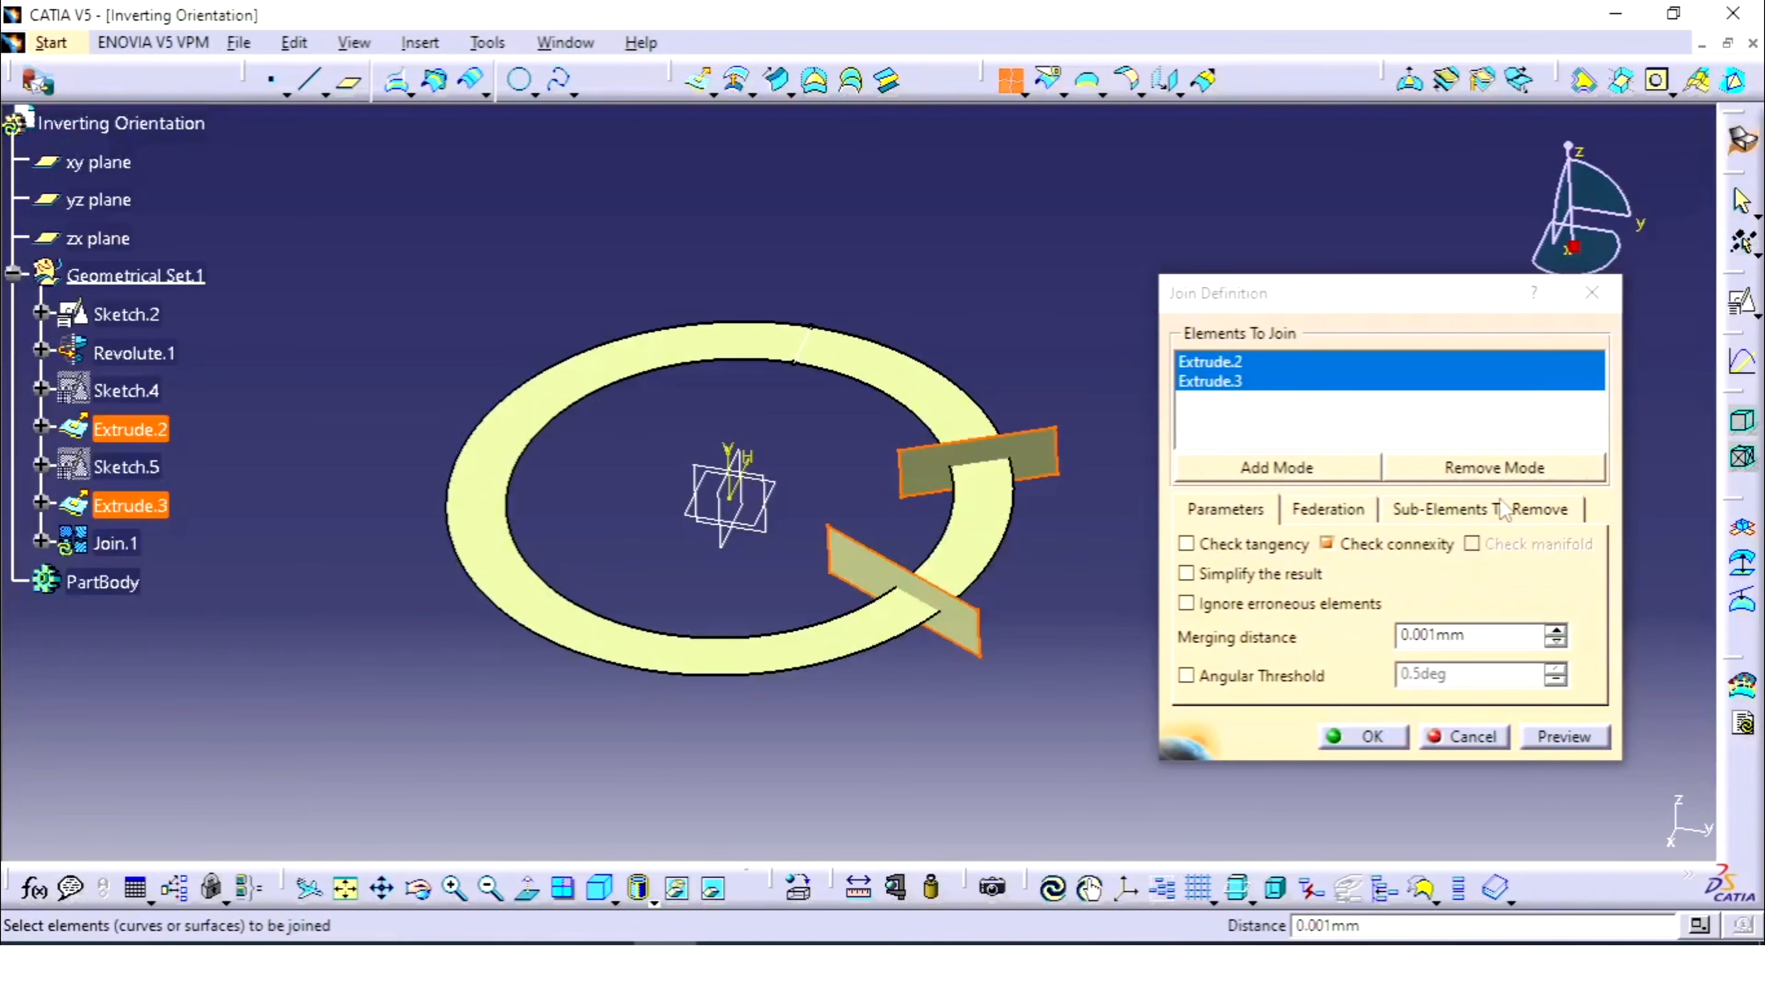
pyautogui.click(1401, 547)
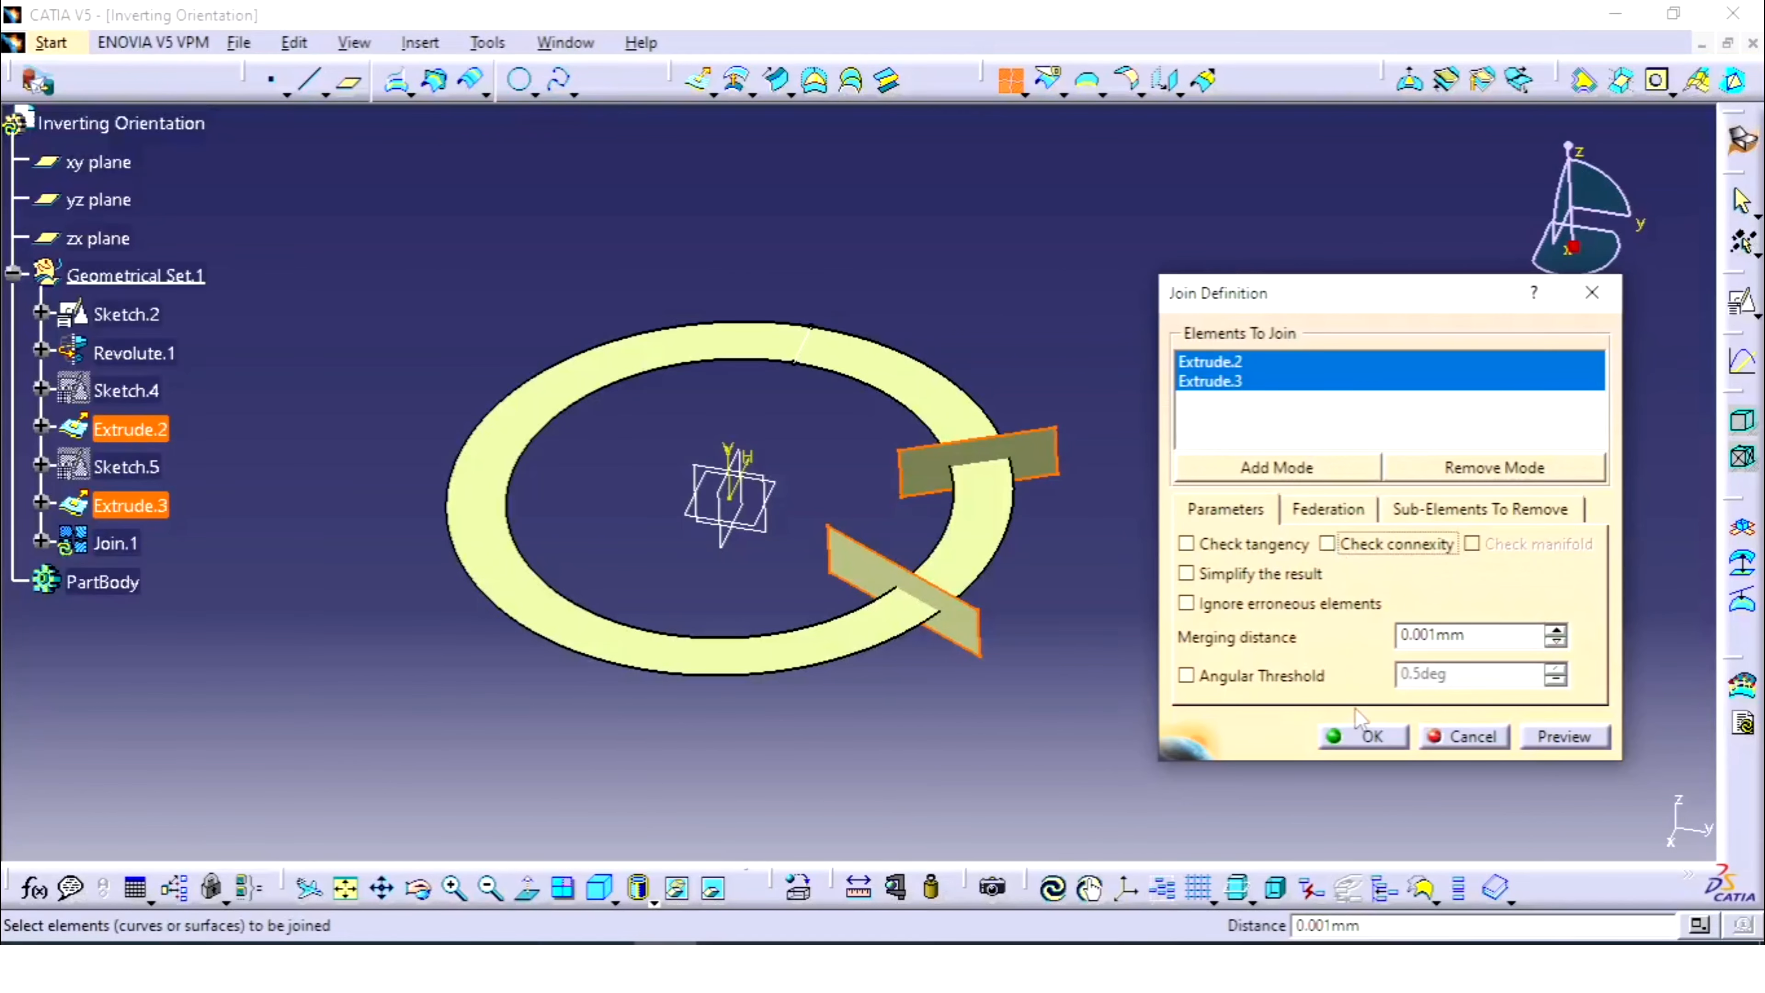
pyautogui.click(1365, 736)
pyautogui.click(115, 543)
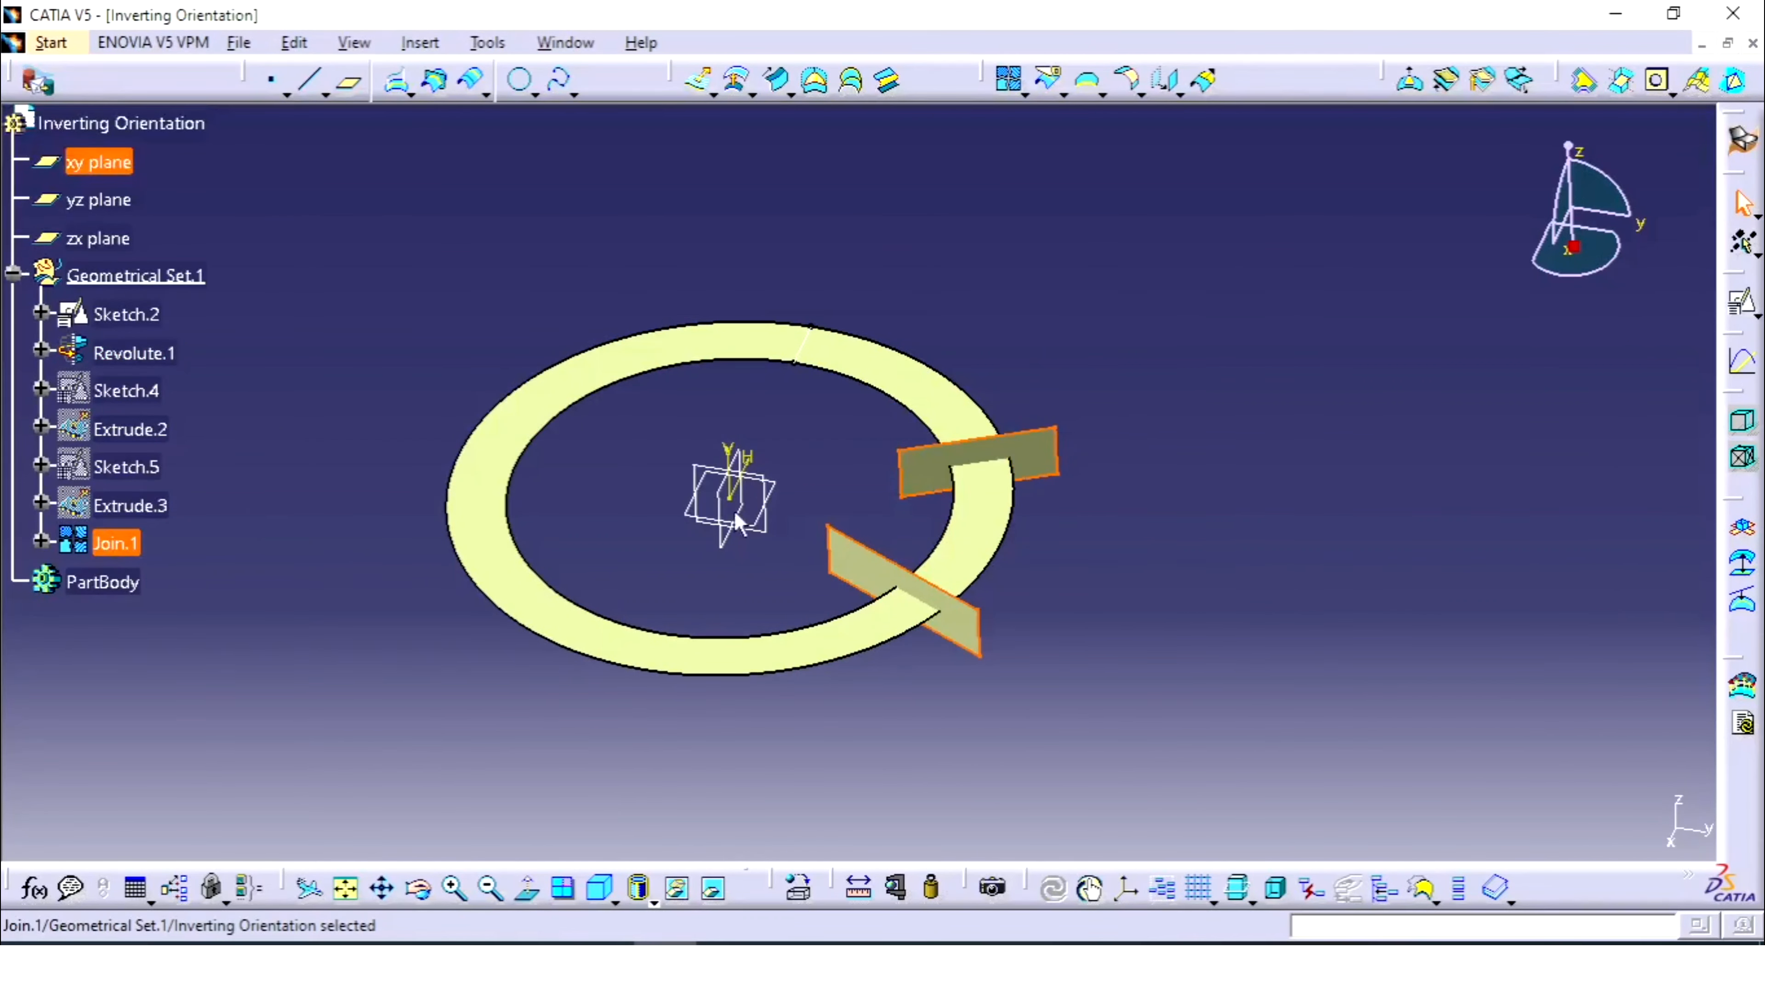
pyautogui.click(1213, 527)
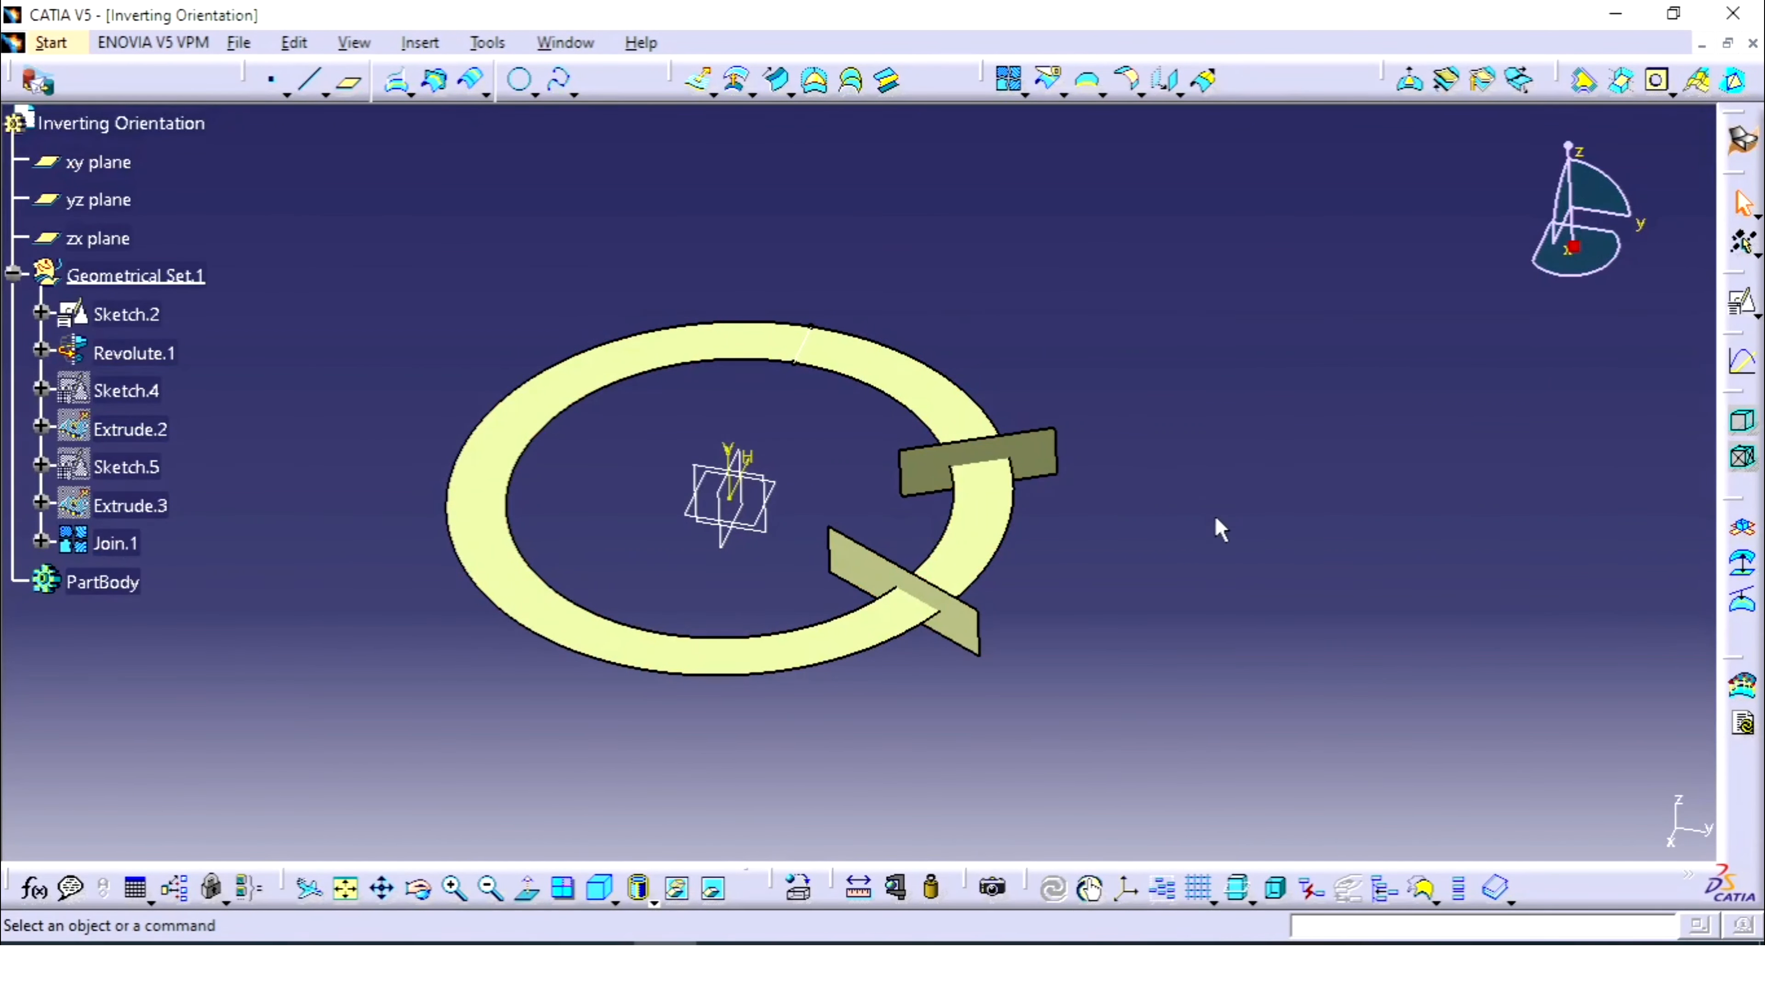
# - Attempt to split Revolute.1 with Join.1, then close the error and the Split dialog
pyautogui.click(1050, 82)
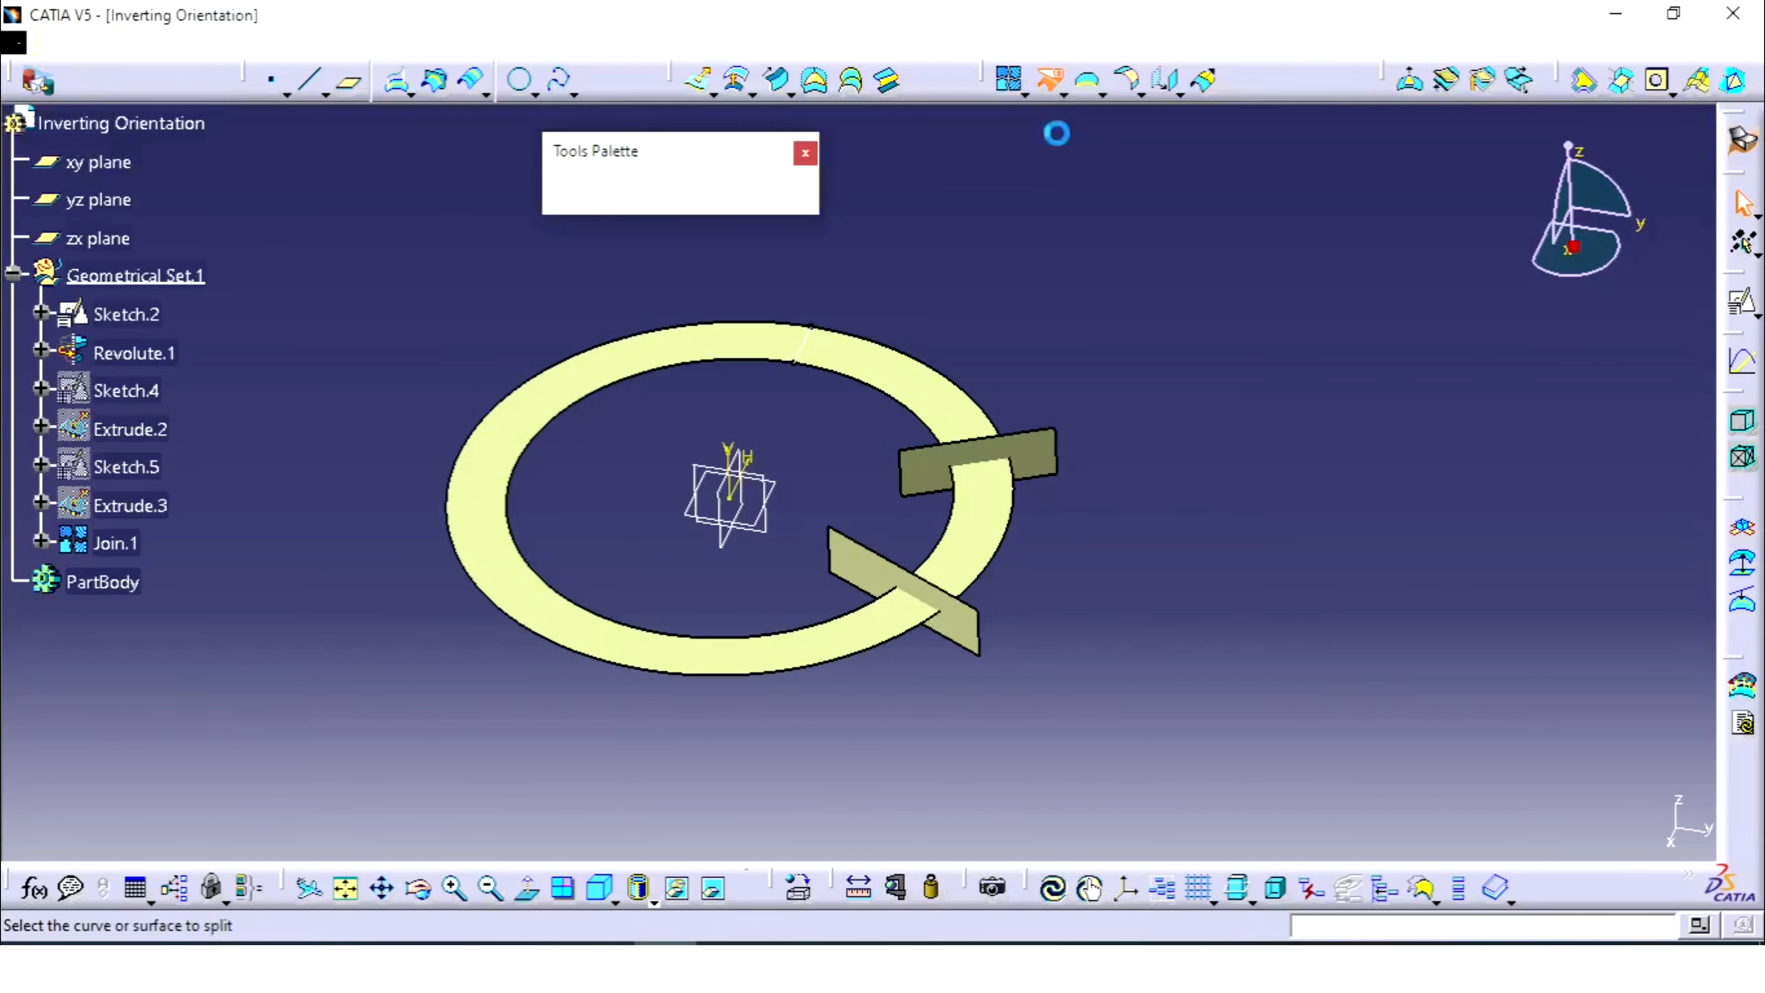
pyautogui.click(849, 362)
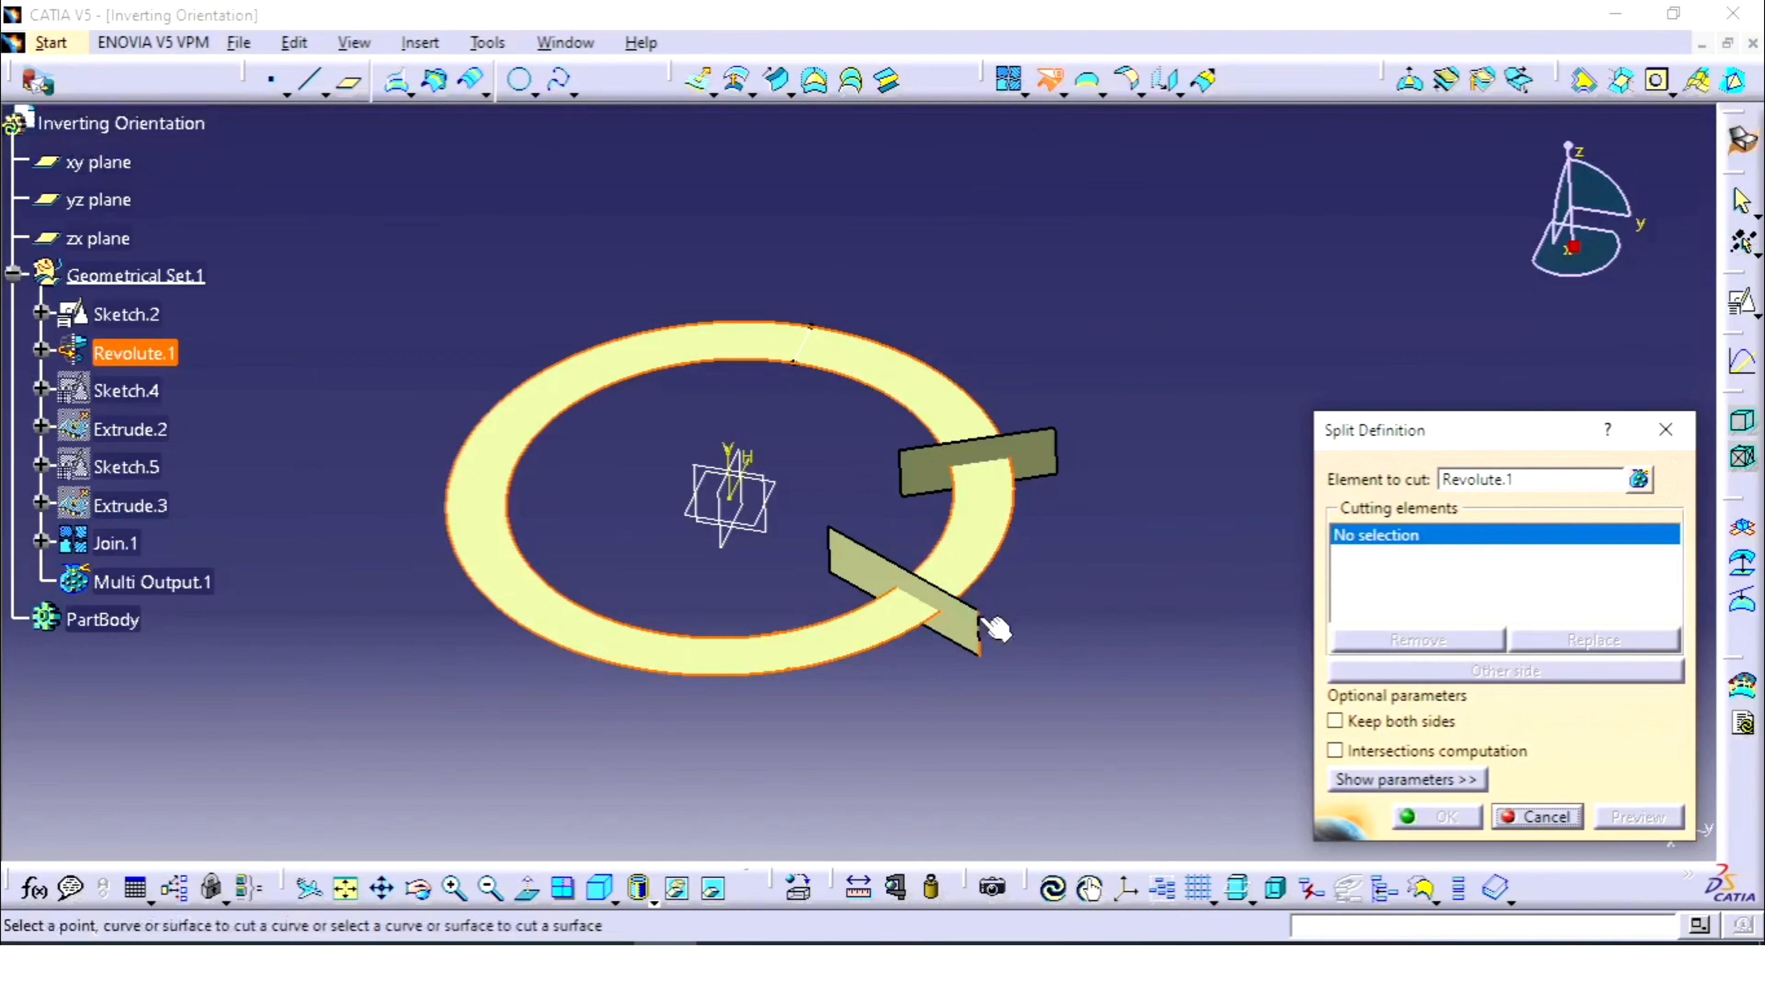
pyautogui.click(1036, 467)
pyautogui.moveTo(971, 541); pyautogui.dragTo(1040, 822)
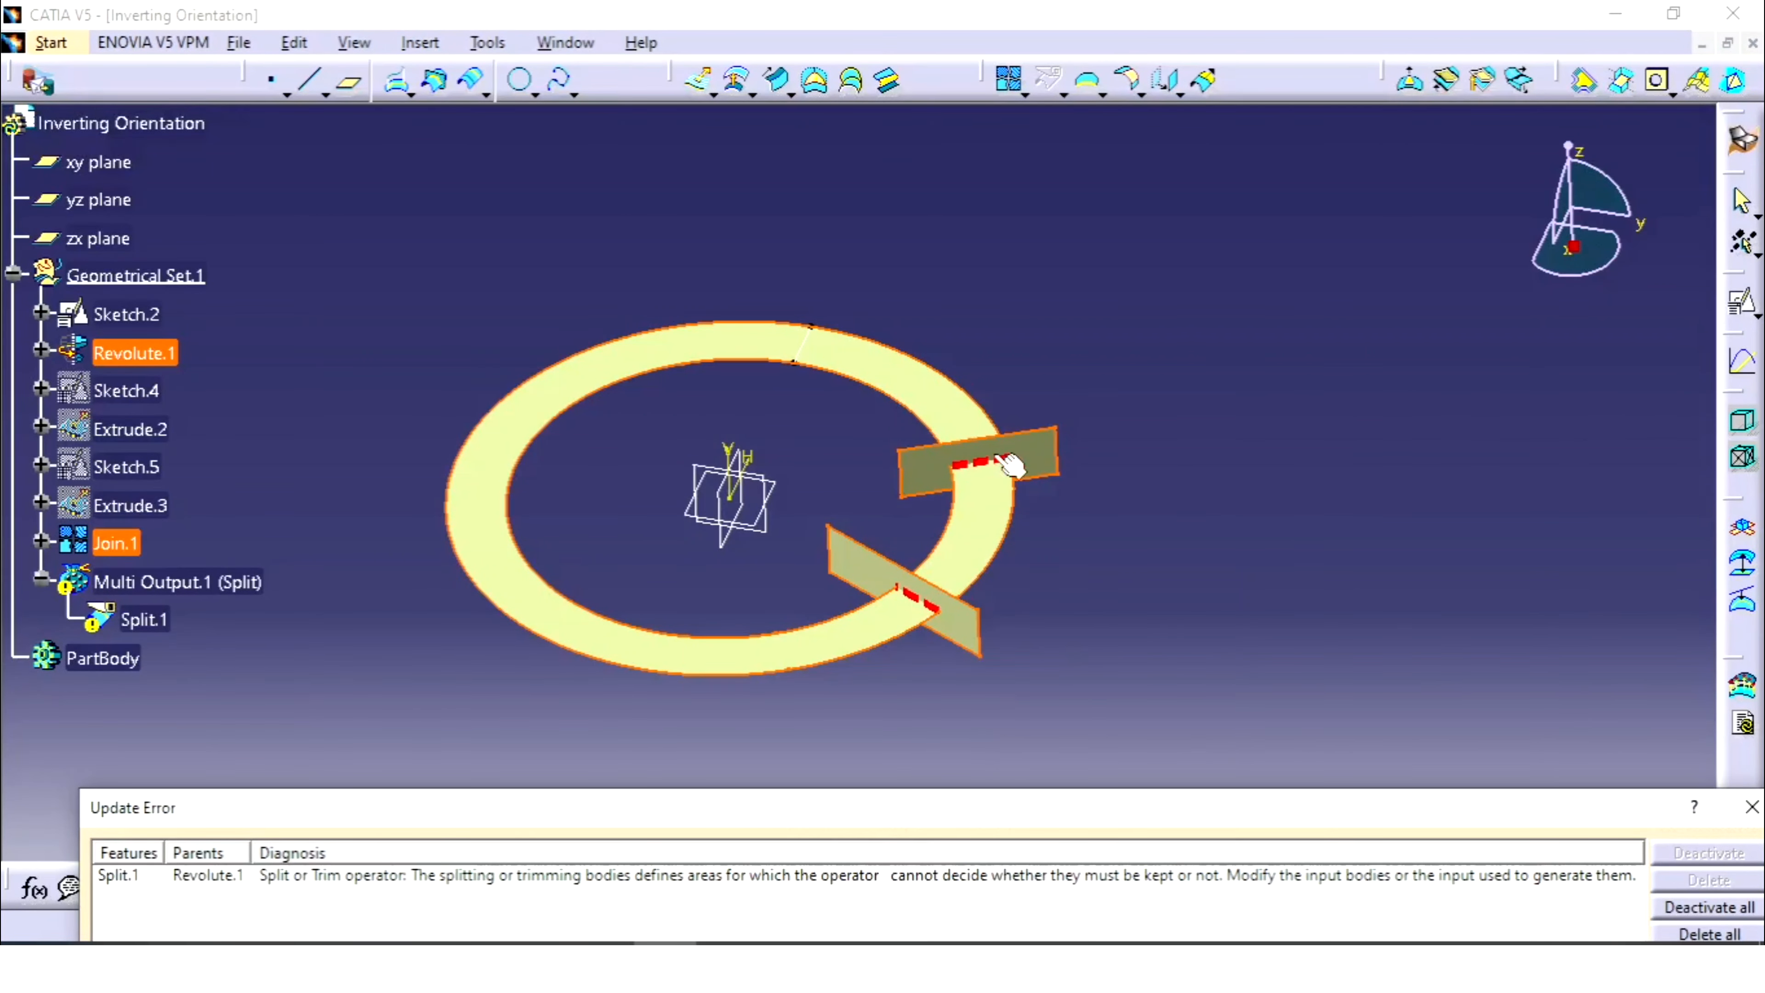
pyautogui.moveTo(814, 825); pyautogui.dragTo(838, 520)
pyautogui.click(1649, 501)
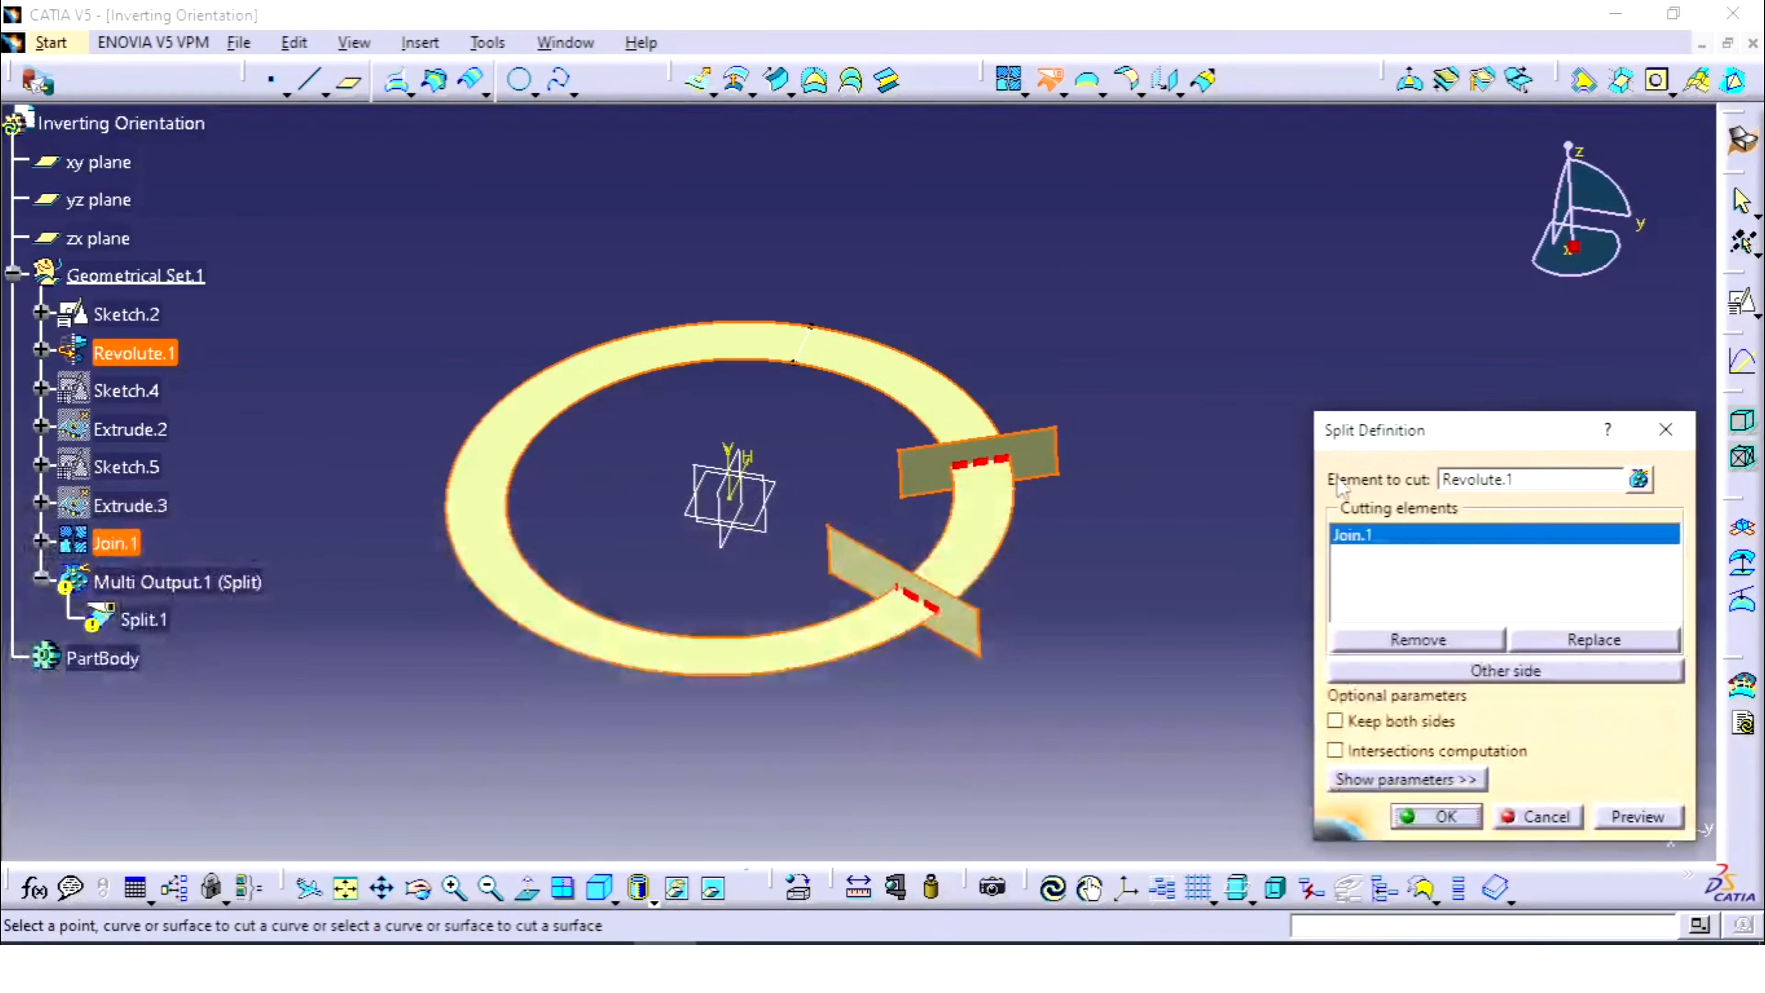
pyautogui.click(1661, 426)
# - Choose Delete on Join.1 from its context menu in the tree
pyautogui.click(111, 543)
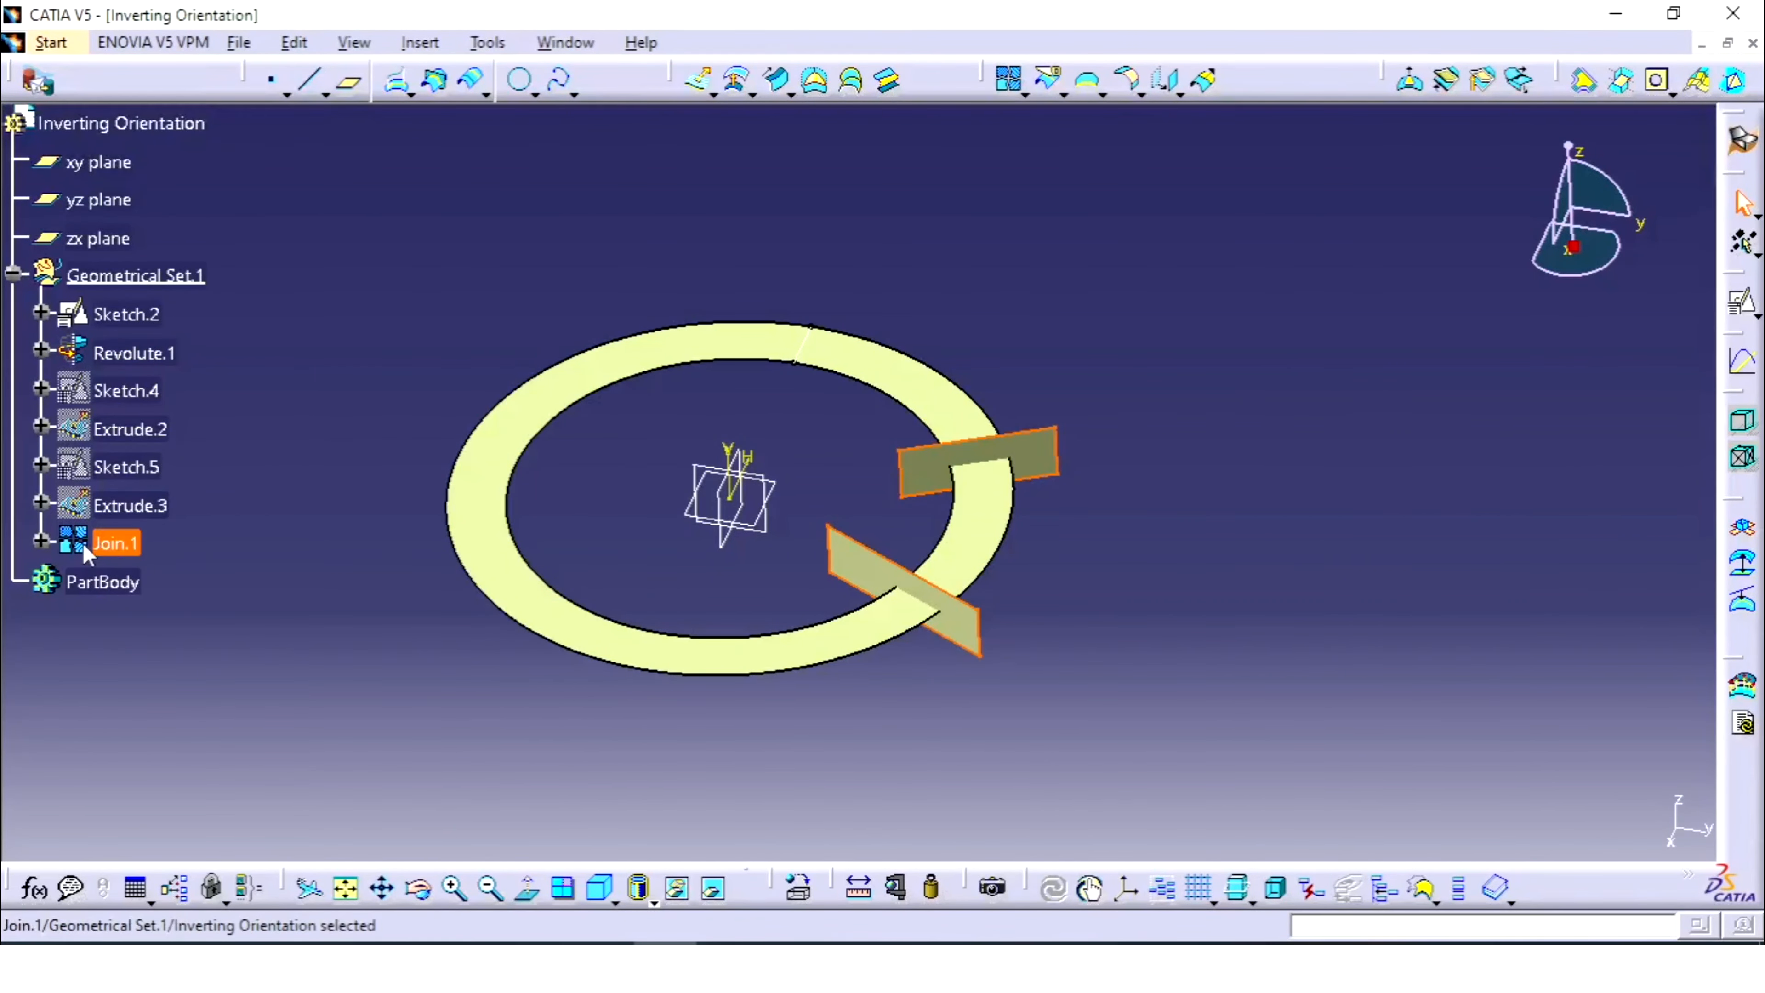
pyautogui.rightClick(89, 543)
pyautogui.click(182, 372)
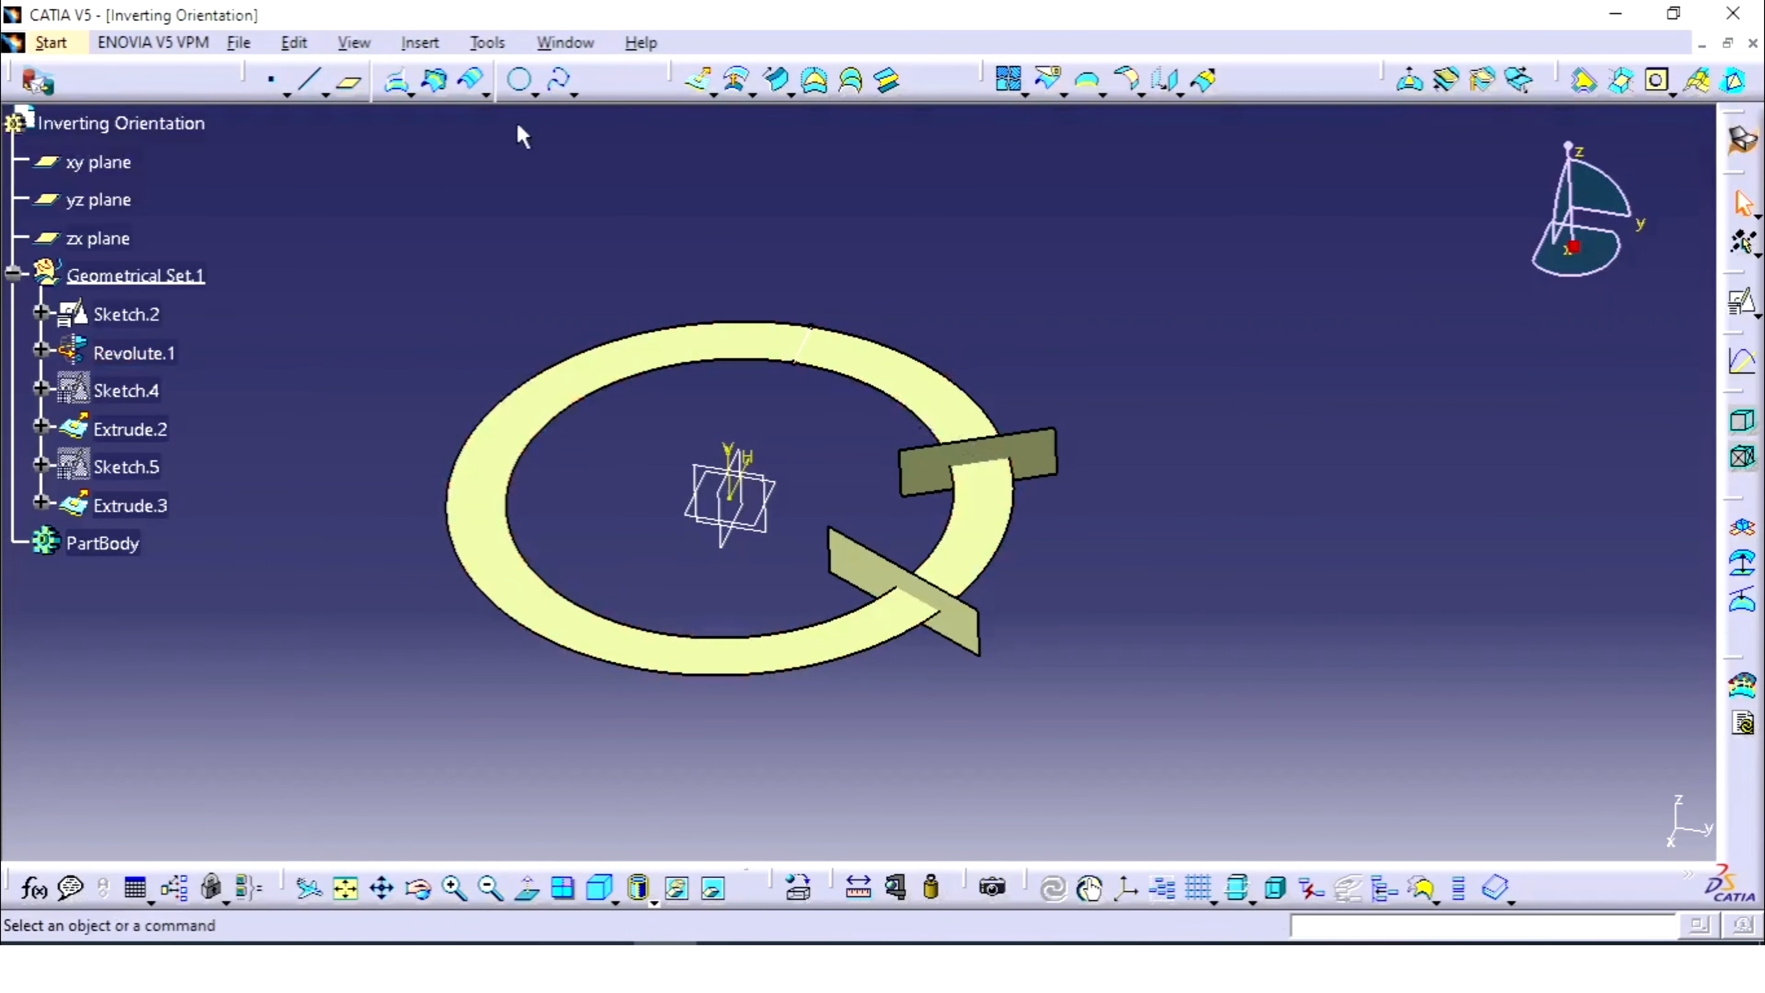
# - Invert the orientation of Extrude.2 via Insert > Operations, creating Inverse.1
pyautogui.click(420, 43)
pyautogui.moveTo(540, 452)
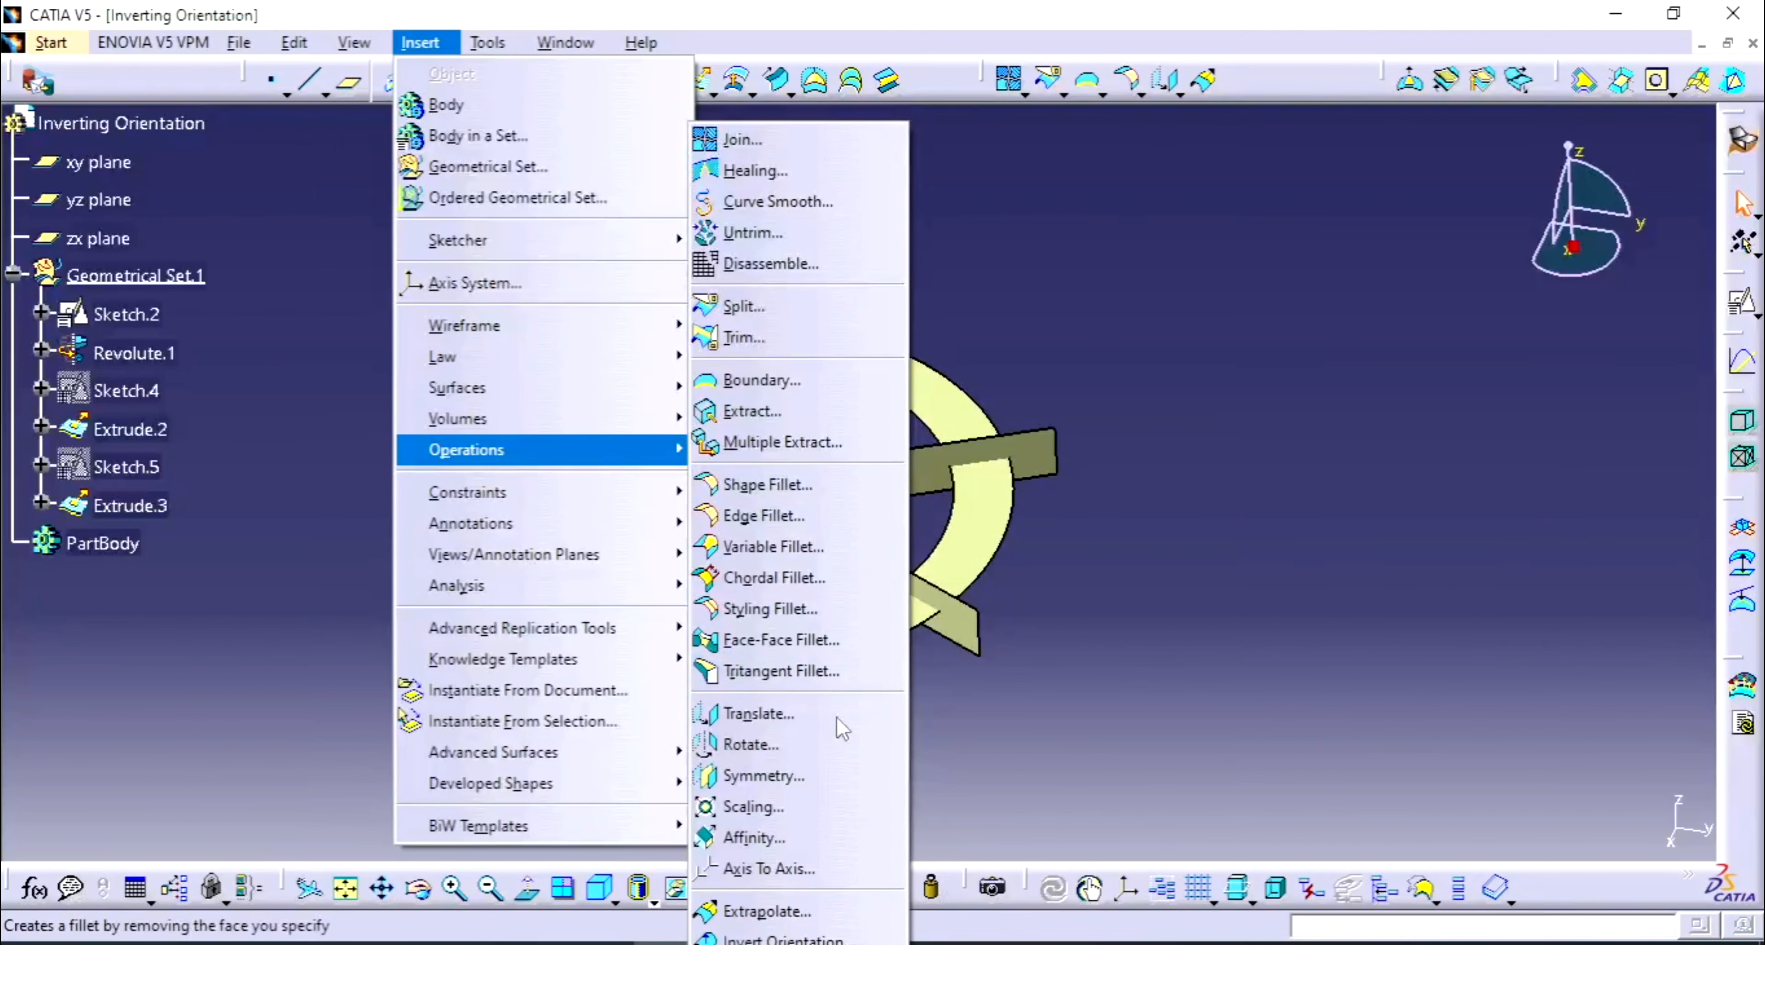
pyautogui.click(782, 939)
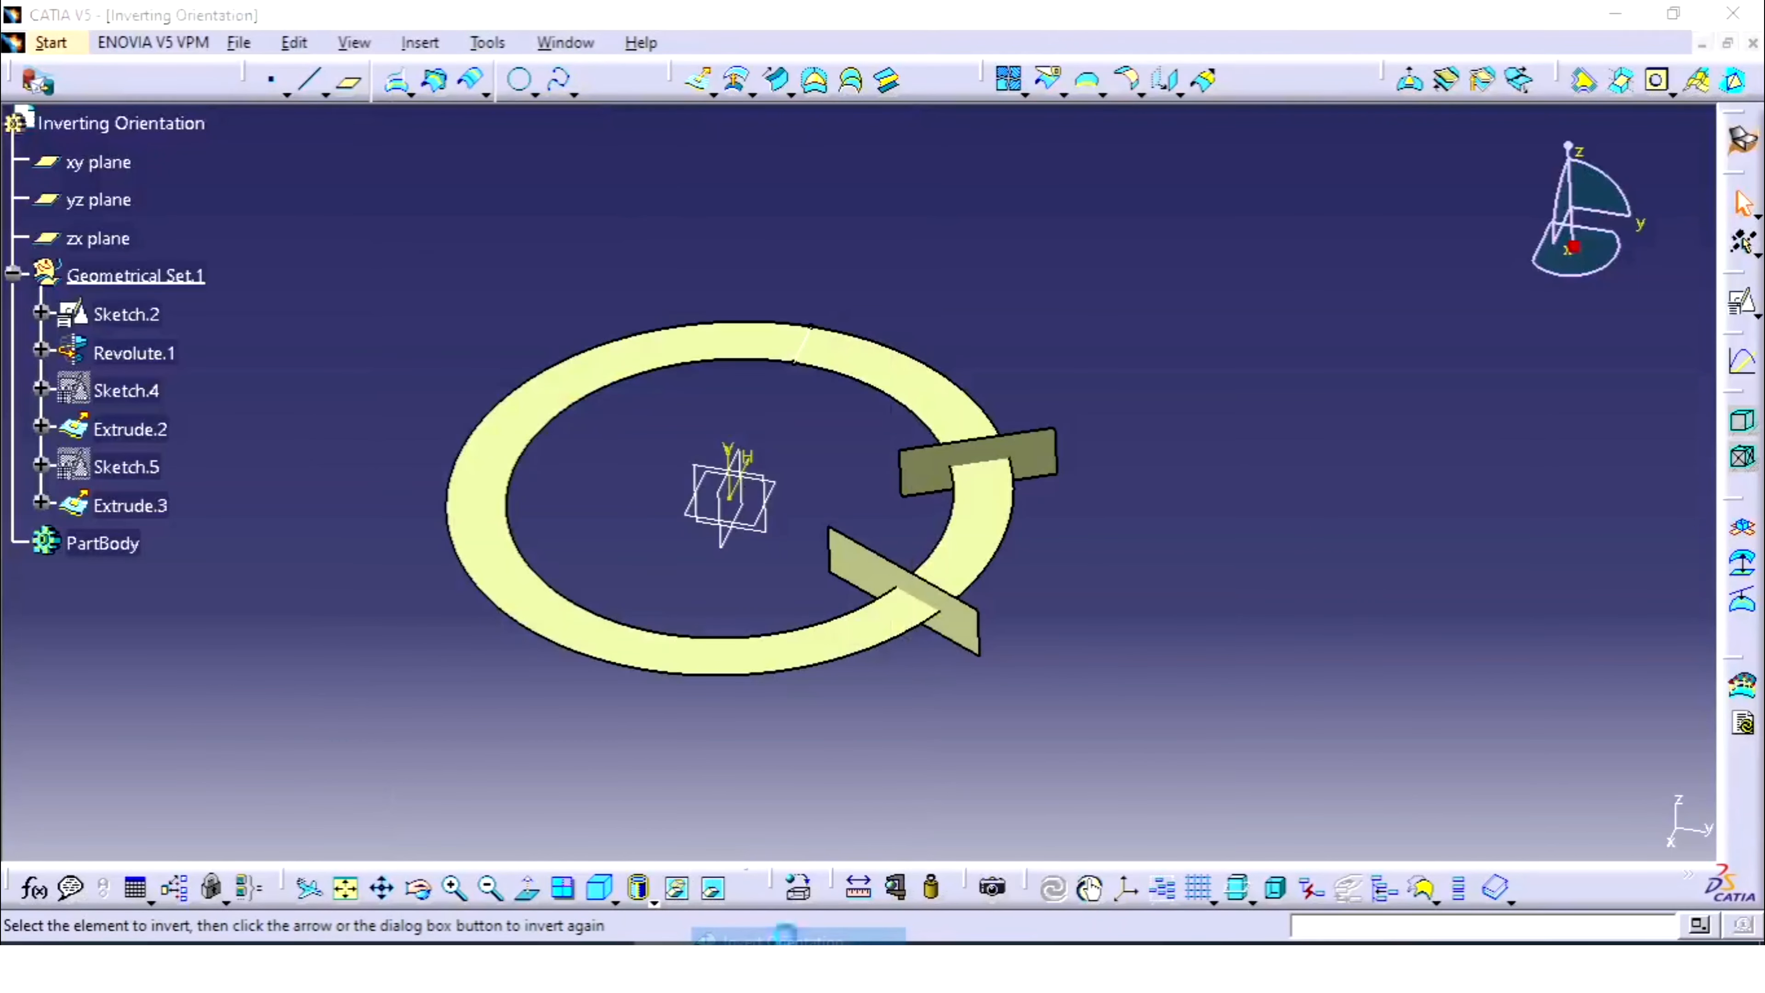
pyautogui.click(1044, 458)
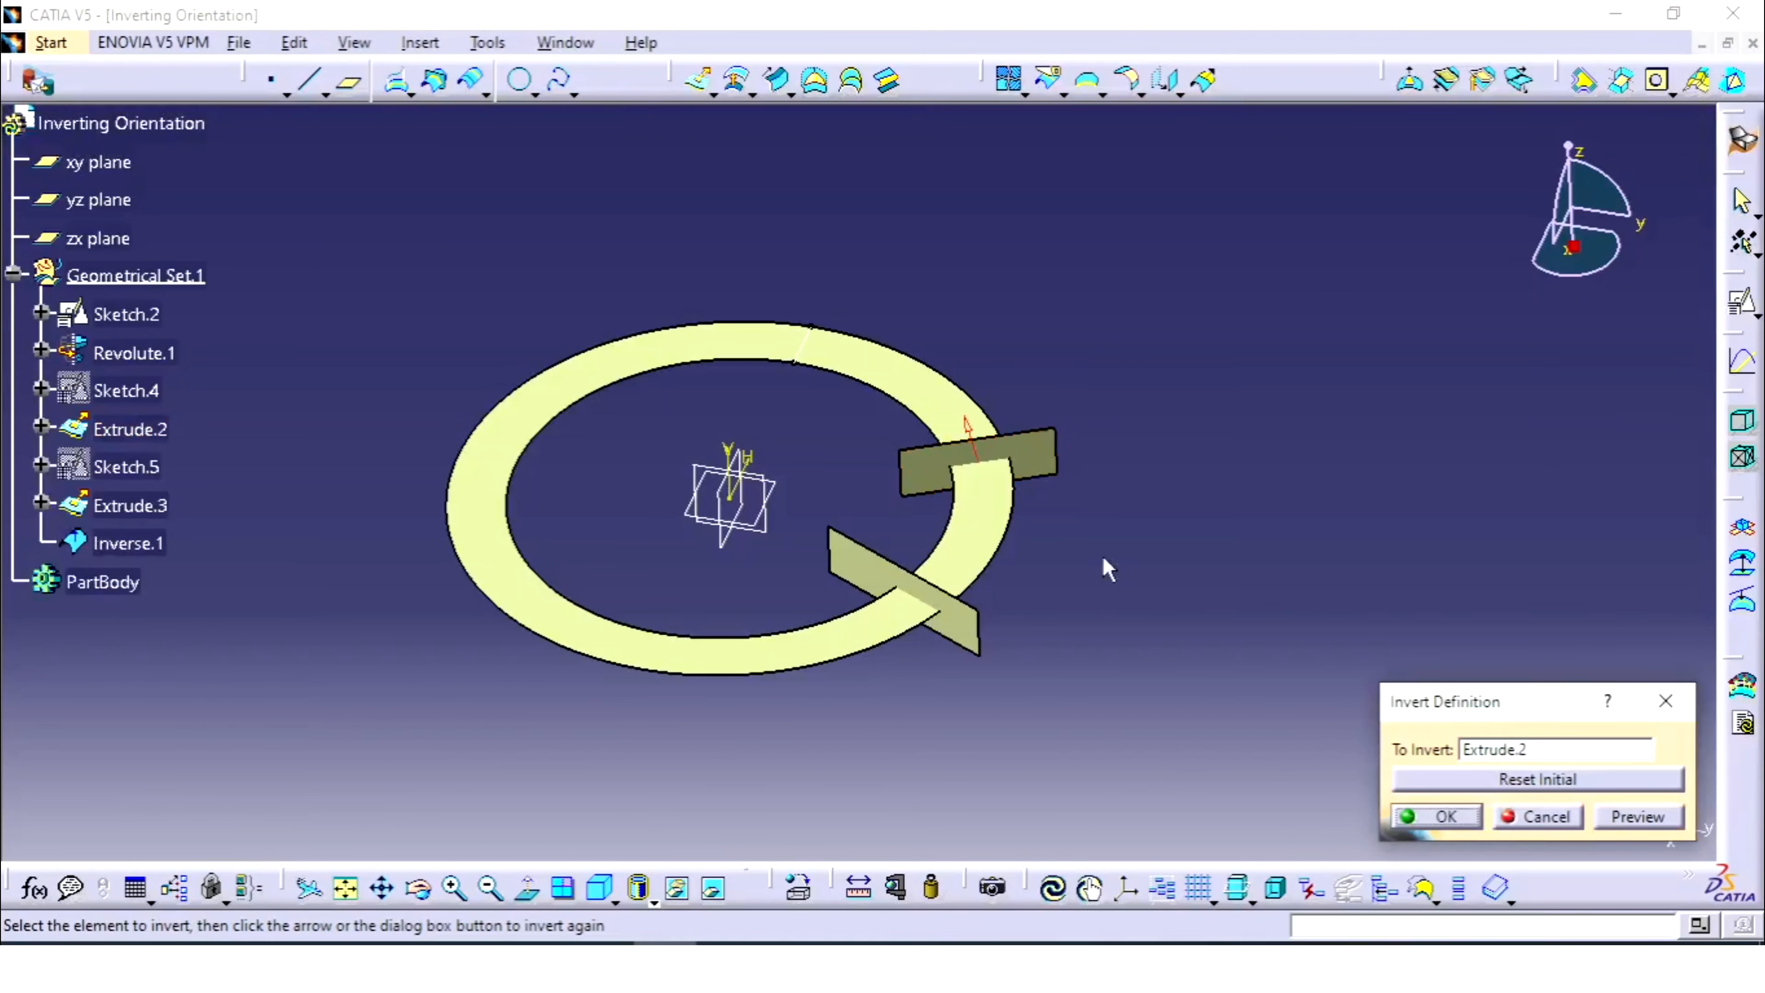
pyautogui.moveTo(1122, 516); pyautogui.dragTo(732, 548, button='middle')
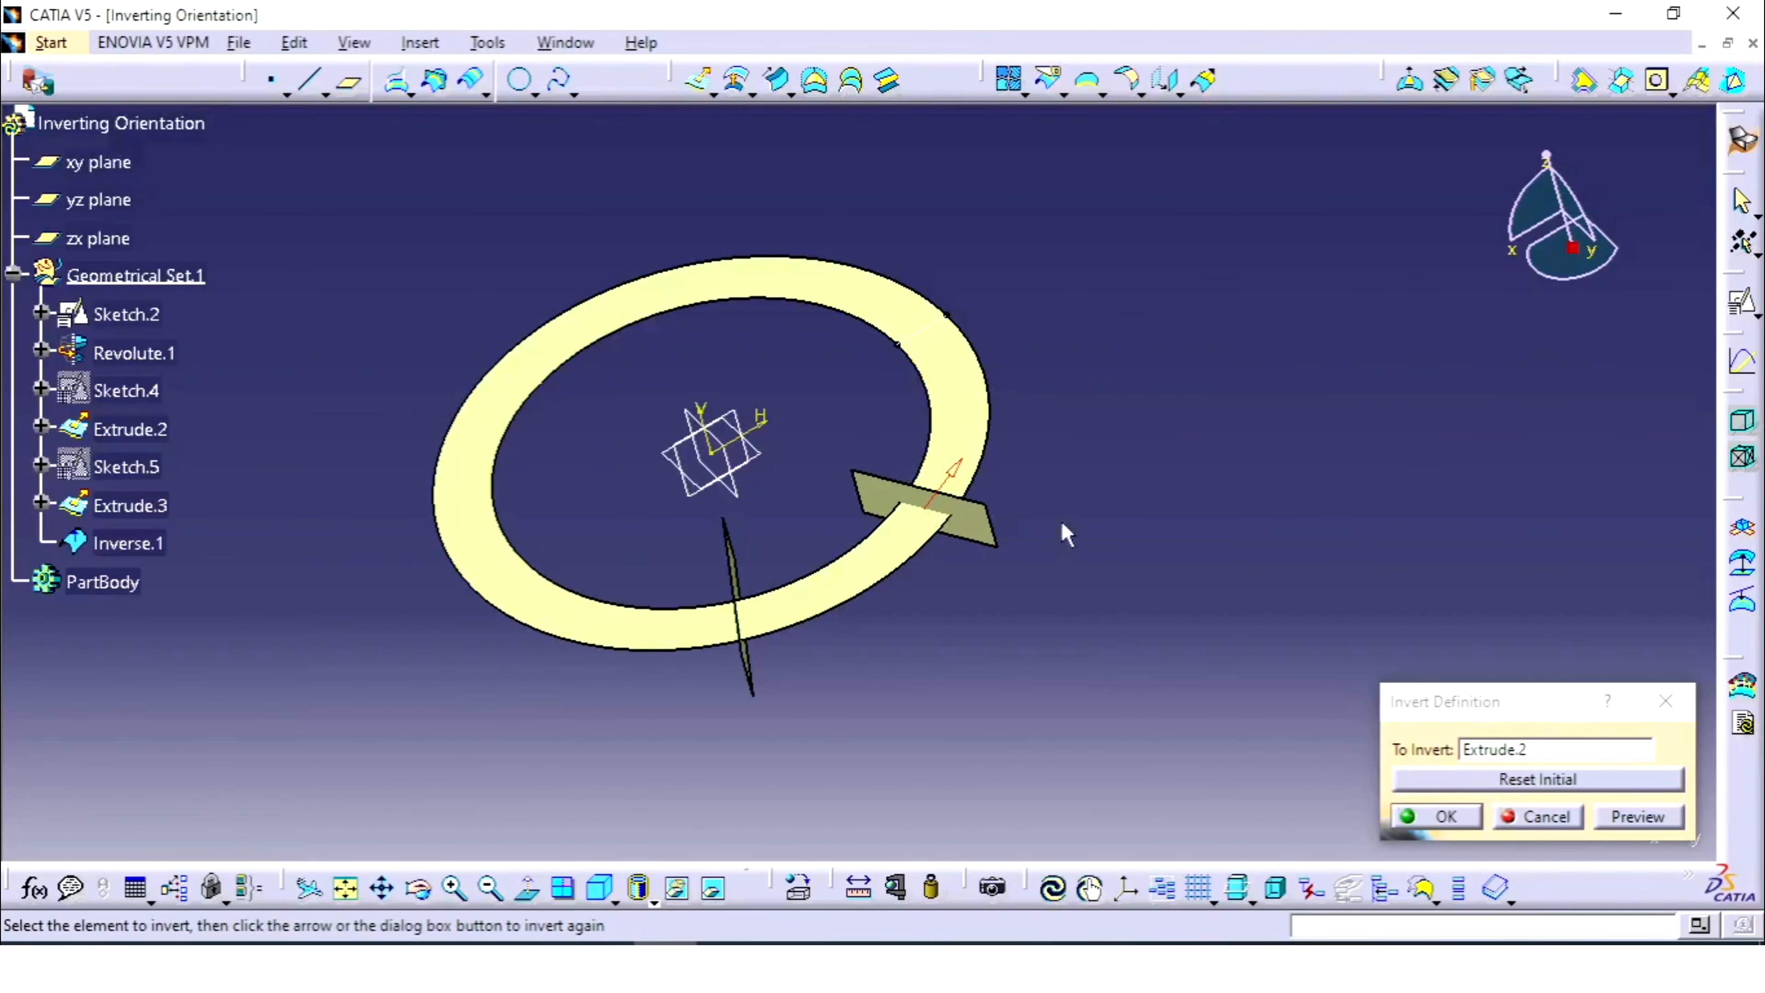
pyautogui.click(1460, 814)
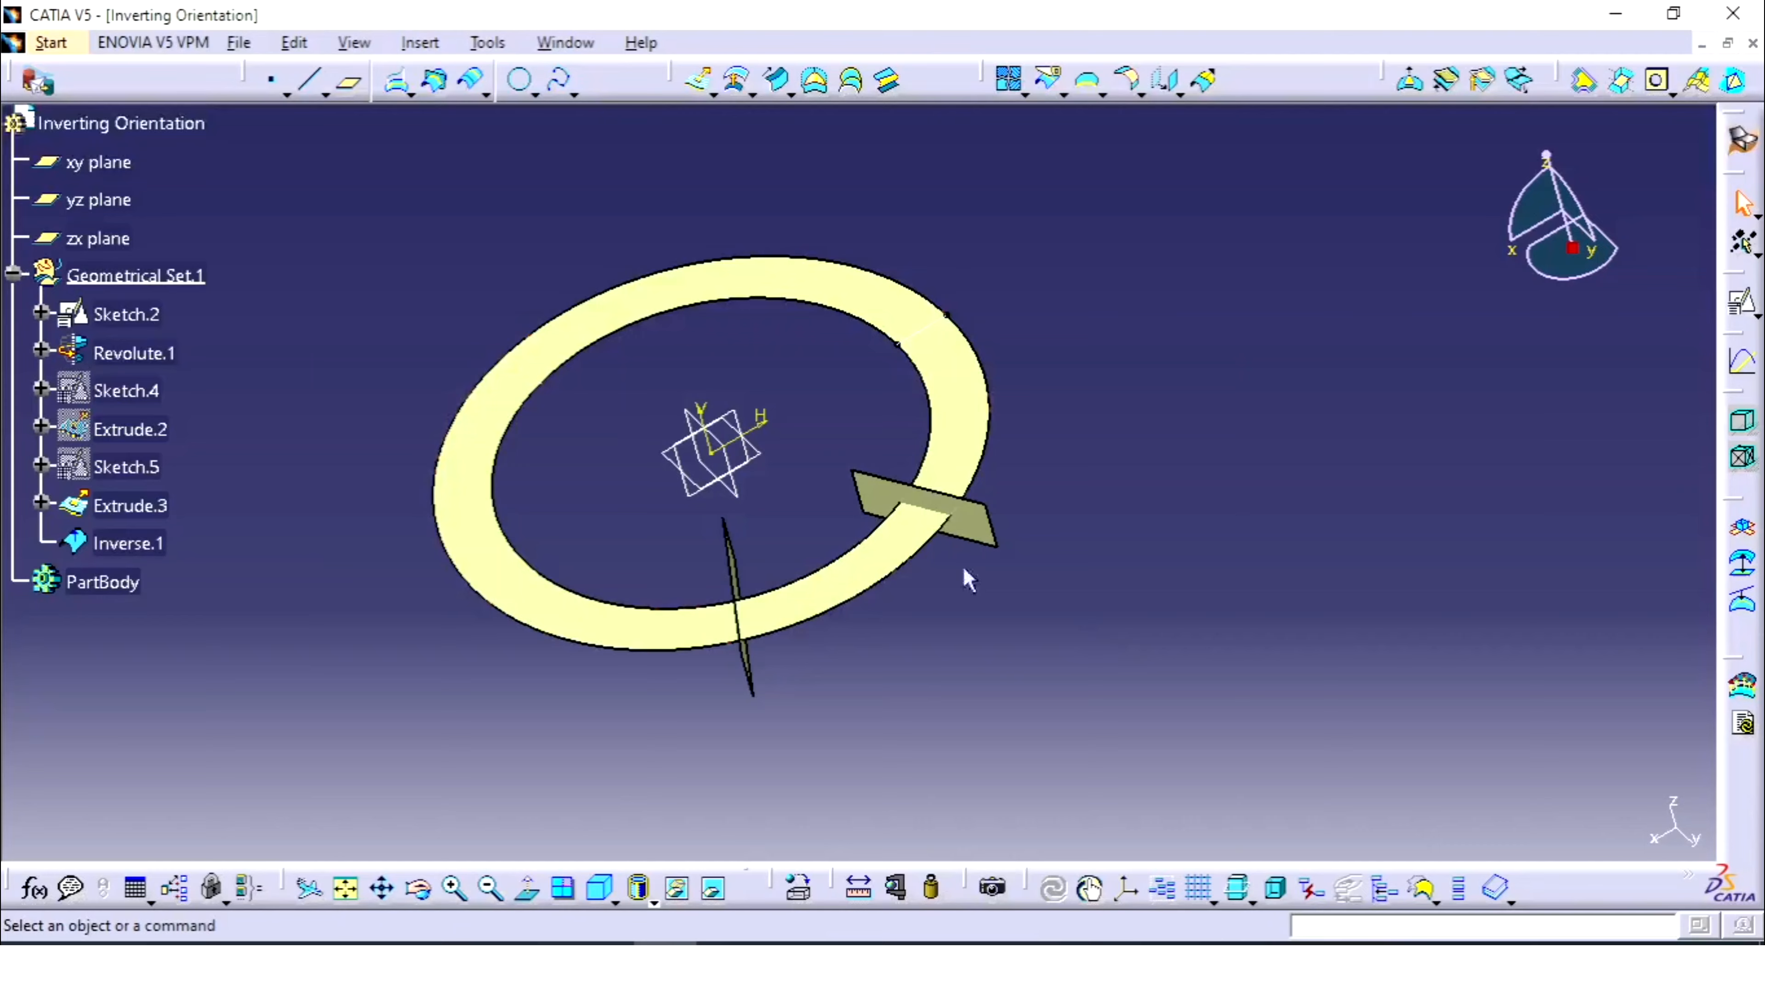
# - Reopen Inverse.1 to review its orientation without changes, then orbit the ring
pyautogui.doubleClick(959, 518)
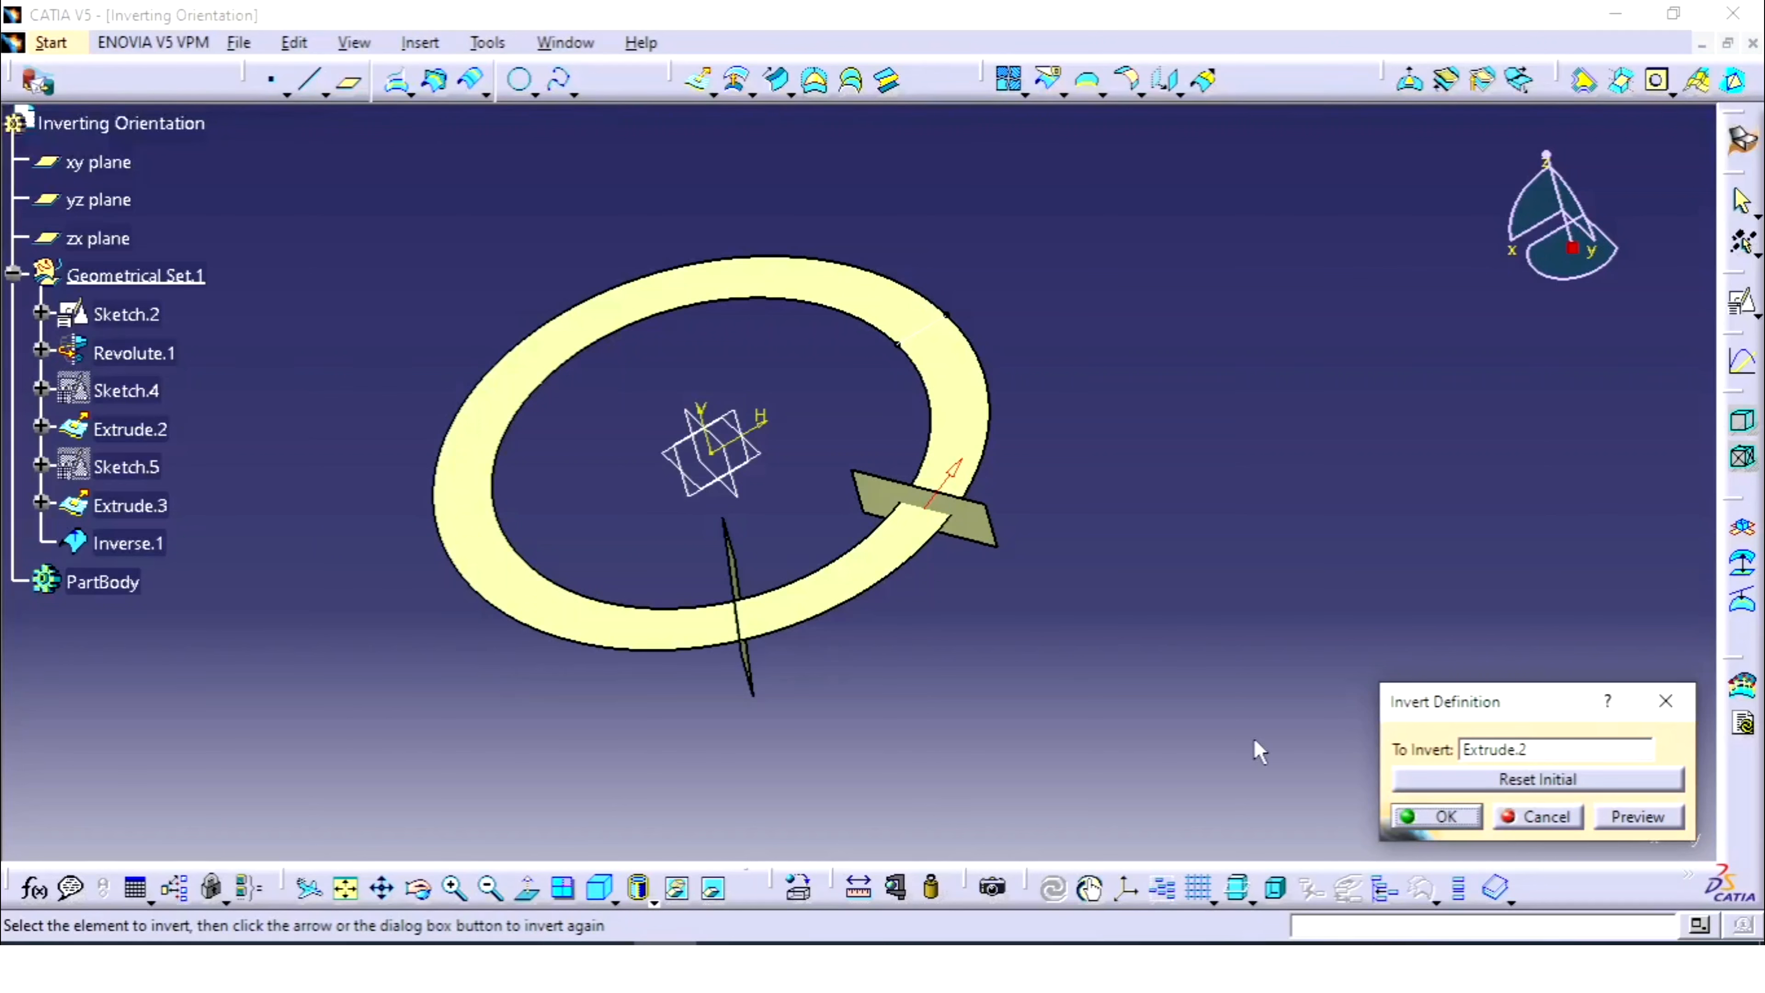
pyautogui.press('Return')
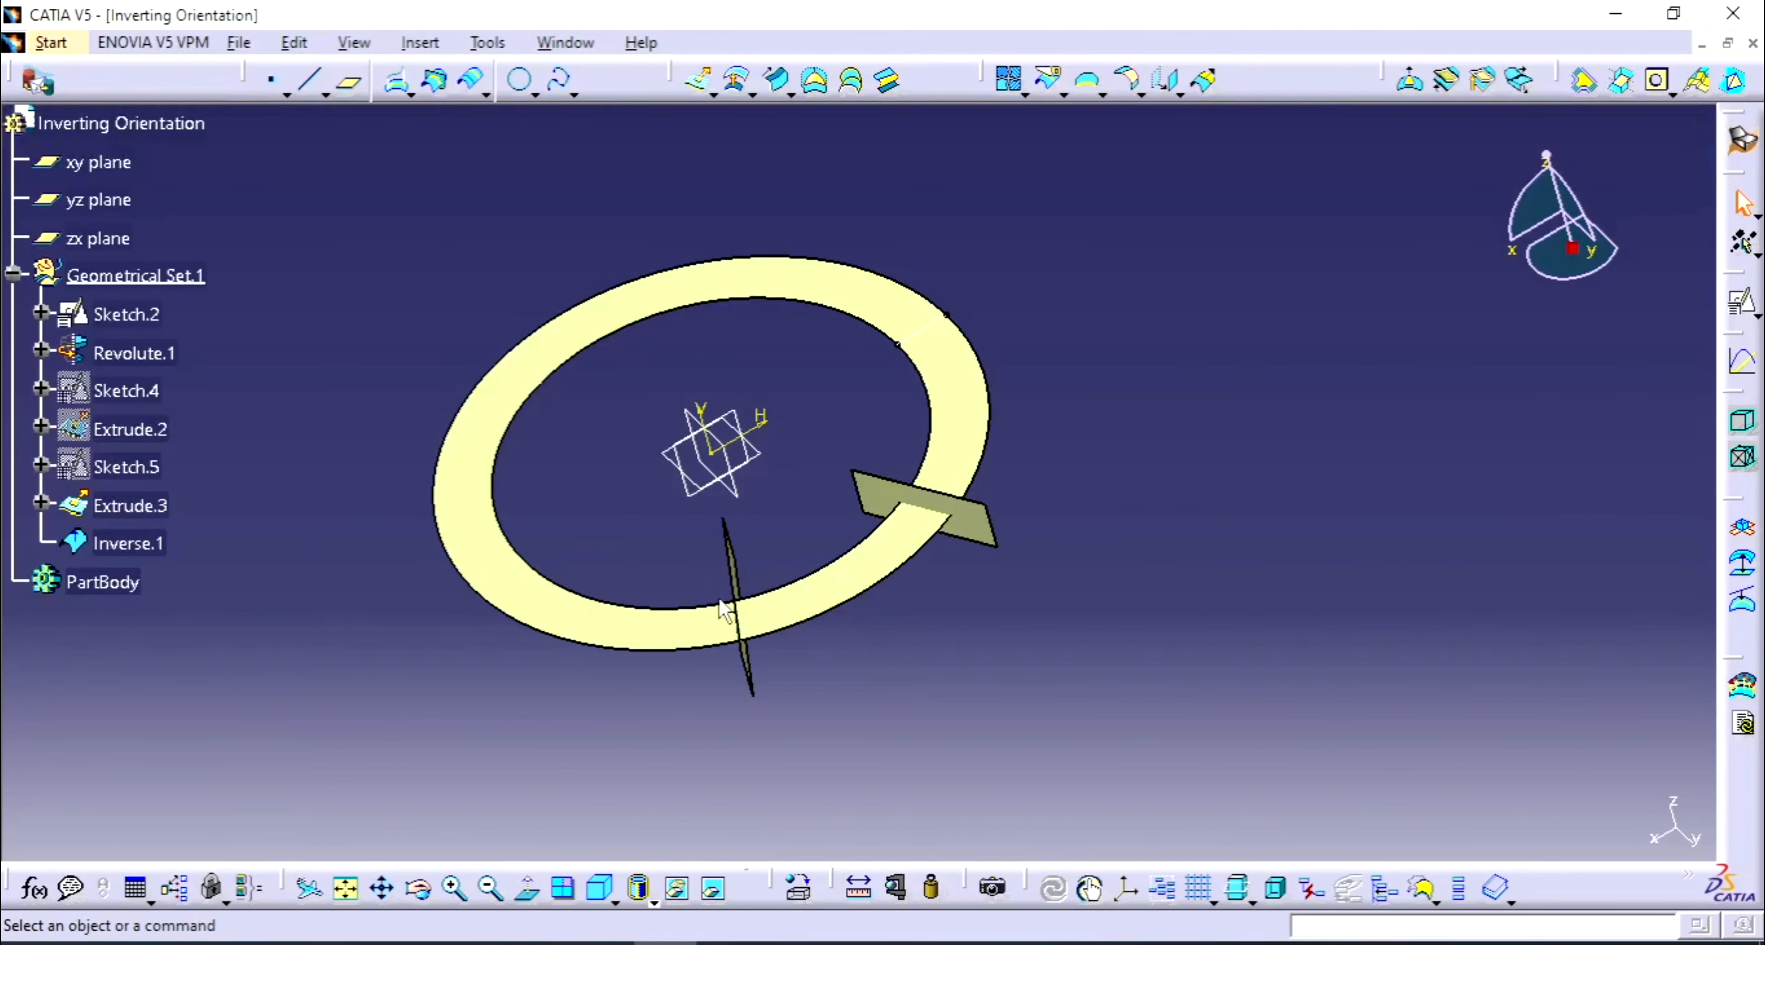
pyautogui.moveTo(722, 605); pyautogui.dragTo(918, 600, button='middle')
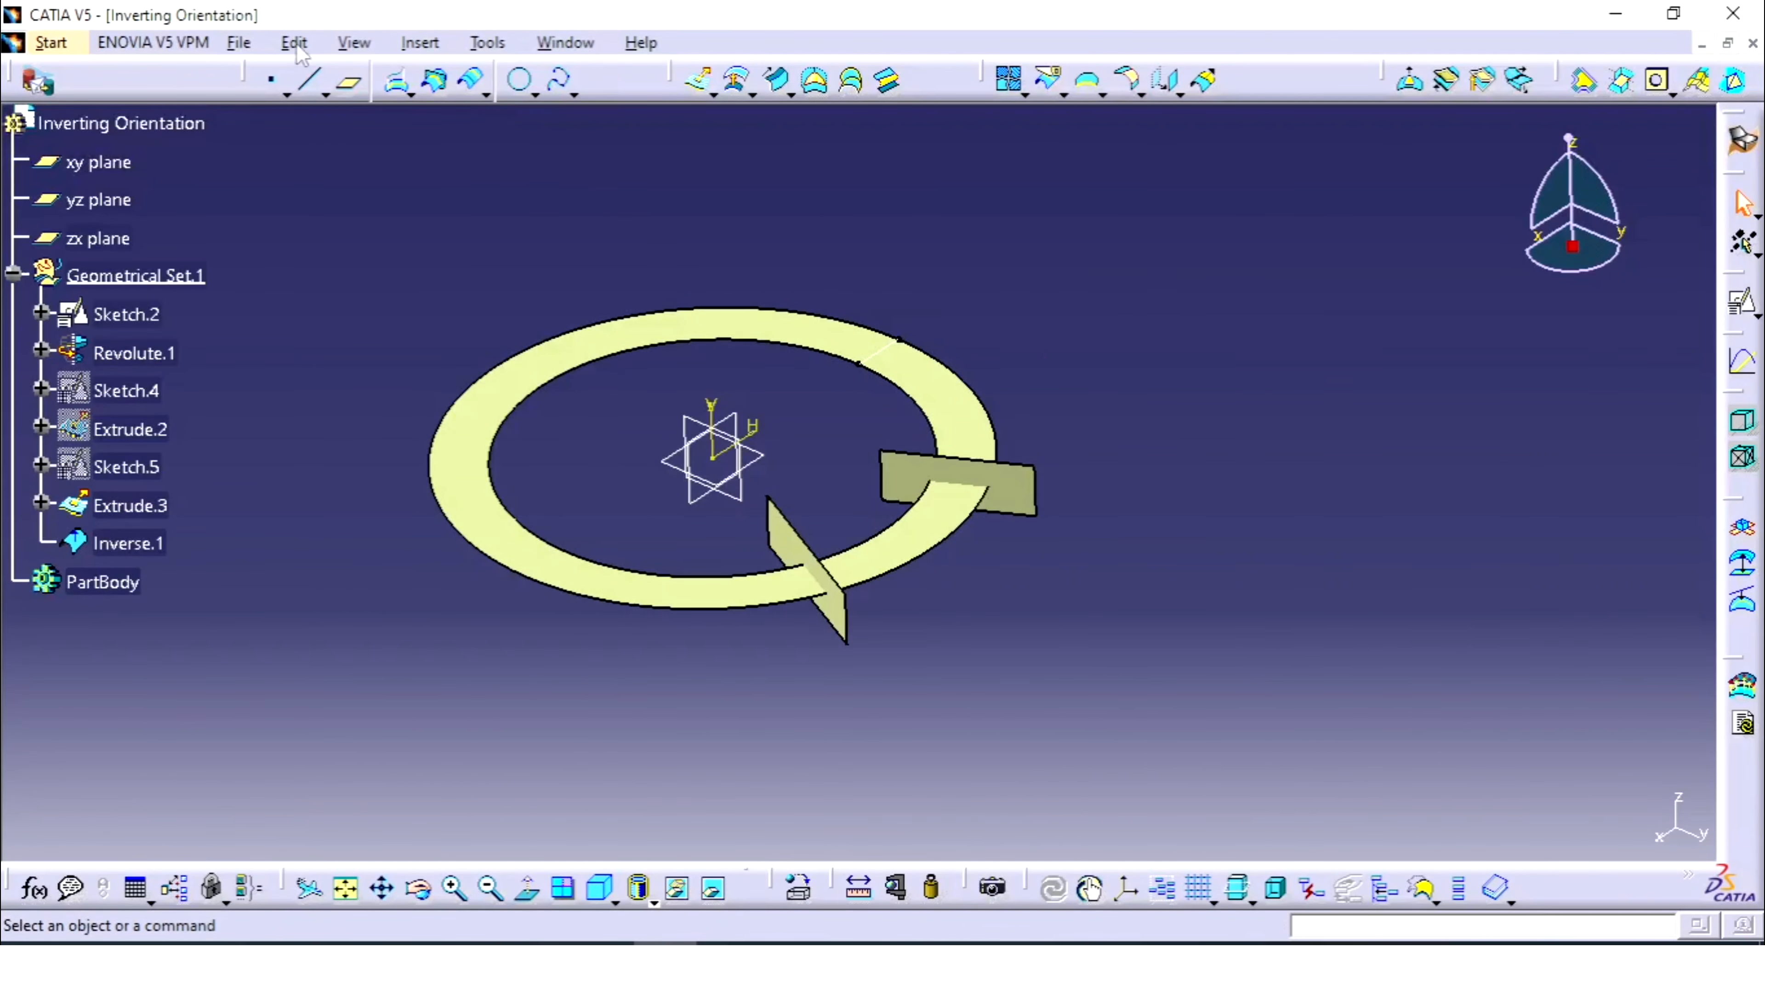
pyautogui.click(419, 42)
pyautogui.moveTo(528, 450)
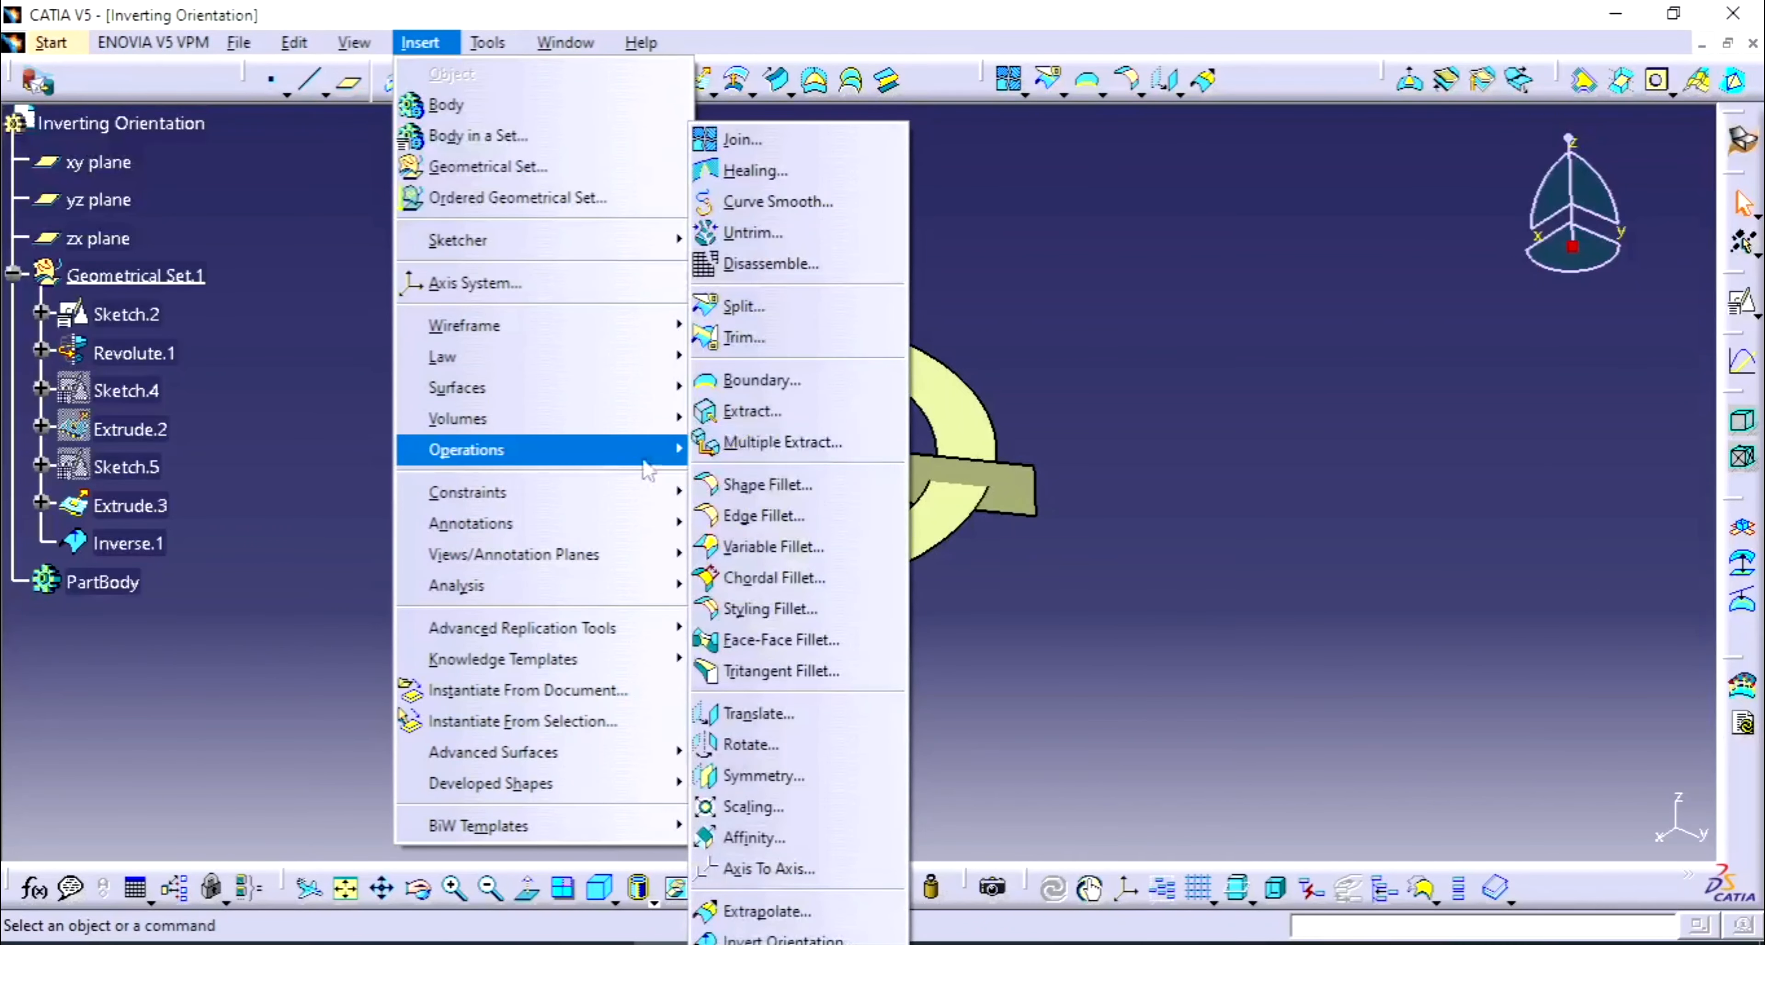
pyautogui.click(784, 940)
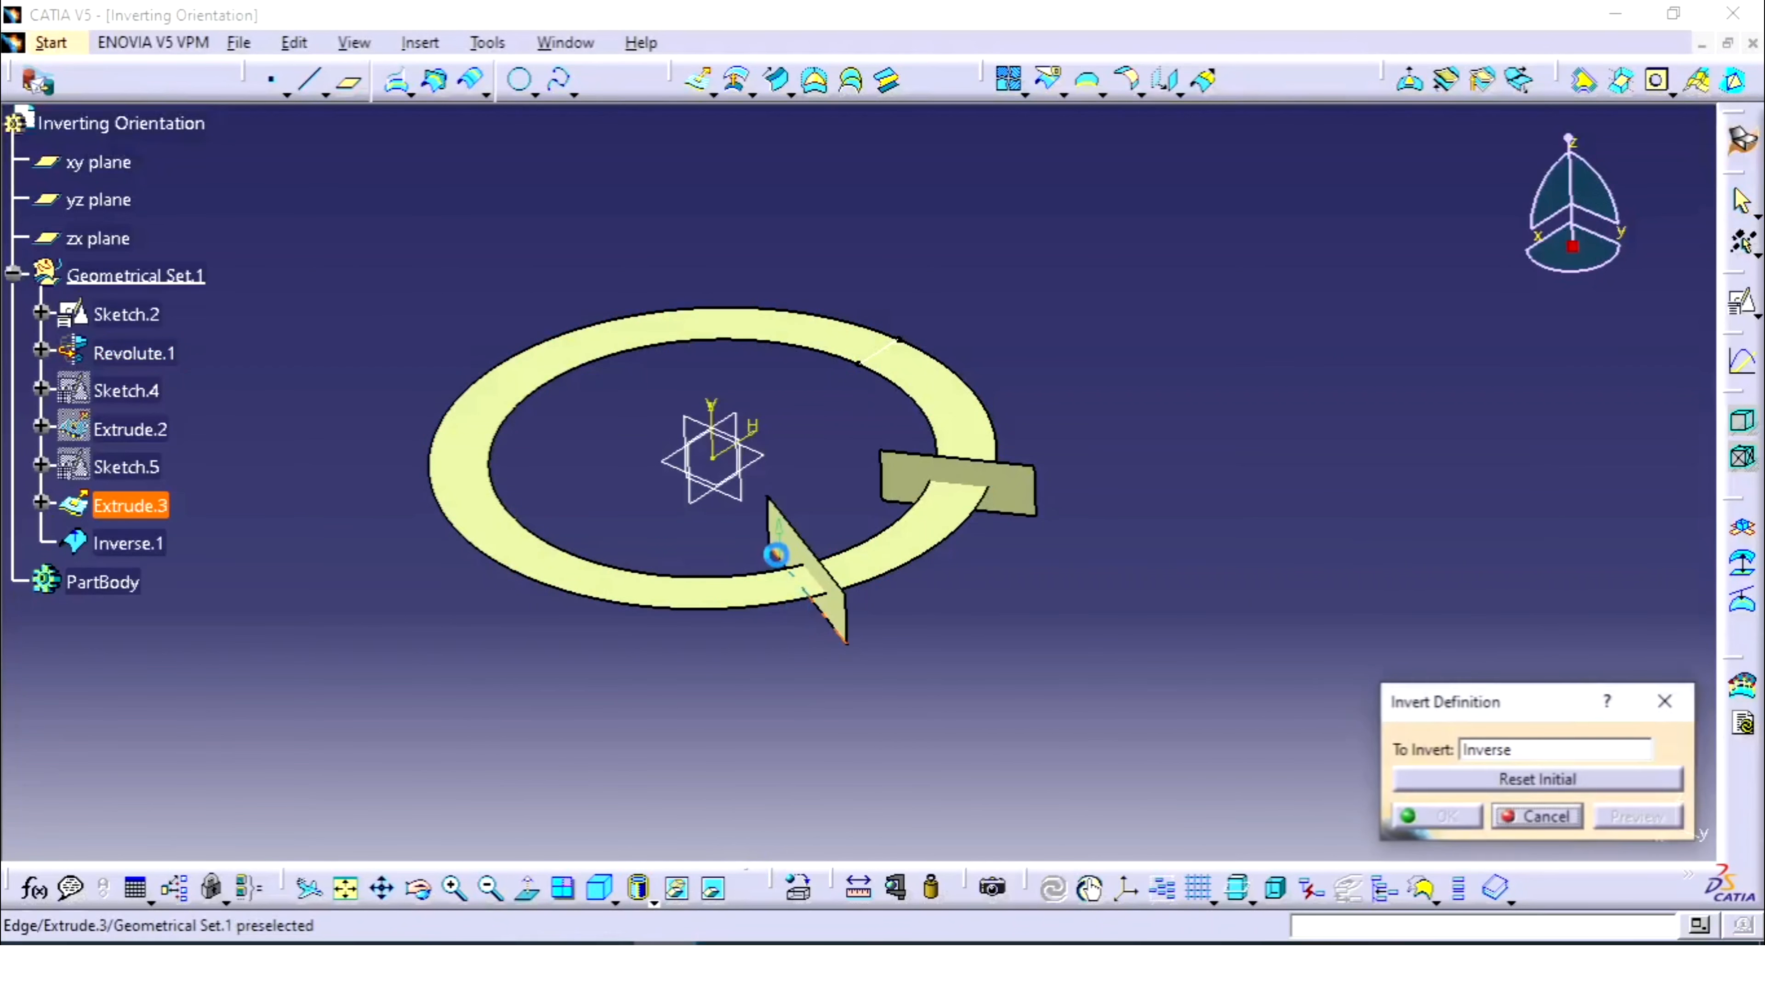
pyautogui.click(808, 560)
pyautogui.moveTo(918, 584); pyautogui.dragTo(948, 507, button='middle')
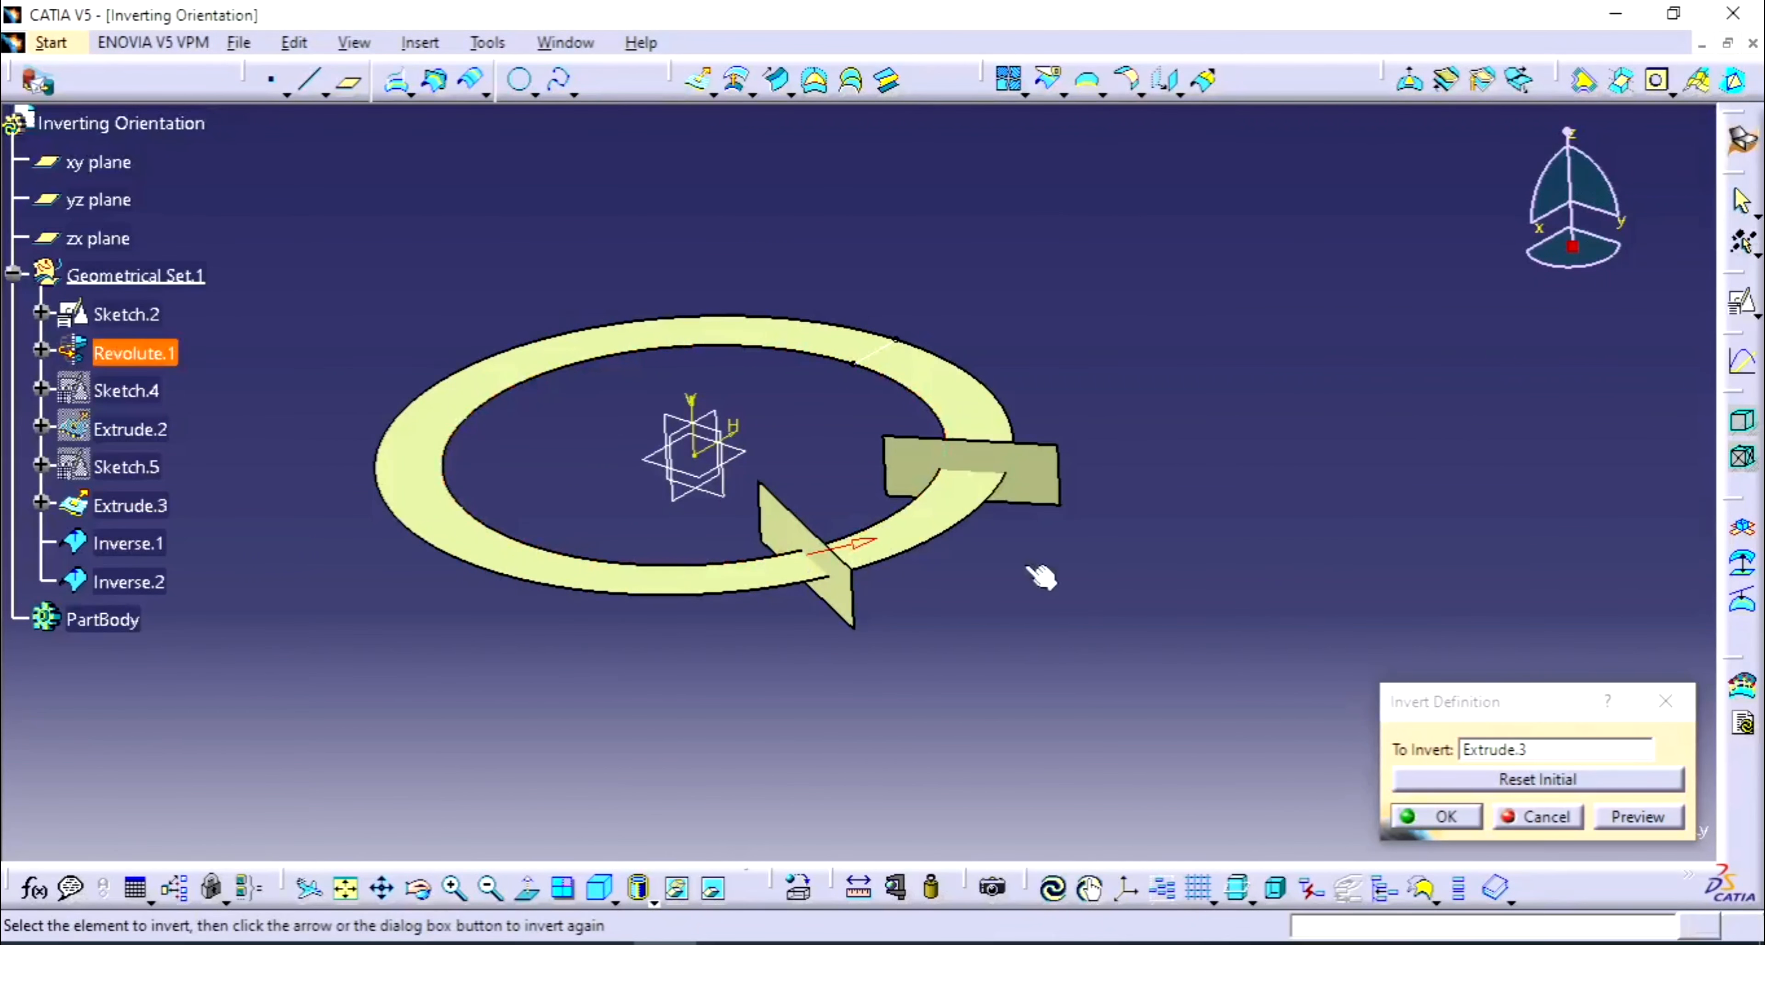
pyautogui.click(1579, 783)
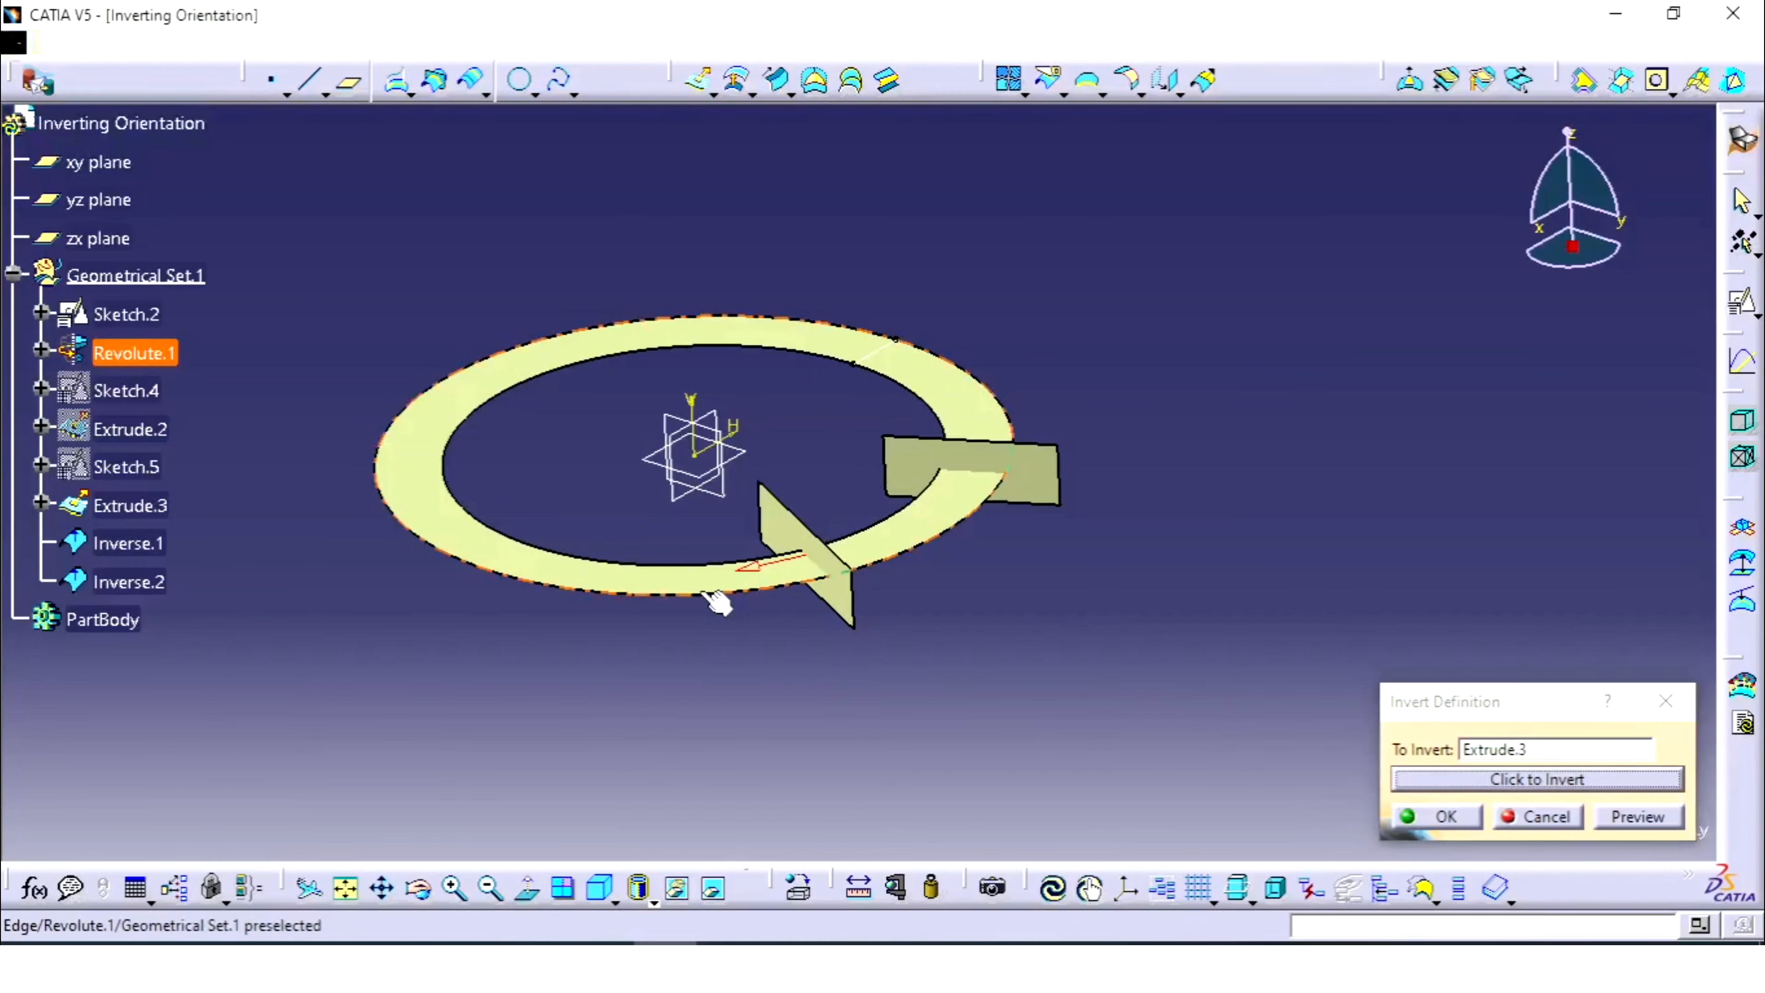
pyautogui.moveTo(721, 599); pyautogui.dragTo(750, 665, button='middle')
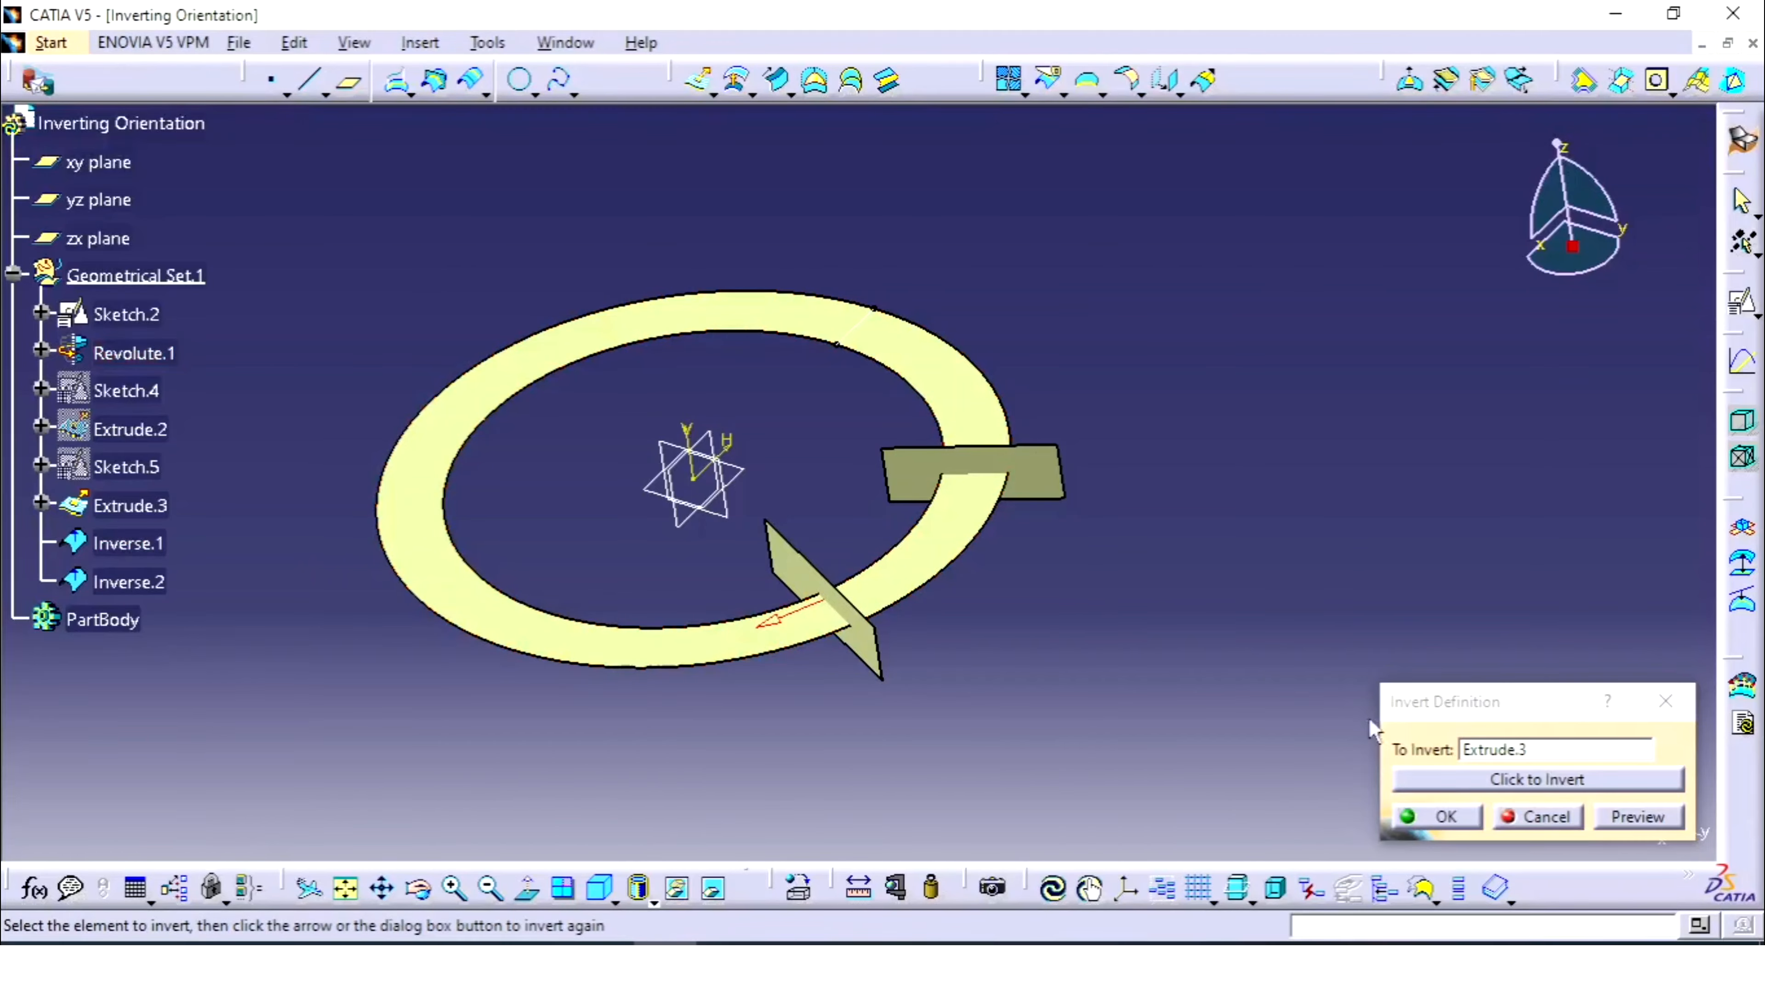
pyautogui.click(1546, 818)
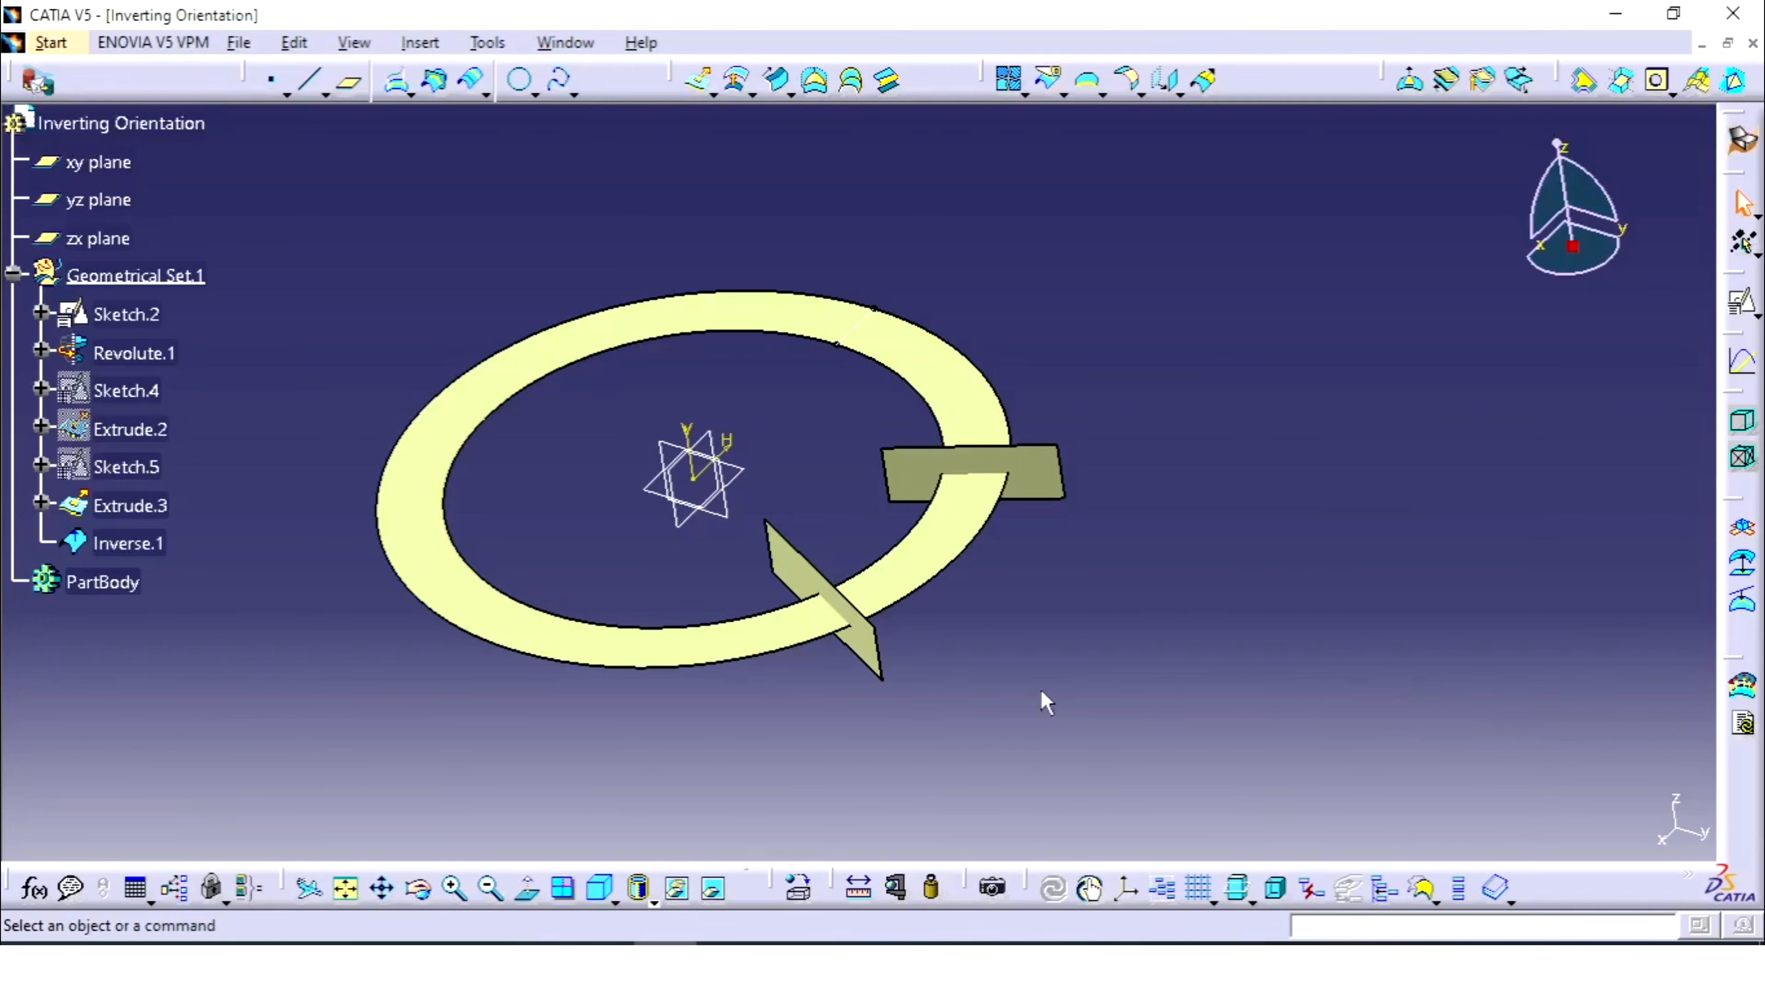
pyautogui.click(806, 585)
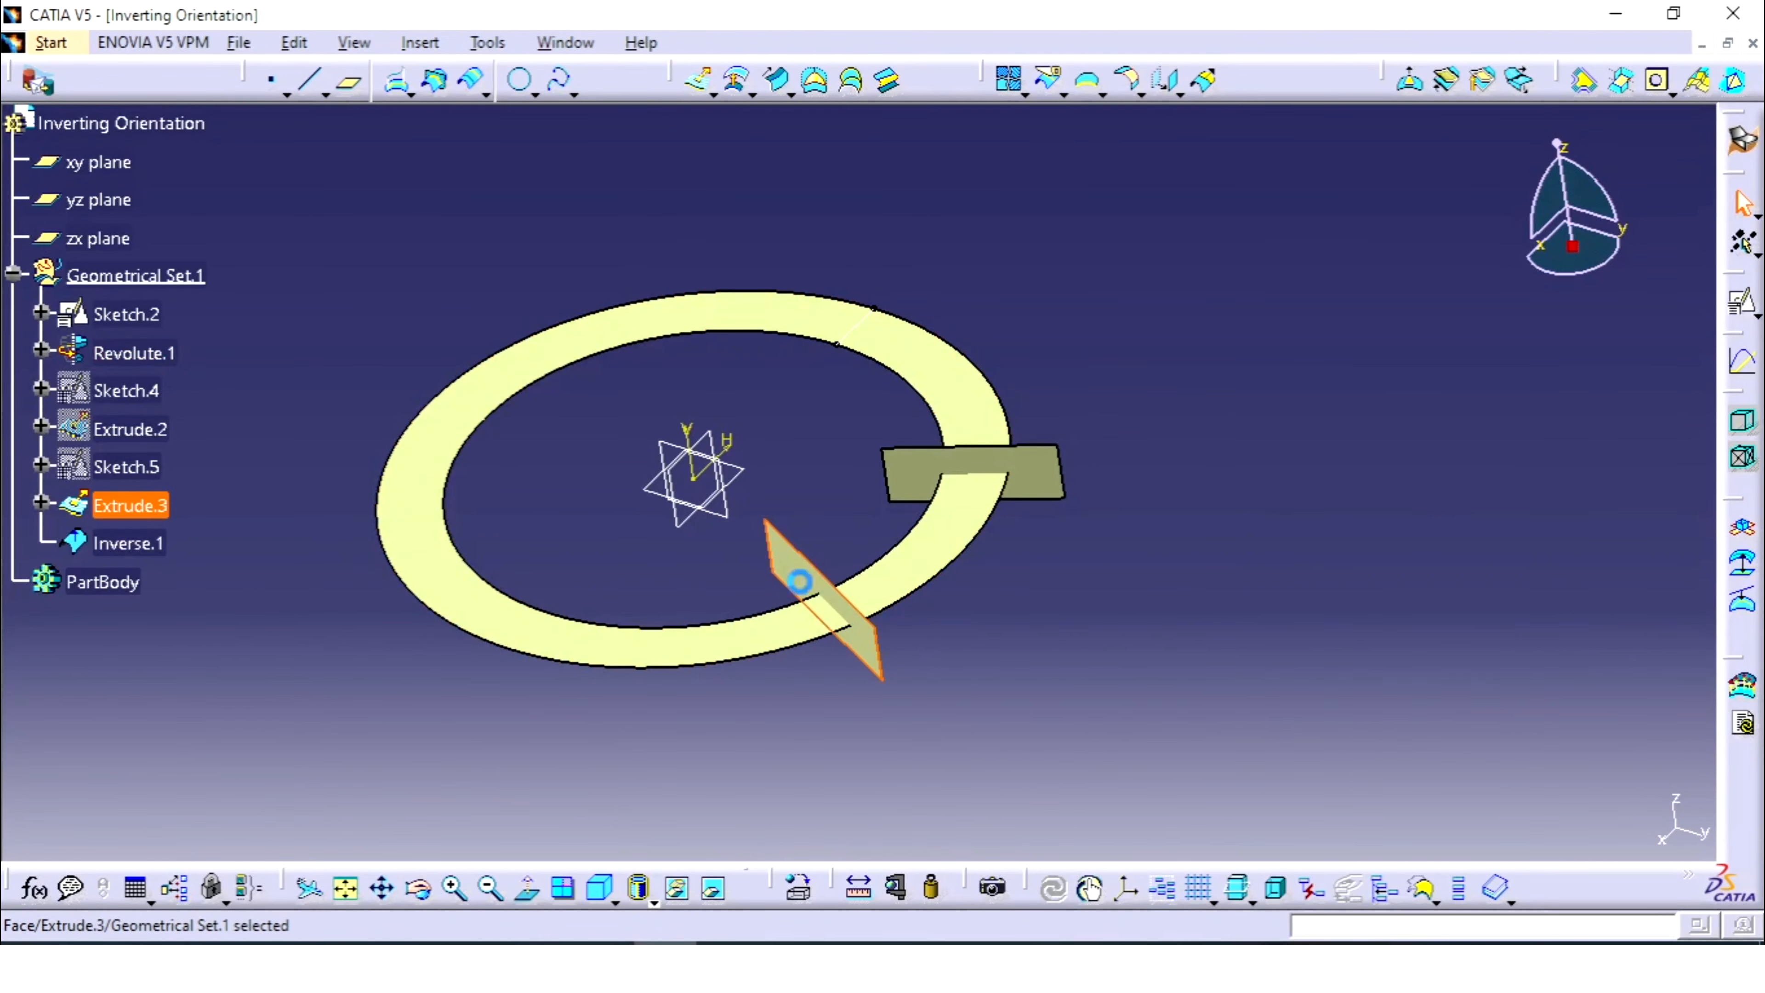
pyautogui.keyDown('ctrl'); pyautogui.click(843, 617); pyautogui.keyUp('ctrl')
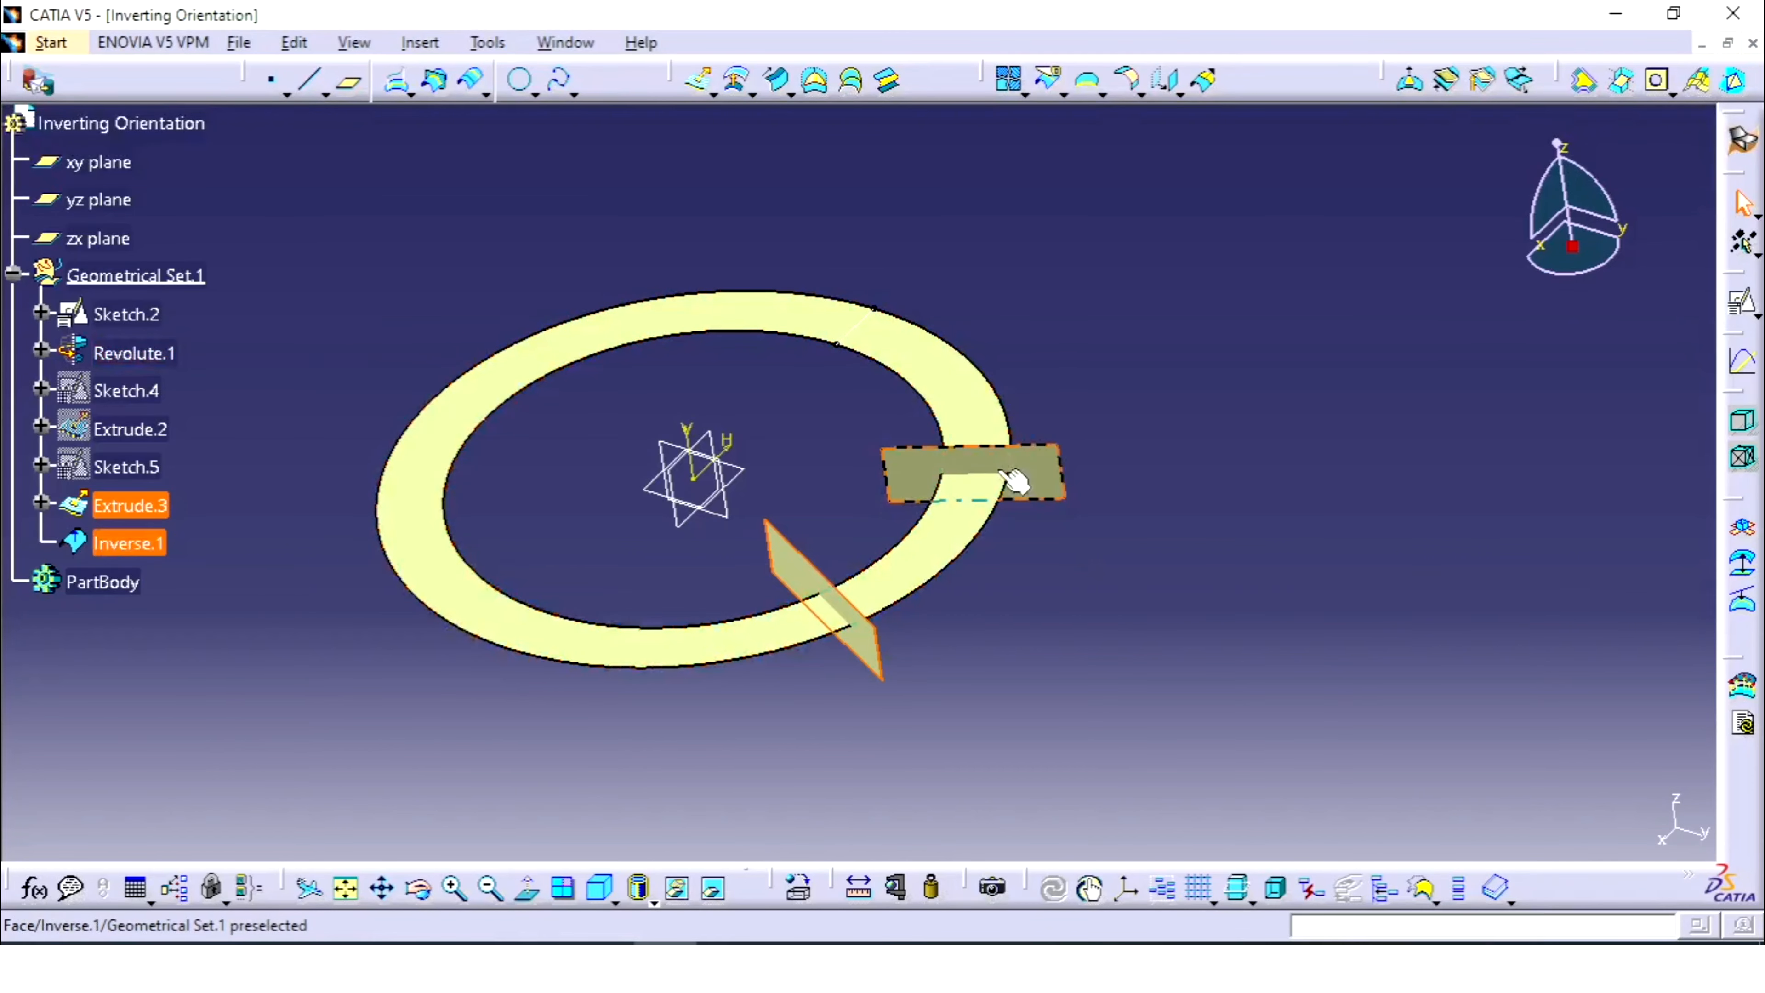
pyautogui.click(1038, 327)
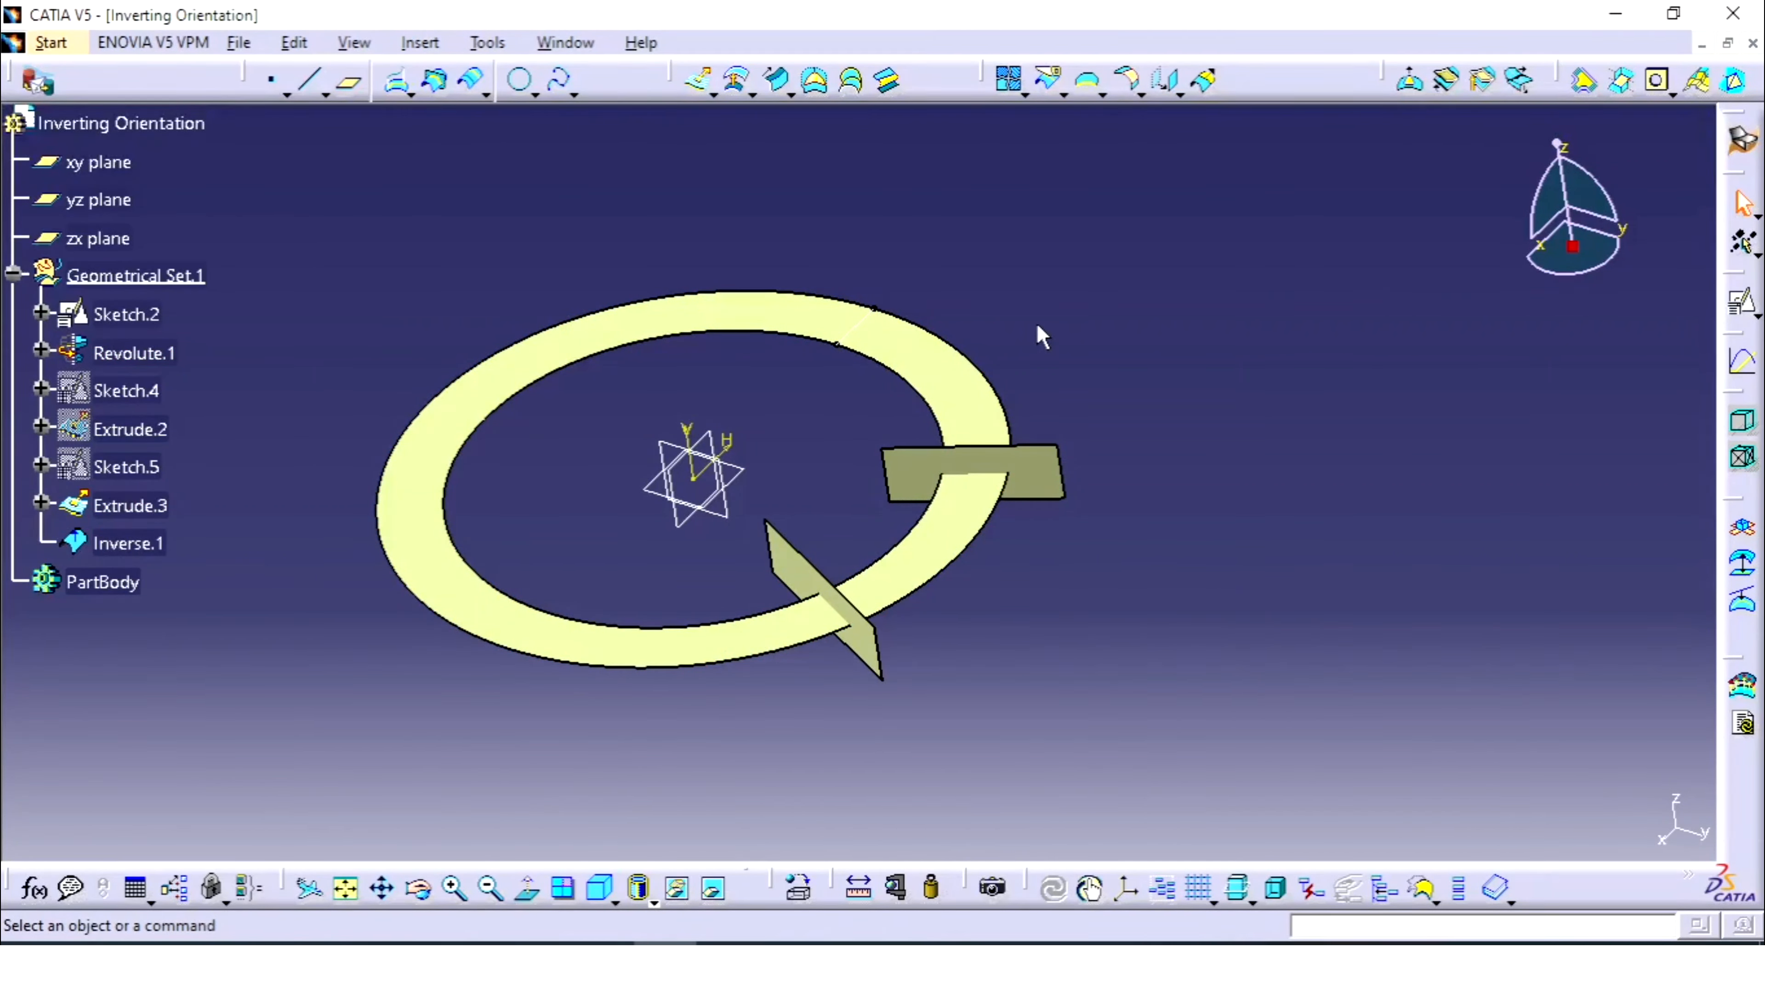
# - Add Inverse.1 and Extrude.3 to a join and try confirming with connexity checking on
pyautogui.click(1008, 78)
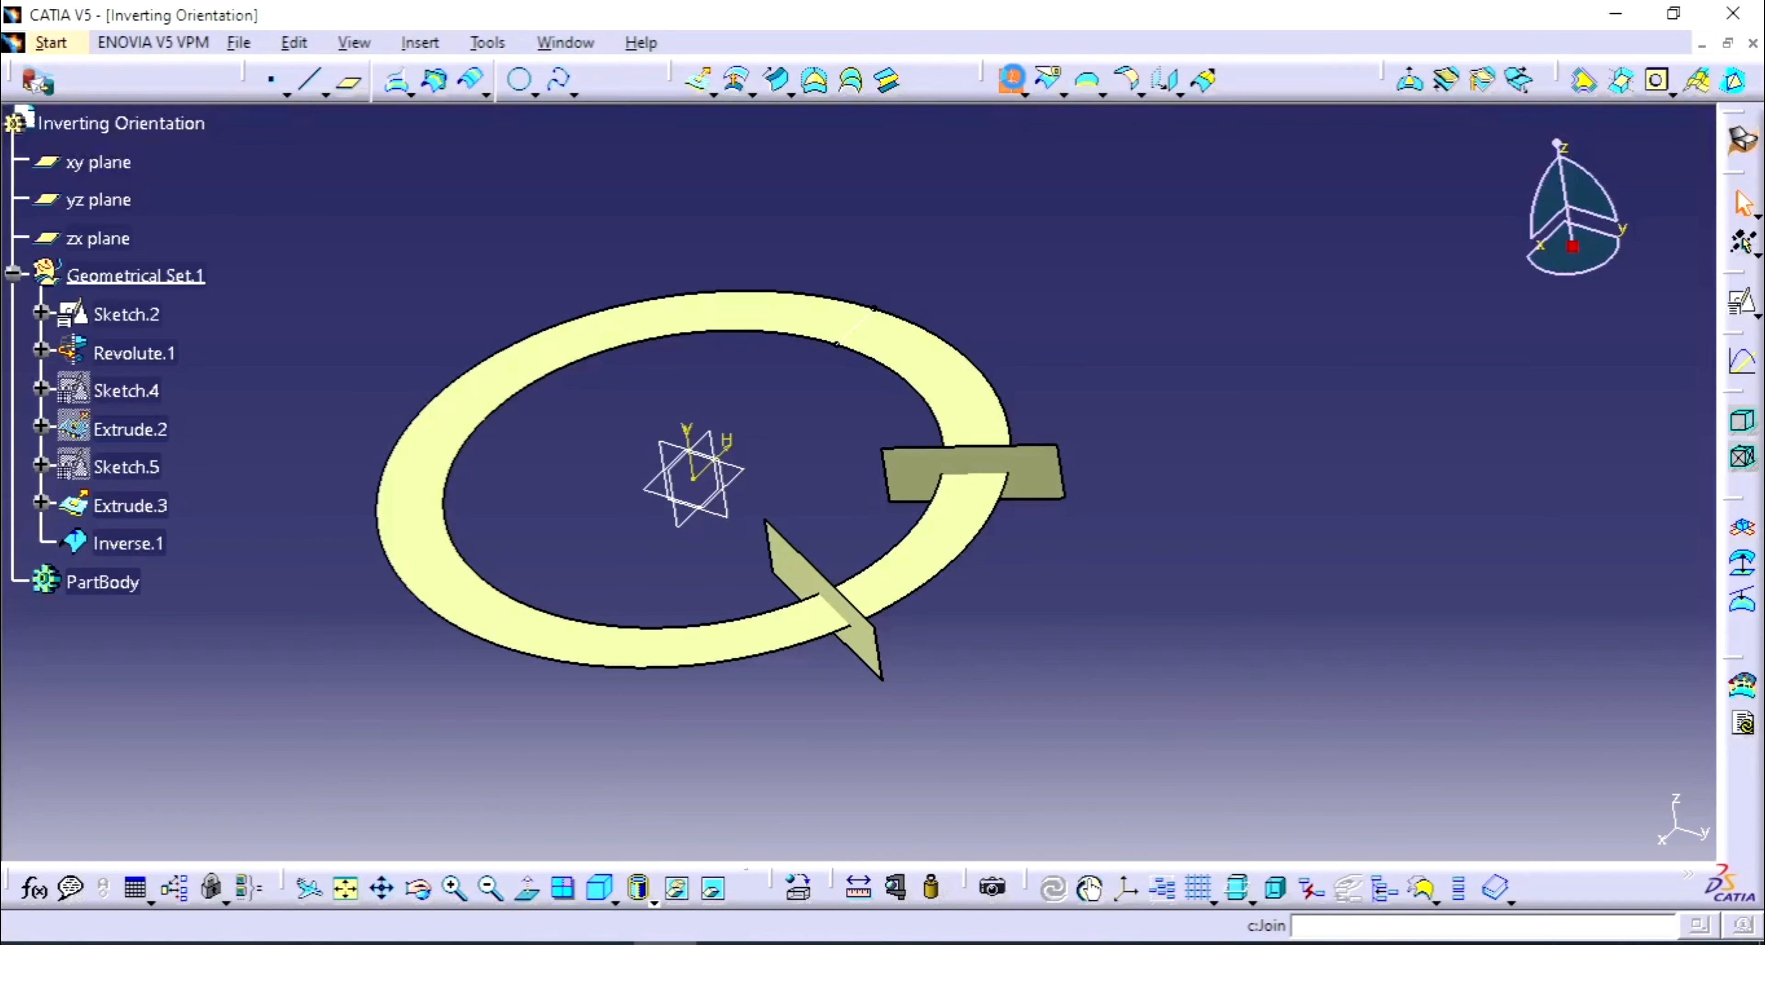
pyautogui.click(1025, 477)
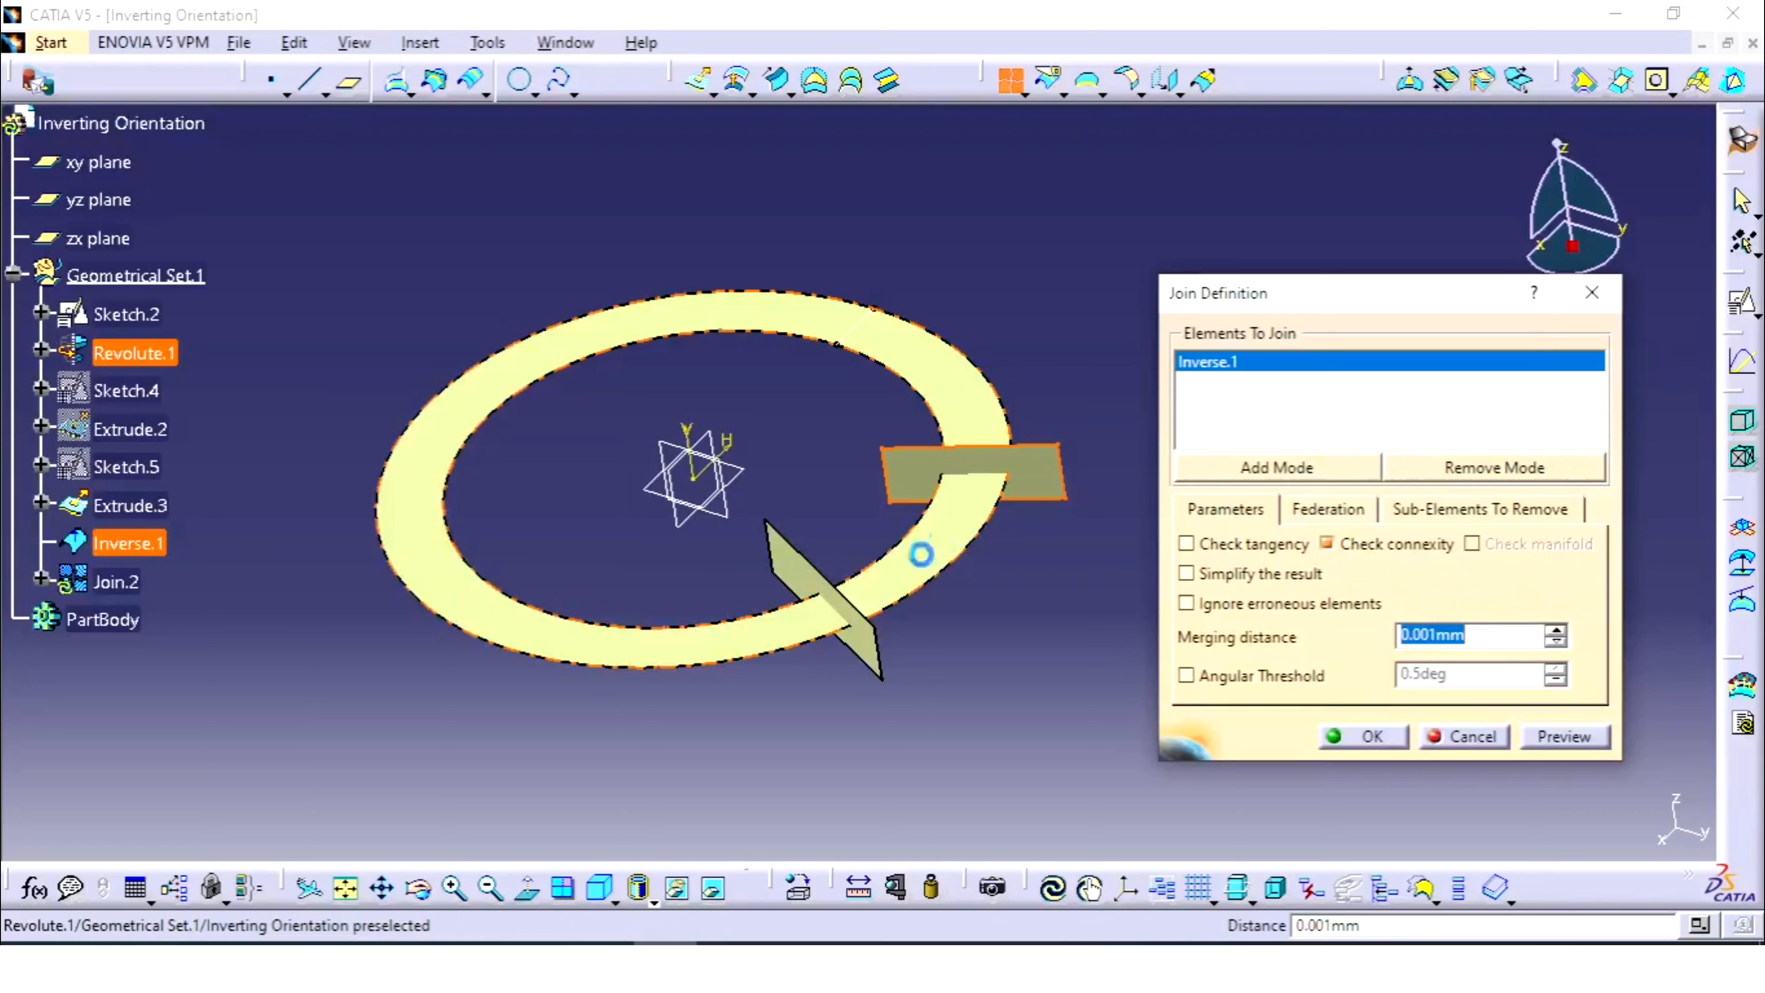
pyautogui.click(800, 588)
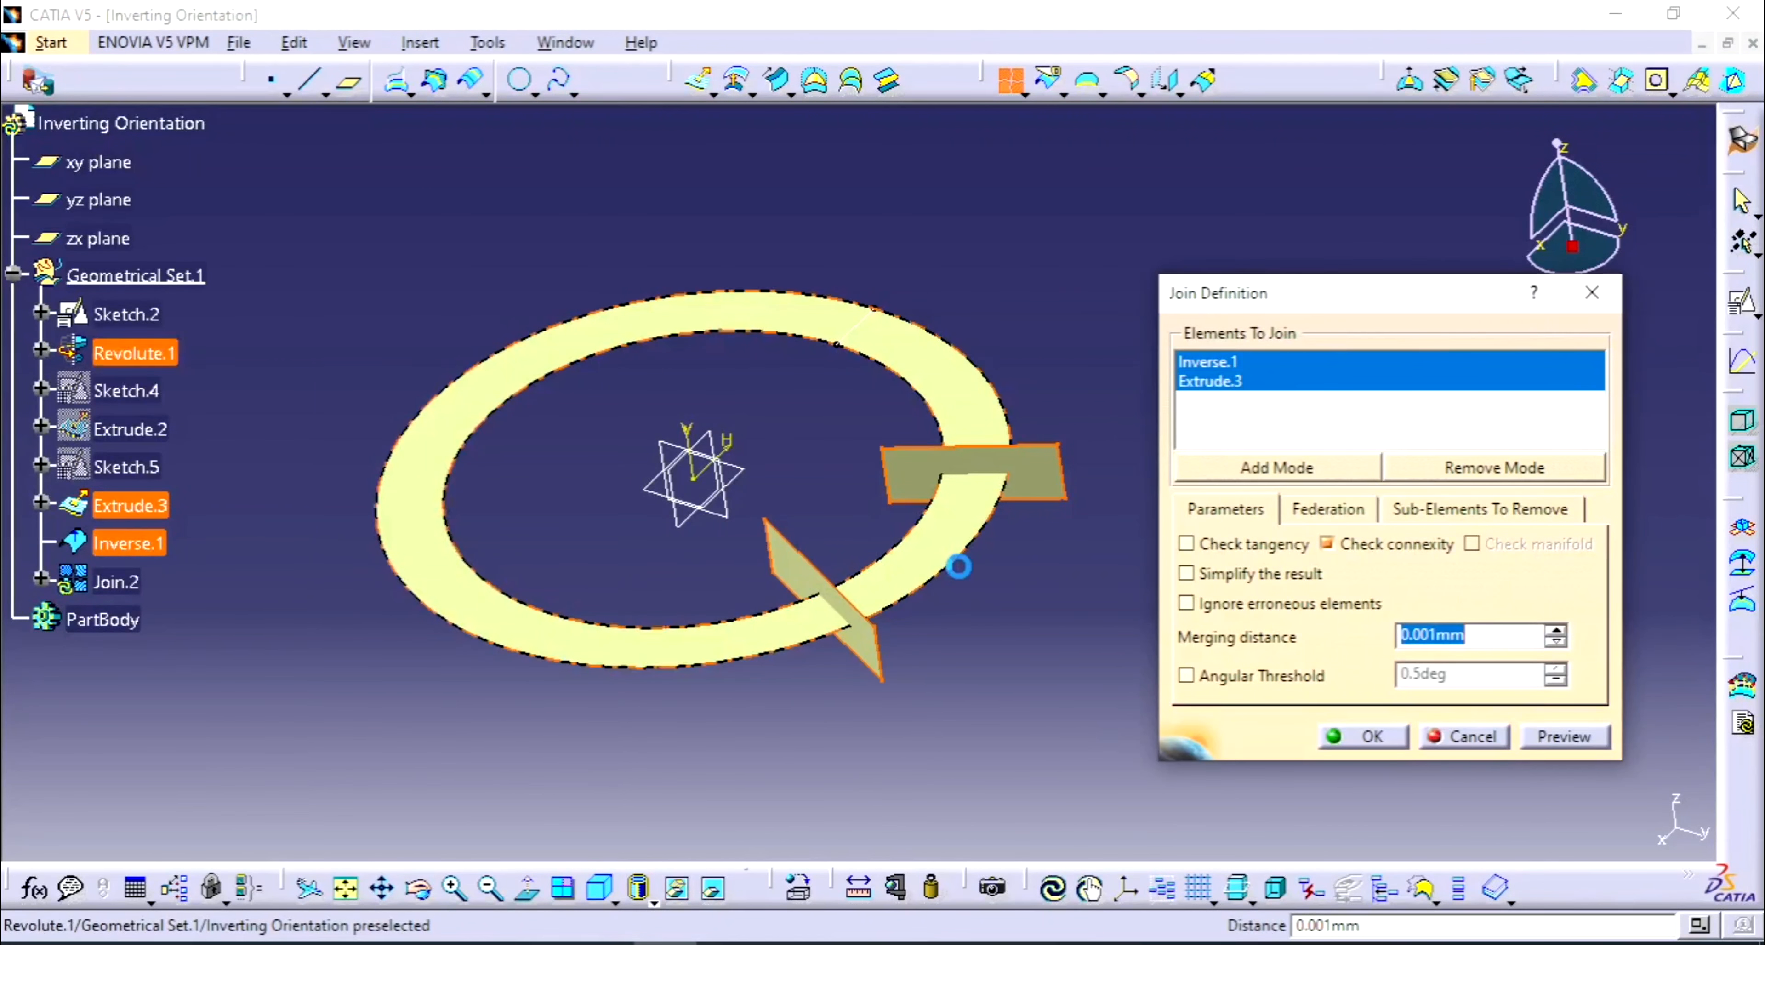
pyautogui.click(1383, 549)
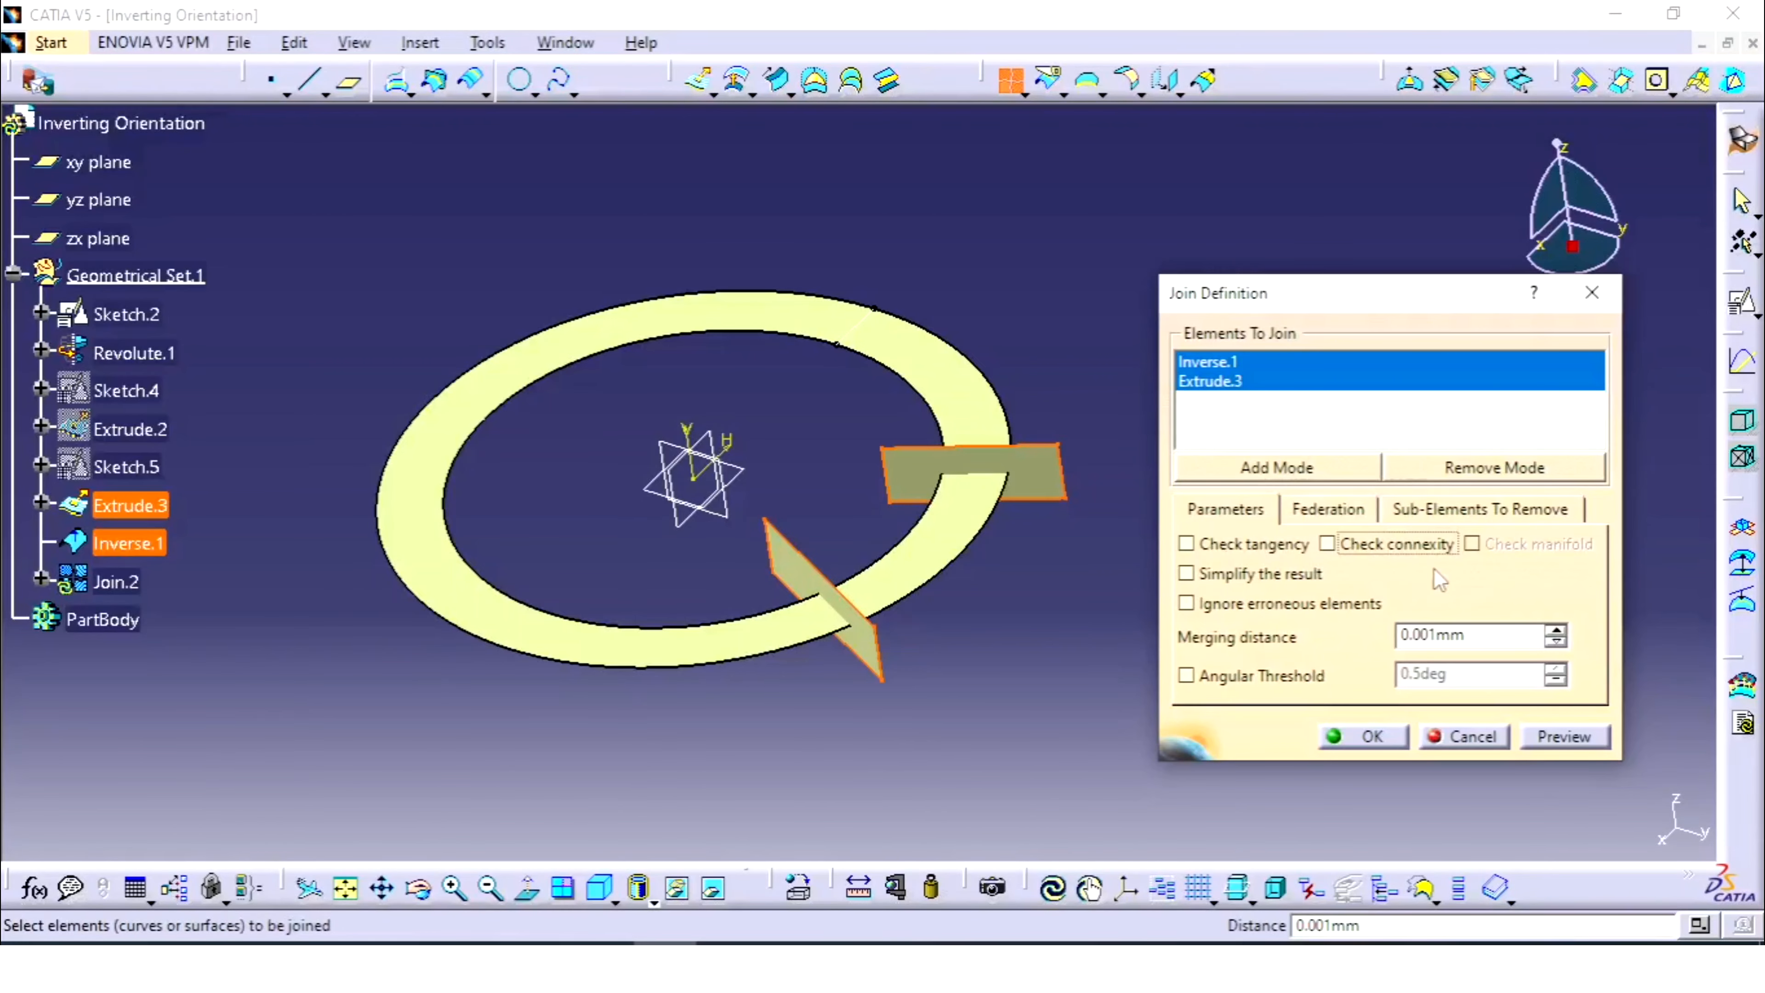
pyautogui.click(1379, 553)
pyautogui.click(1351, 739)
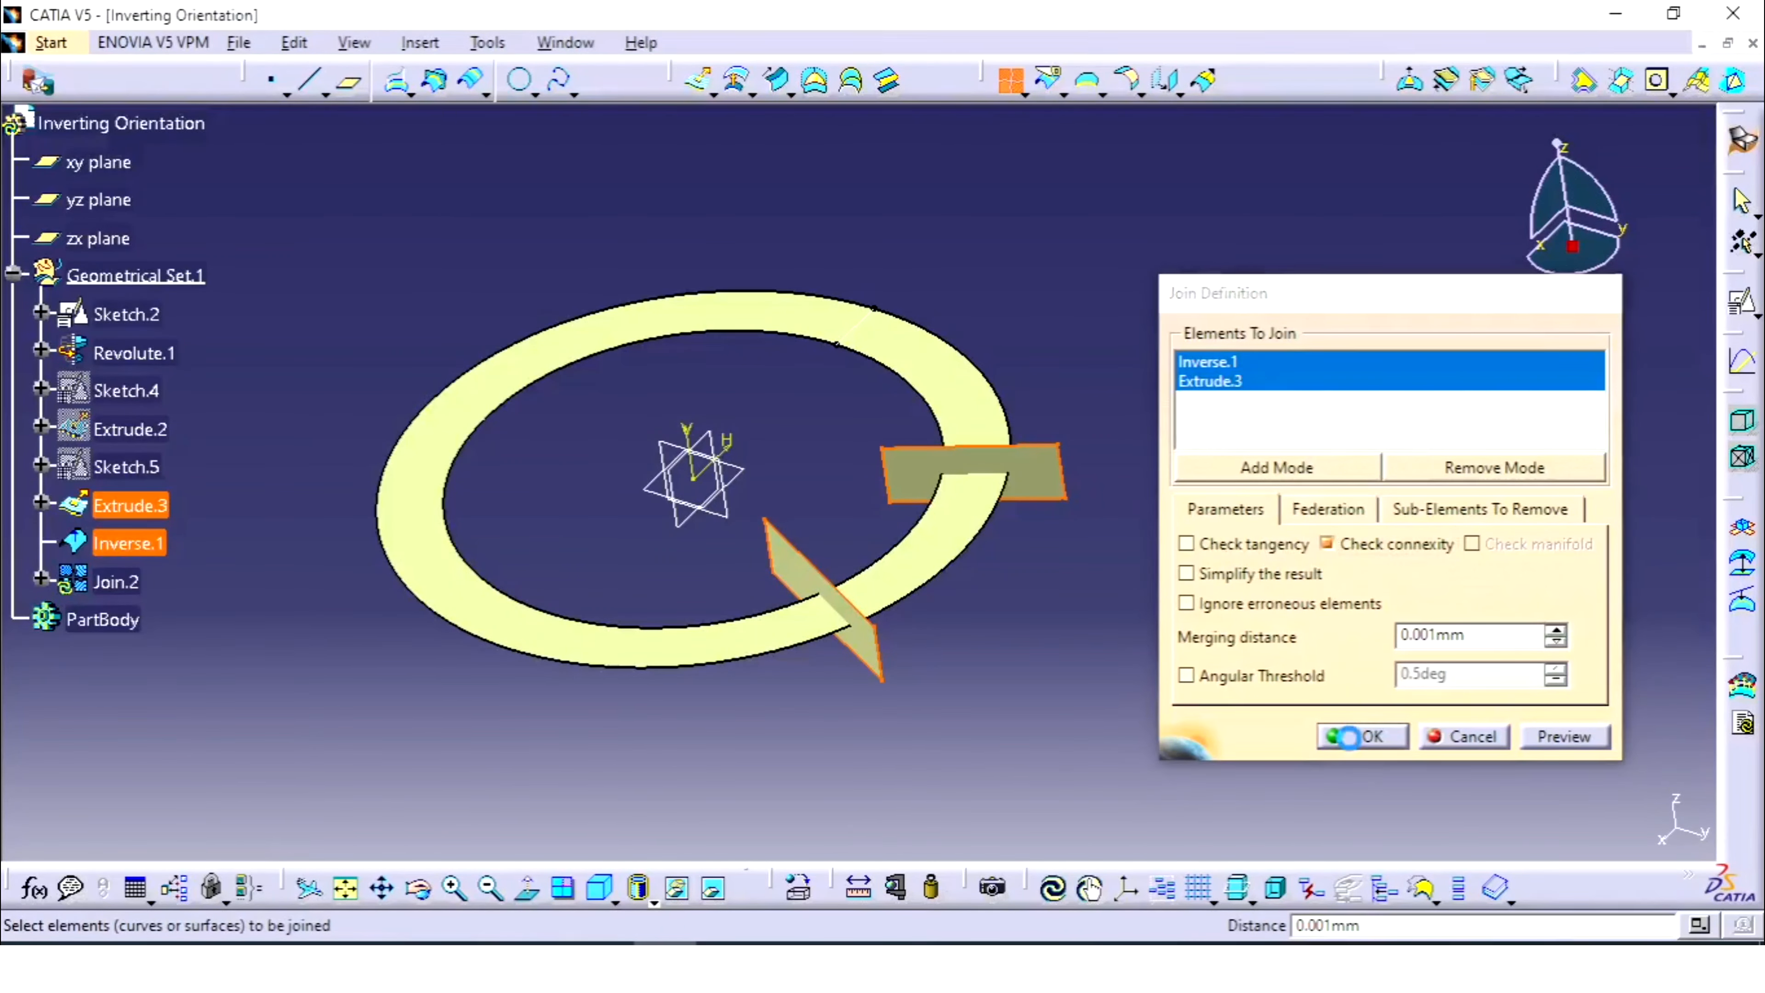
# - After the Non Connex error, clear Check connexity and create Join.2
pyautogui.click(957, 548)
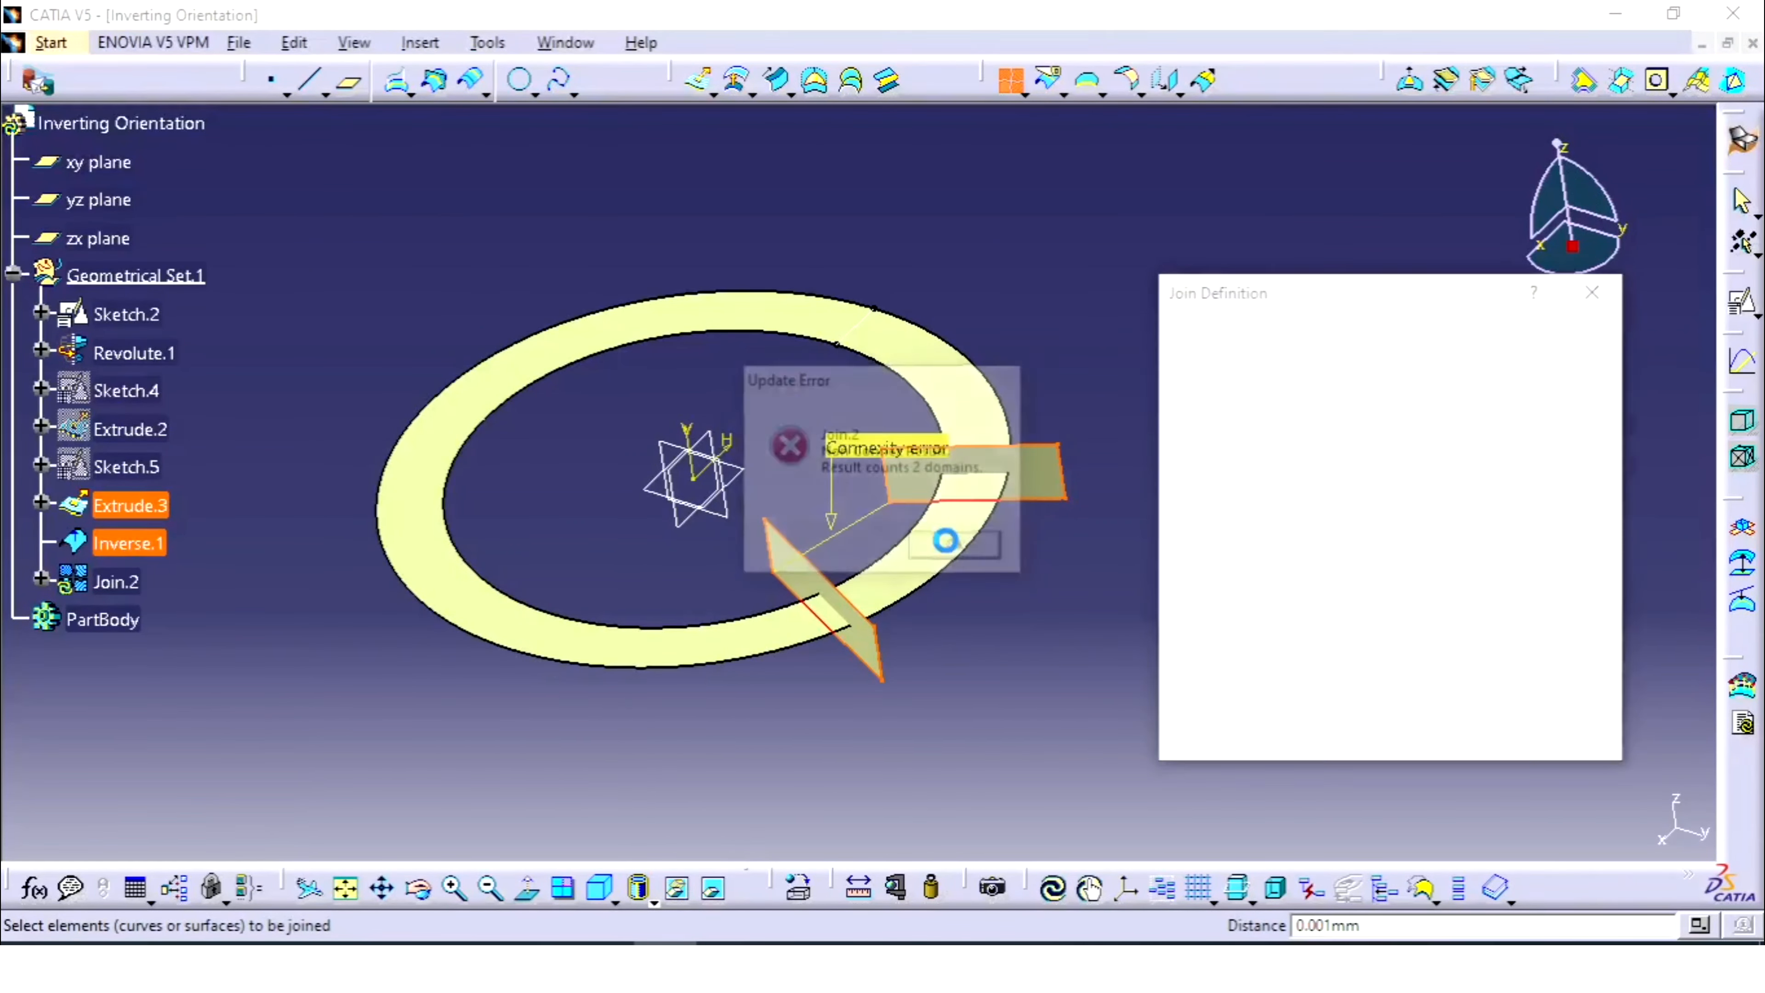
pyautogui.click(1367, 553)
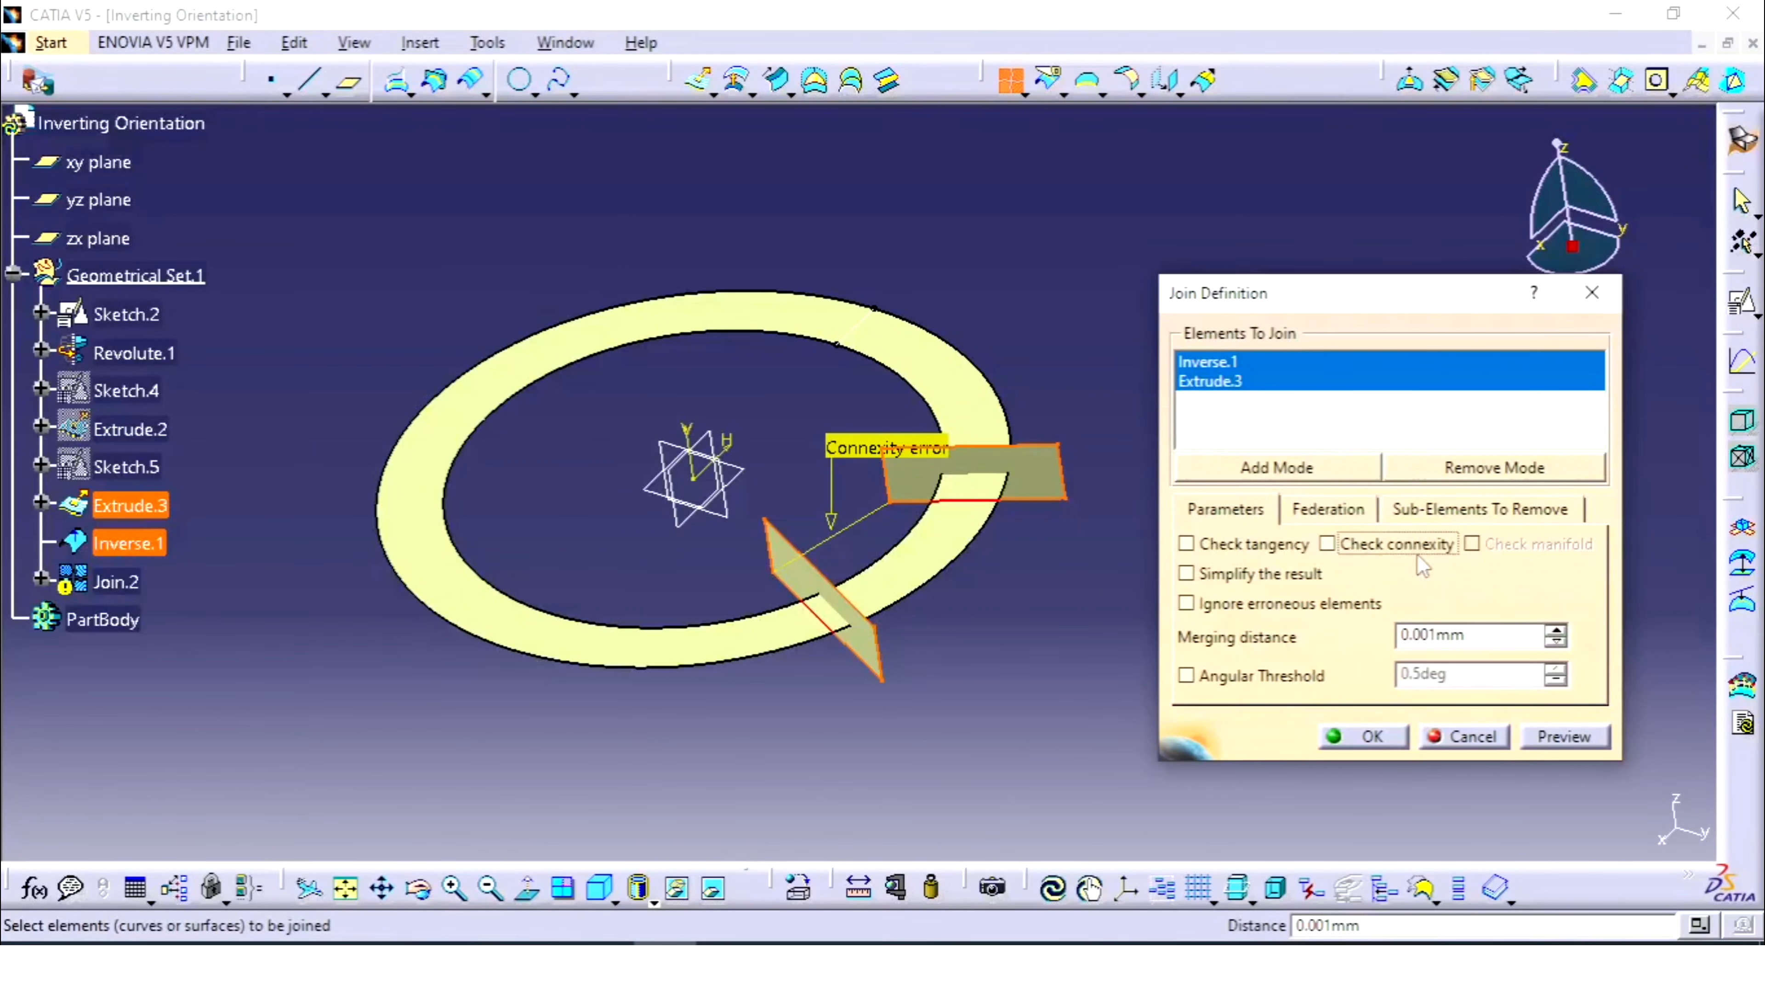
pyautogui.click(1373, 742)
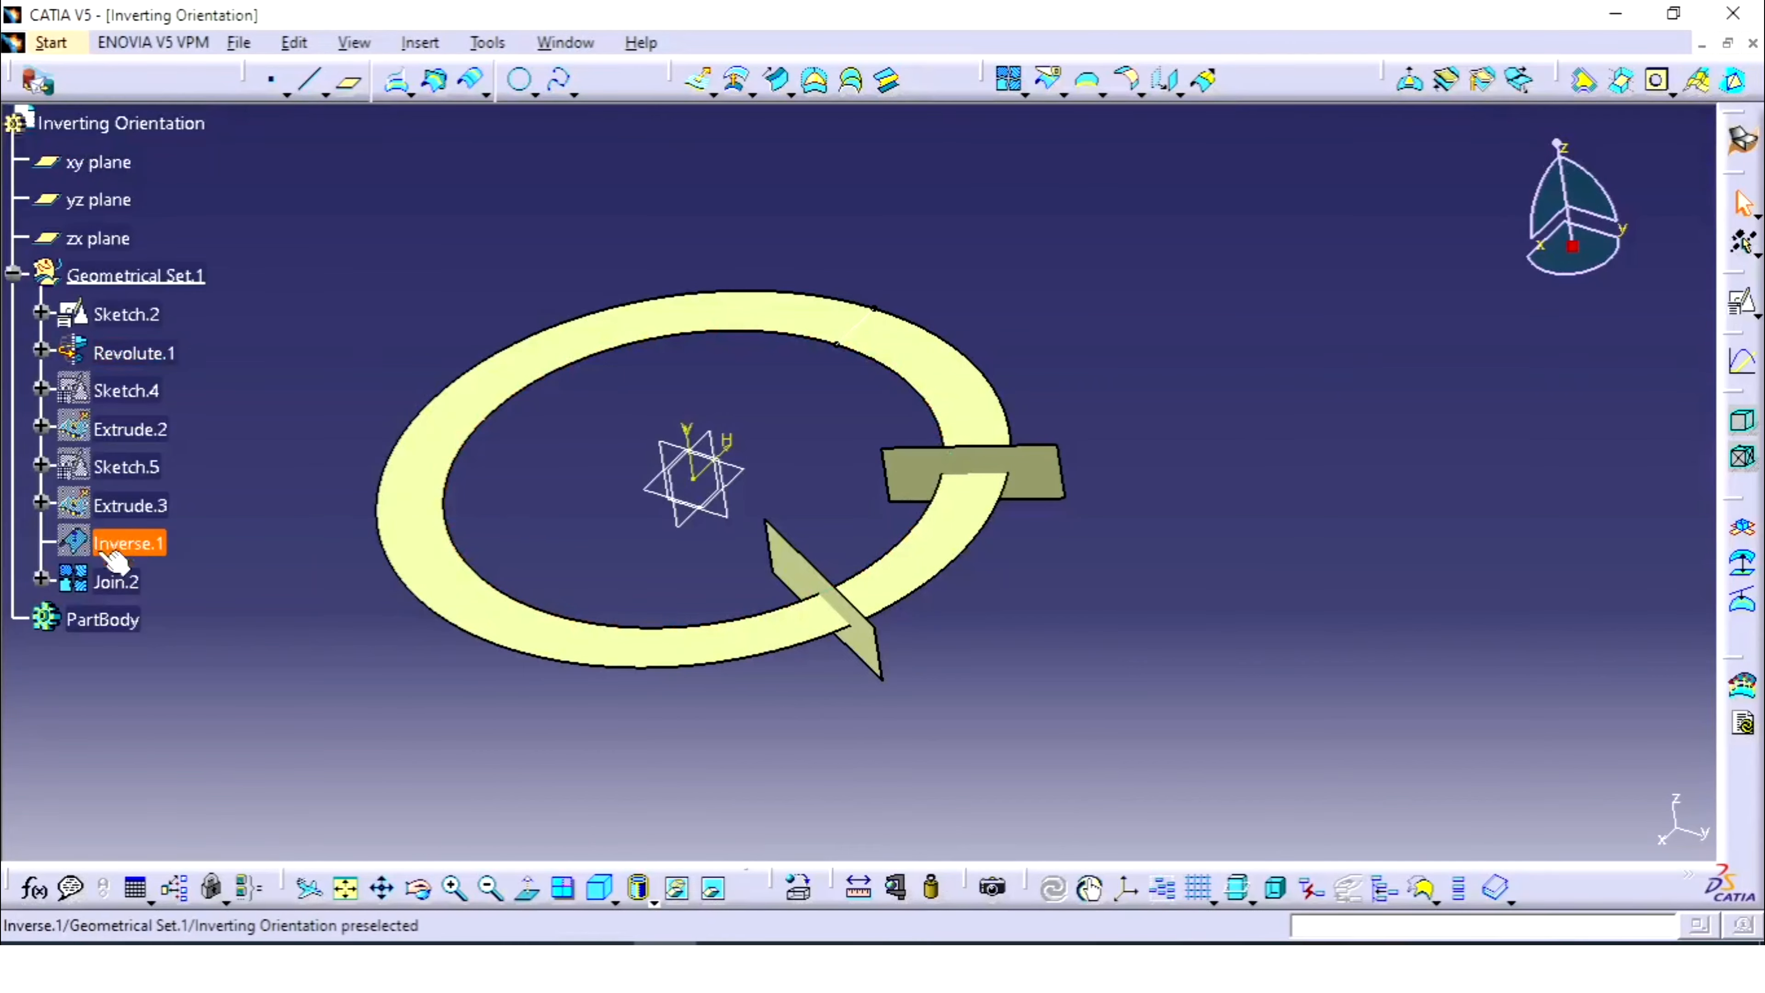
pyautogui.click(115, 582)
pyautogui.click(1426, 609)
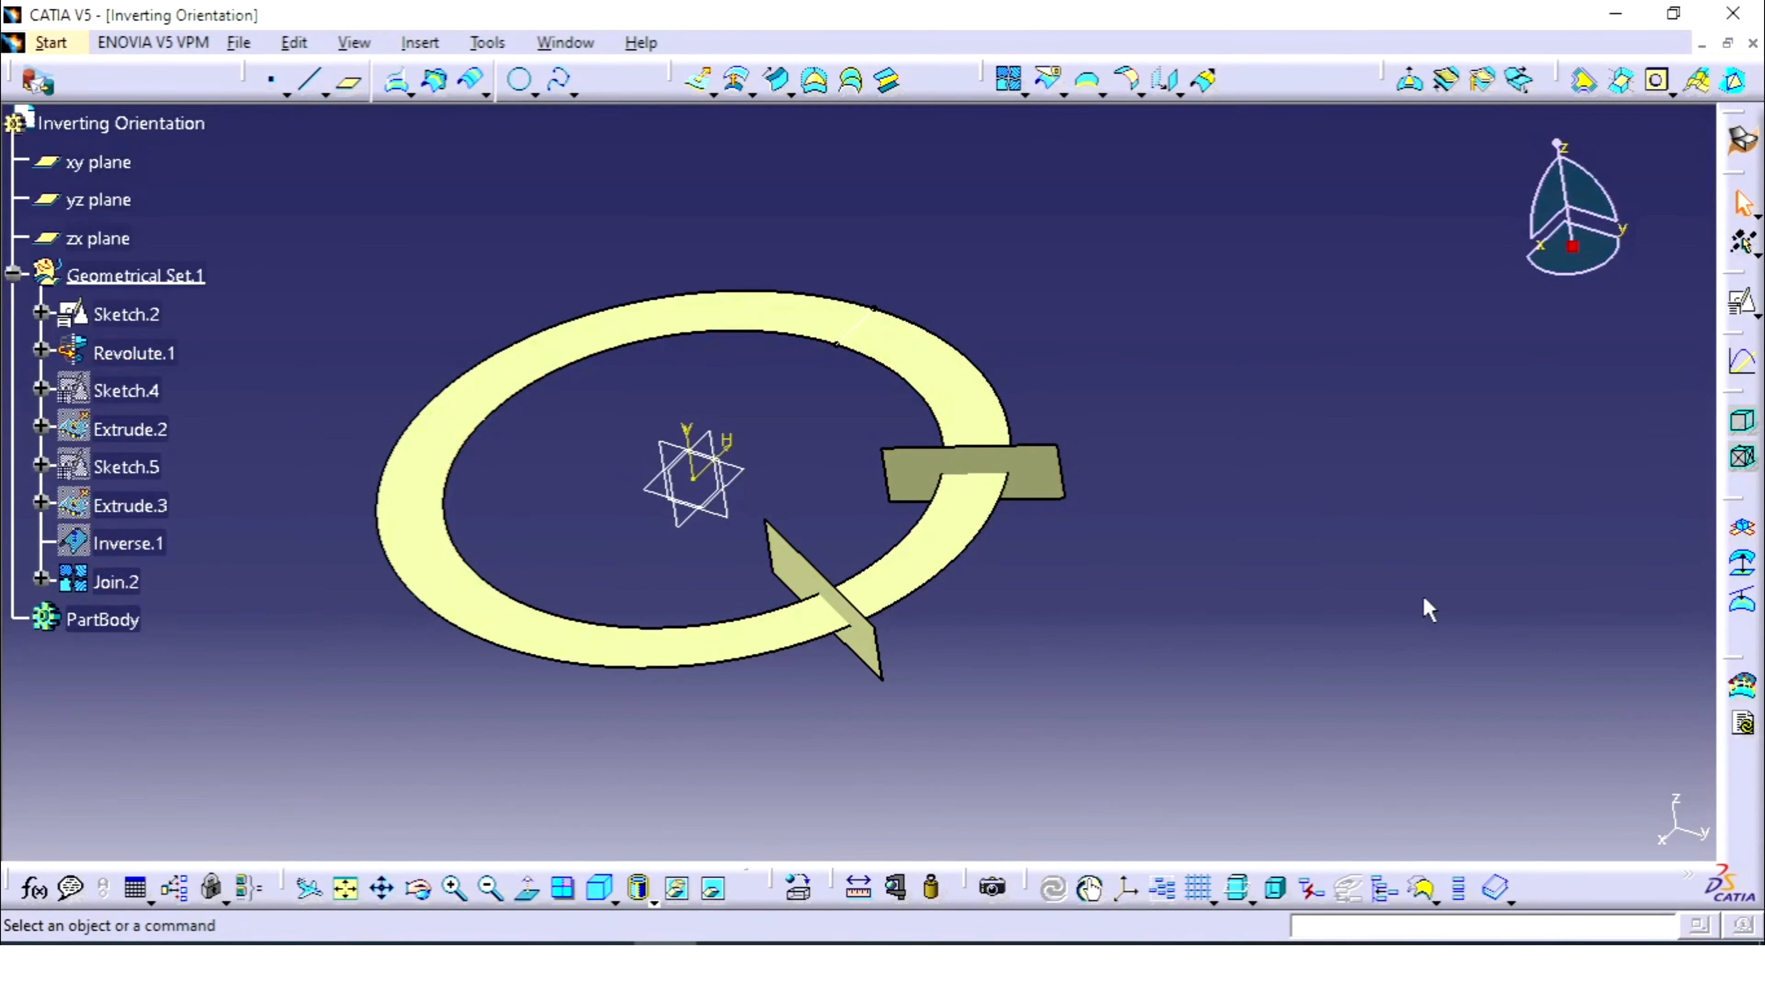
# - Split Revolute.1 with Join.2, creating Split.1 as a C-shaped ring
pyautogui.click(1052, 94)
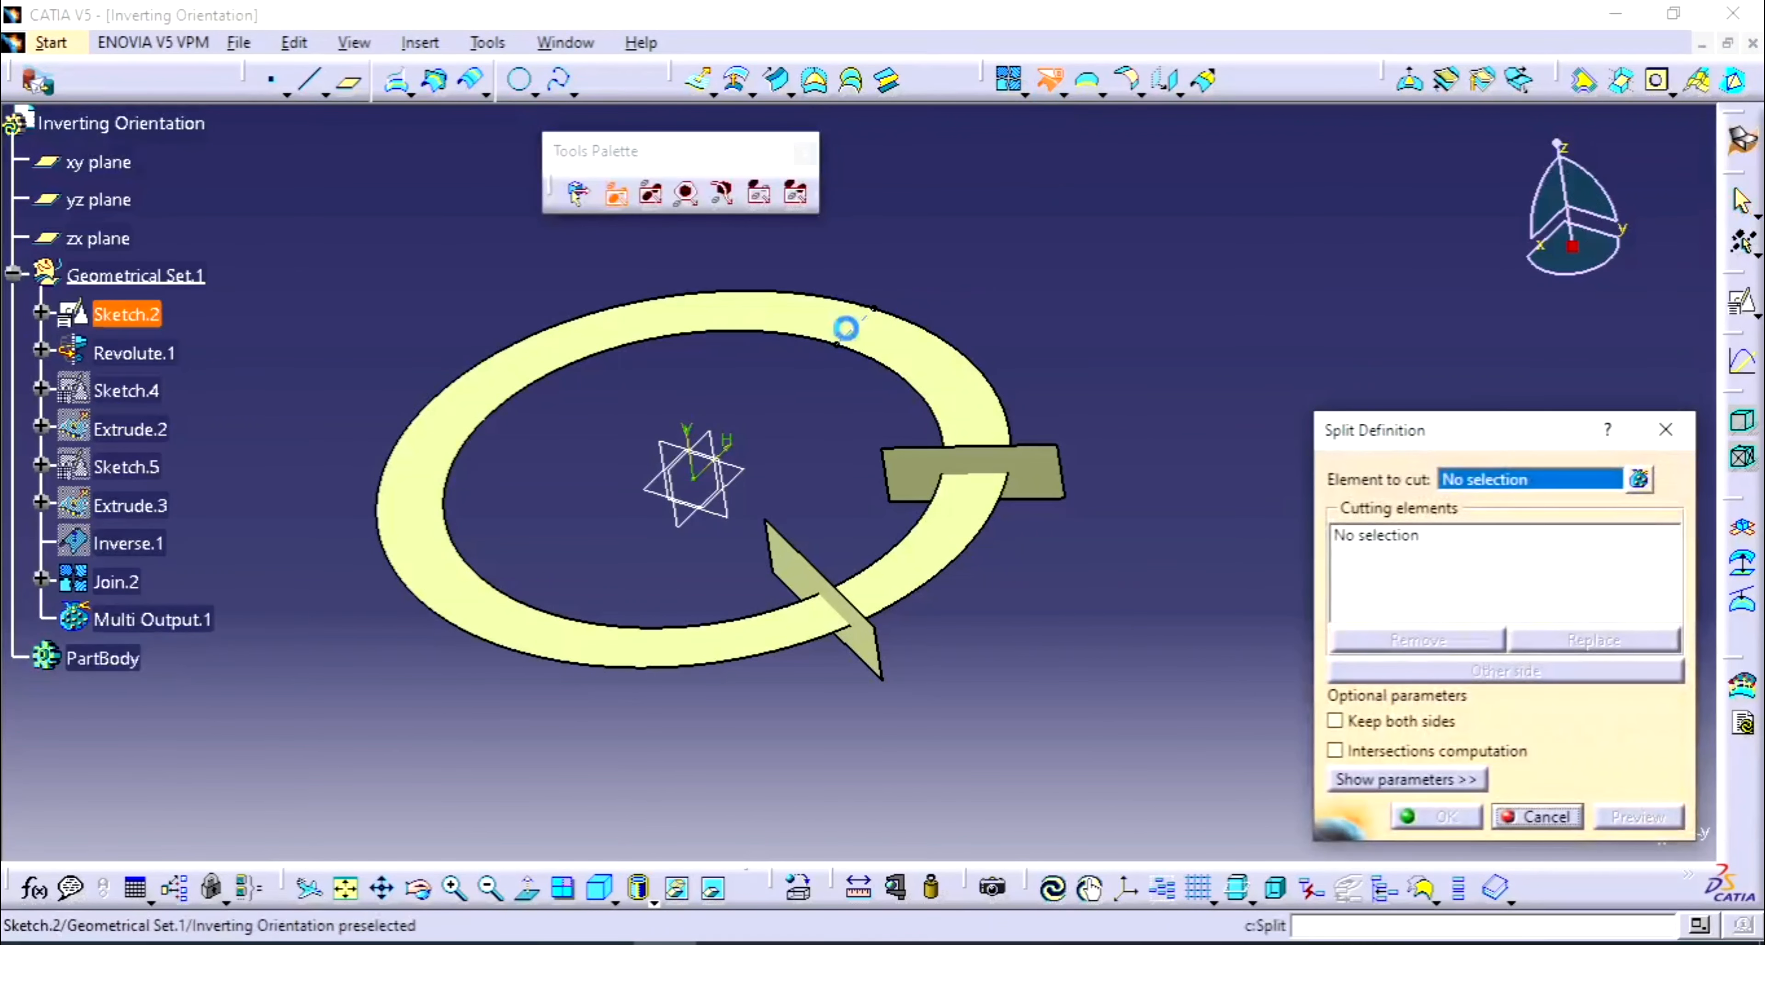
pyautogui.click(798, 306)
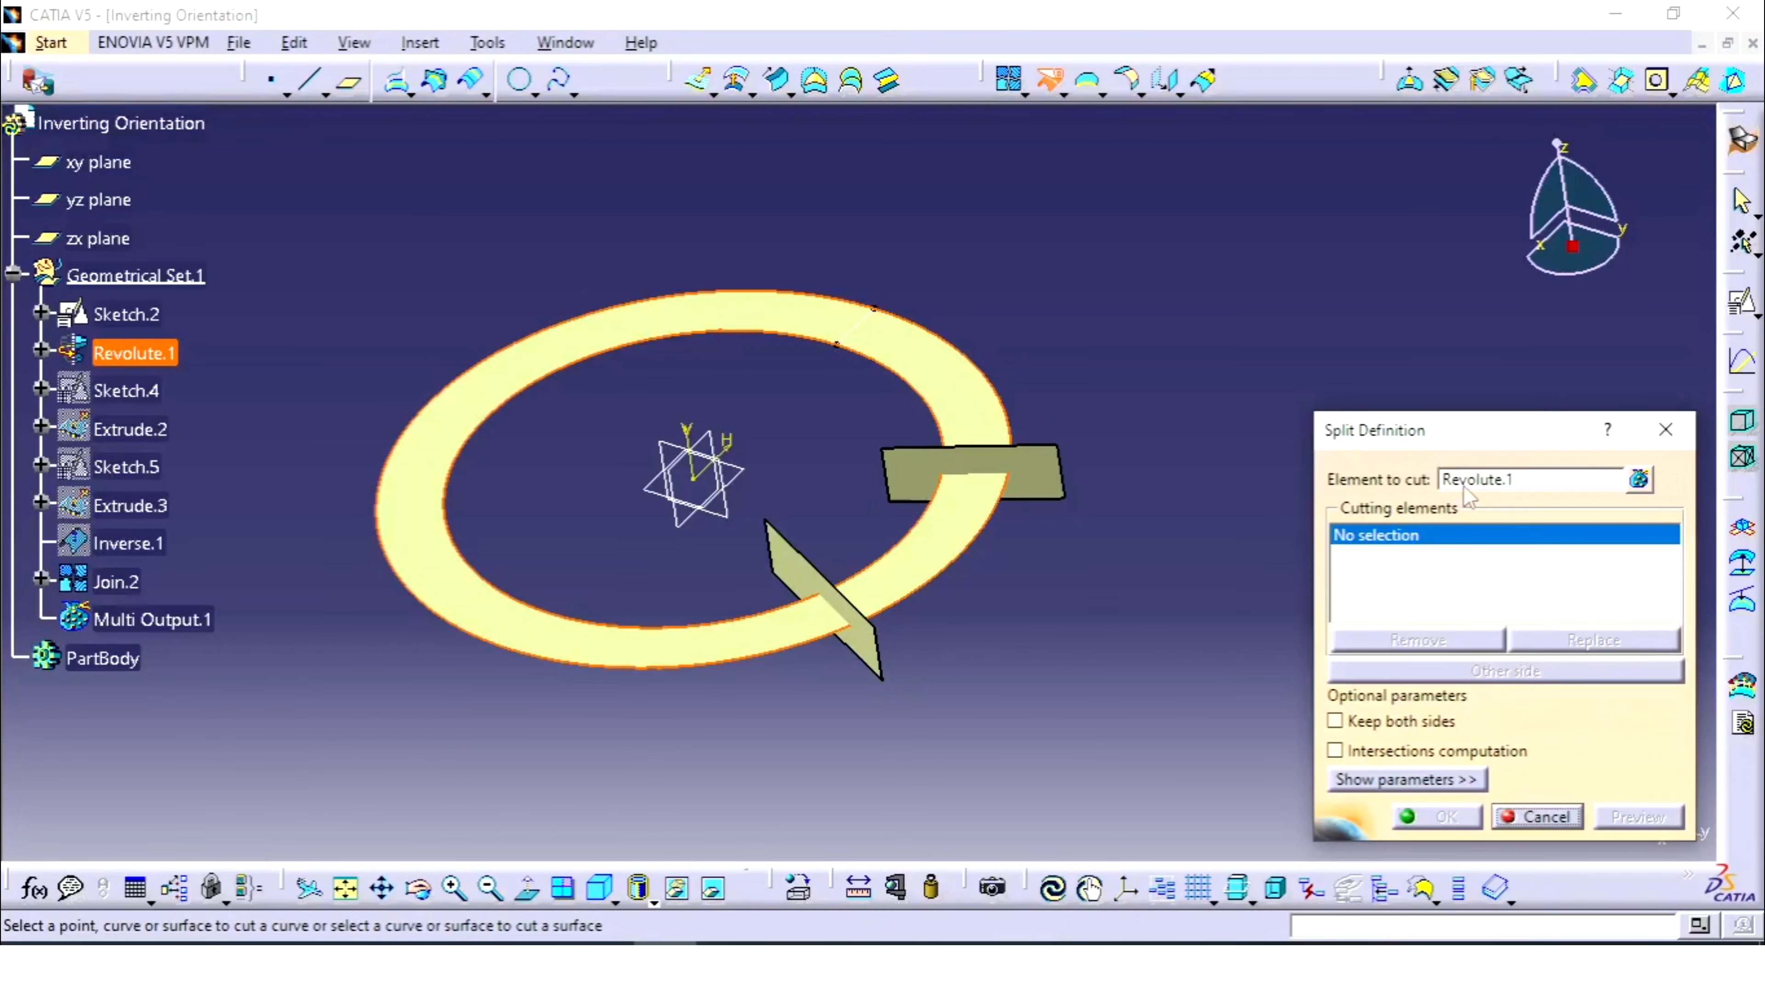
pyautogui.click(1028, 479)
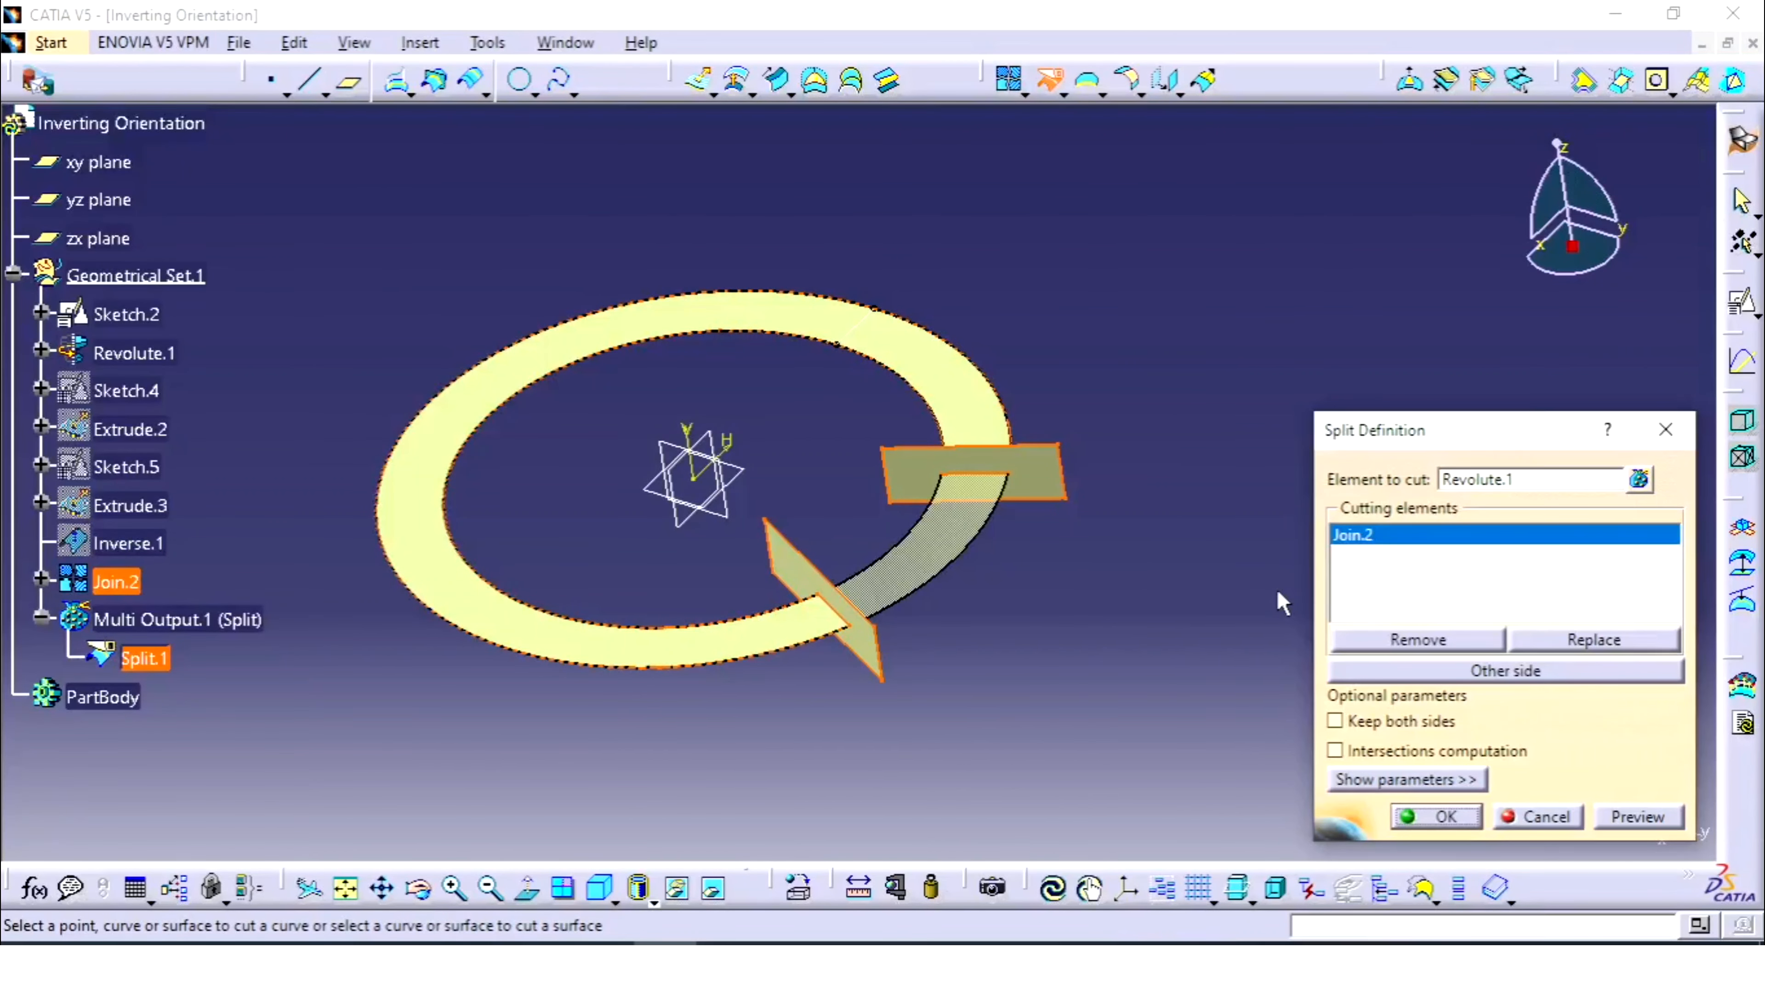
pyautogui.click(1436, 817)
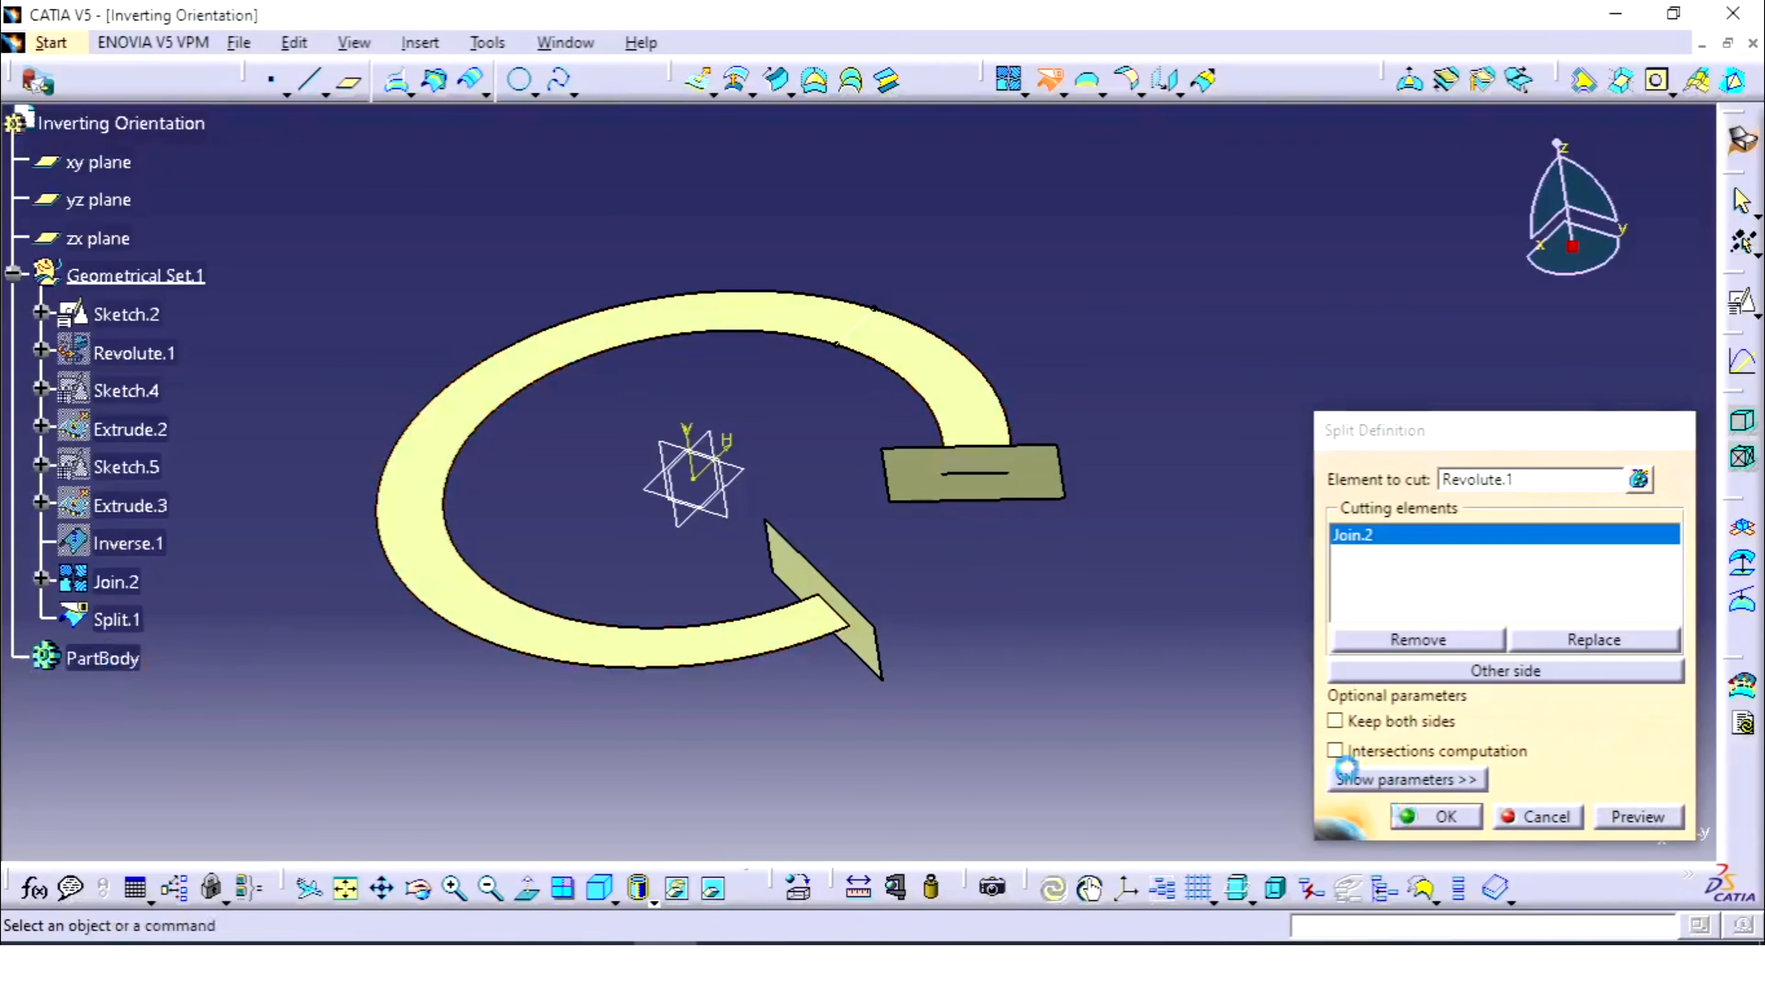
pyautogui.moveTo(623, 488); pyautogui.dragTo(760, 606, button='middle')
# - Switch Split.1 to the other side, keeping only the short arc between the two plates
pyautogui.doubleClick(946, 473)
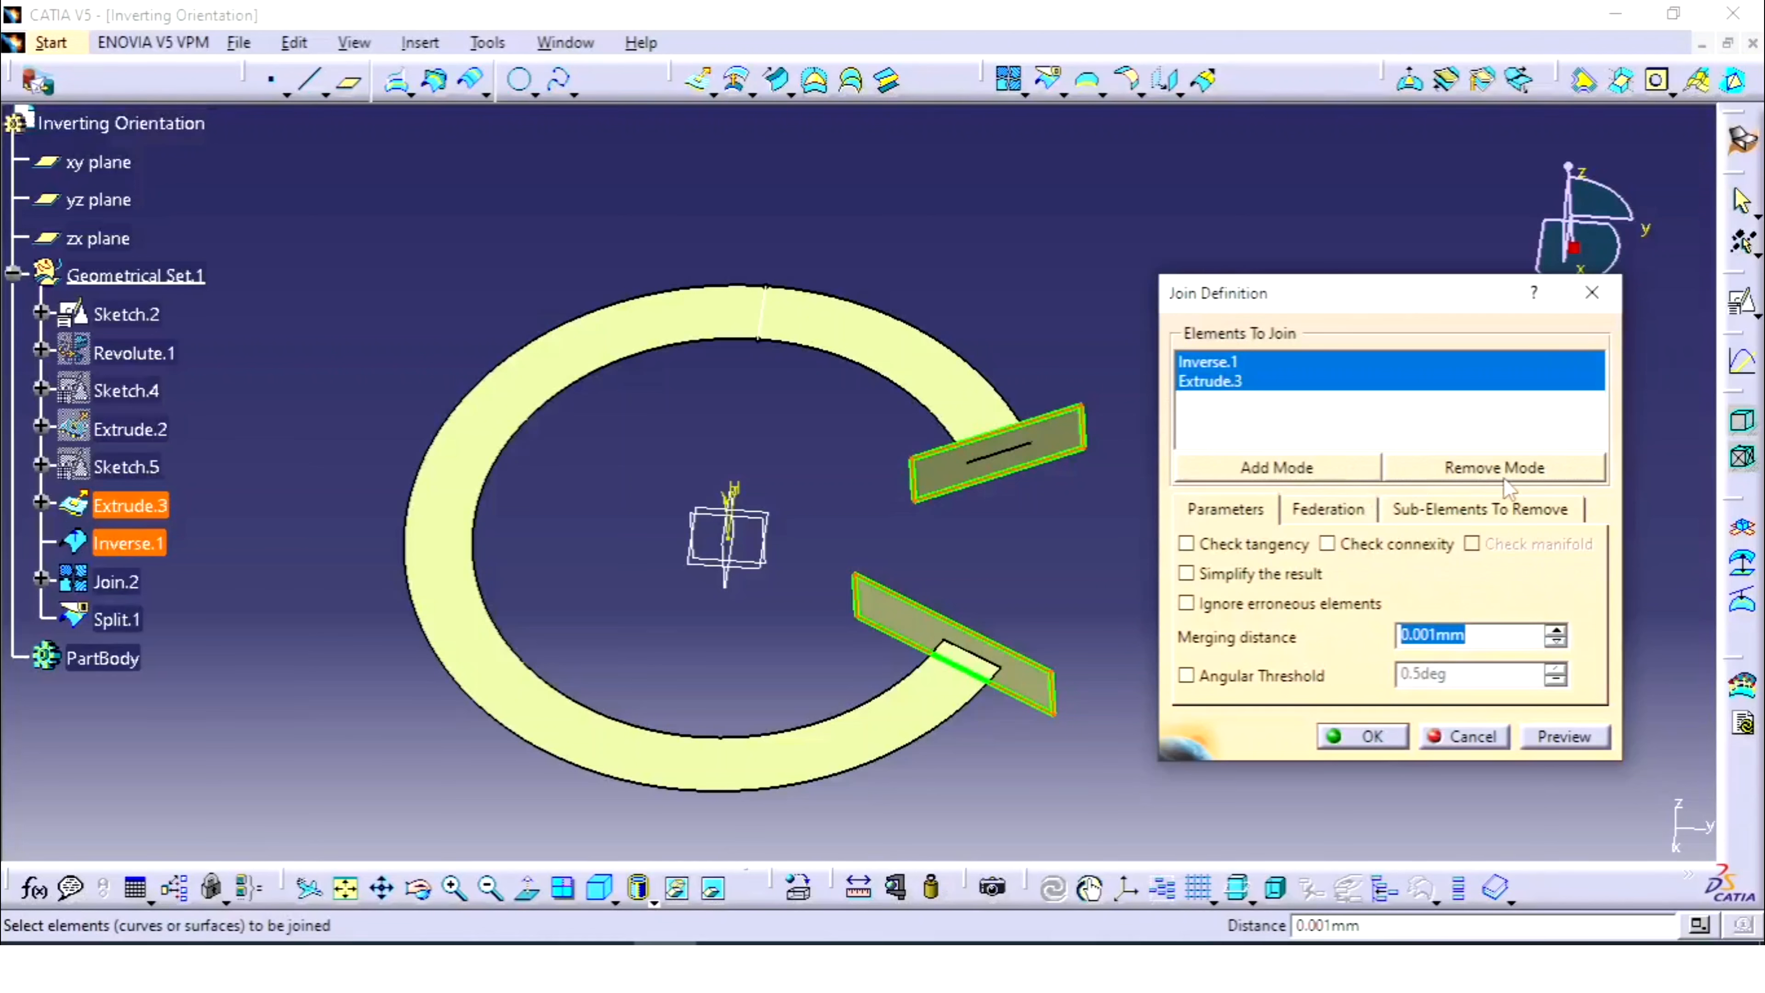
pyautogui.click(1592, 293)
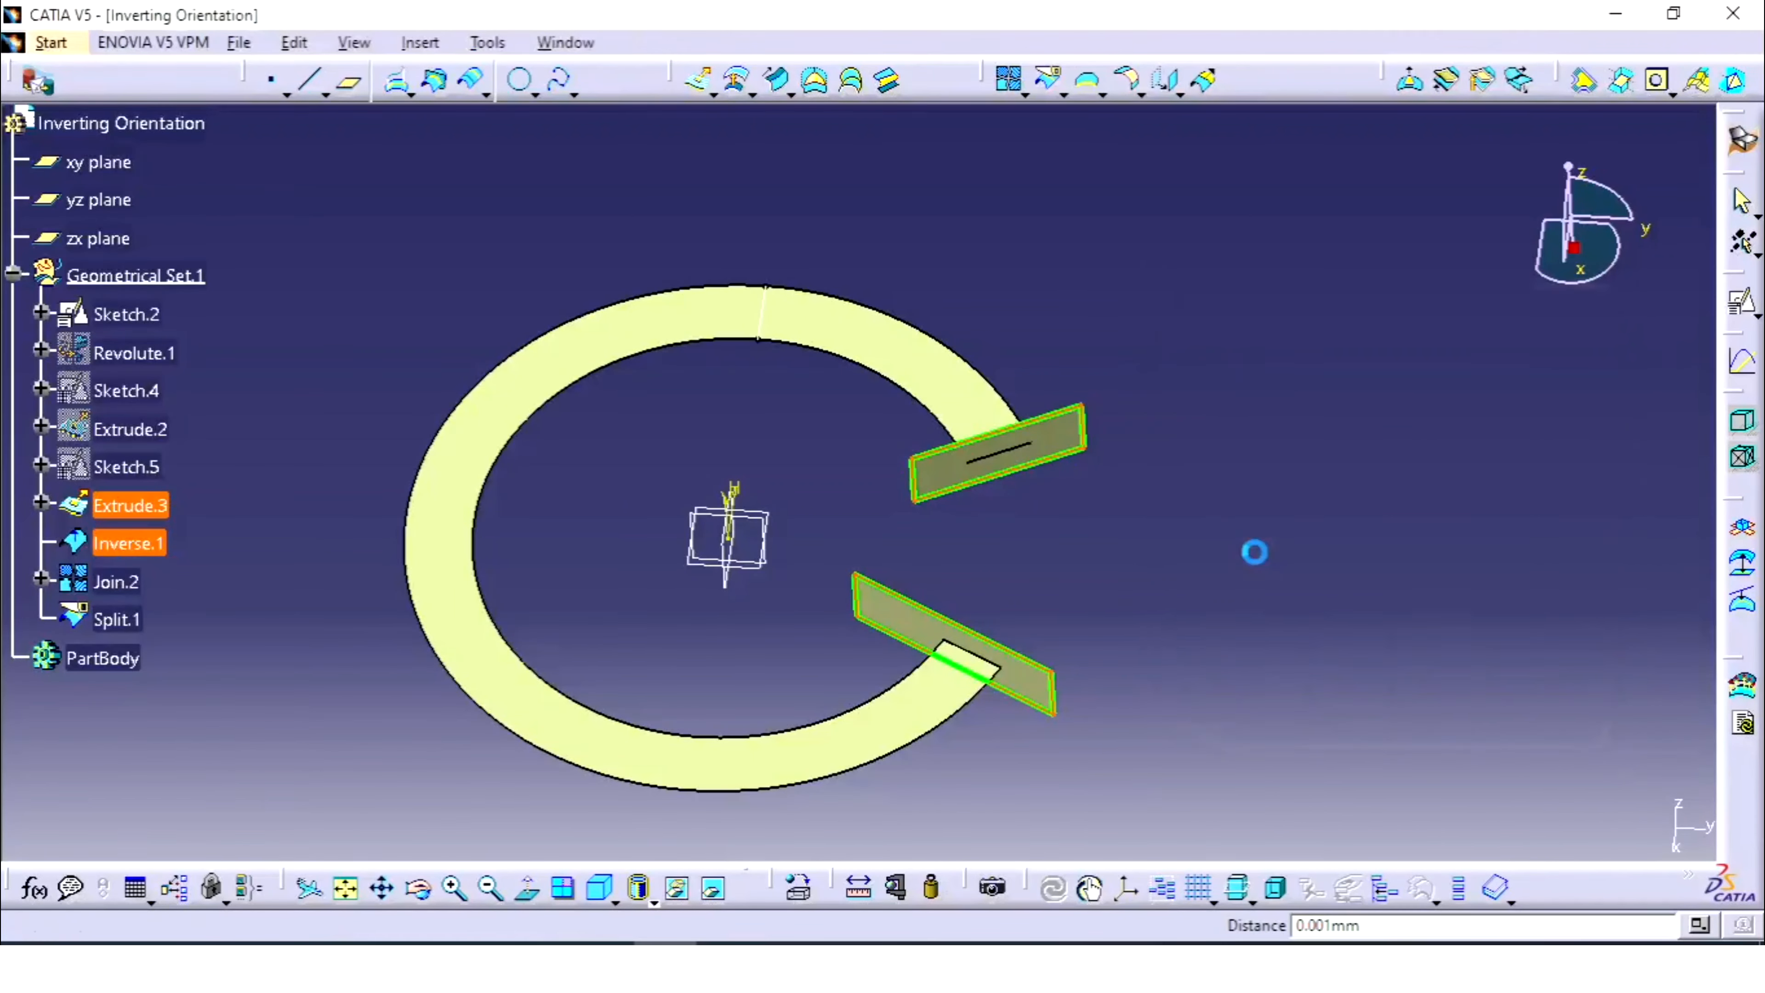
pyautogui.doubleClick(122, 619)
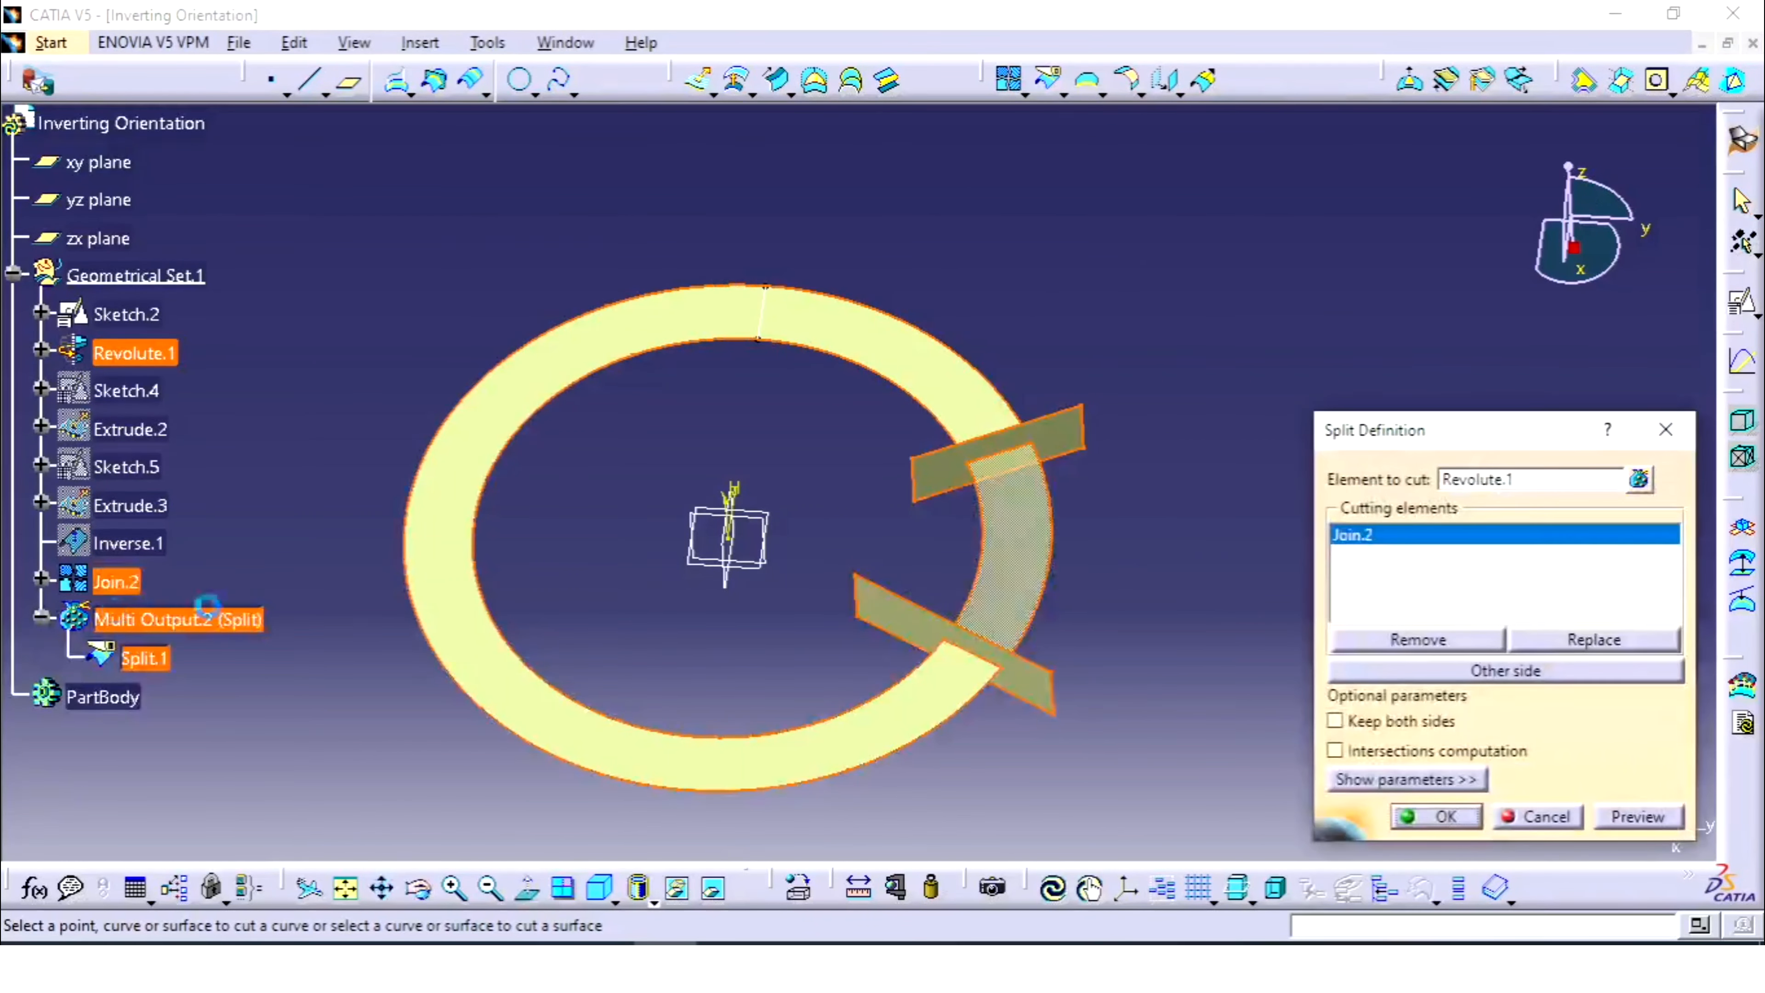
pyautogui.click(1527, 670)
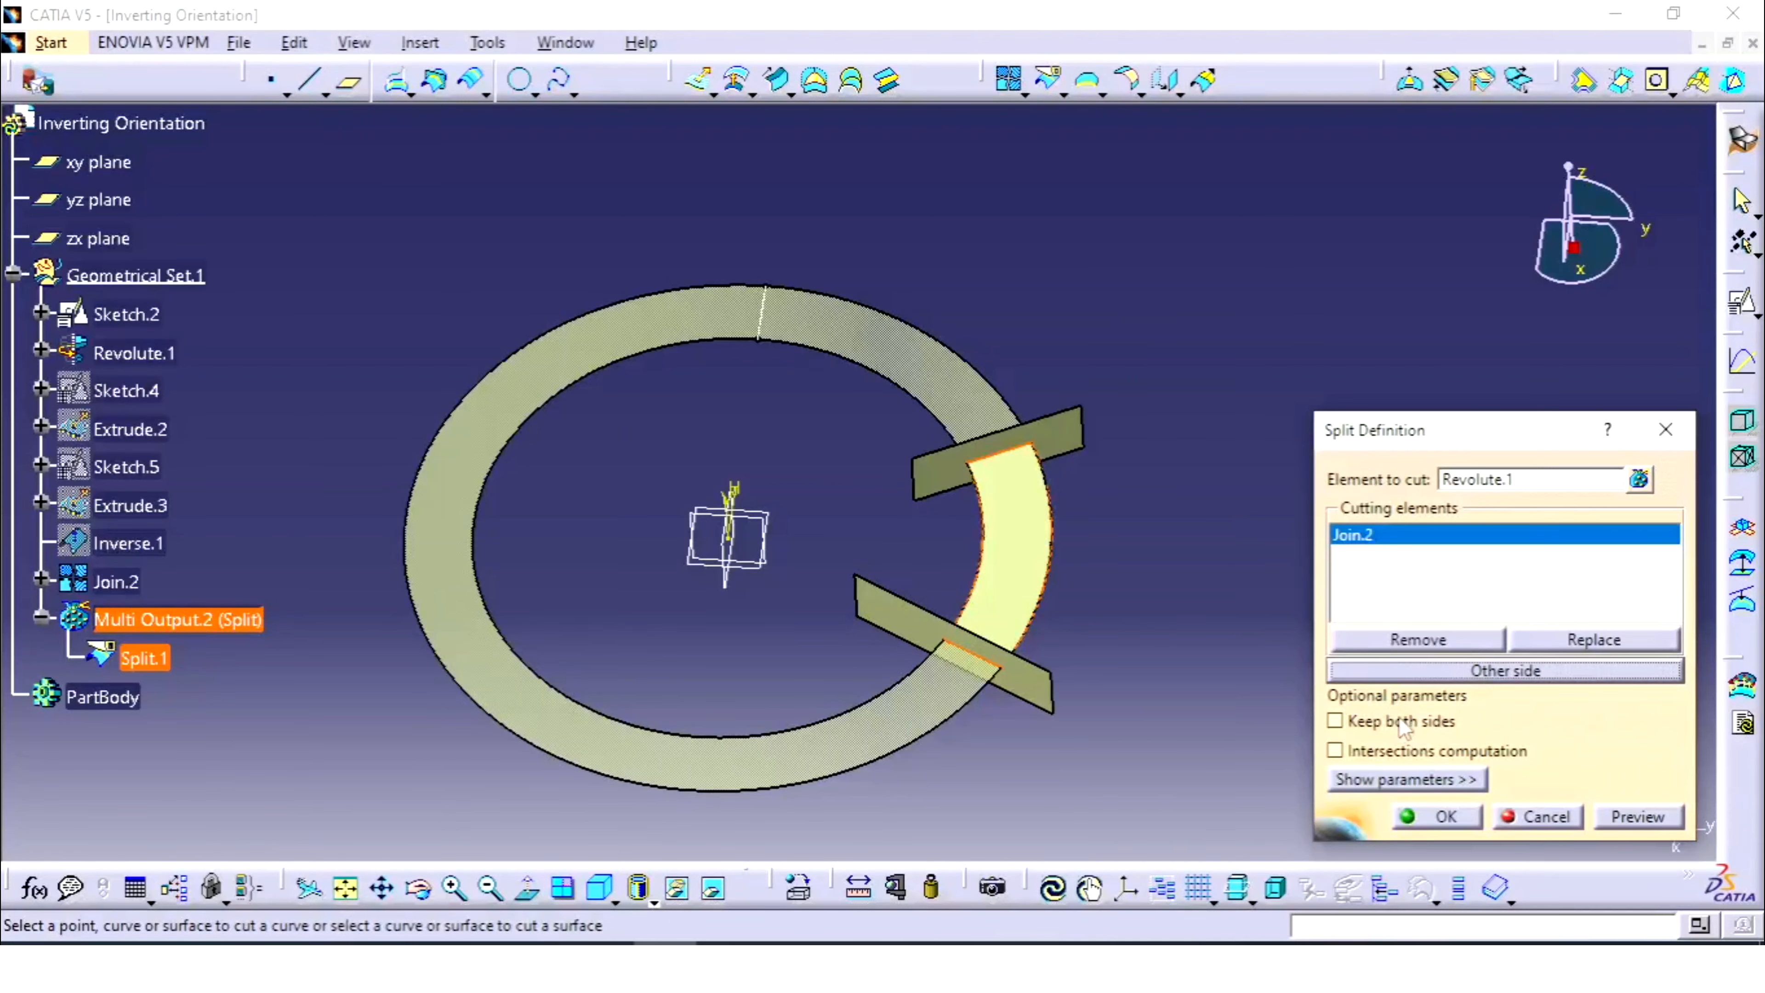
pyautogui.click(1450, 818)
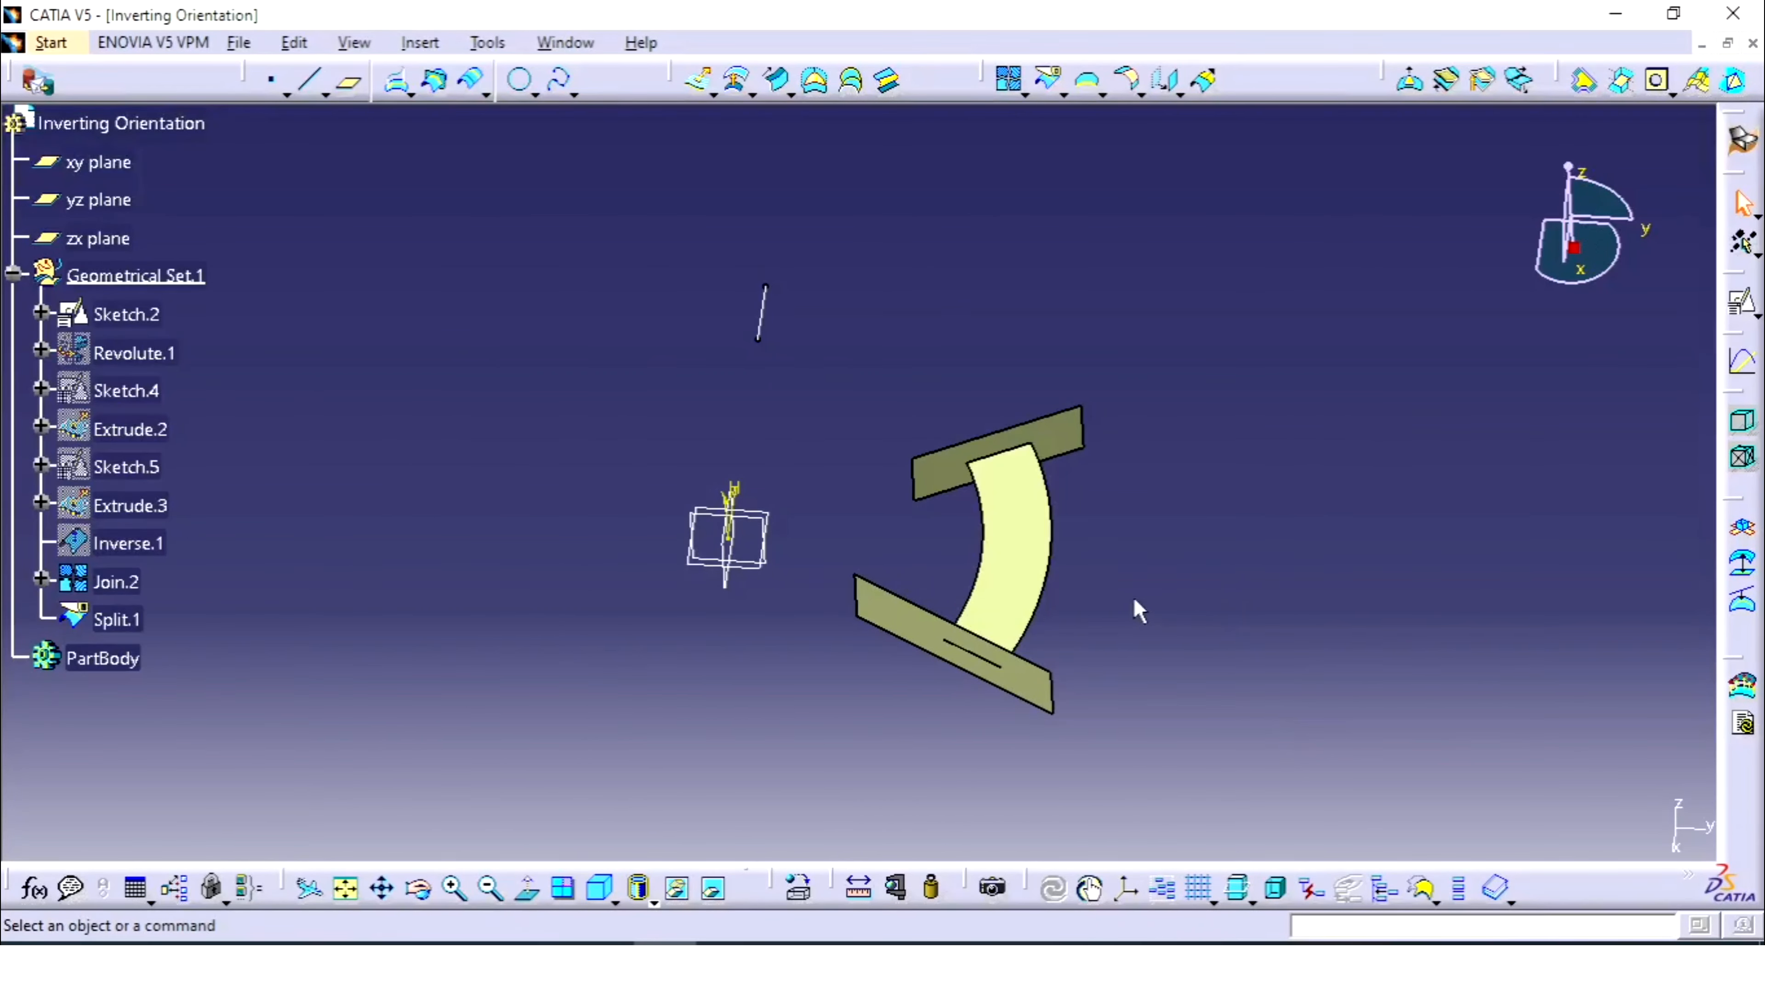
# - Turn on Keep both sides in Split.1's definition
pyautogui.doubleClick(116, 613)
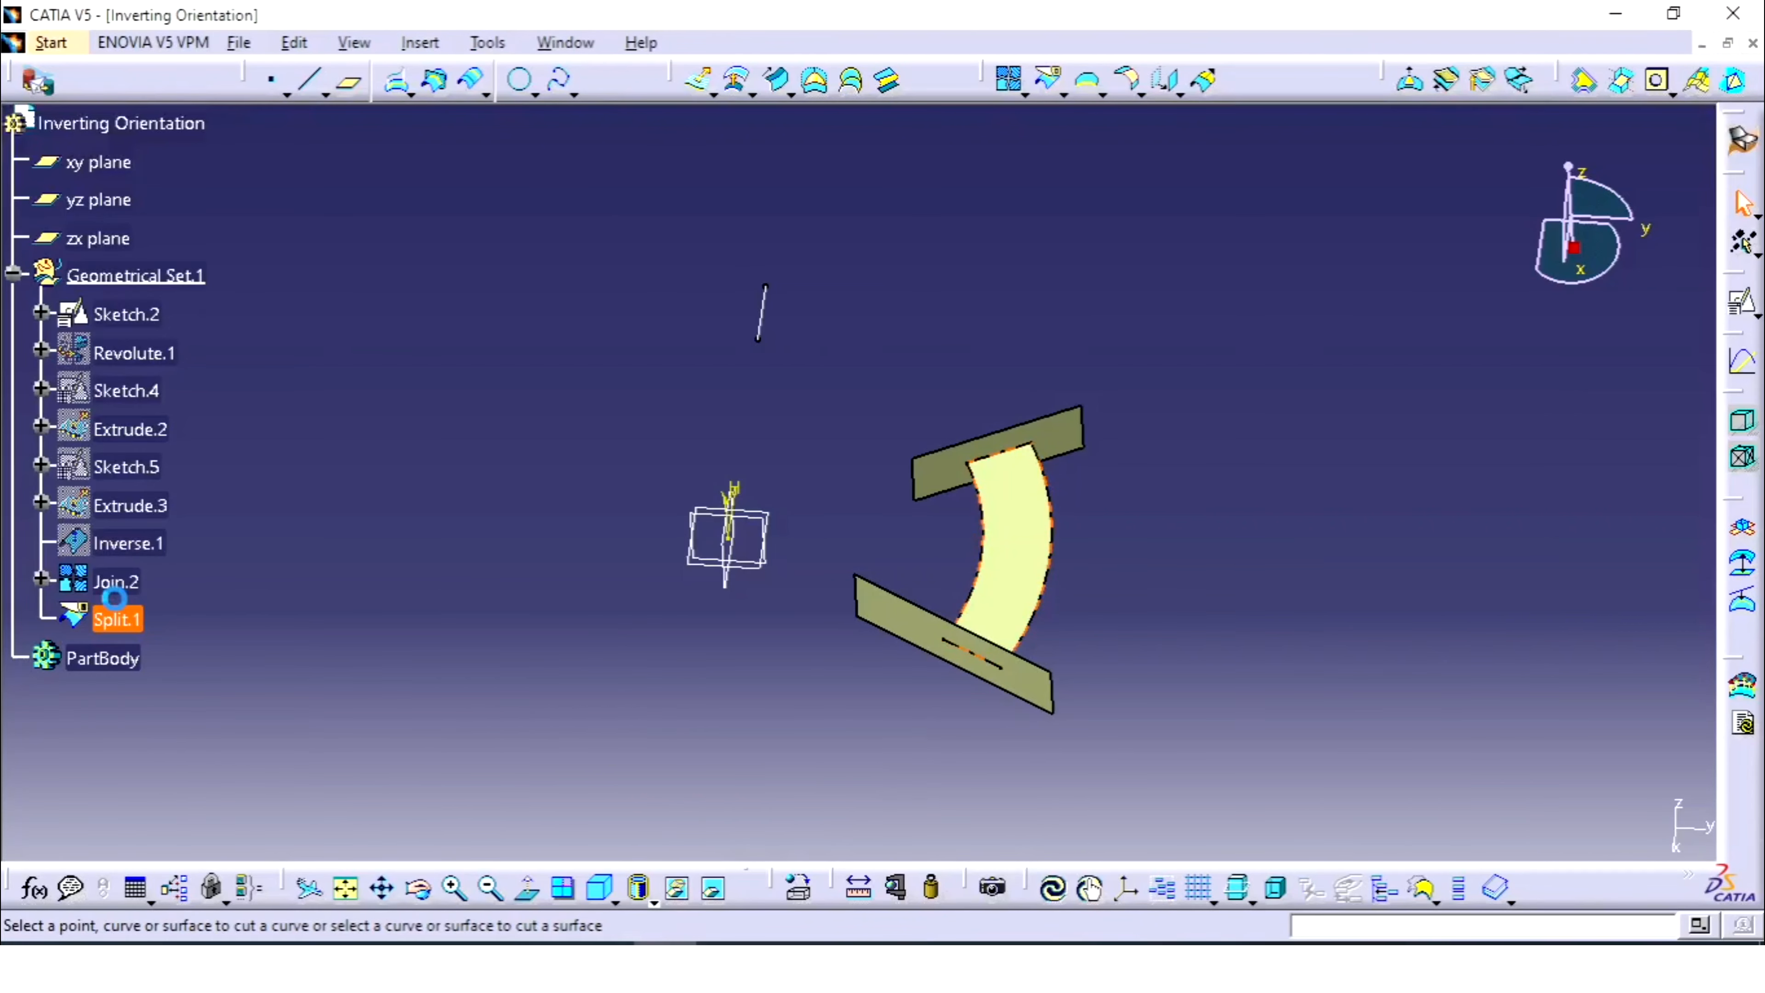
pyautogui.click(1387, 721)
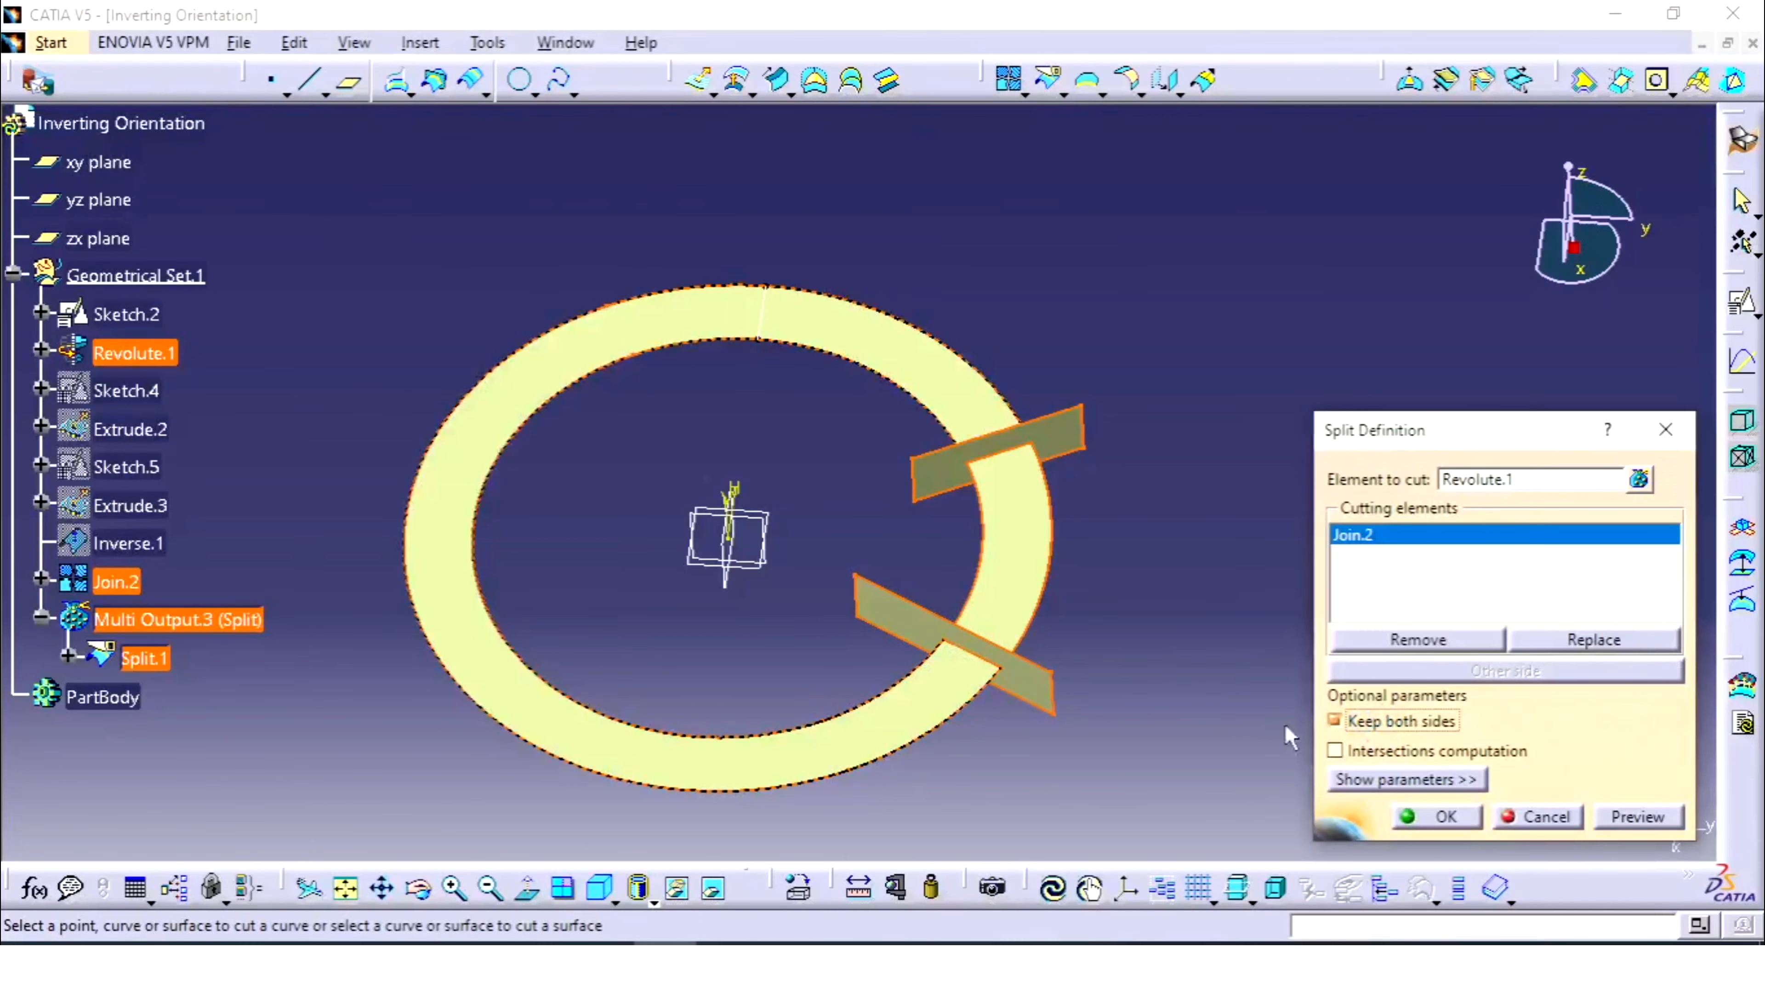
pyautogui.click(1436, 818)
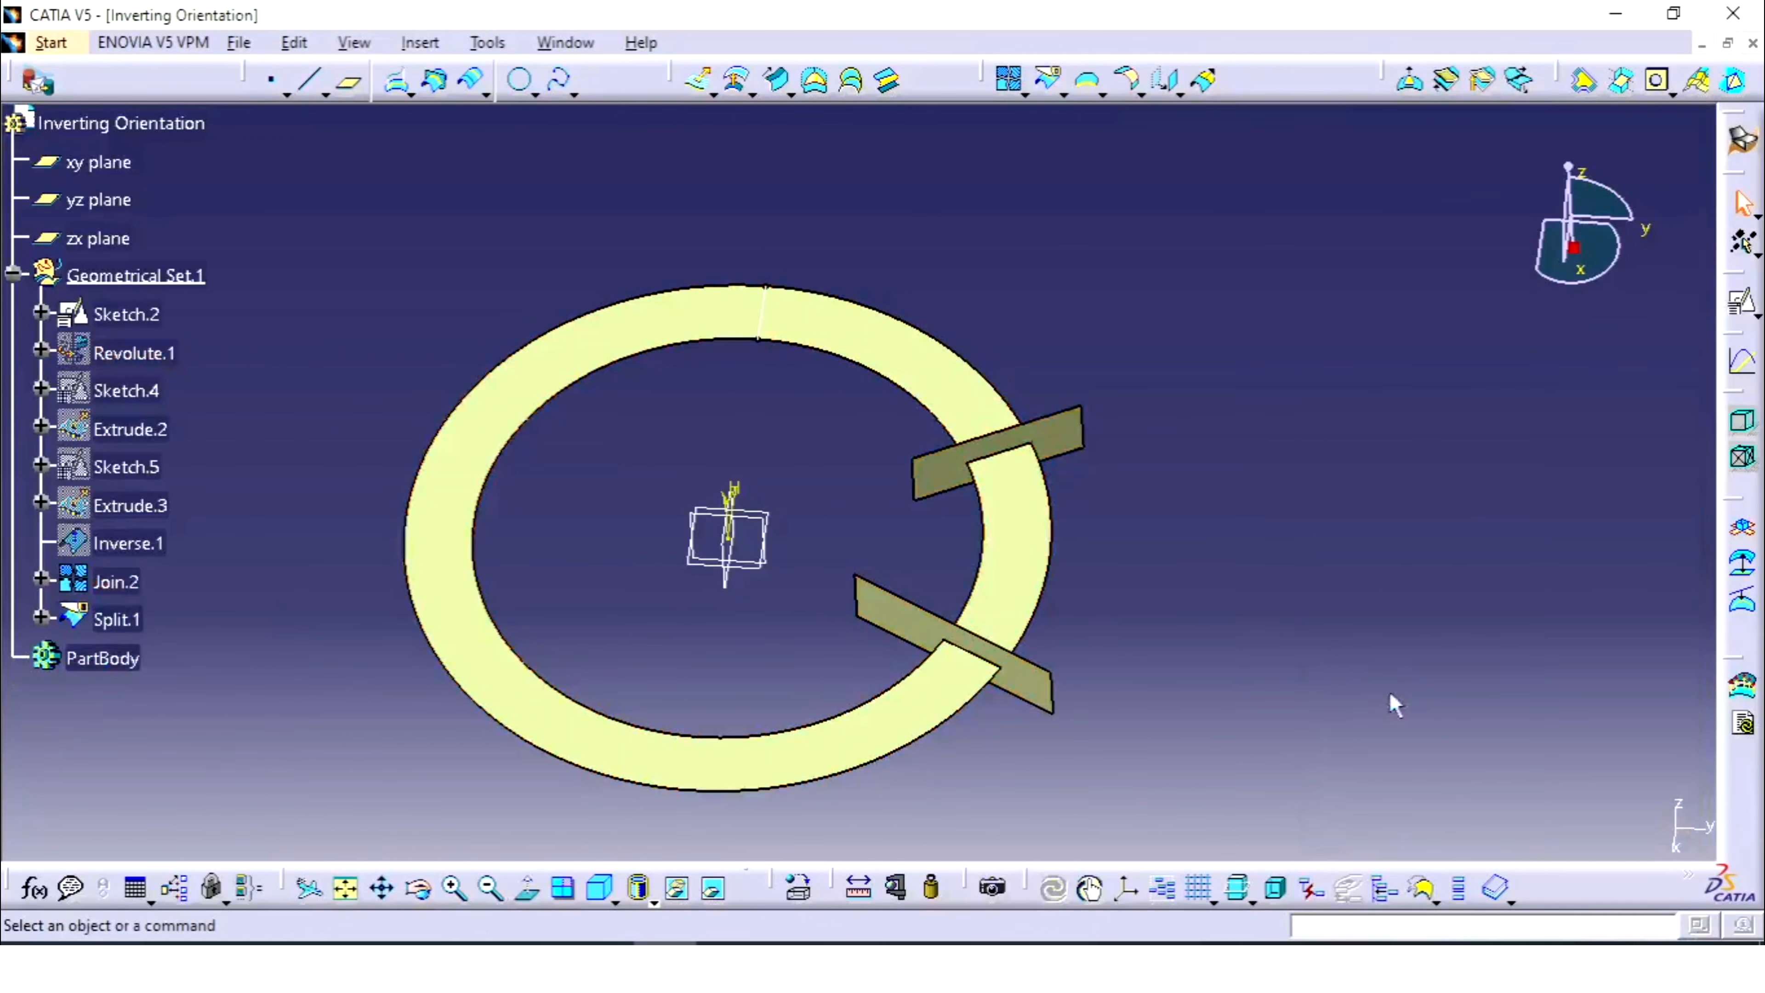
# - Select the short arc face and the larger ring face to verify the two pieces
pyautogui.click(1005, 525)
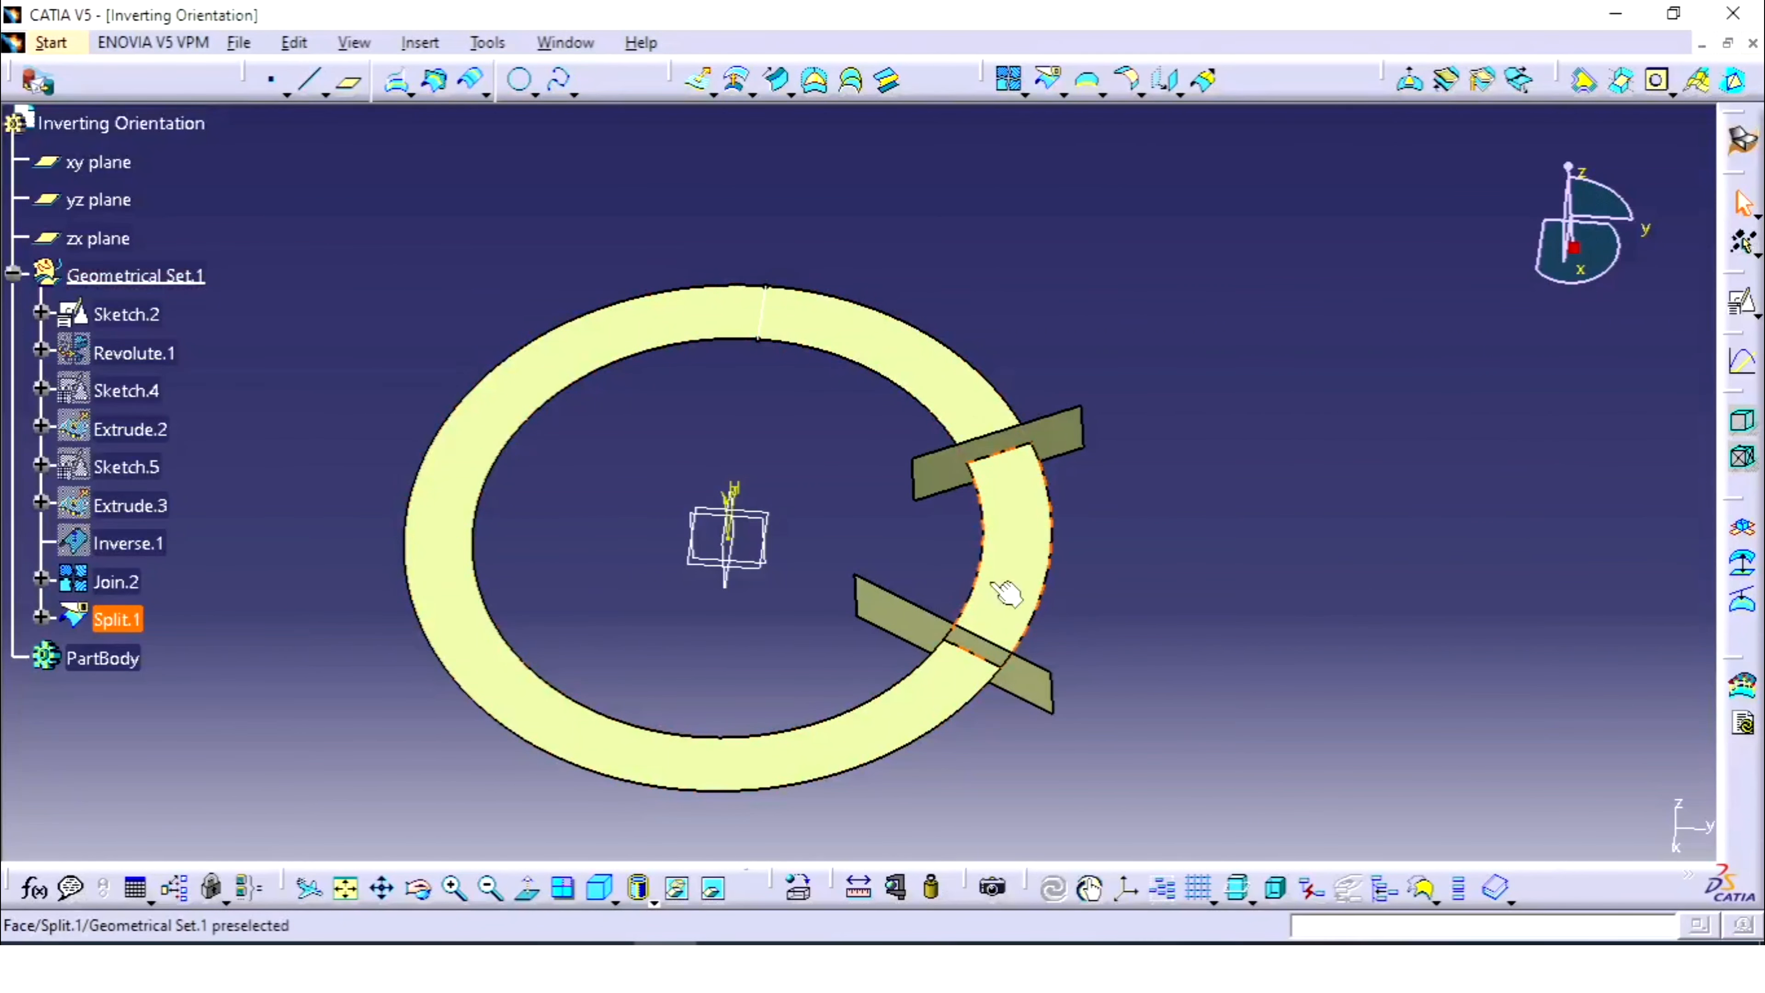
pyautogui.click(1015, 416)
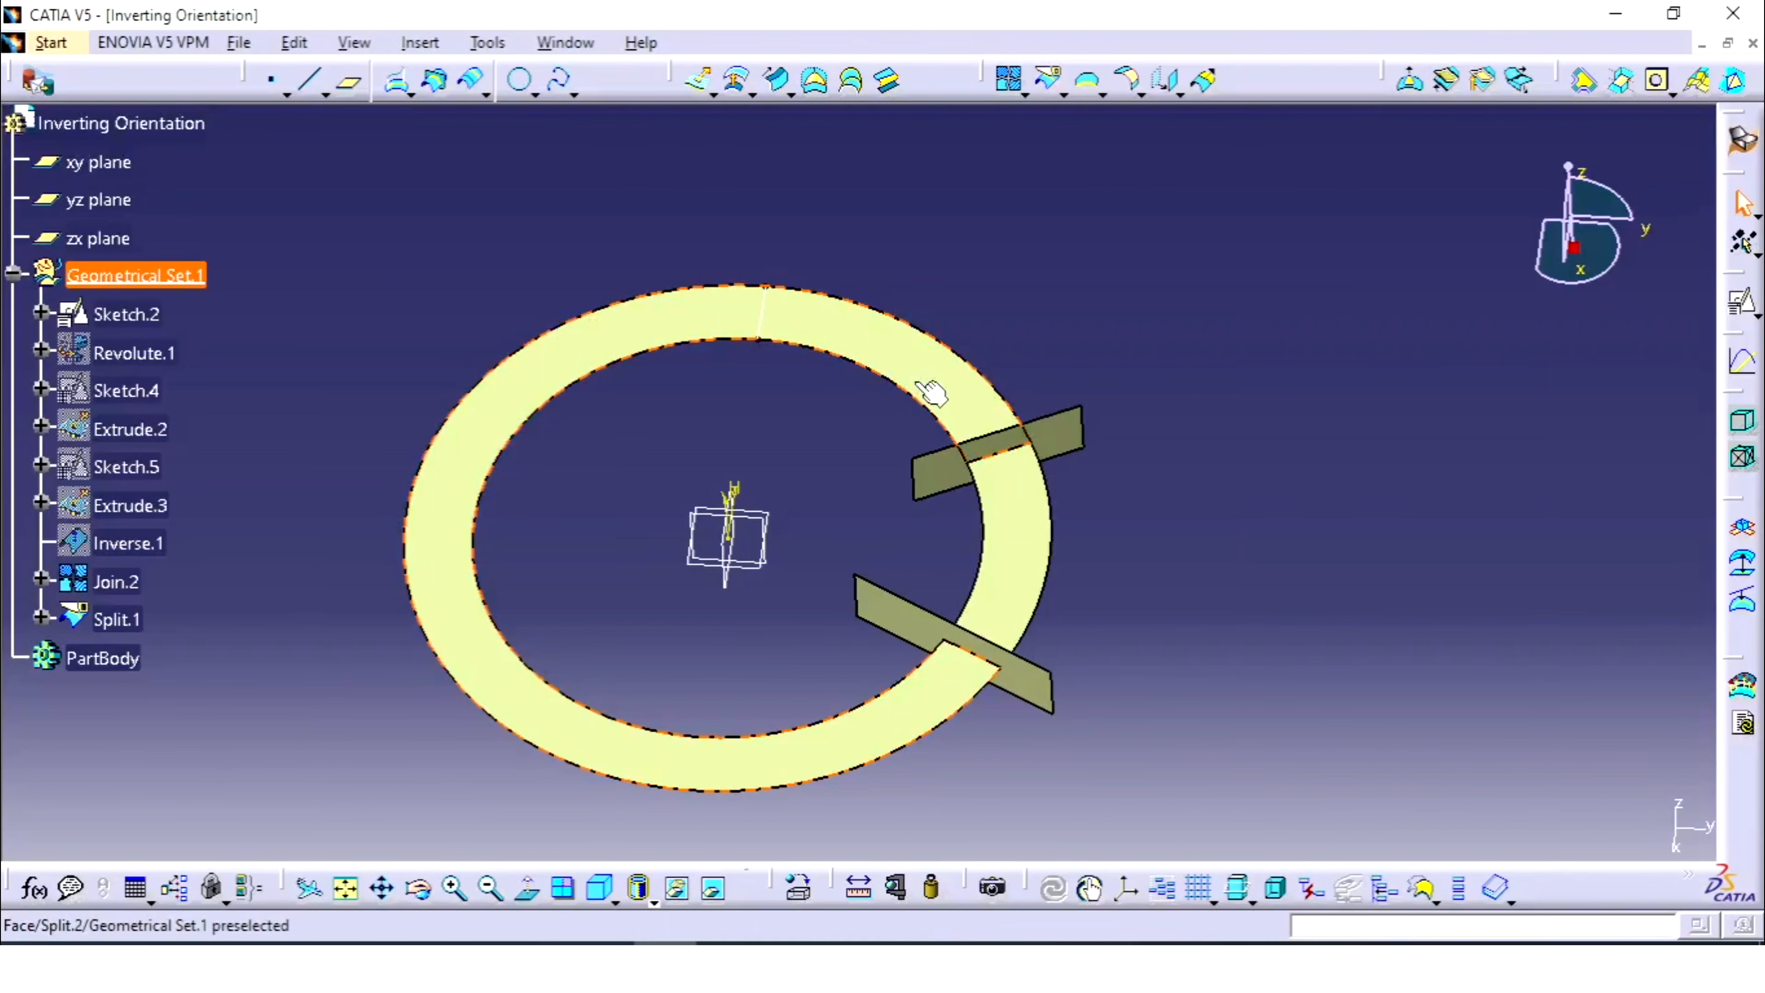
pyautogui.click(1004, 532)
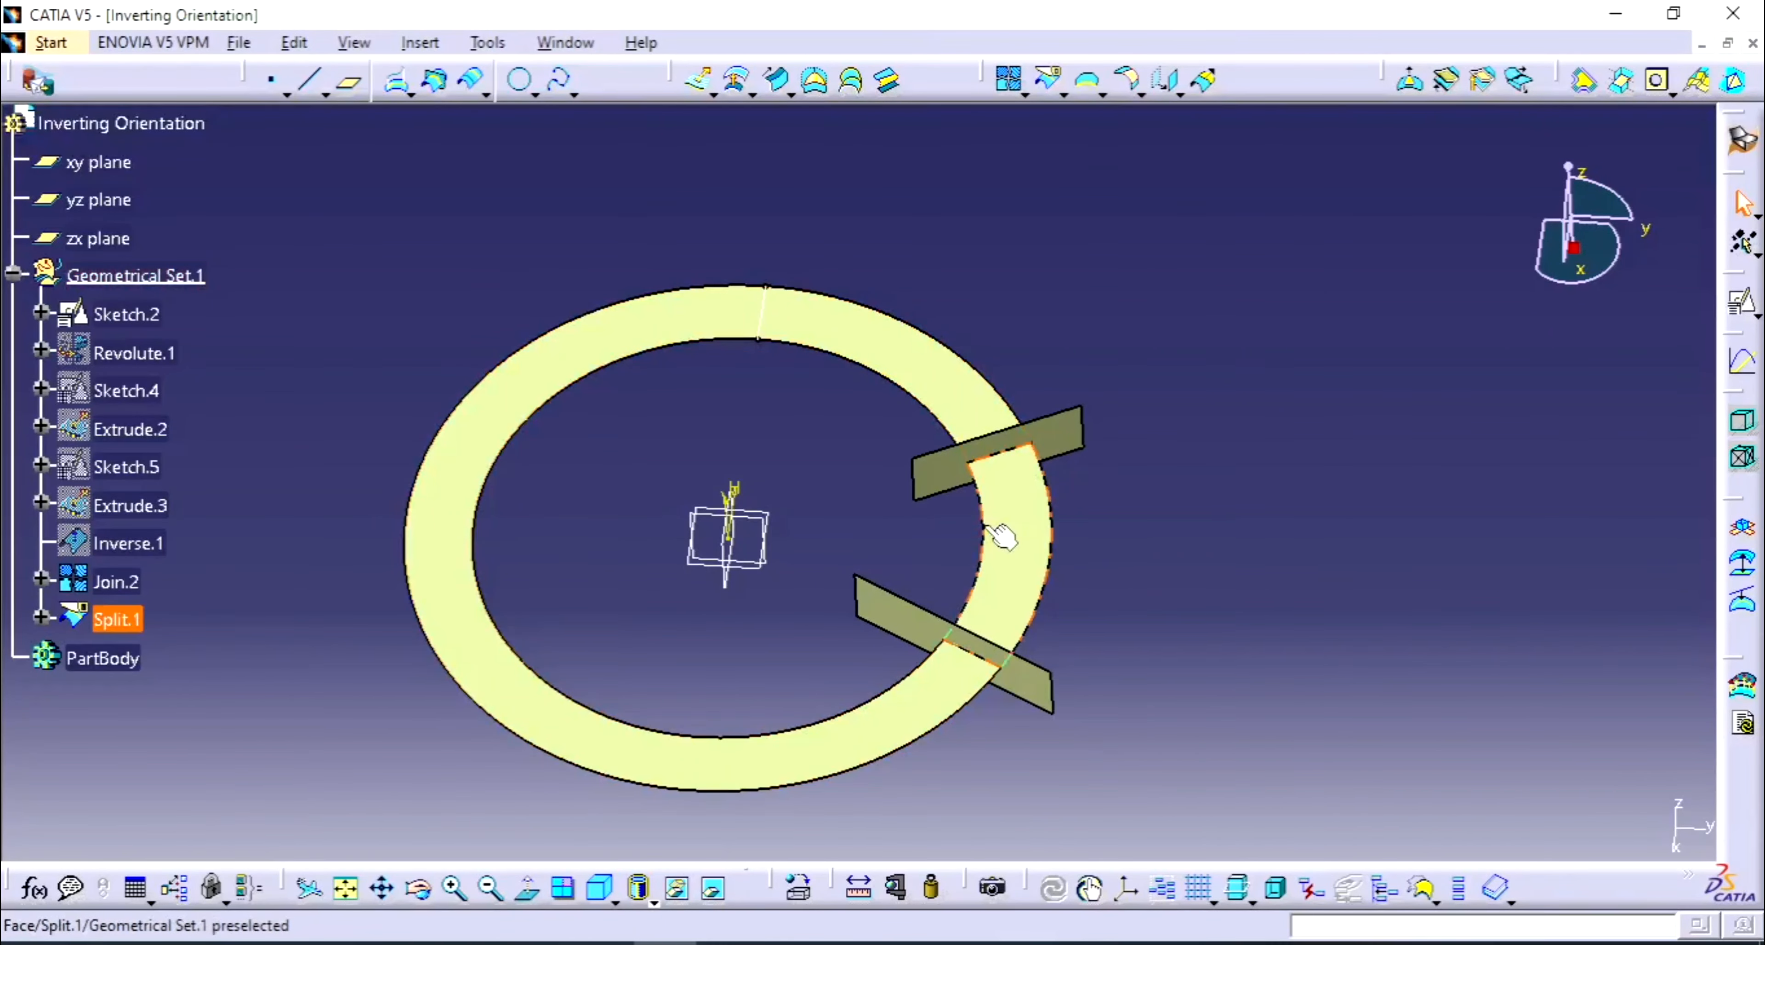
pyautogui.click(1259, 553)
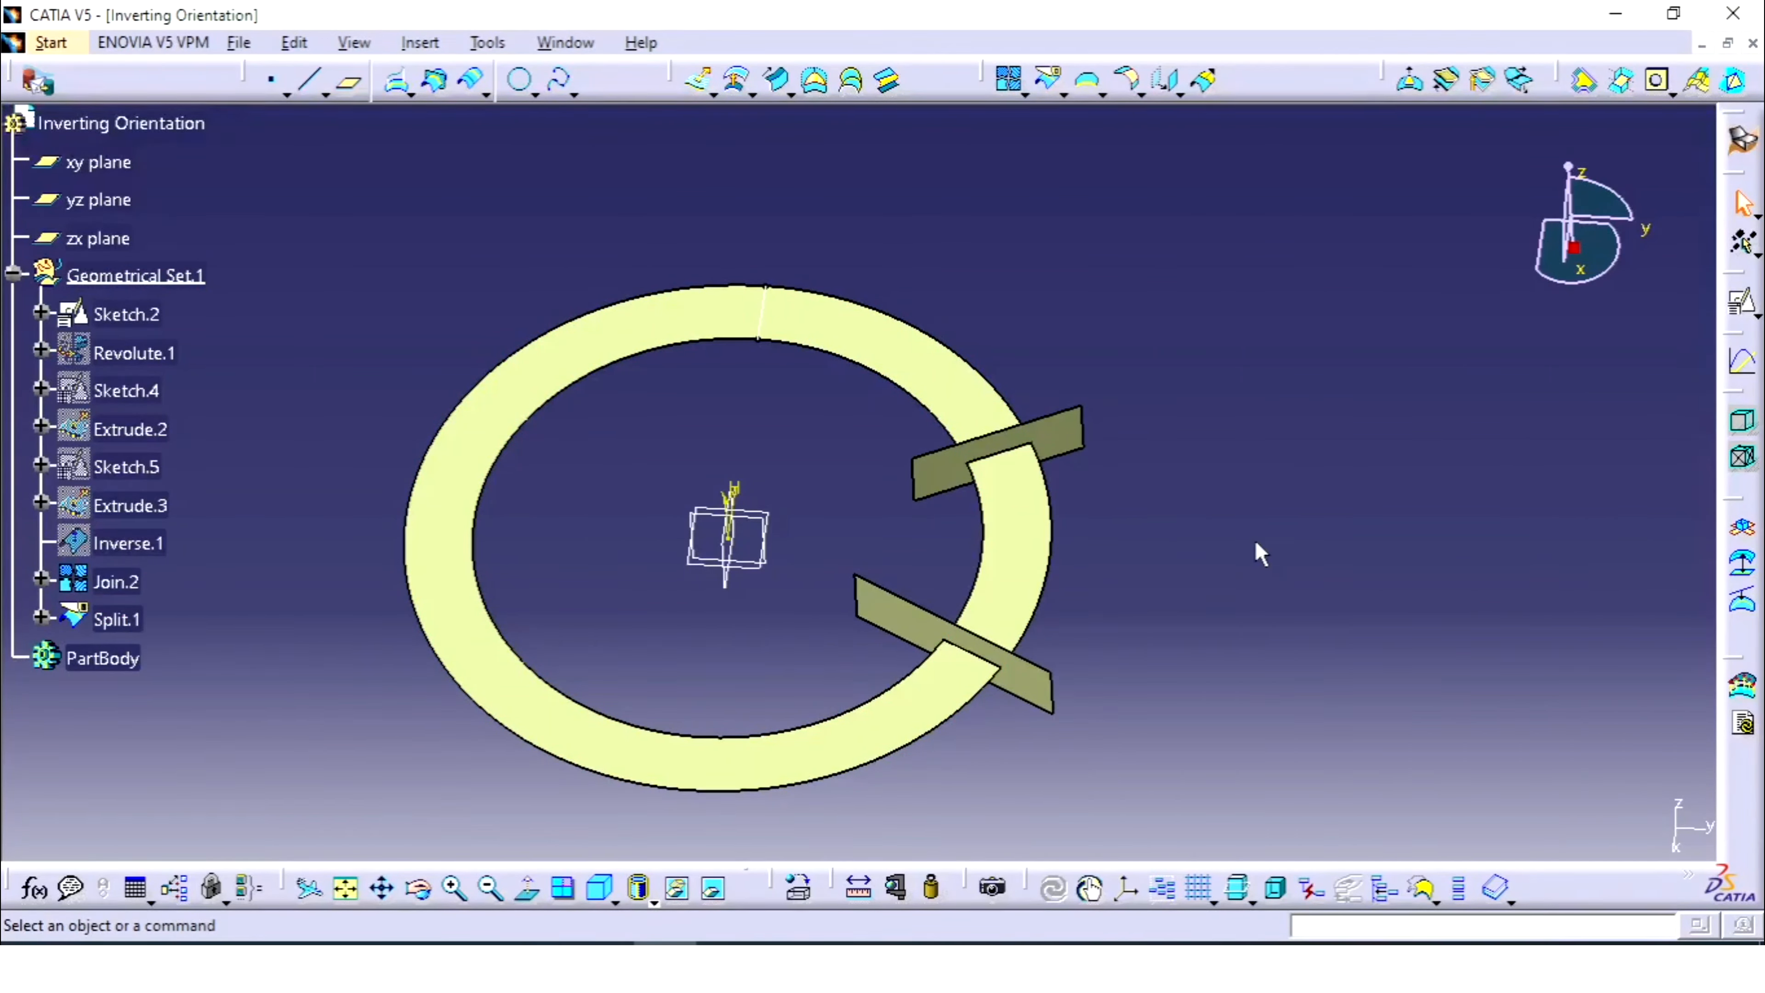